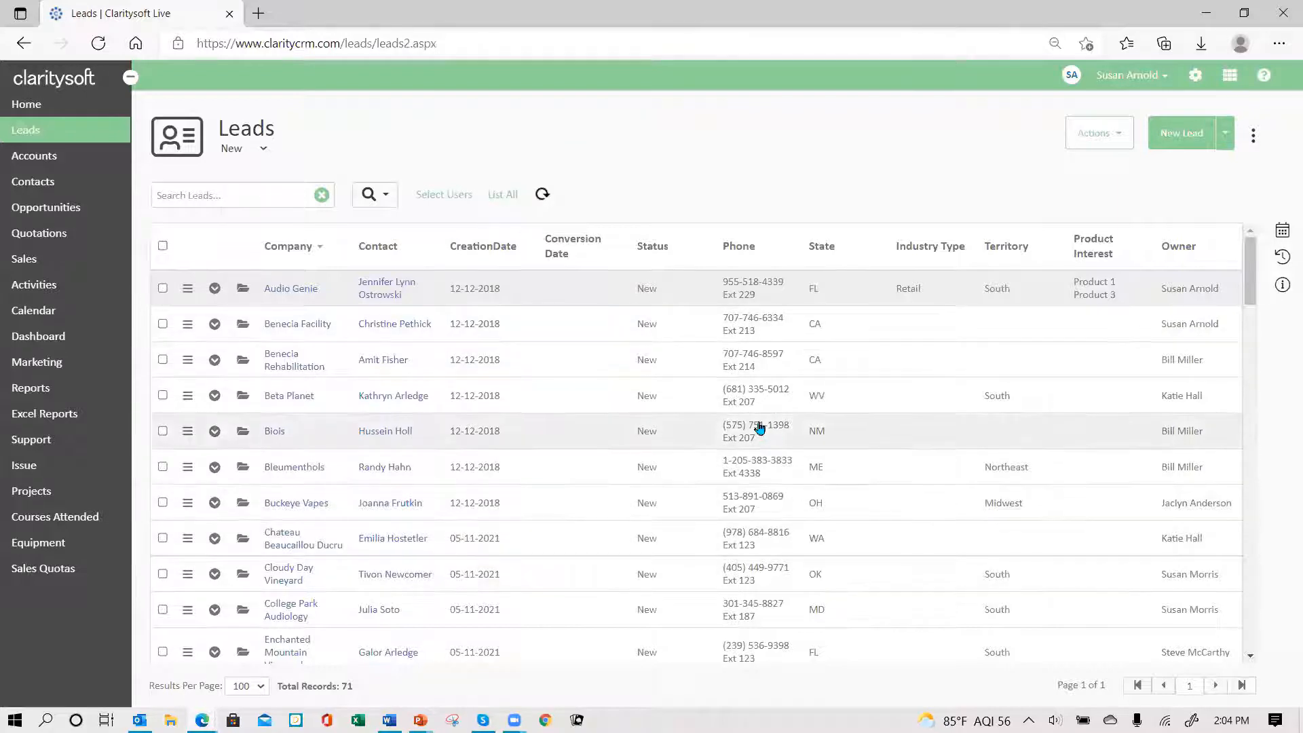
- Switch the Leads list to the 'Leads created today' view and open the search options
left_click(263, 150)
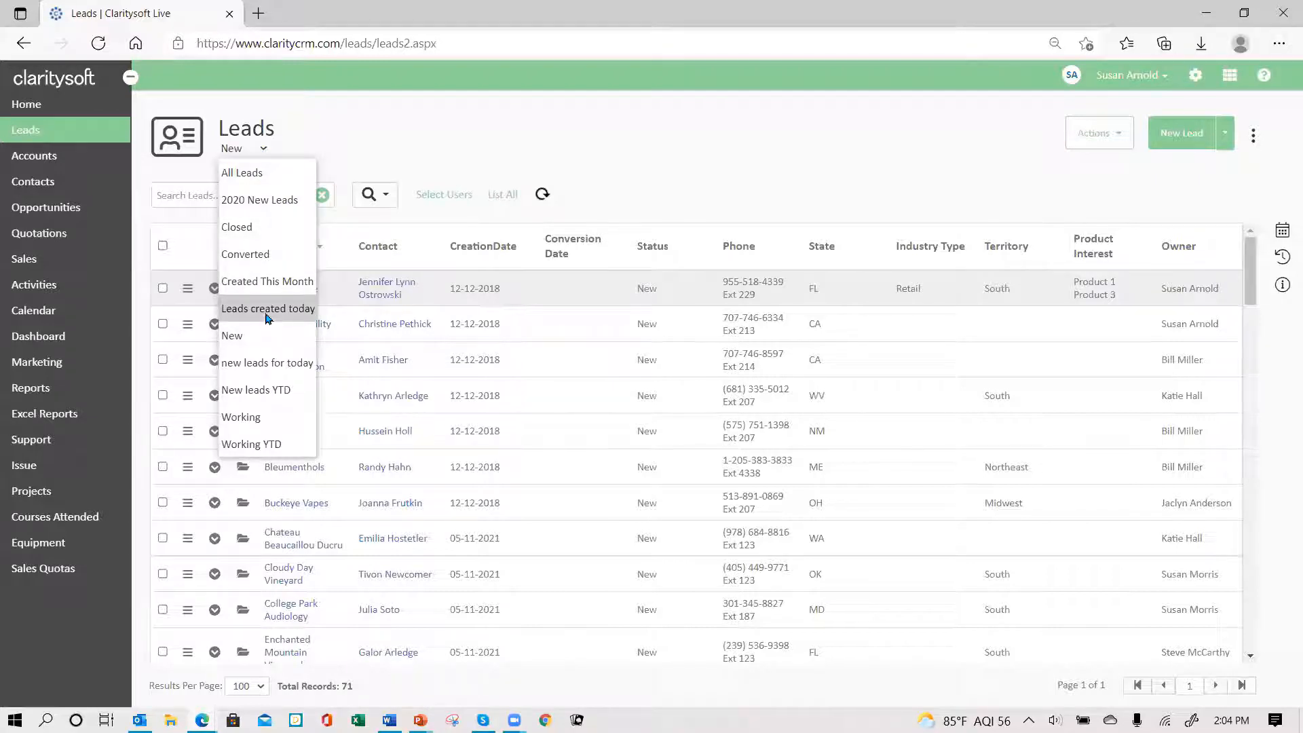
left_click(266, 310)
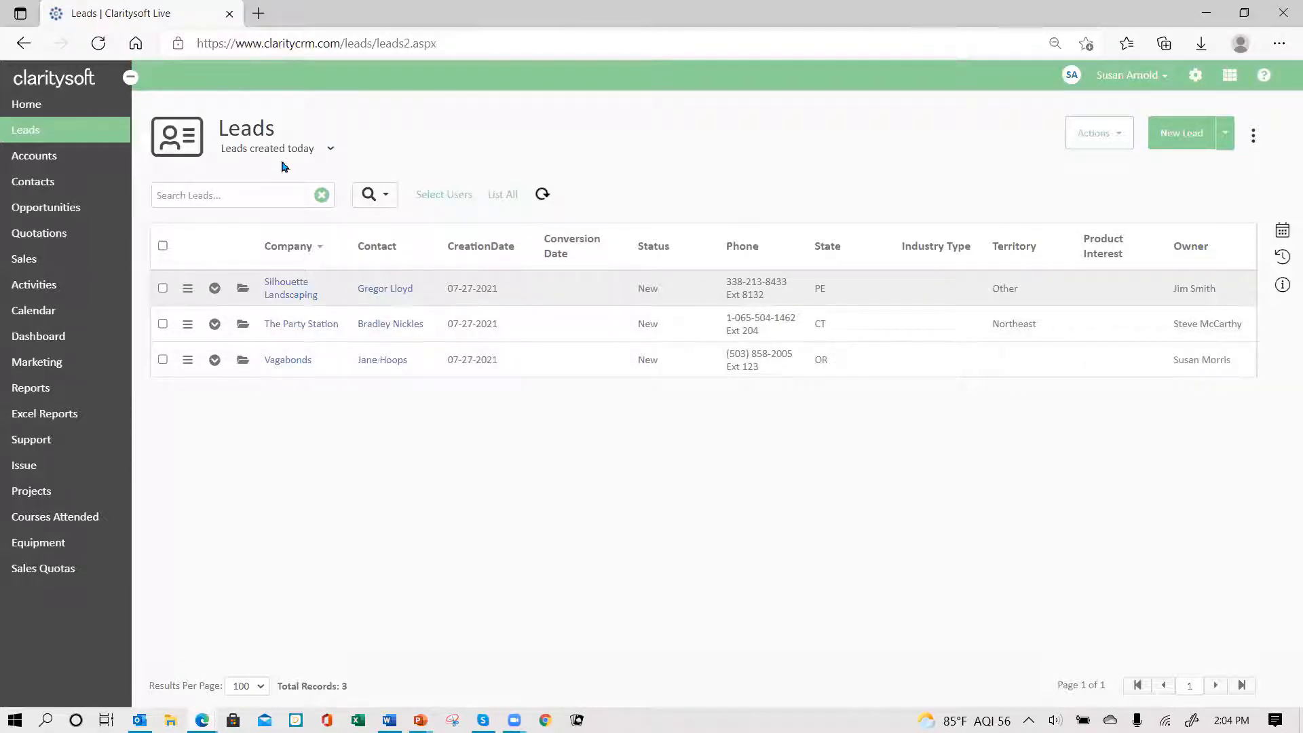
left_click(386, 200)
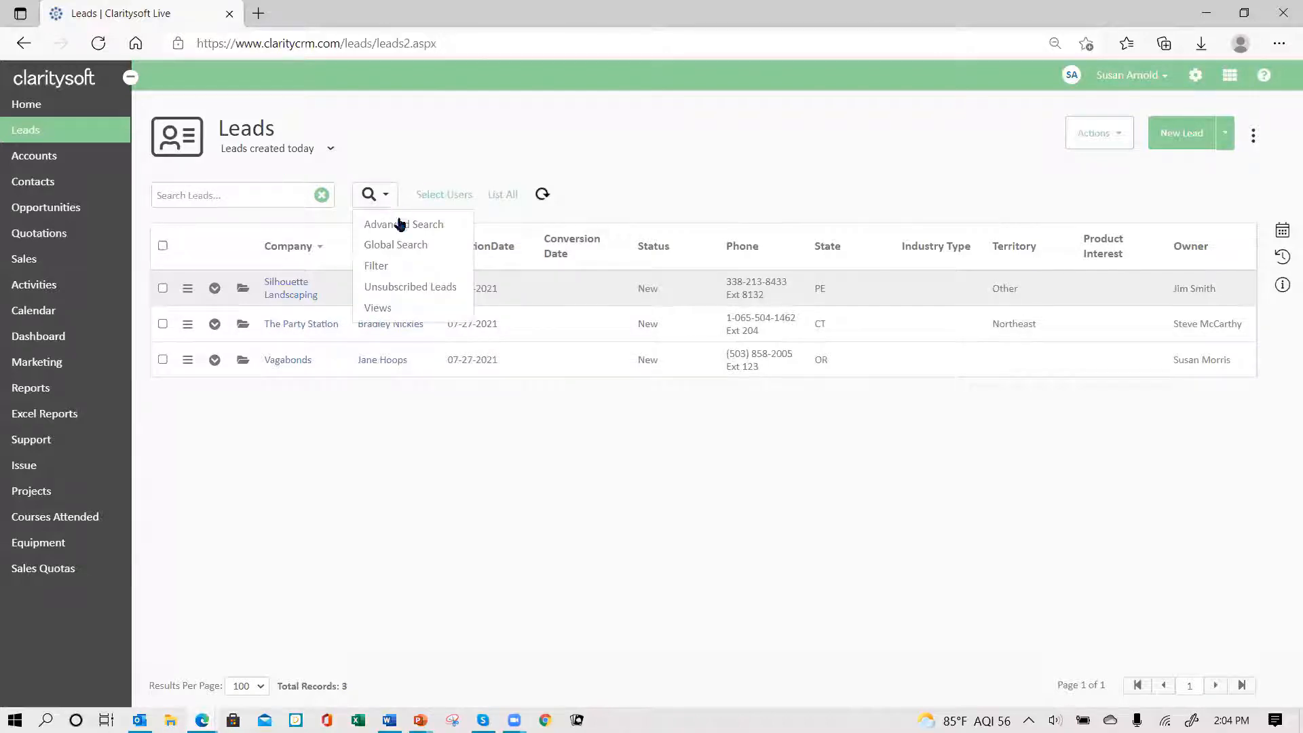
- Run an advanced lead search with a Time Filter of CreationDate in This 1 Day
left_click(405, 231)
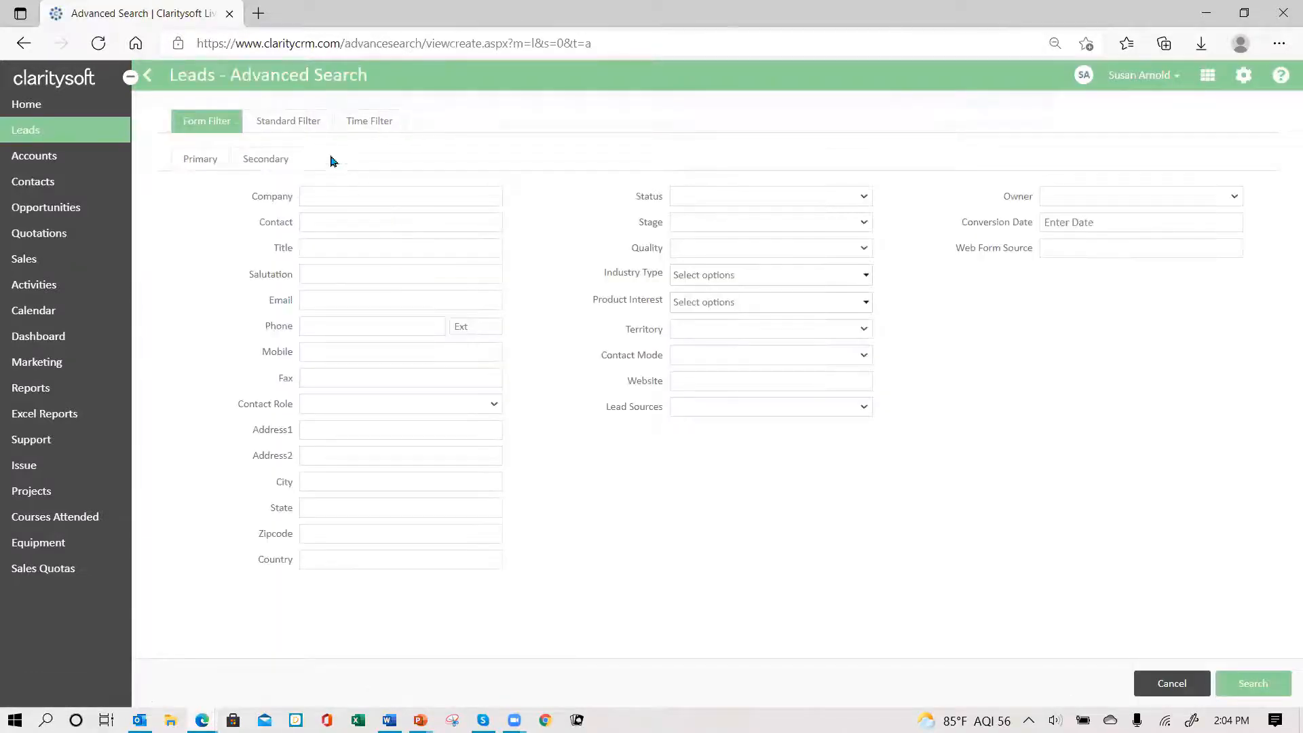
left_click(381, 120)
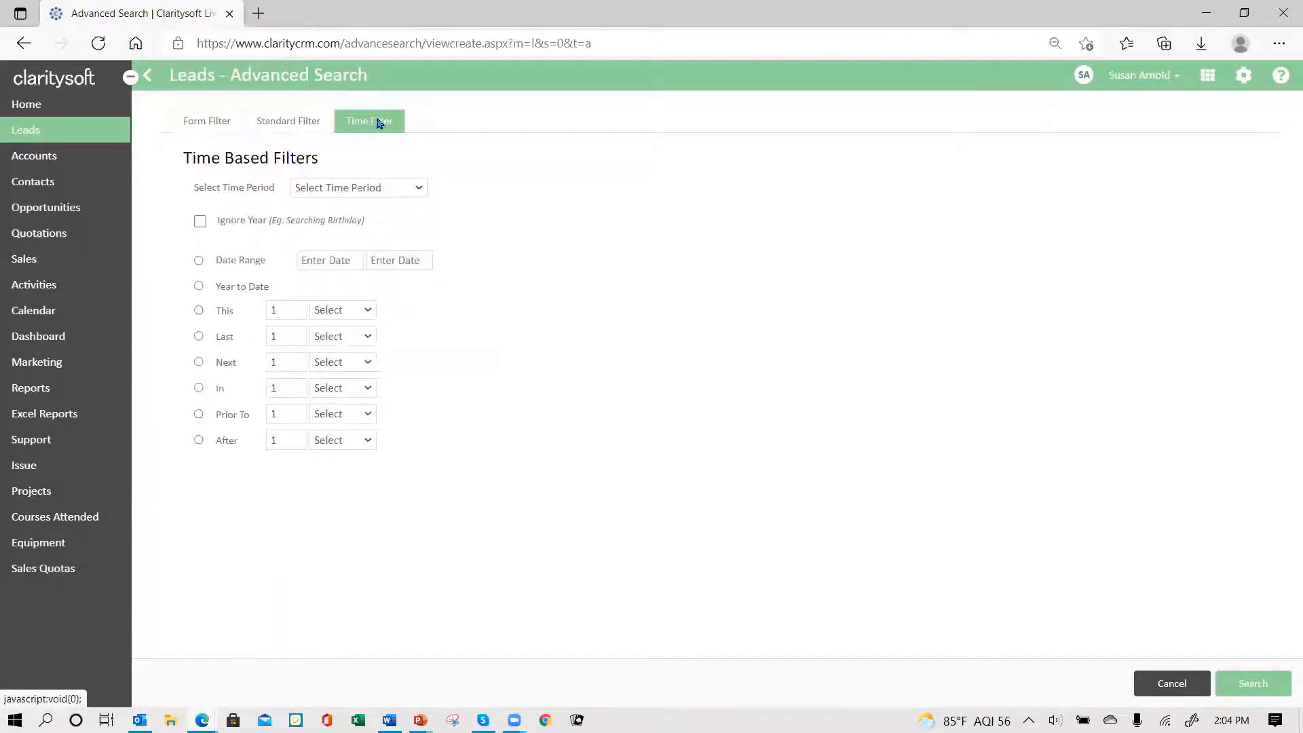
left_click(419, 191)
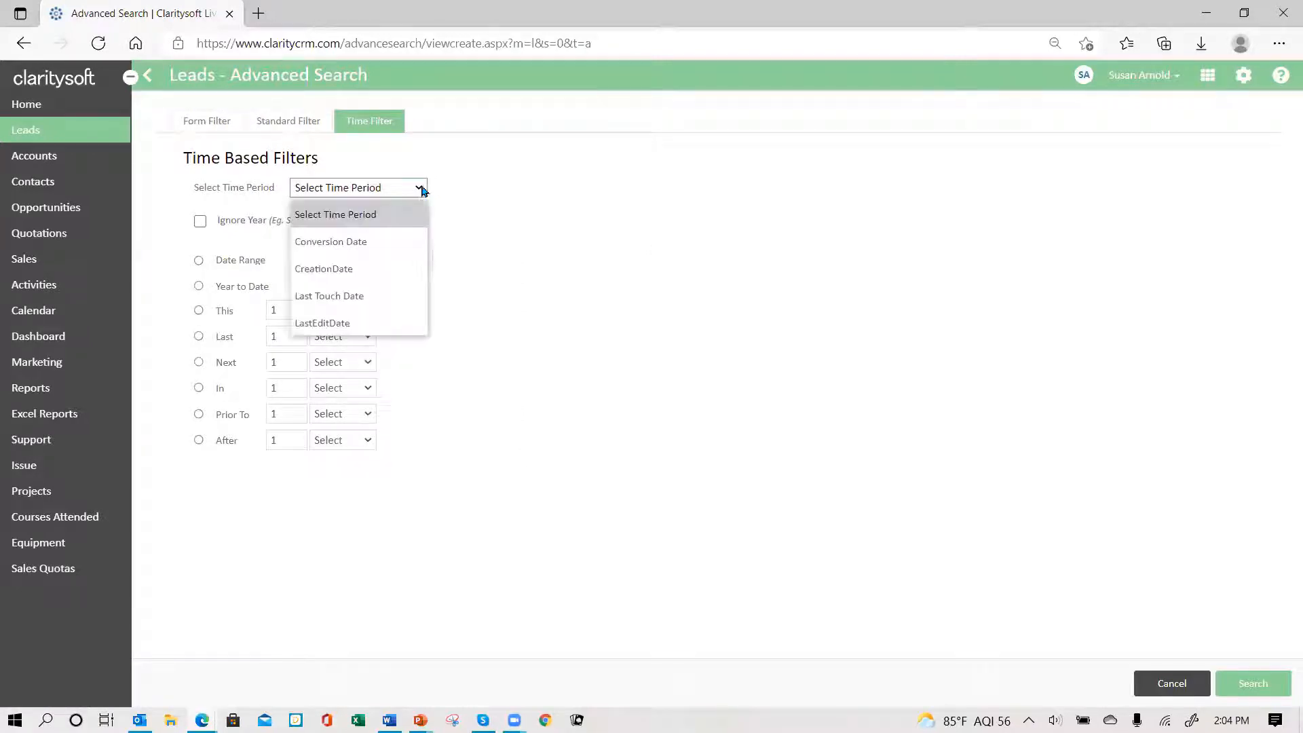
left_click(385, 269)
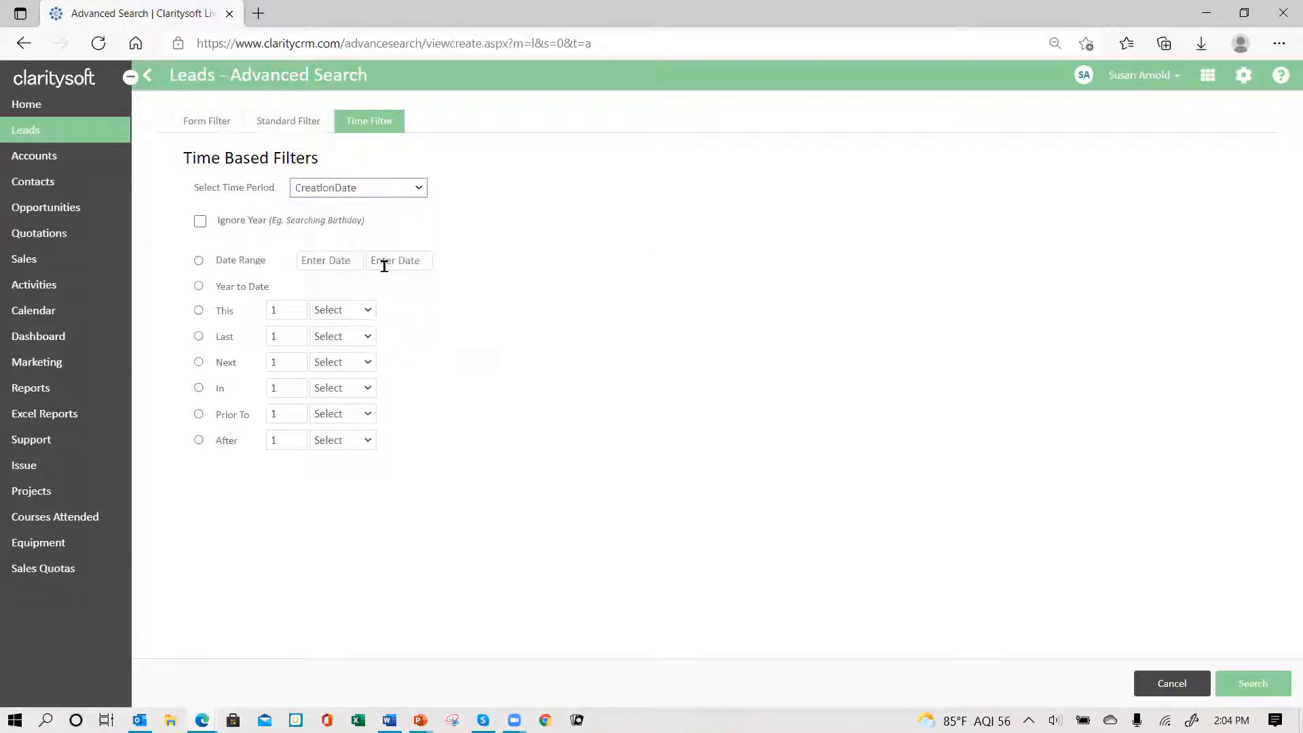
left_click(198, 311)
left_click(367, 311)
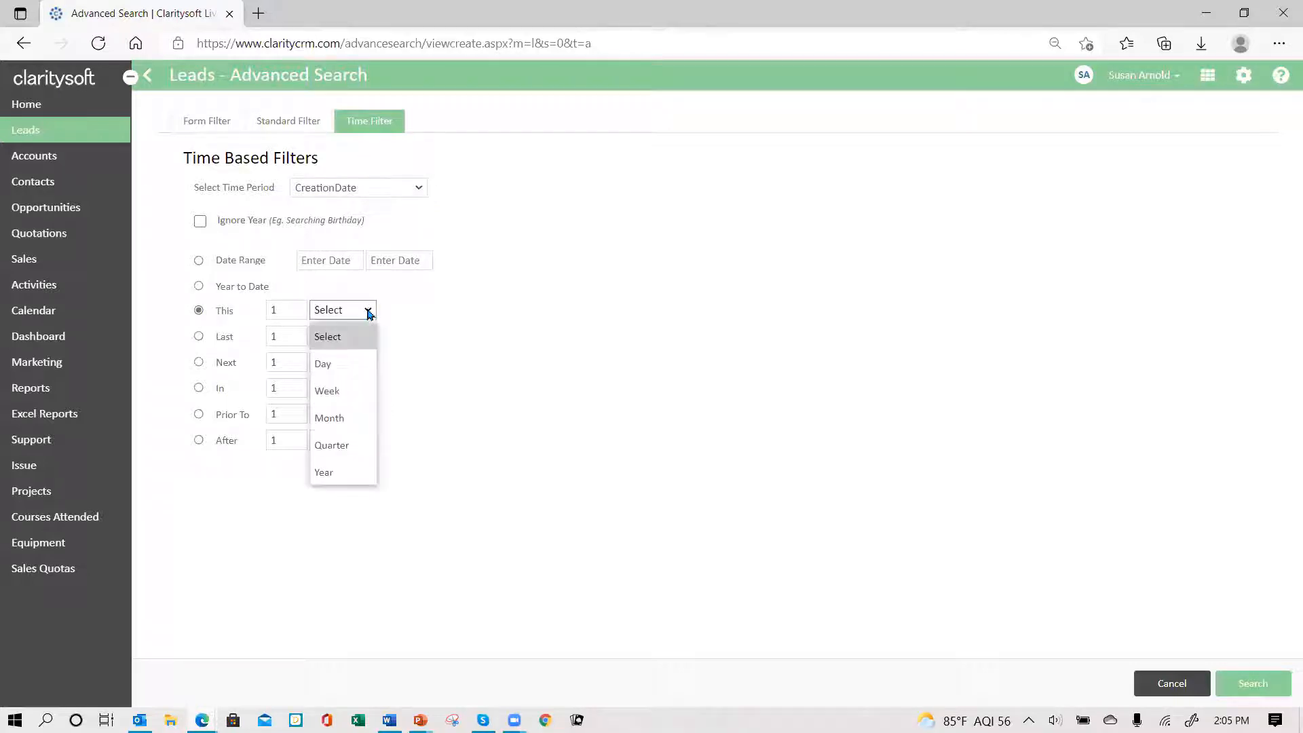
left_click(354, 367)
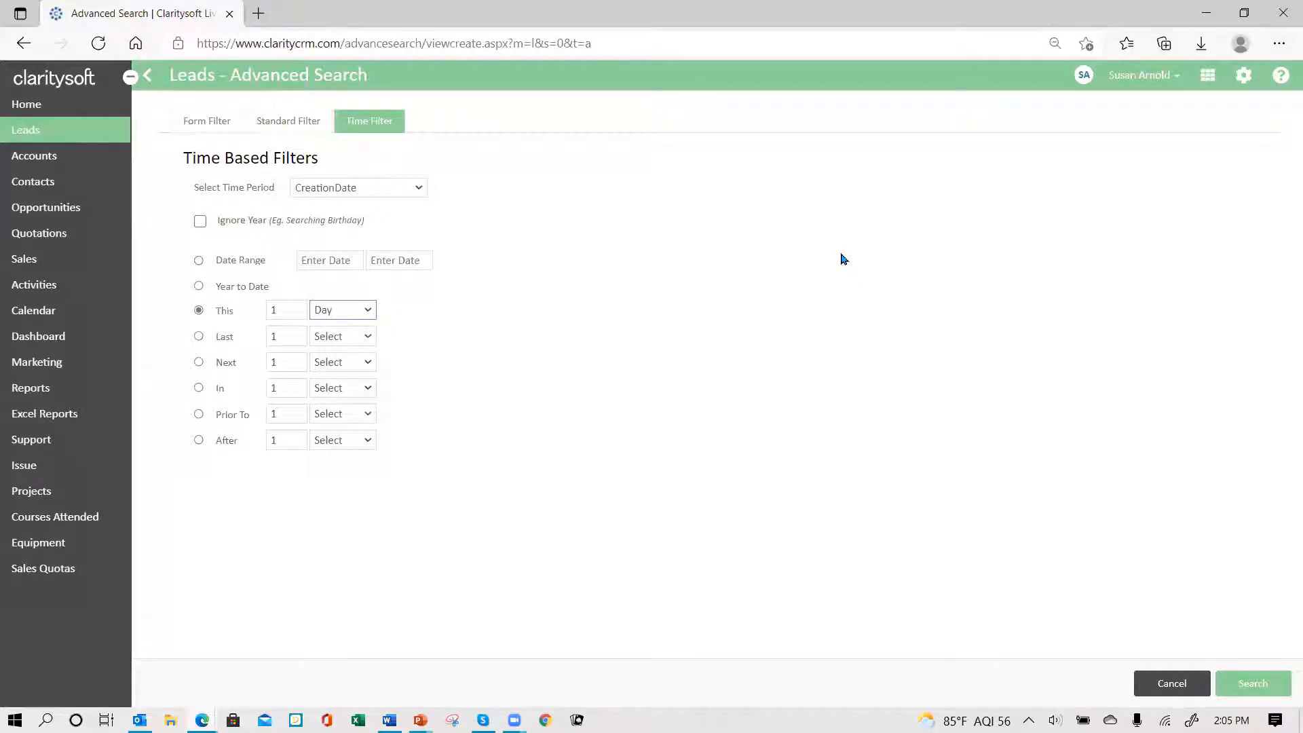
left_click(1258, 682)
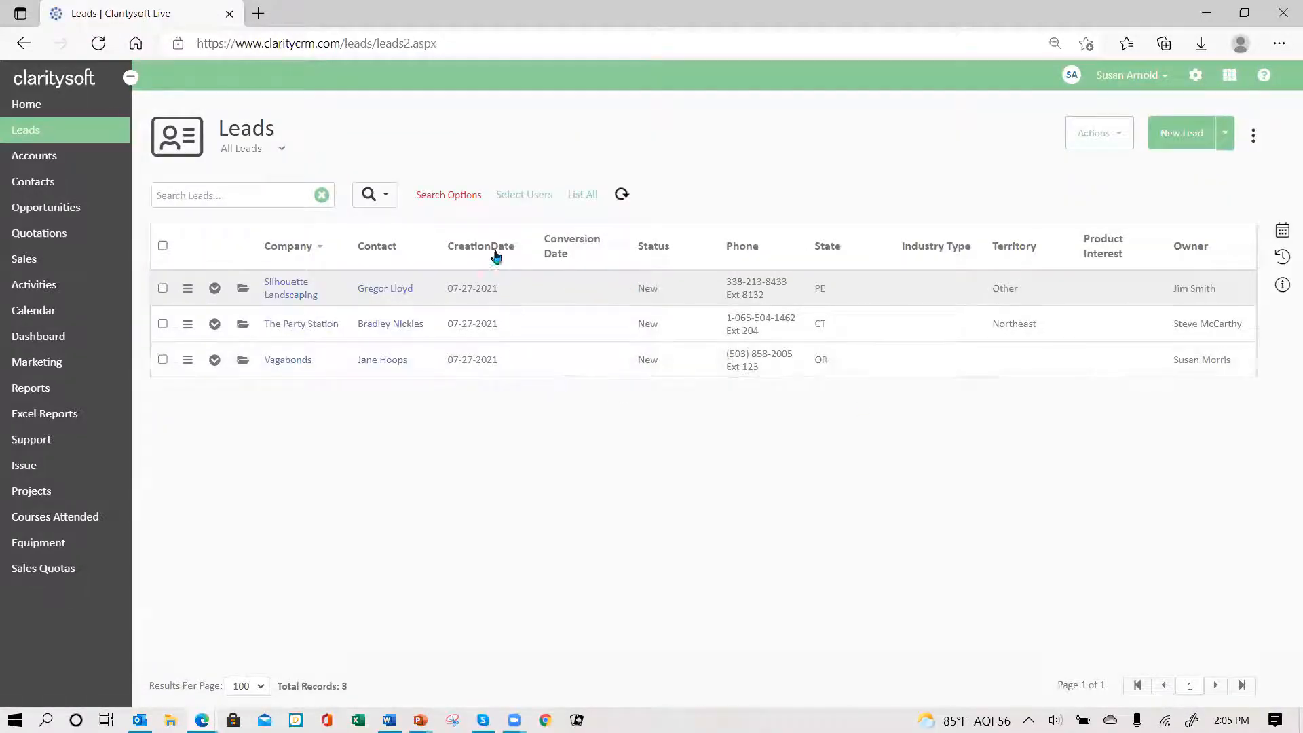
- Cancel saving the search as a view, clear the advanced search, and reapply 'Leads created today'
left_click(447, 196)
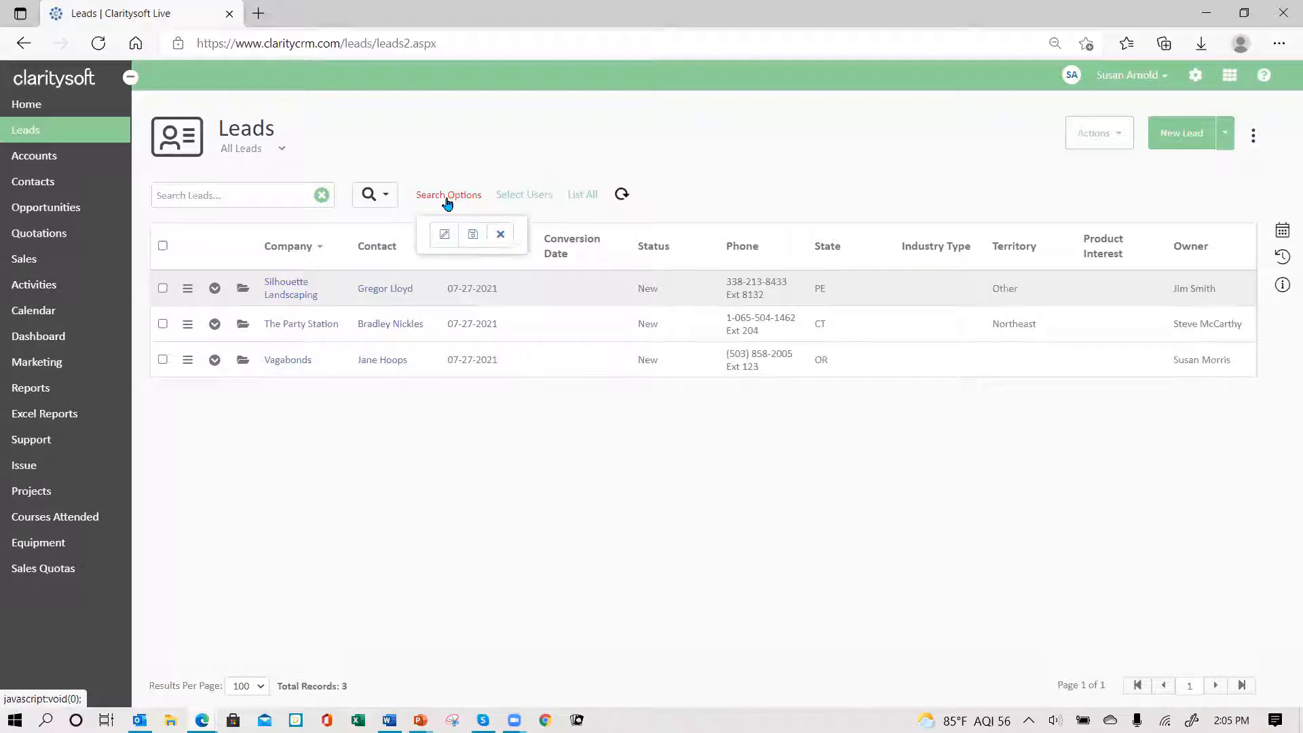
left_click(473, 236)
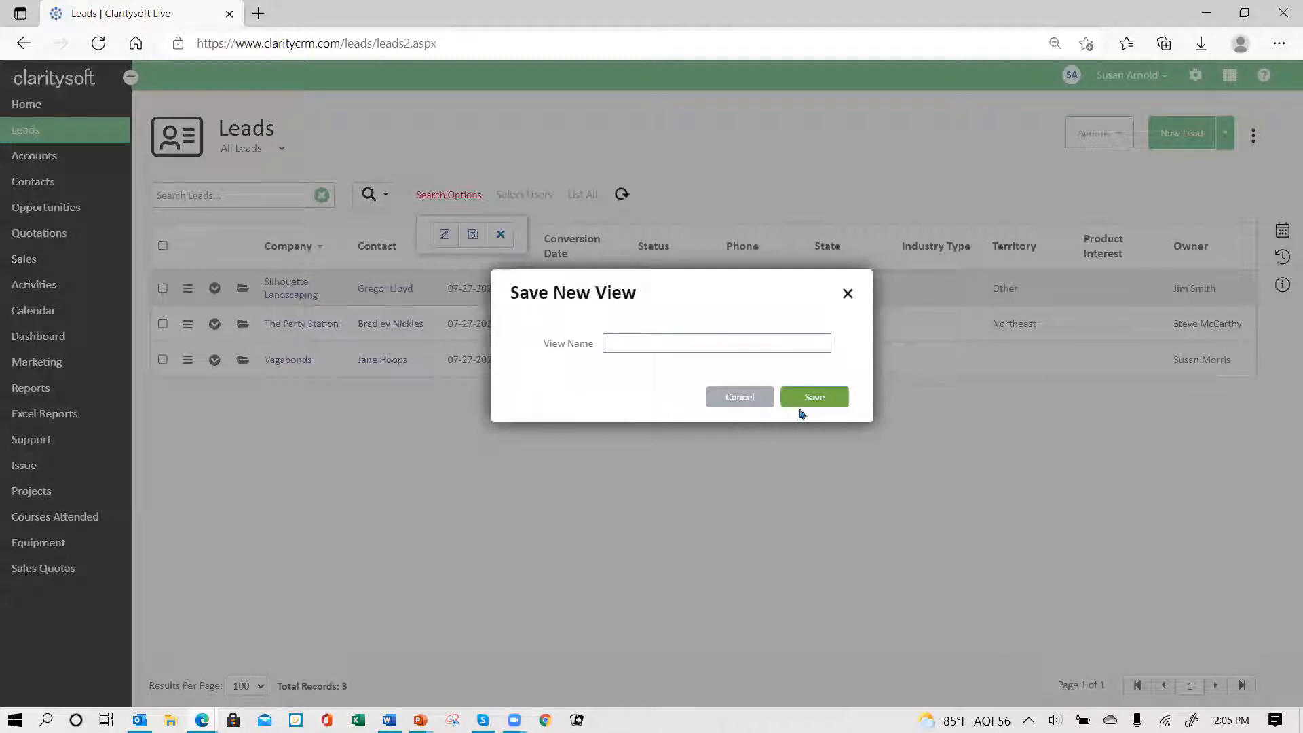
left_click(748, 396)
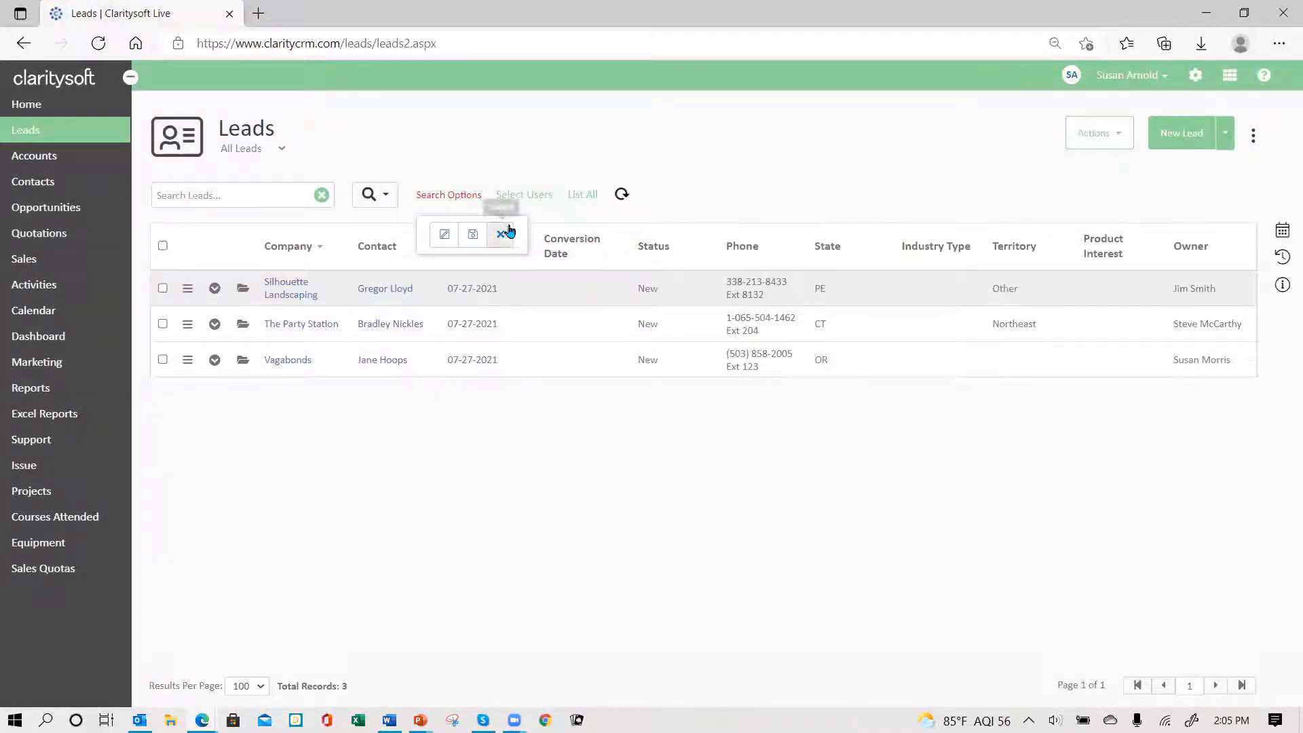
left_click(509, 234)
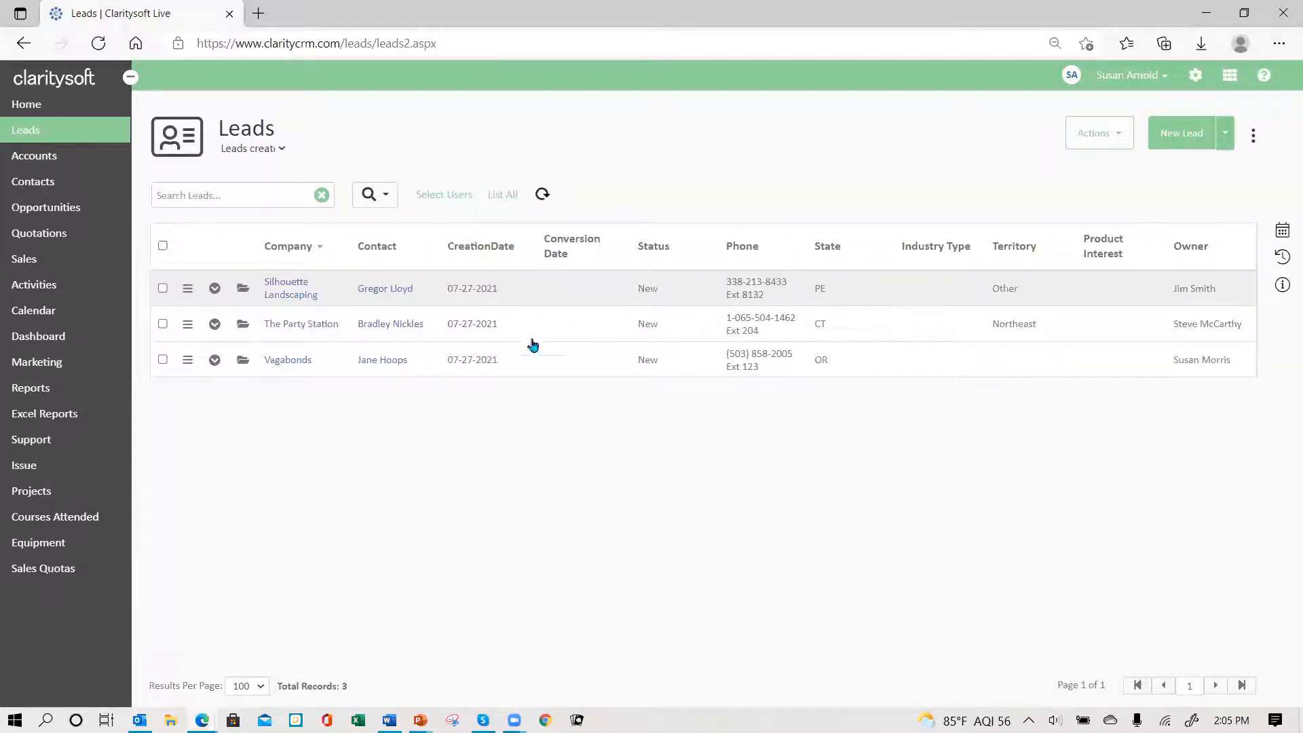
left_click(283, 149)
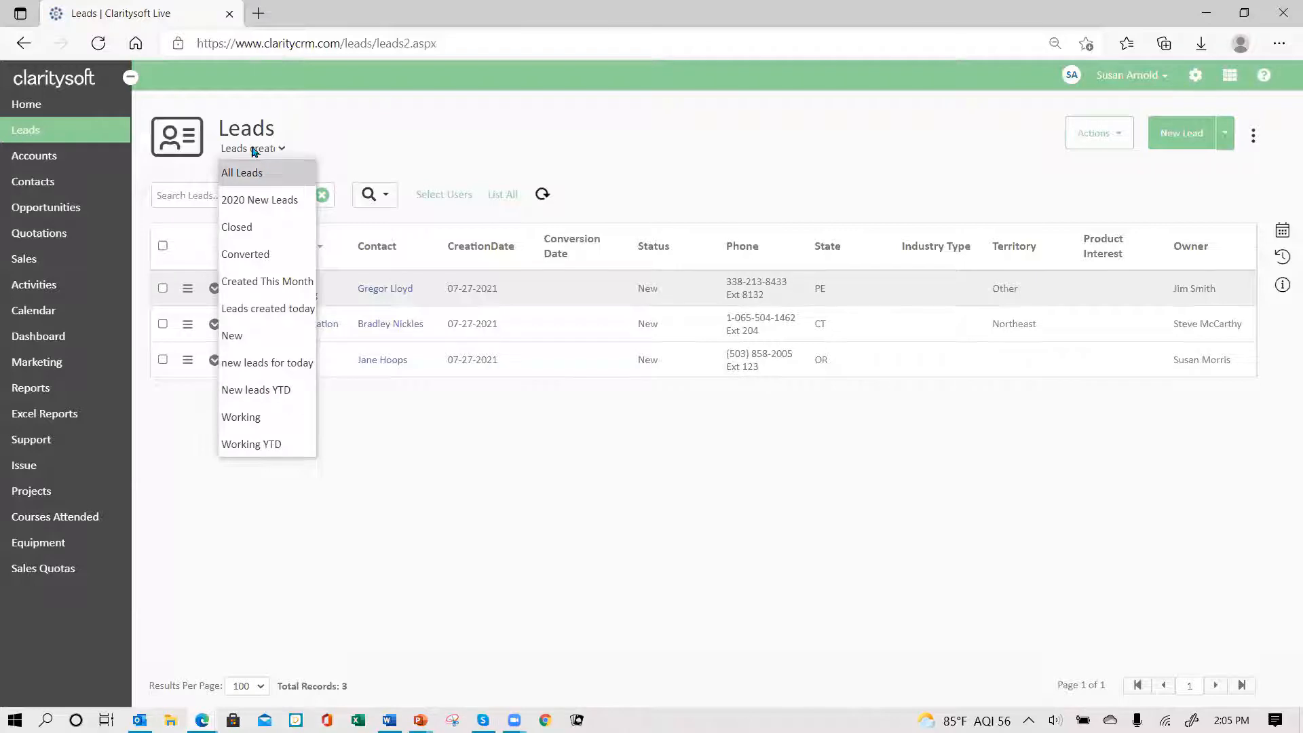
left_click(293, 309)
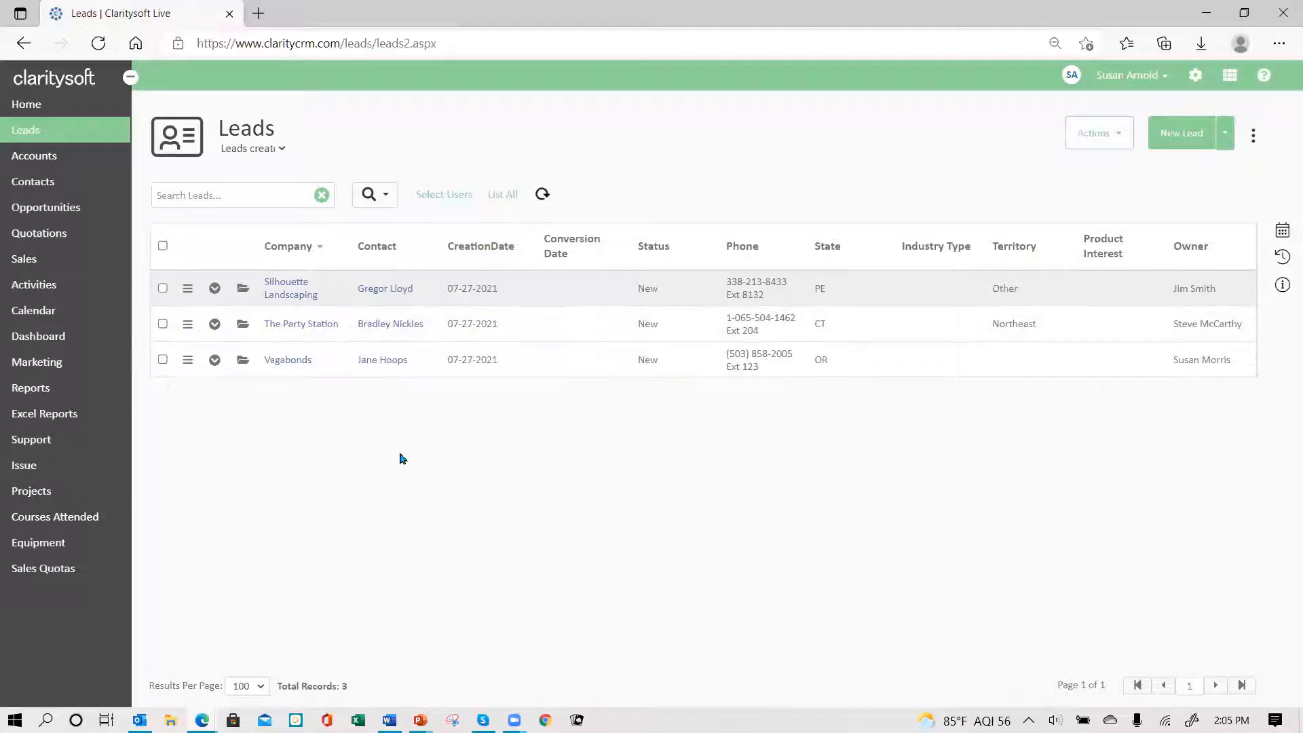
- Create a new action plan named 'New Leads followup 07 27' under Settings > Action Plans
left_click(1197, 79)
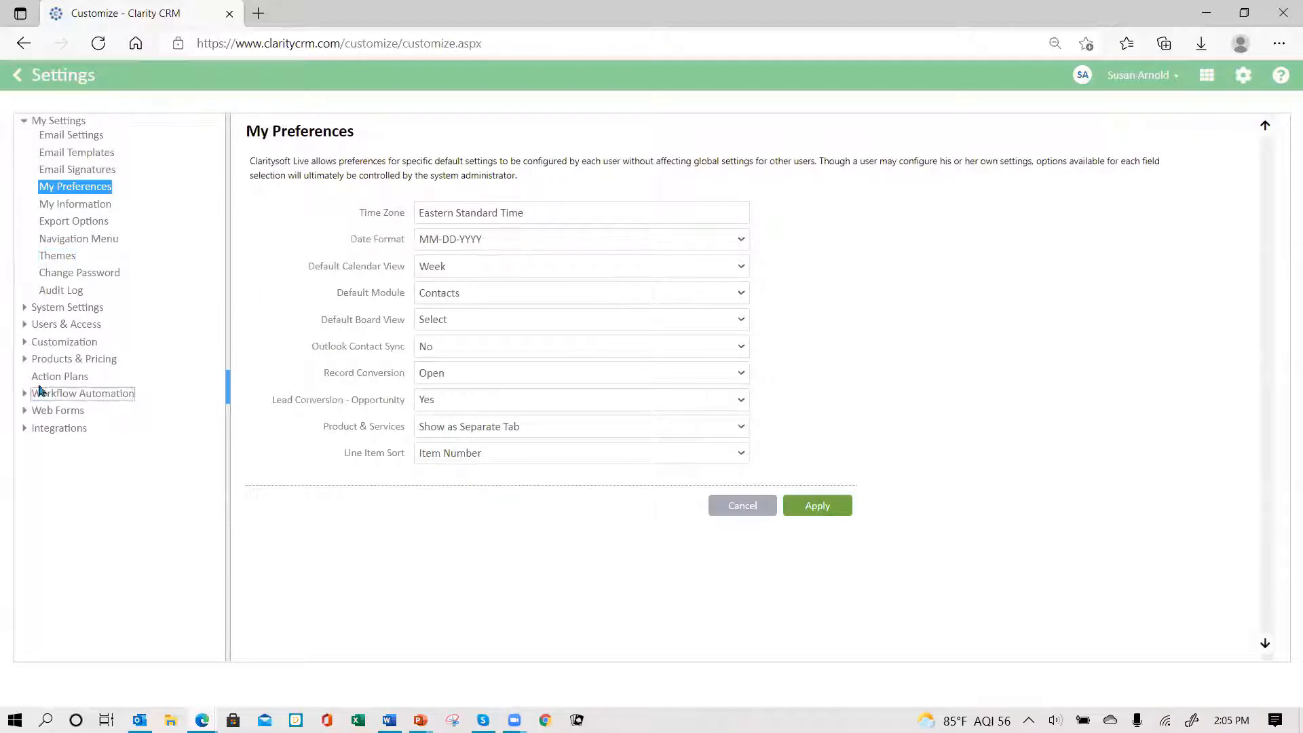
left_click(60, 380)
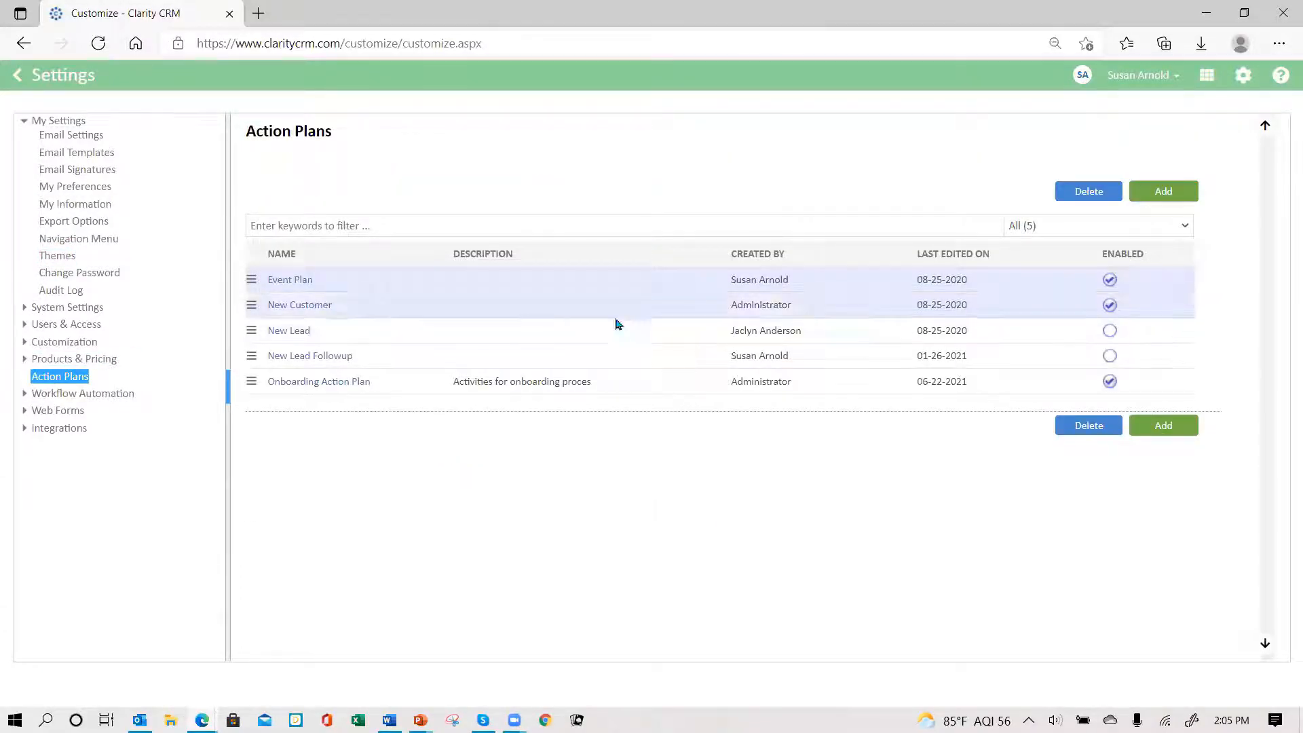
left_click(1163, 193)
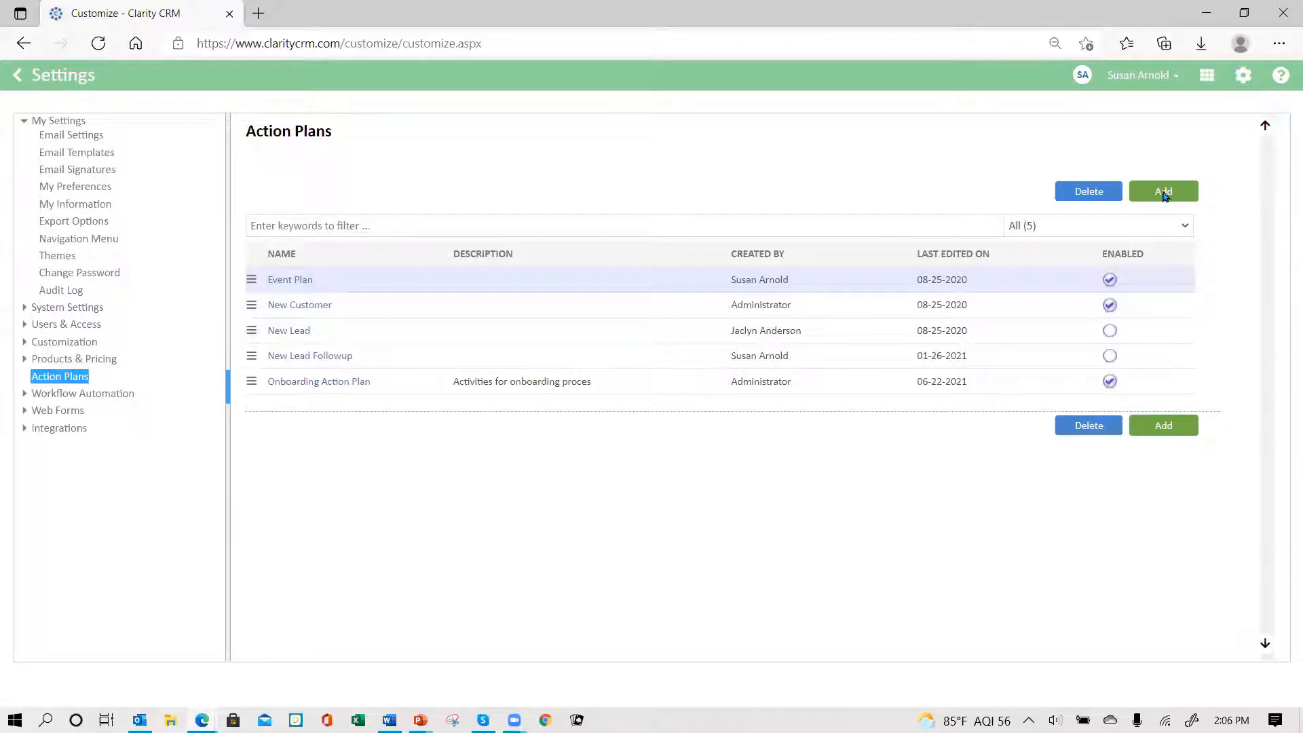
left_click(515, 199)
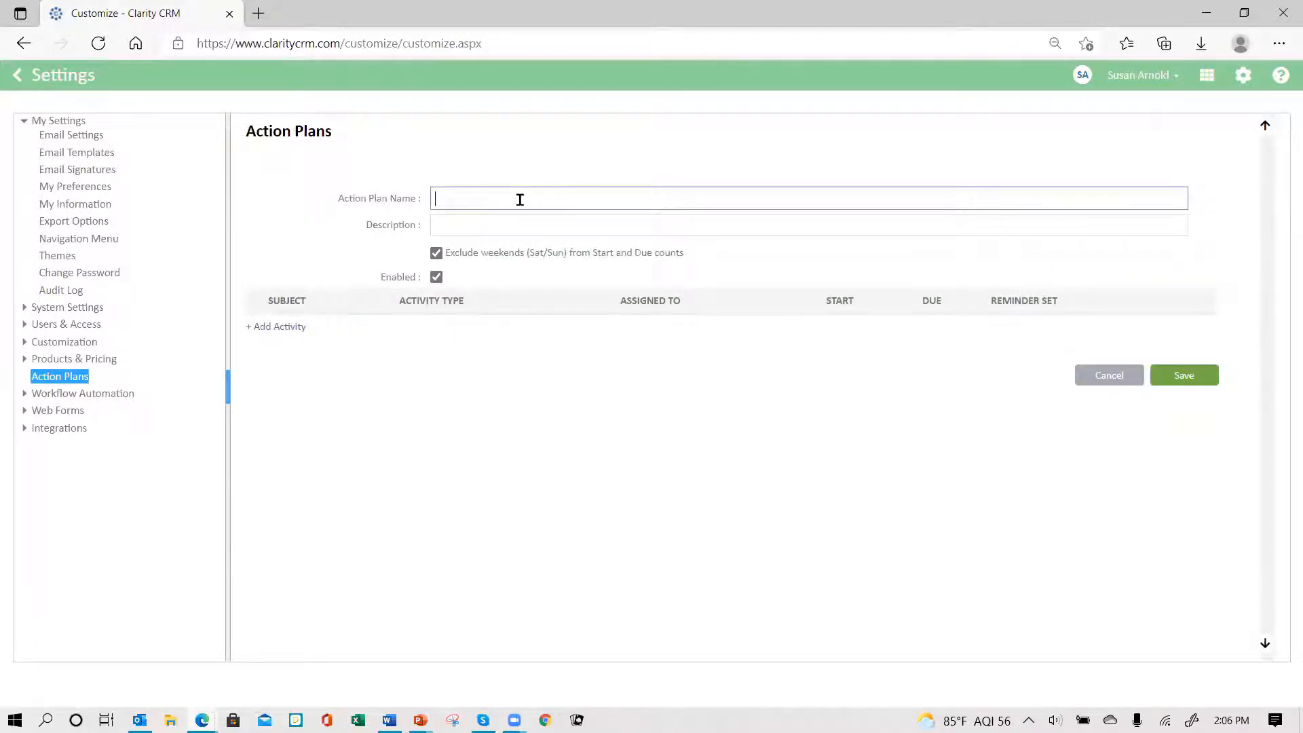
type("New Leads followup 07 27")
left_click(468, 224)
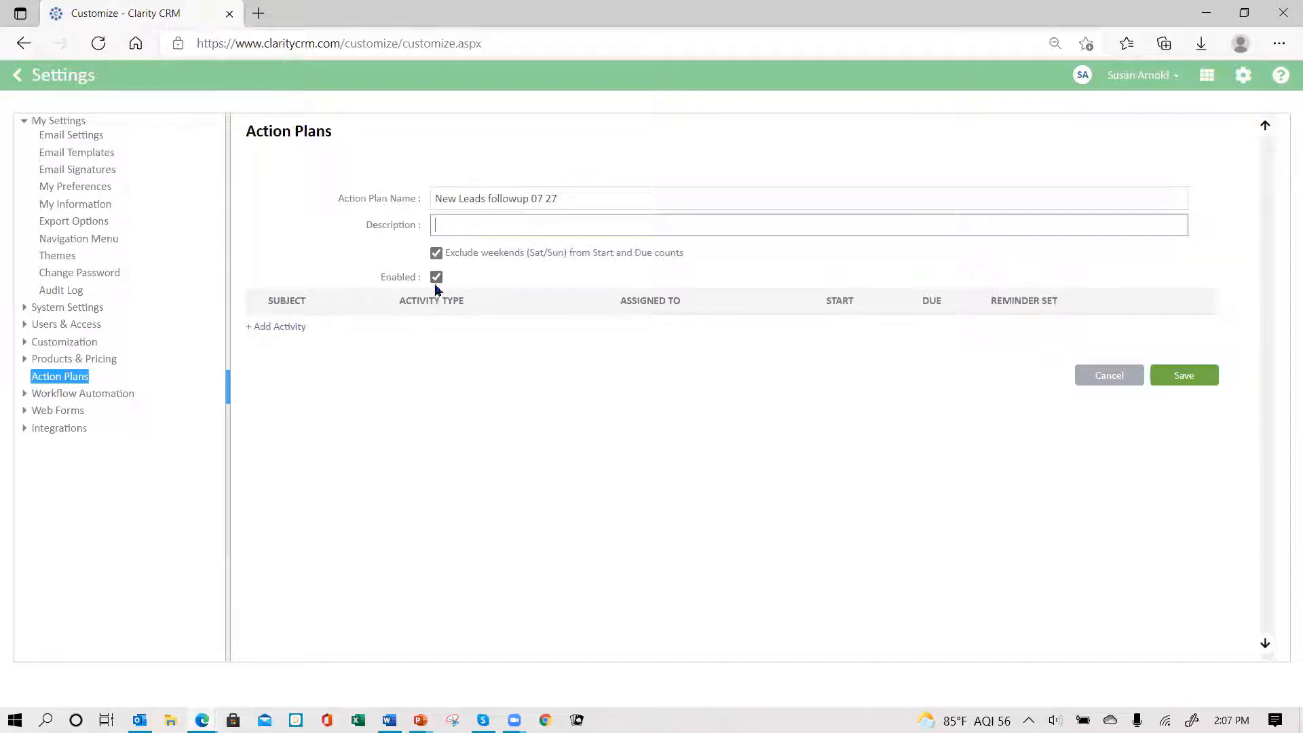
left_click(280, 328)
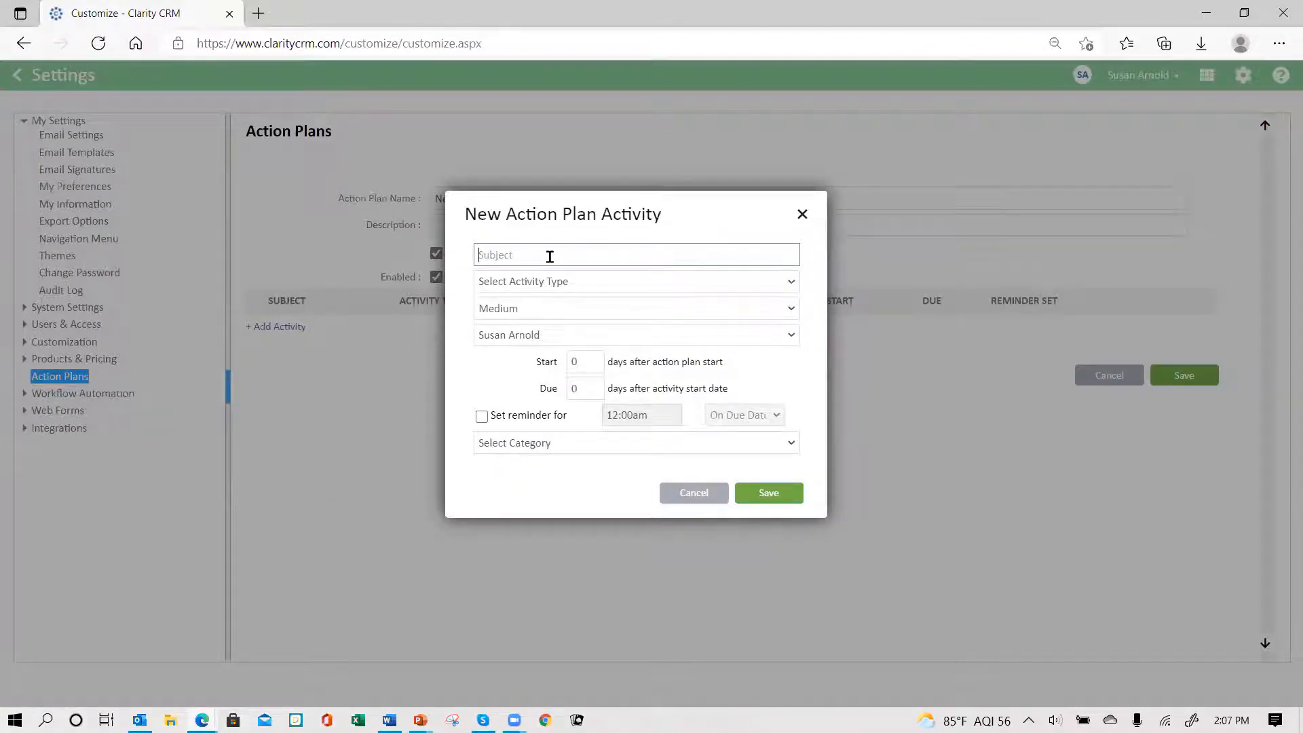
- Give the activity the subject 'Initial Lead email' and the type Email
type("Intial")
key("BackSpace")
key("BackSpace")
key("BackSpace")
key("BackSpace")
key("BackSpace")
type("itial Lead email")
left_click(566, 286)
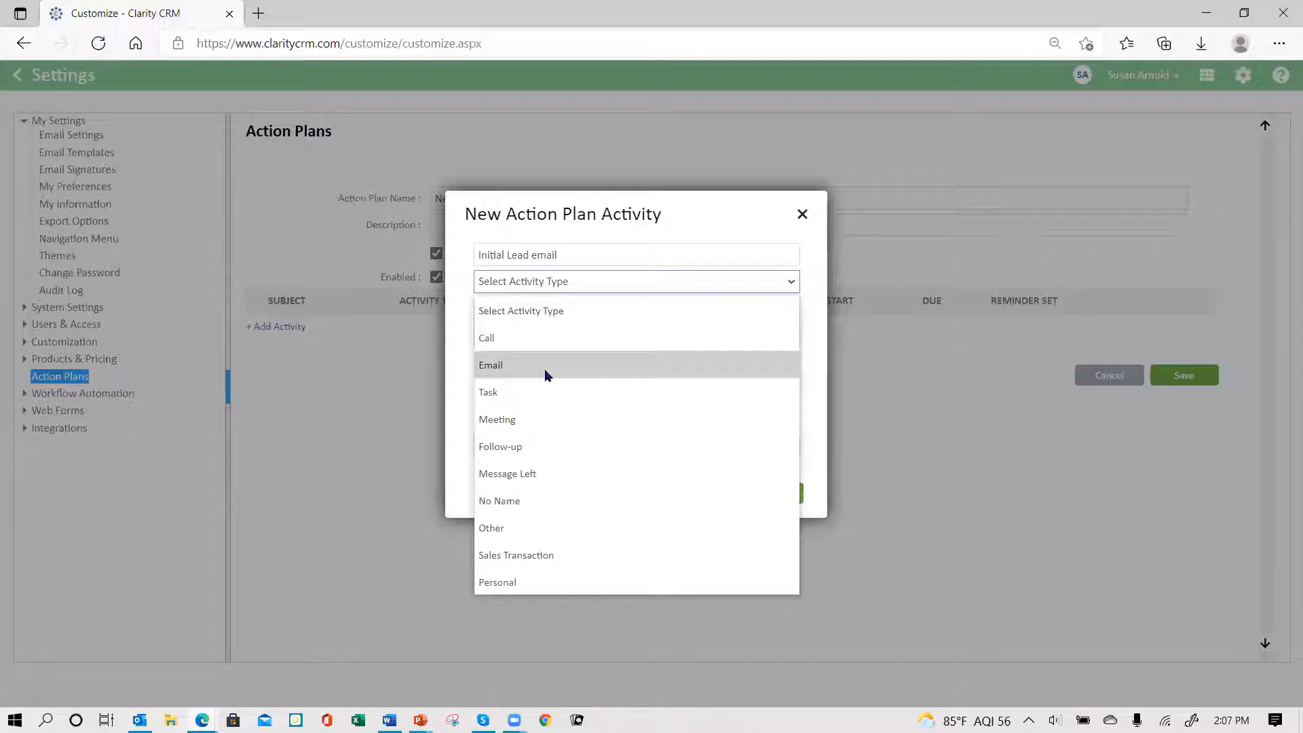
left_click(547, 375)
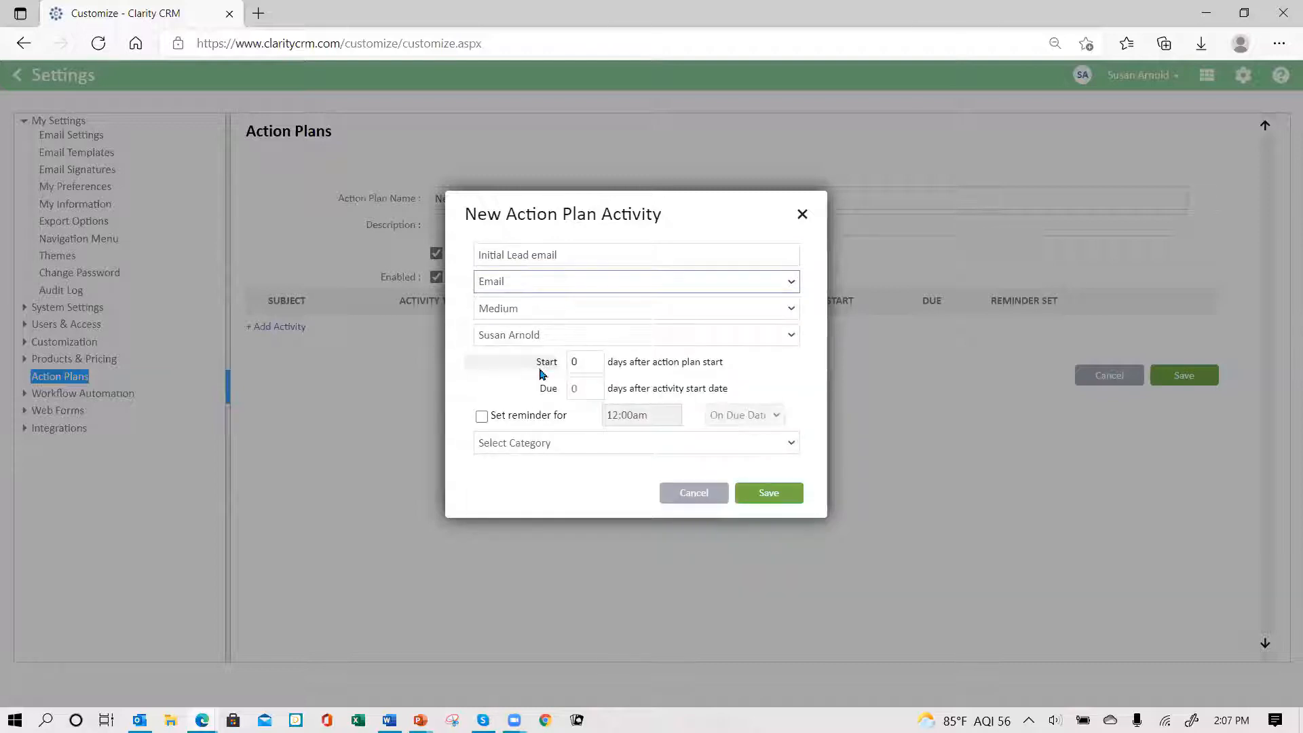
- Keep Medium priority and set the activity due 1 day after it starts
left_click(642, 309)
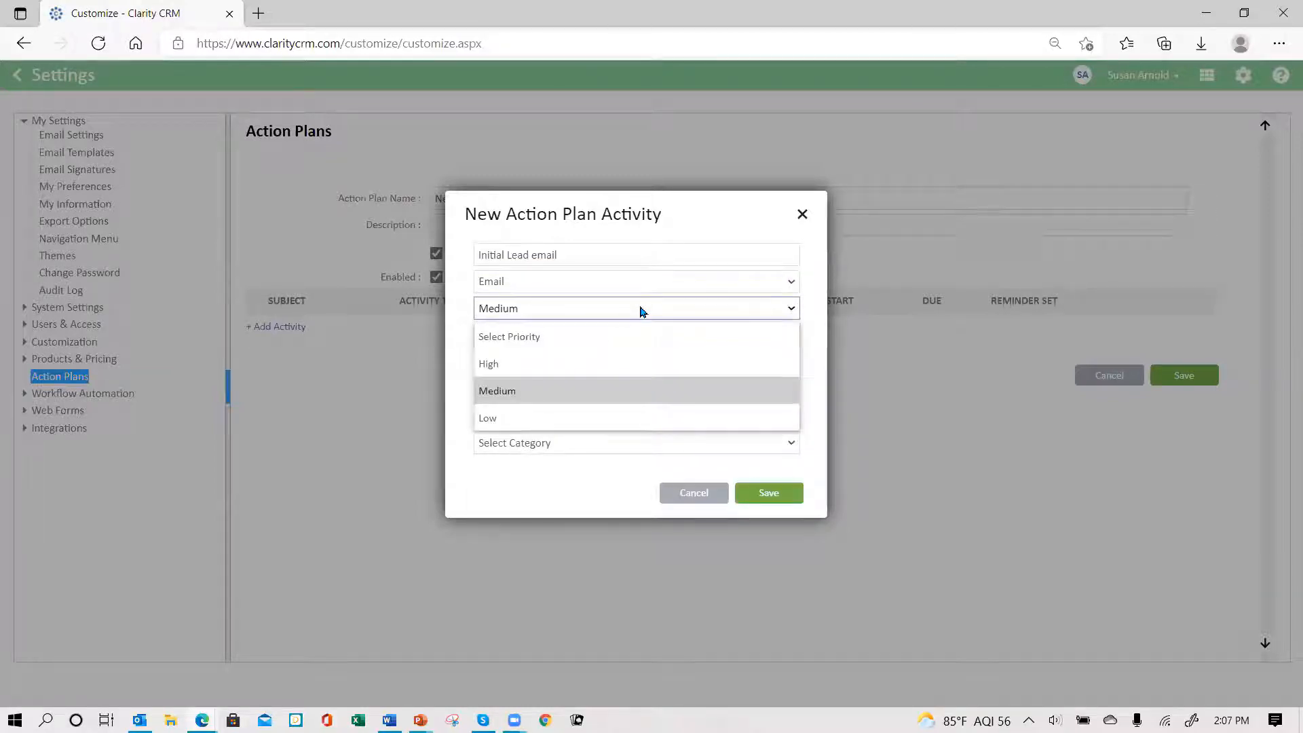
left_click(640, 310)
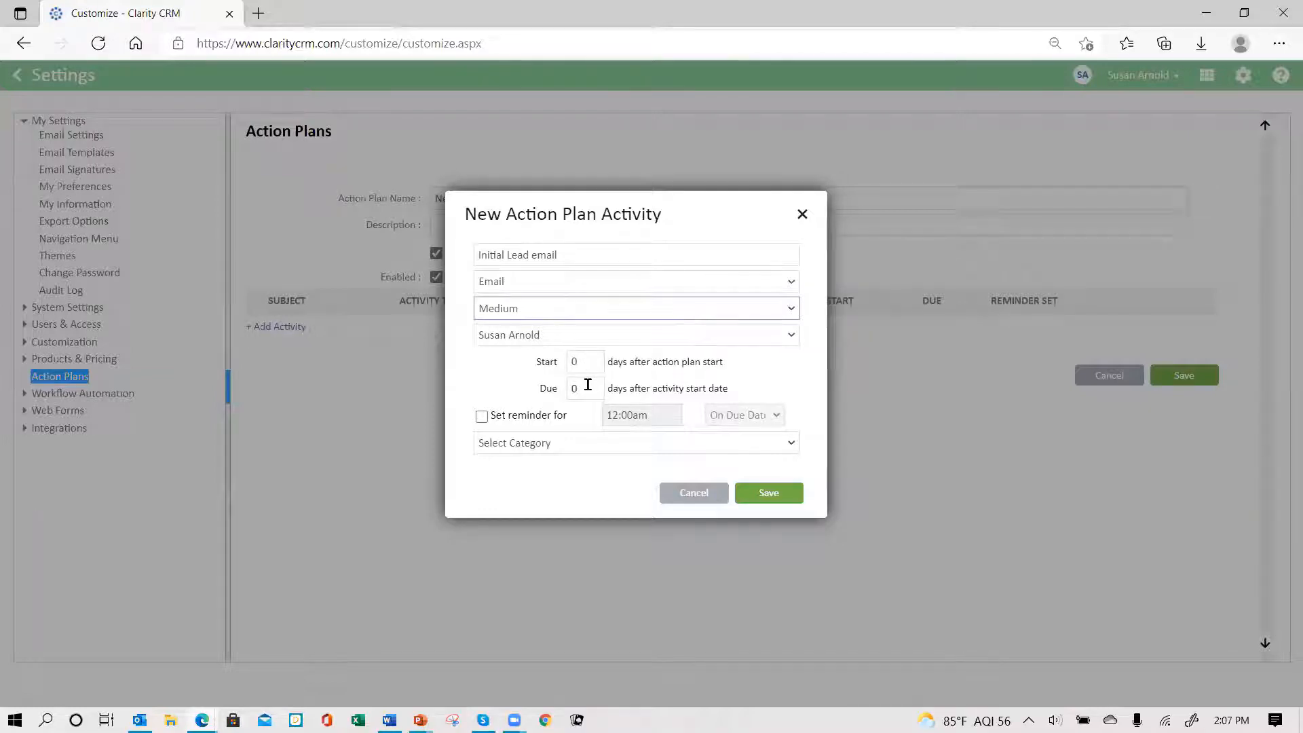
left_click(588, 360)
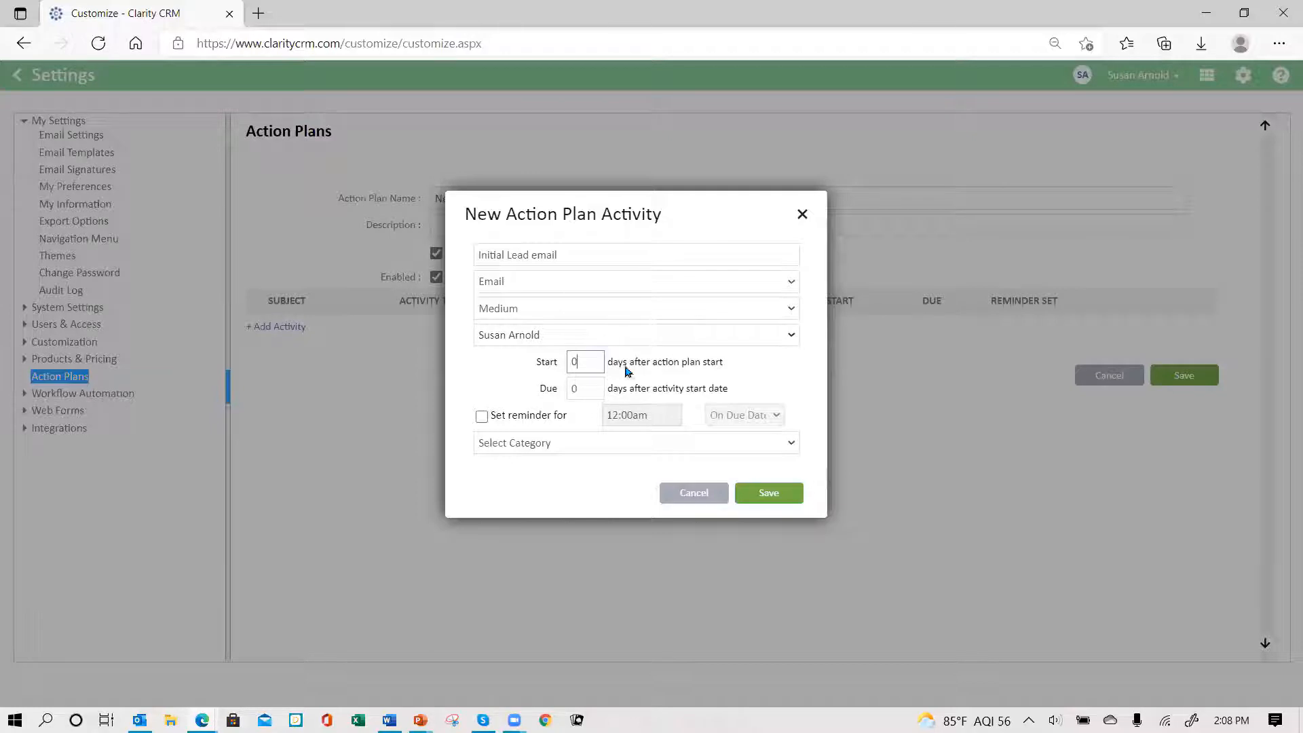
left_click(589, 387)
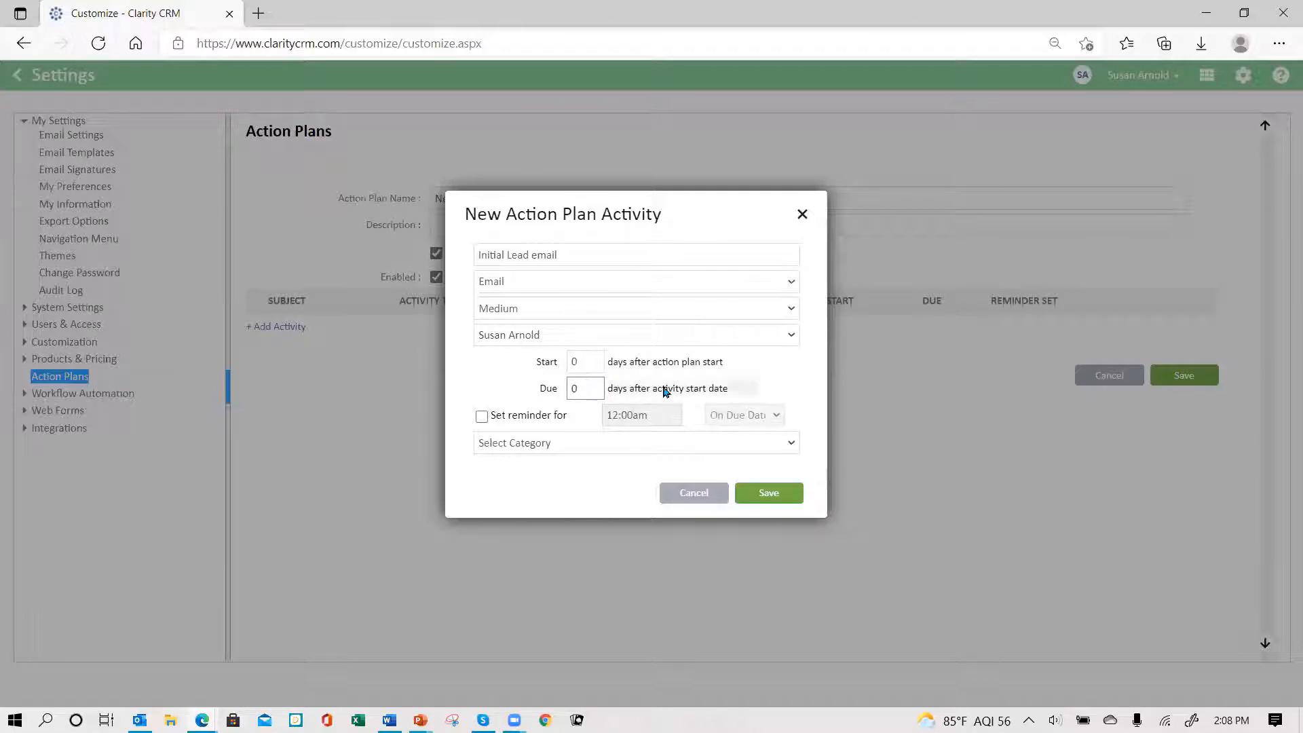
key("BackSpace")
type("1")
left_click(793, 443)
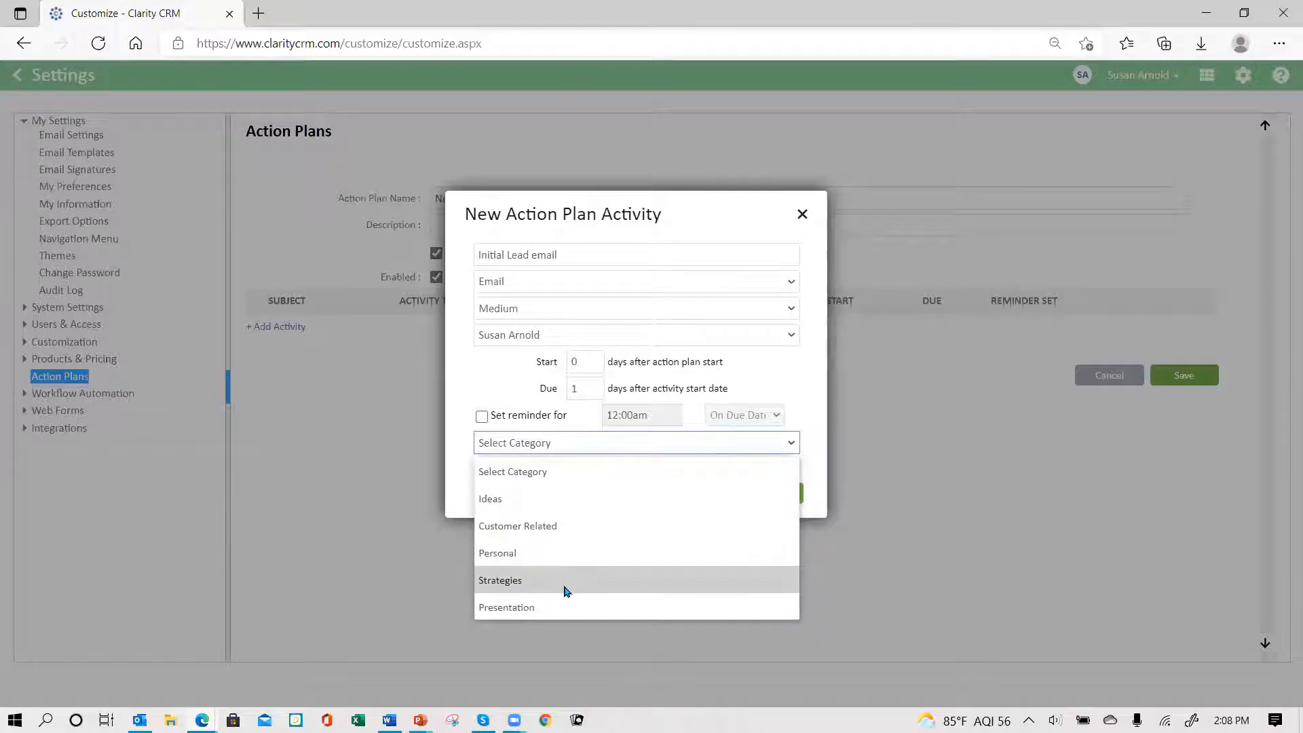
- Assign the Initial Lead email activity to (Record Owner) and save it
left_click(597, 444)
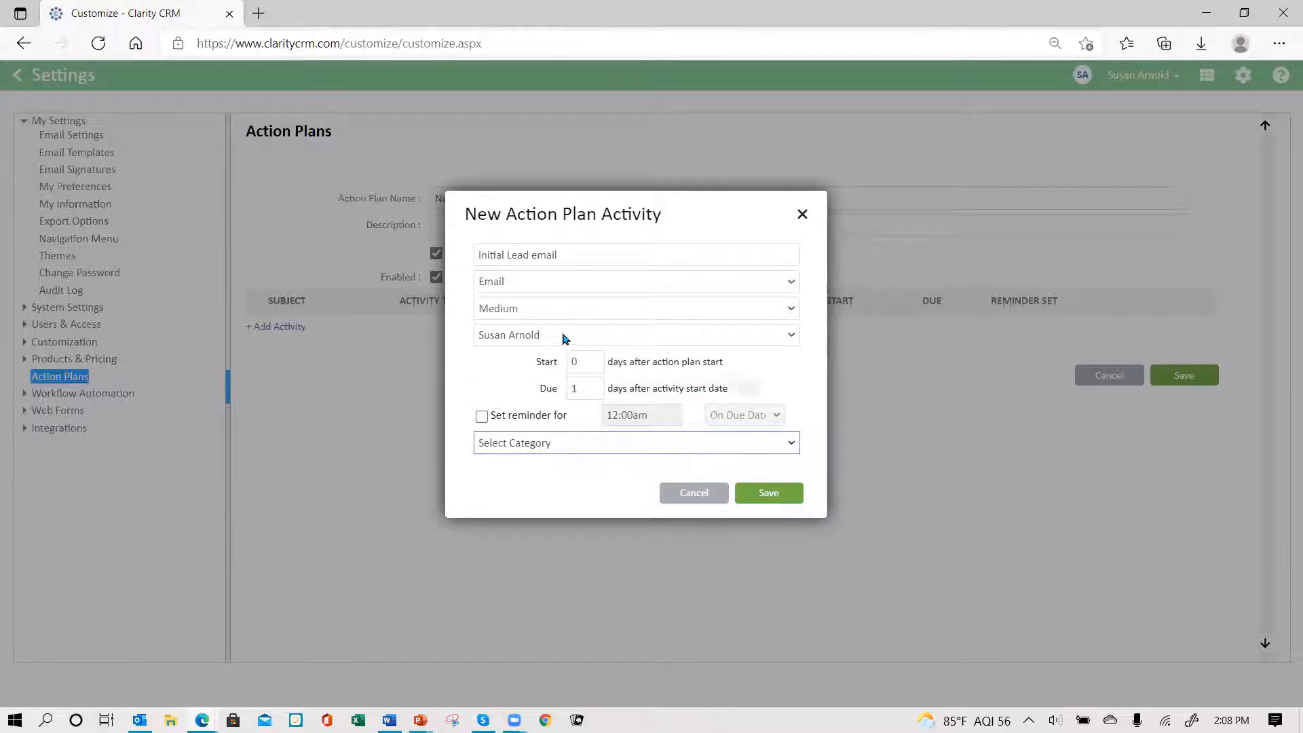
left_click(540, 336)
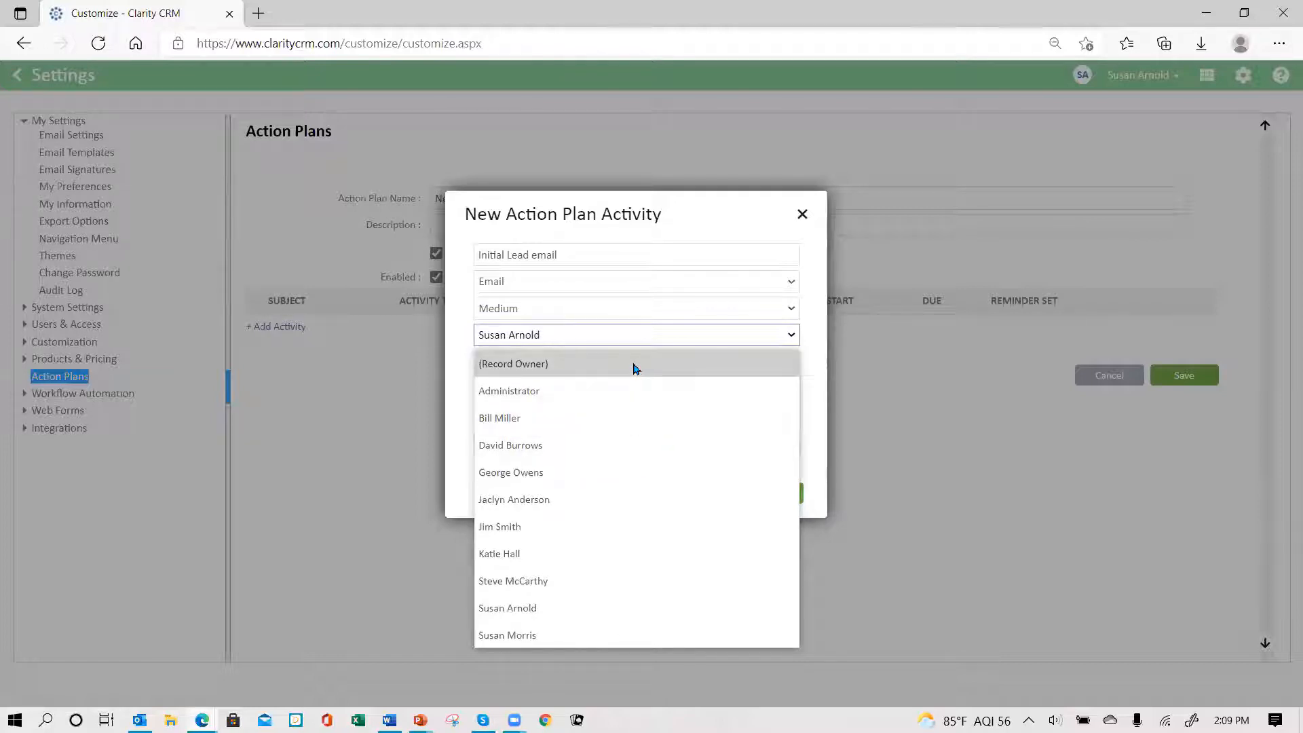
left_click(636, 368)
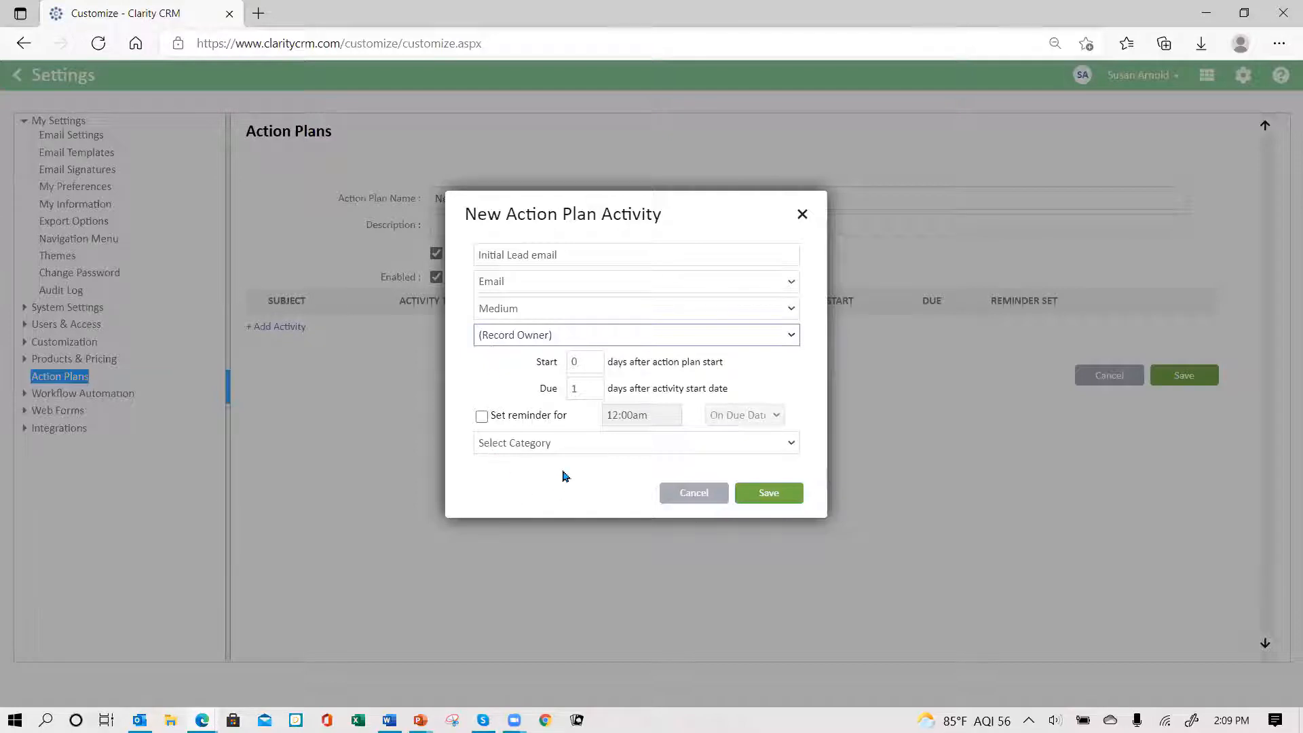
left_click(773, 493)
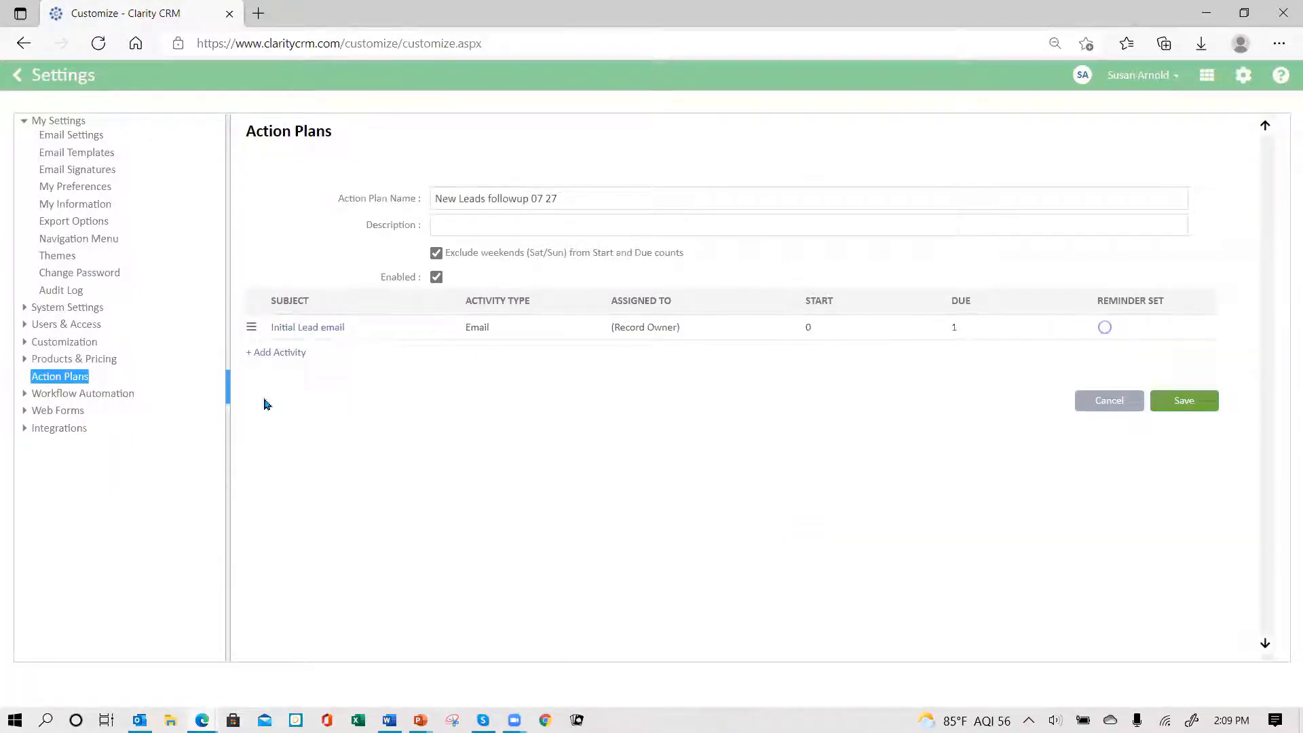
- Add a Call activity 'Phone call after initial email' assigned to (Record Owner)
left_click(272, 353)
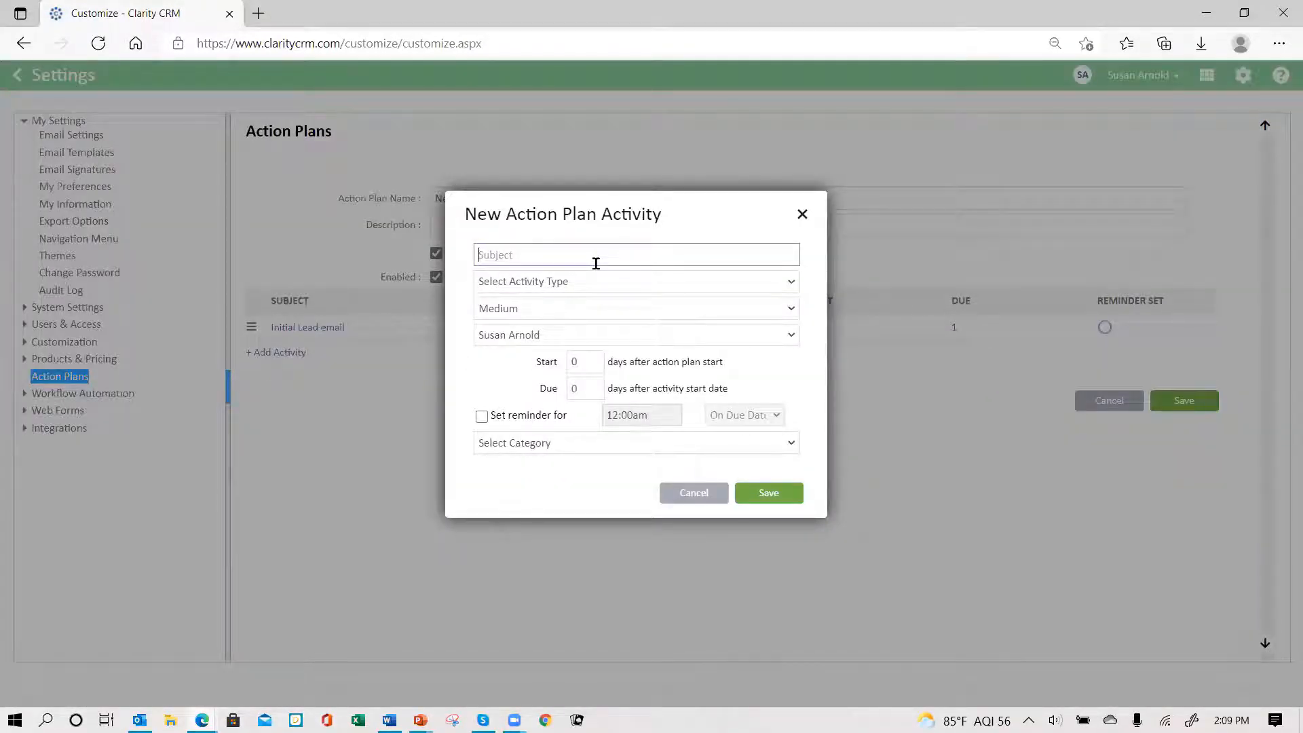
type("Phone call after initial email")
left_click(574, 281)
left_click(563, 339)
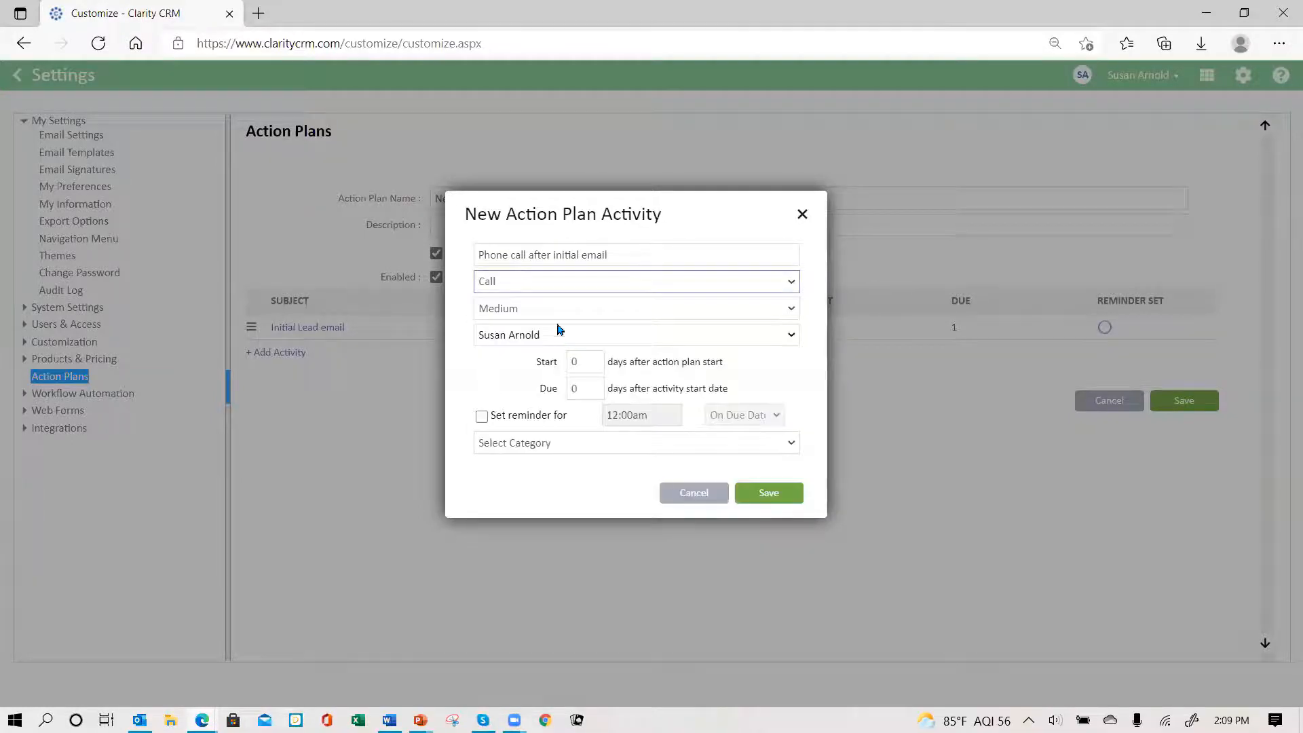
left_click(560, 340)
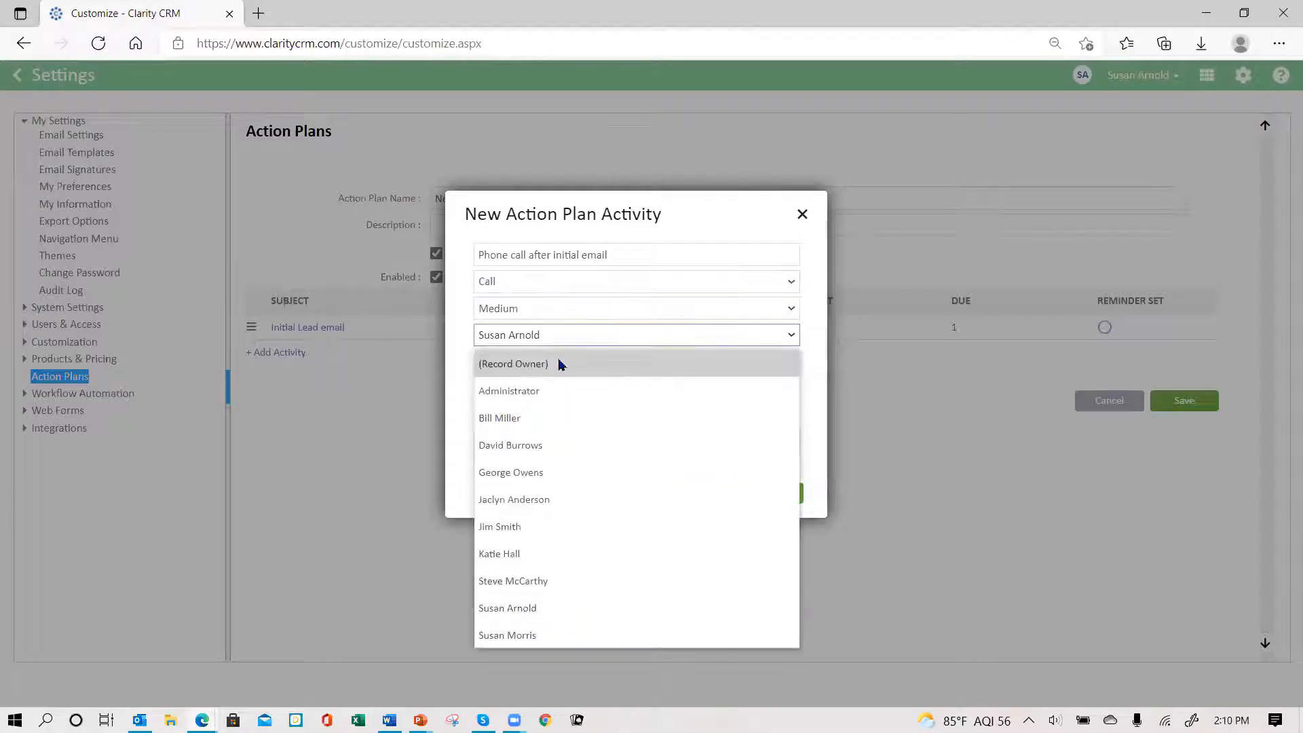
left_click(561, 364)
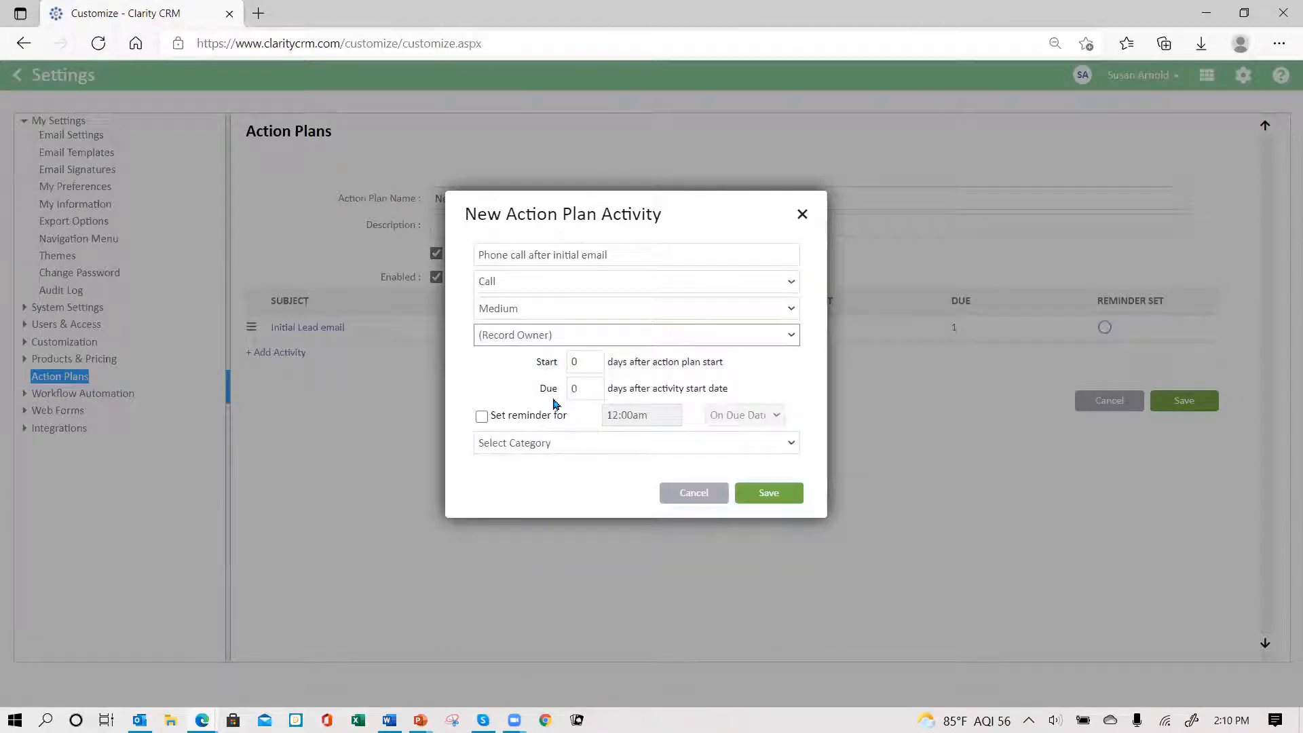
- Set the phone call to start on day 2 and be due on day 4, then save it
left_click(588, 360)
type("2")
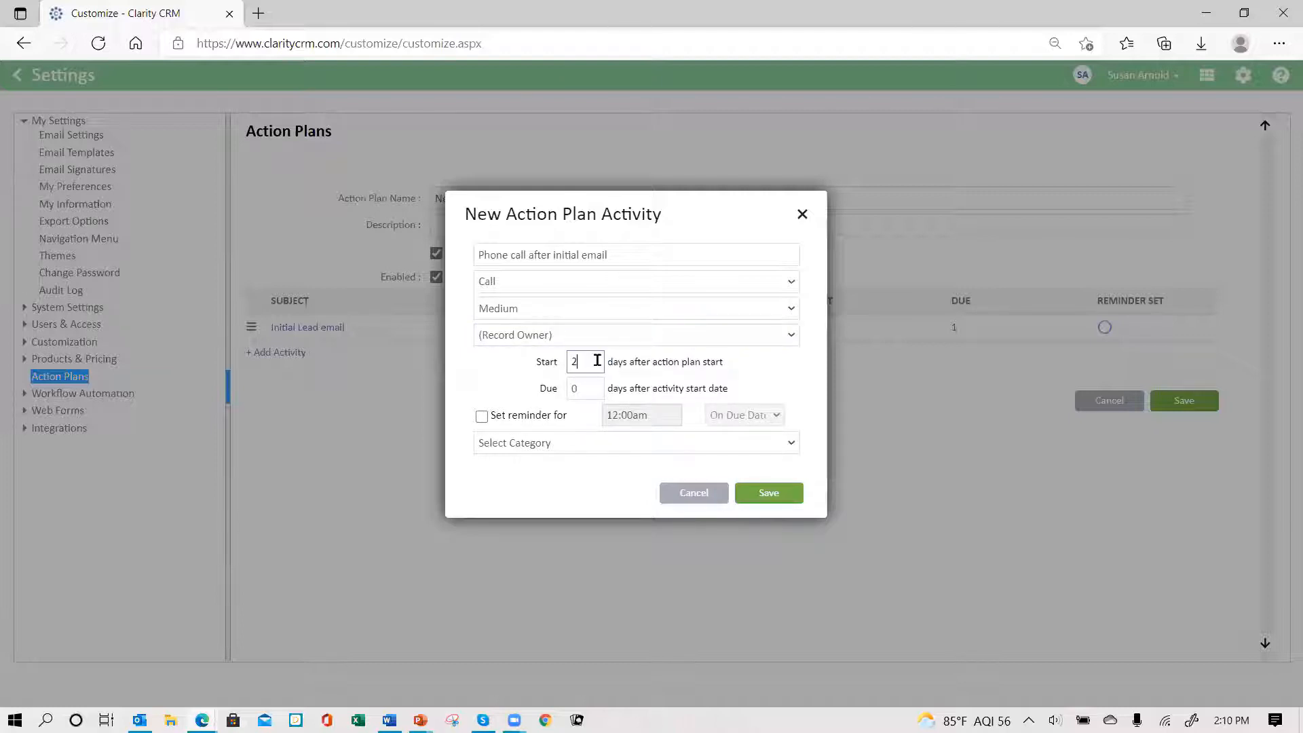
left_click(585, 387)
left_click(771, 498)
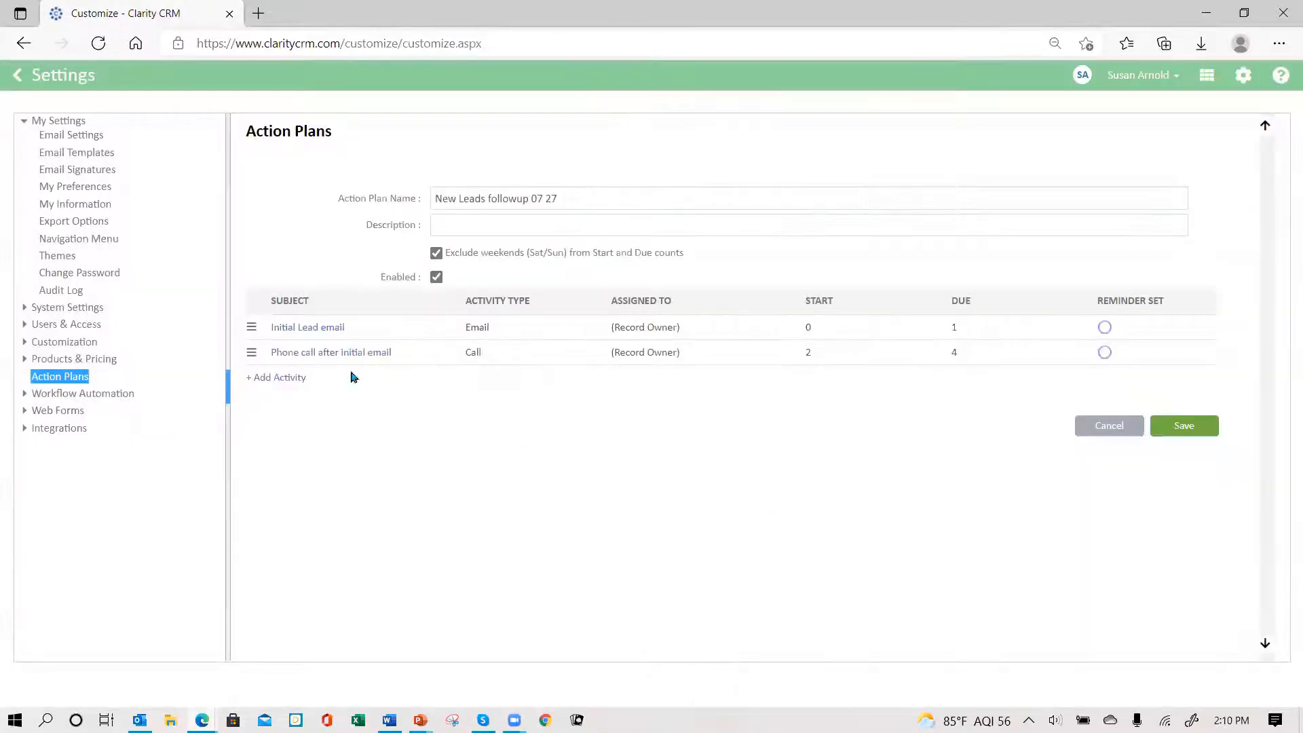
left_click(280, 378)
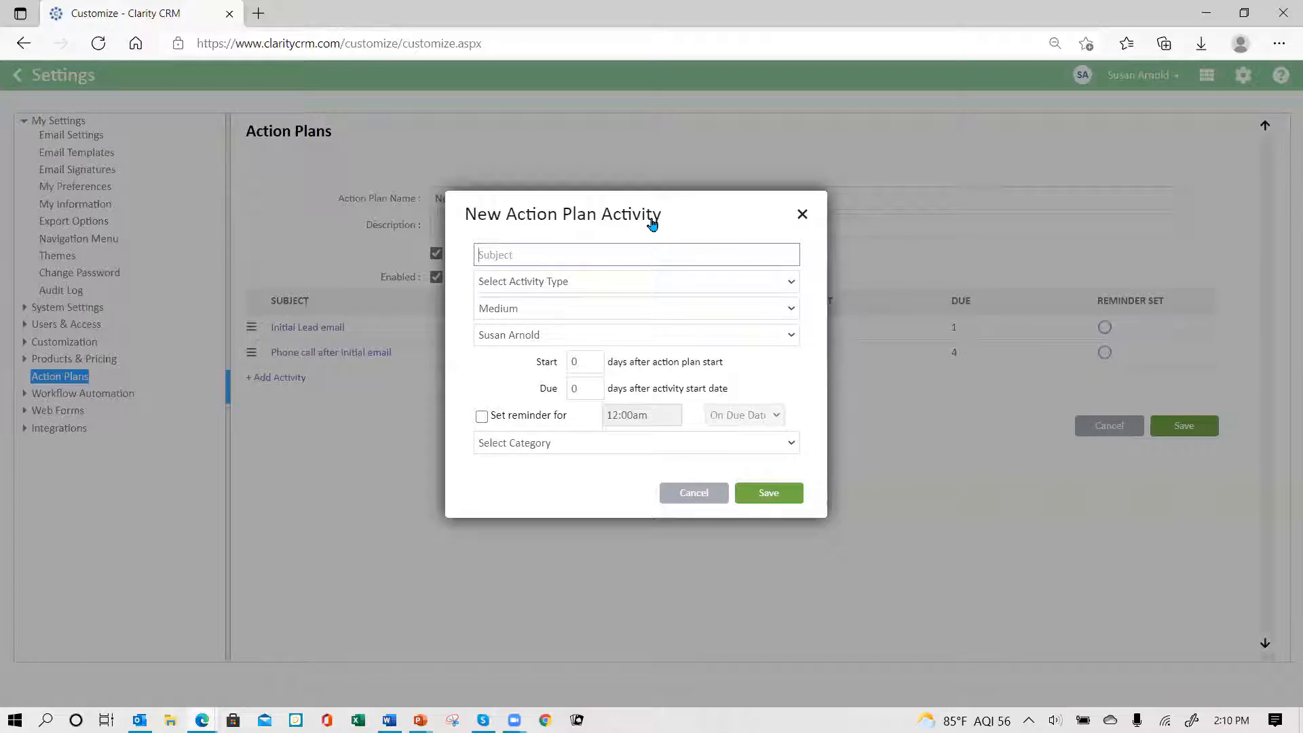
- Enter the subject 'Send second email' as an Email activity assigned to (Record Owner)
type("Send s")
type("econd")
type(" eal")
type("mail")
left_click(595, 283)
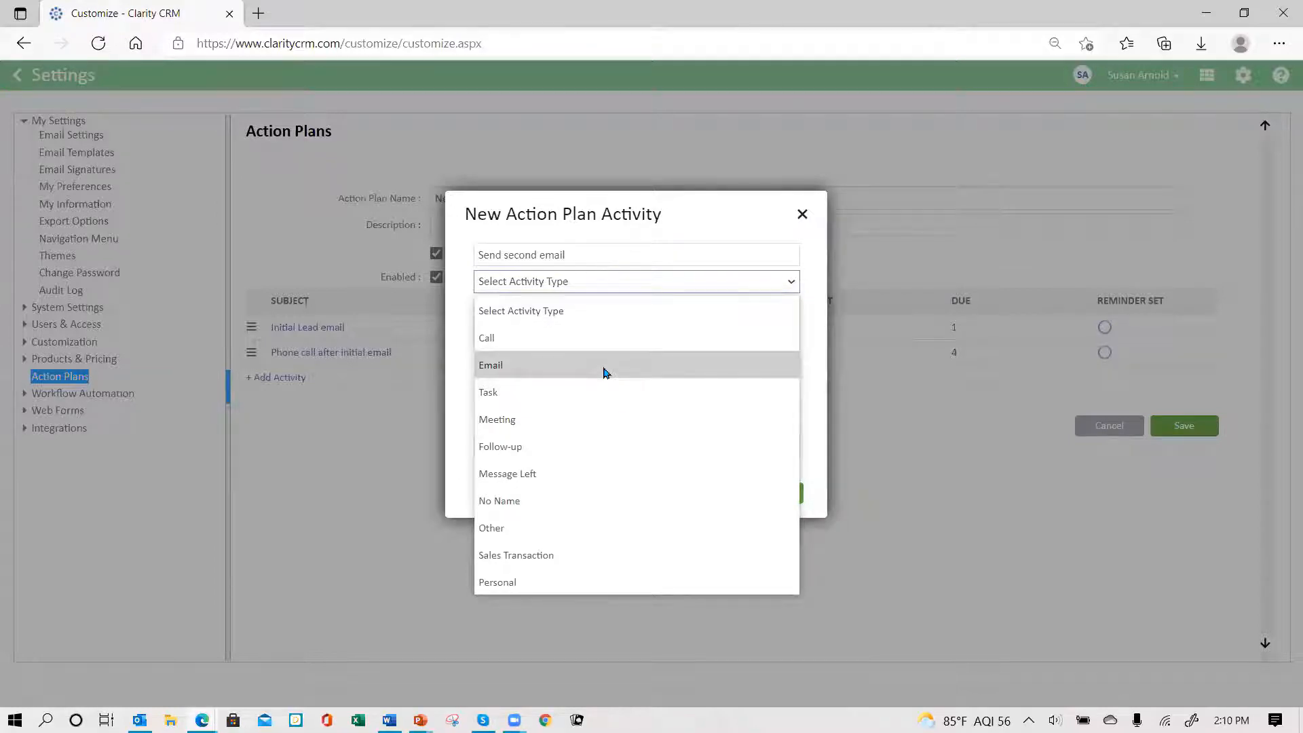
left_click(605, 373)
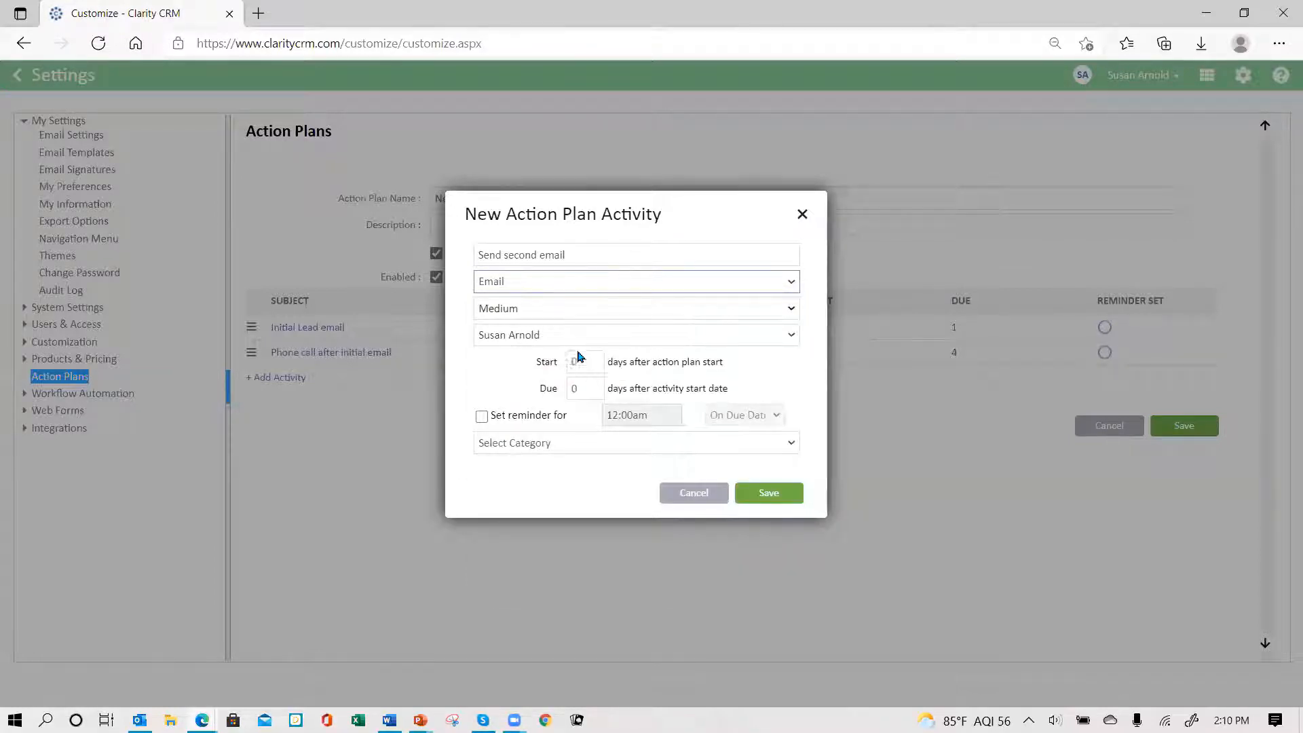
left_click(576, 342)
left_click(568, 364)
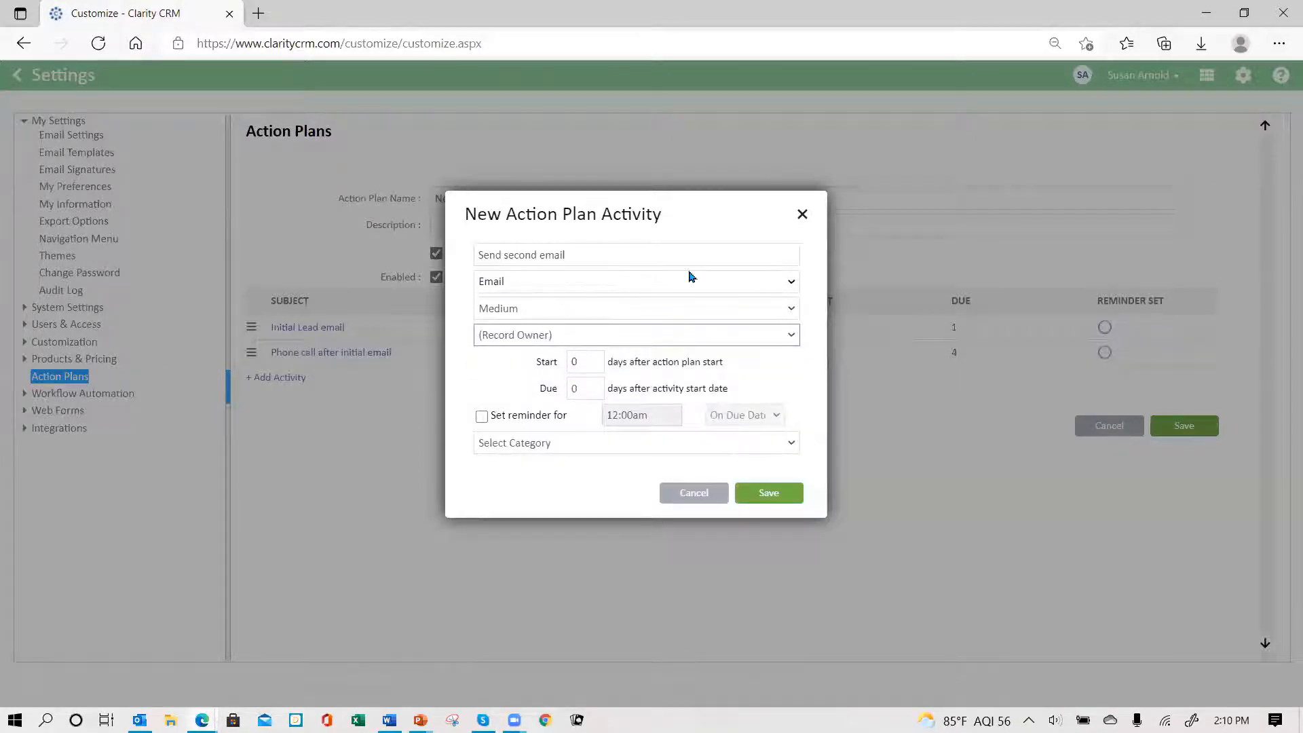
left_click(792, 283)
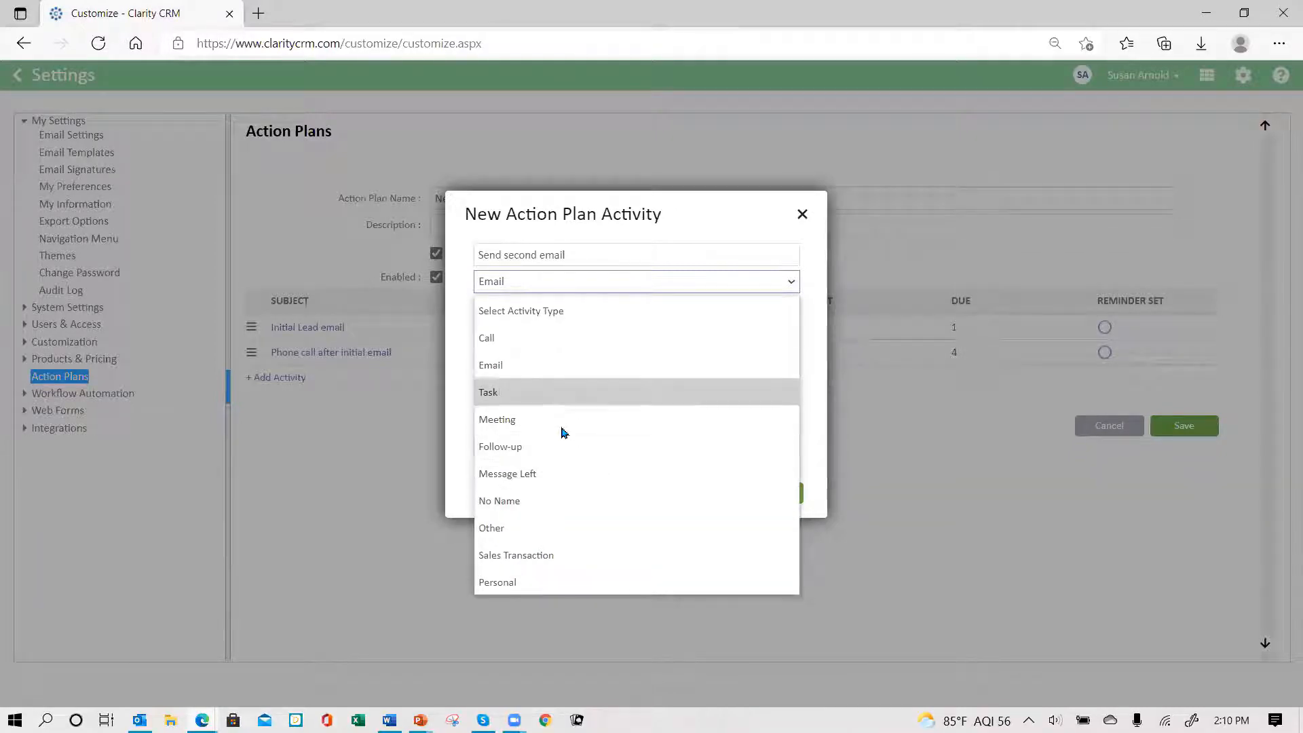
left_click(561, 289)
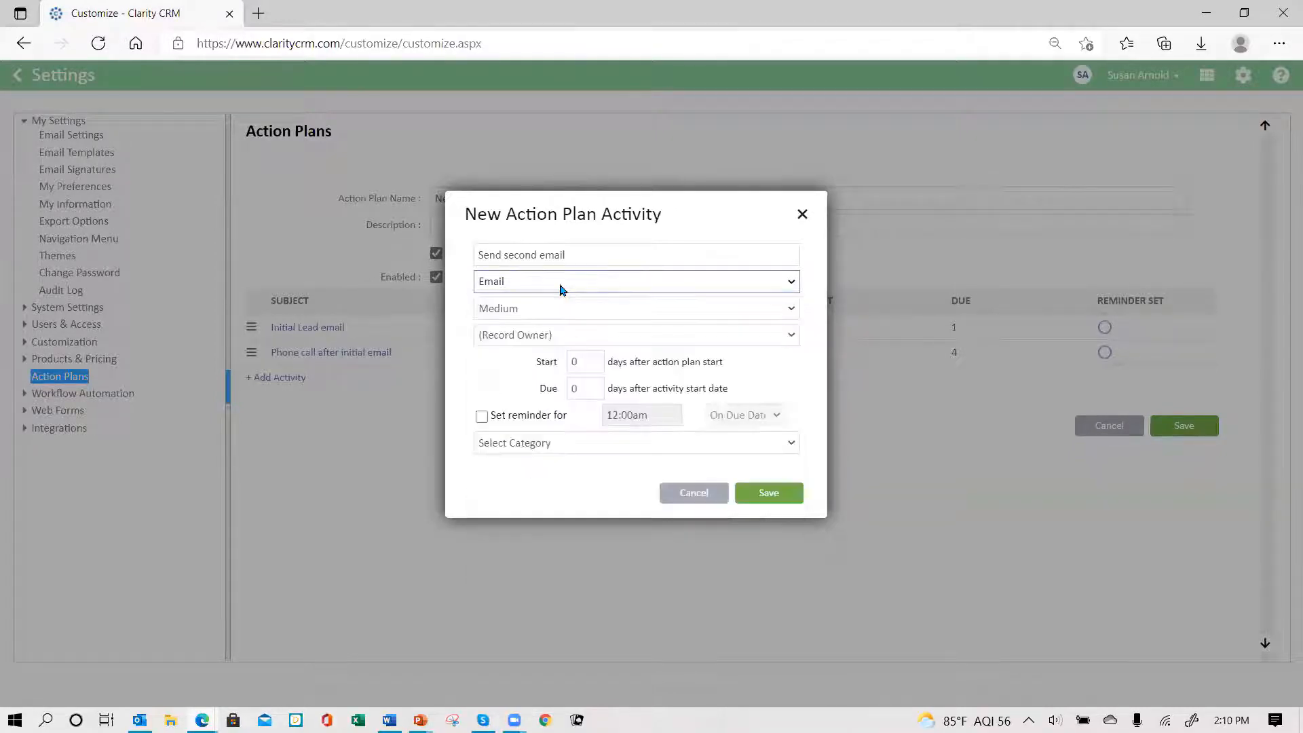
- Set the second email to start on day 7 and be due on day 10
left_click(586, 361)
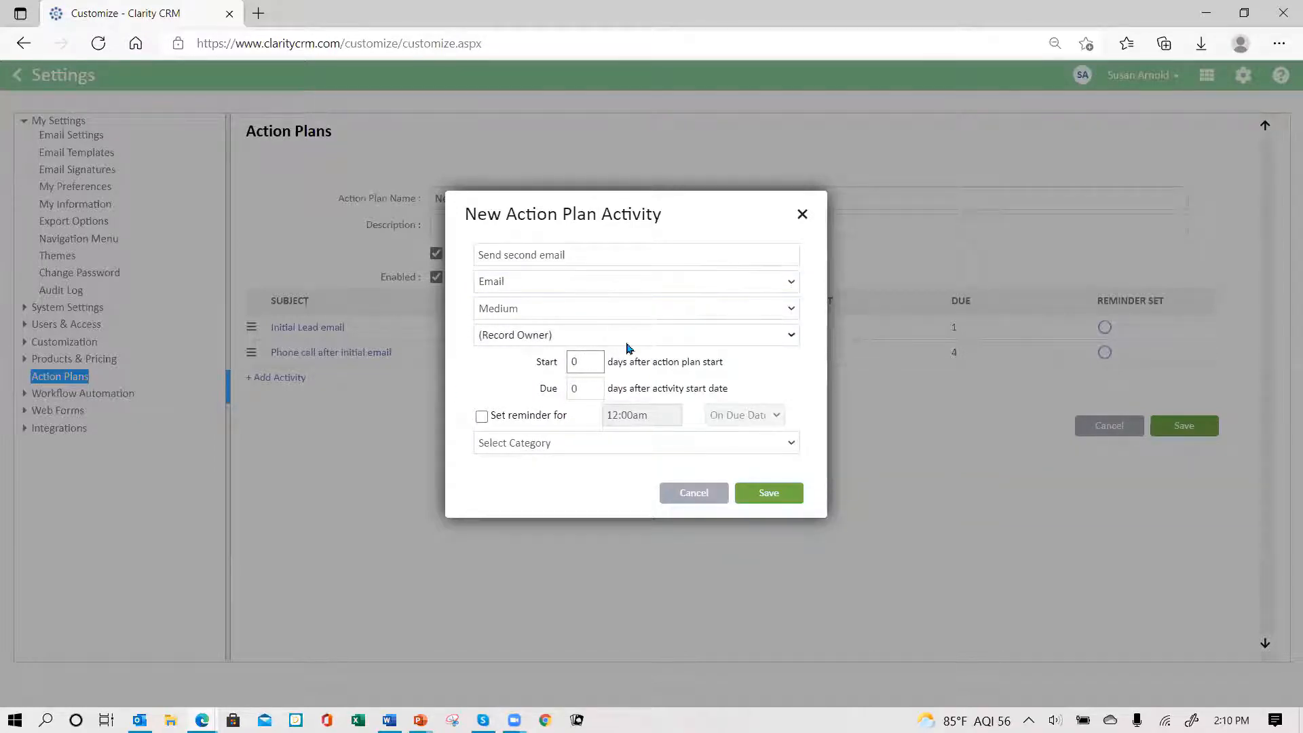
type("7")
key("Tab")
type("10")
- Save the Send second email activity as the plan's third activity
left_click(767, 499)
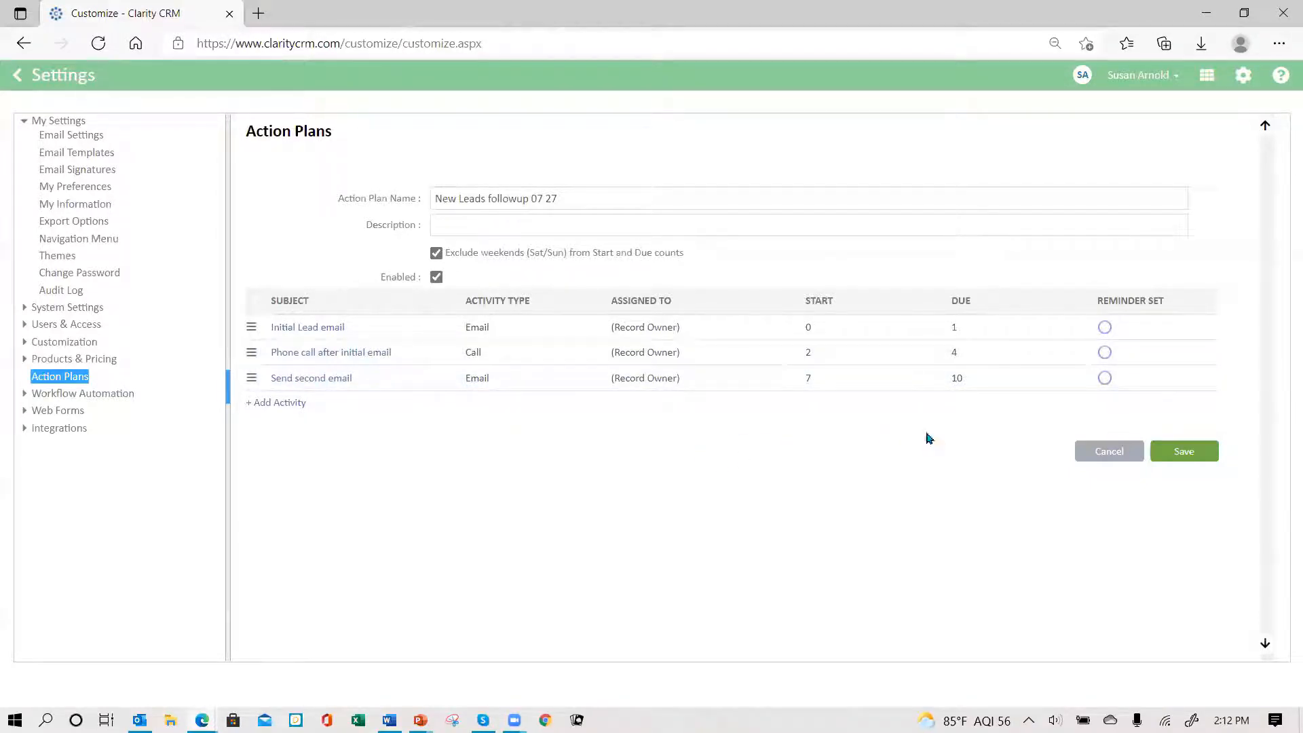
- Save the 'New Leads followup 07 27' plan, then review the New Customer plan and cancel out
left_click(1183, 452)
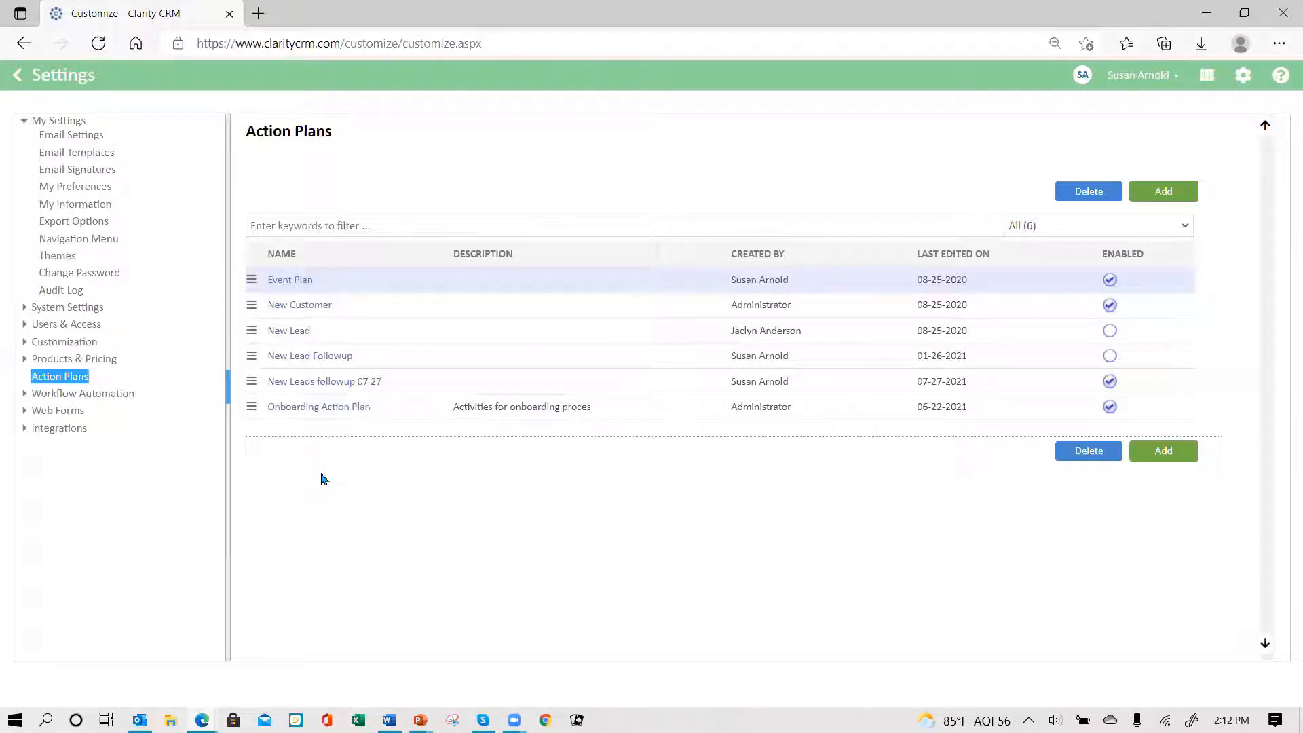
left_click(306, 305)
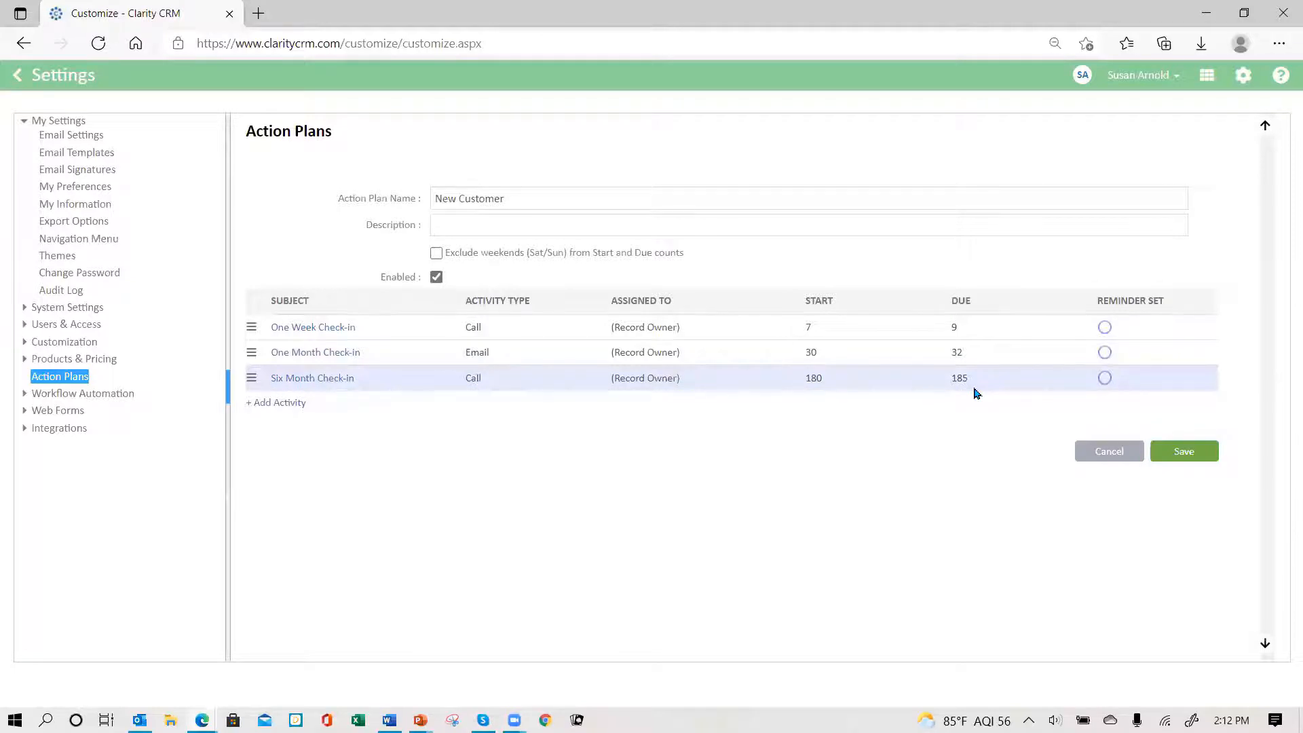
left_click(1095, 455)
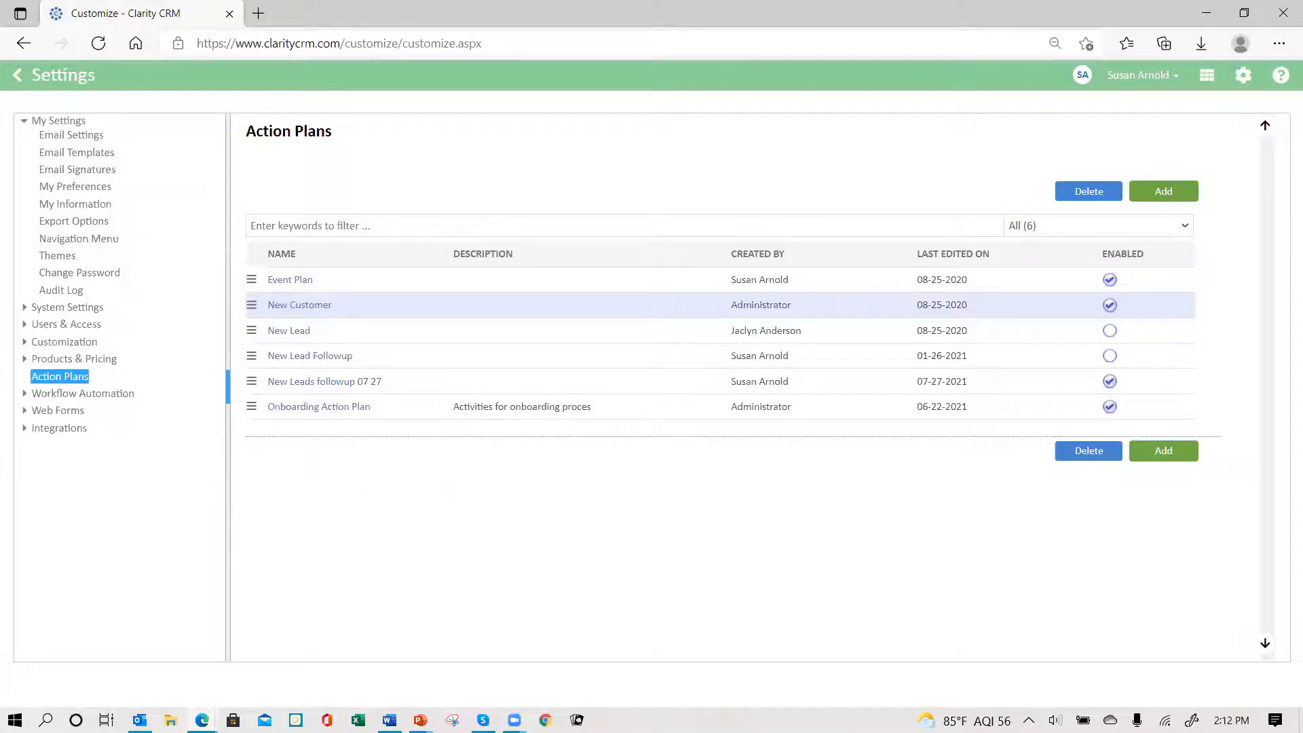
- Log out of Claritysoft CRM and sign back in with the account password
left_click(1176, 76)
left_click(1112, 163)
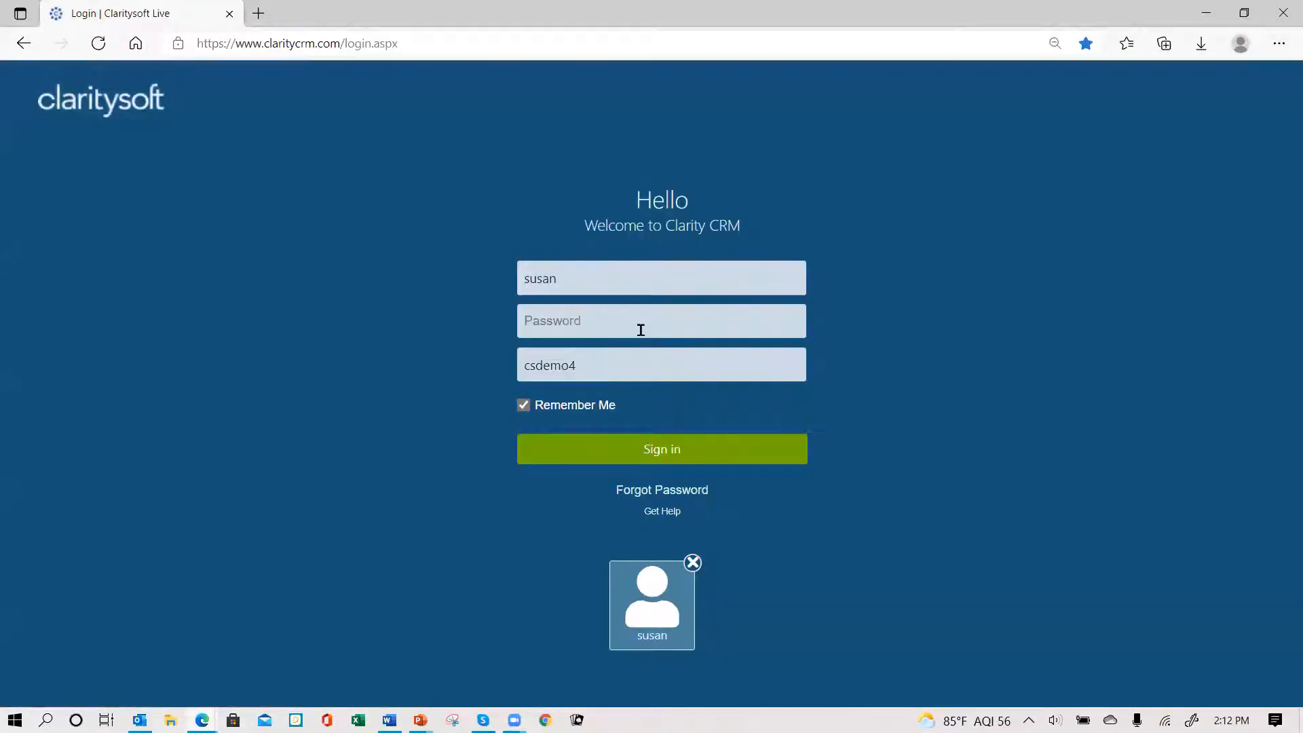
type("*****")
key("Return")
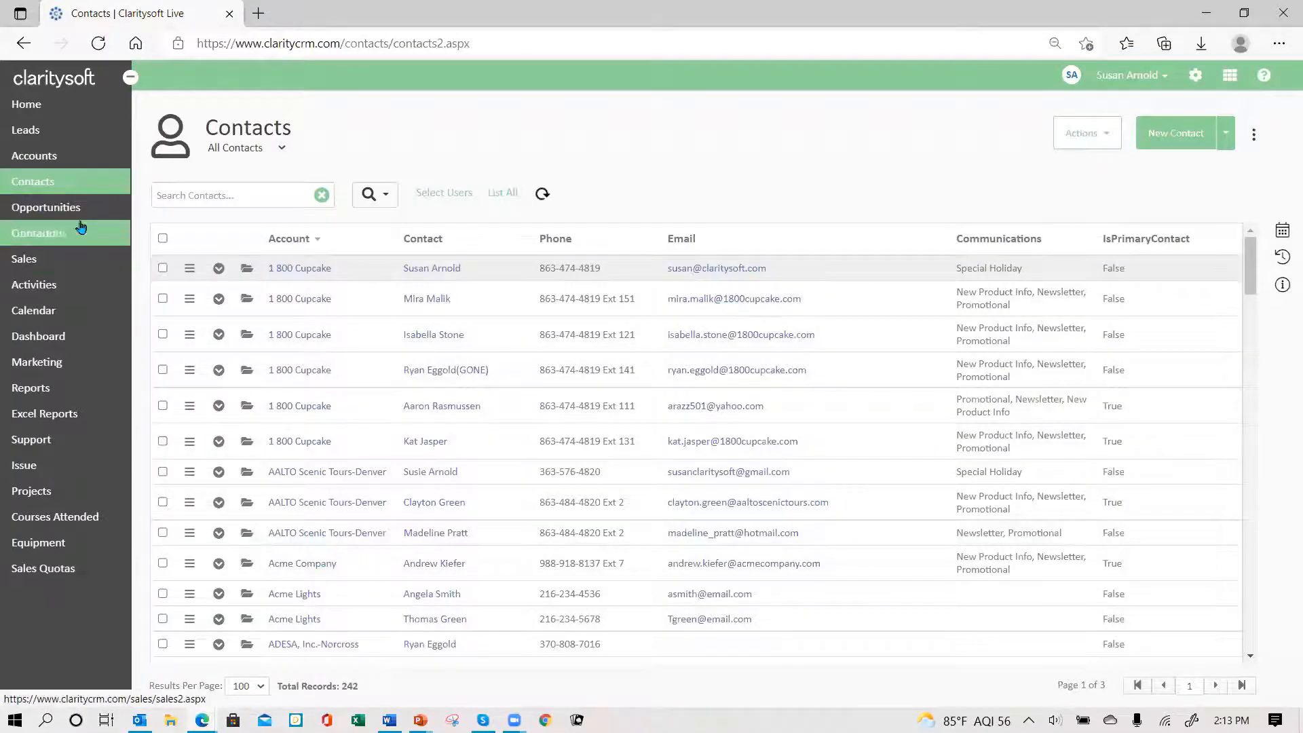
- Show the 'Leads created today' view on Leads and select all three leads for a bulk action
left_click(54, 127)
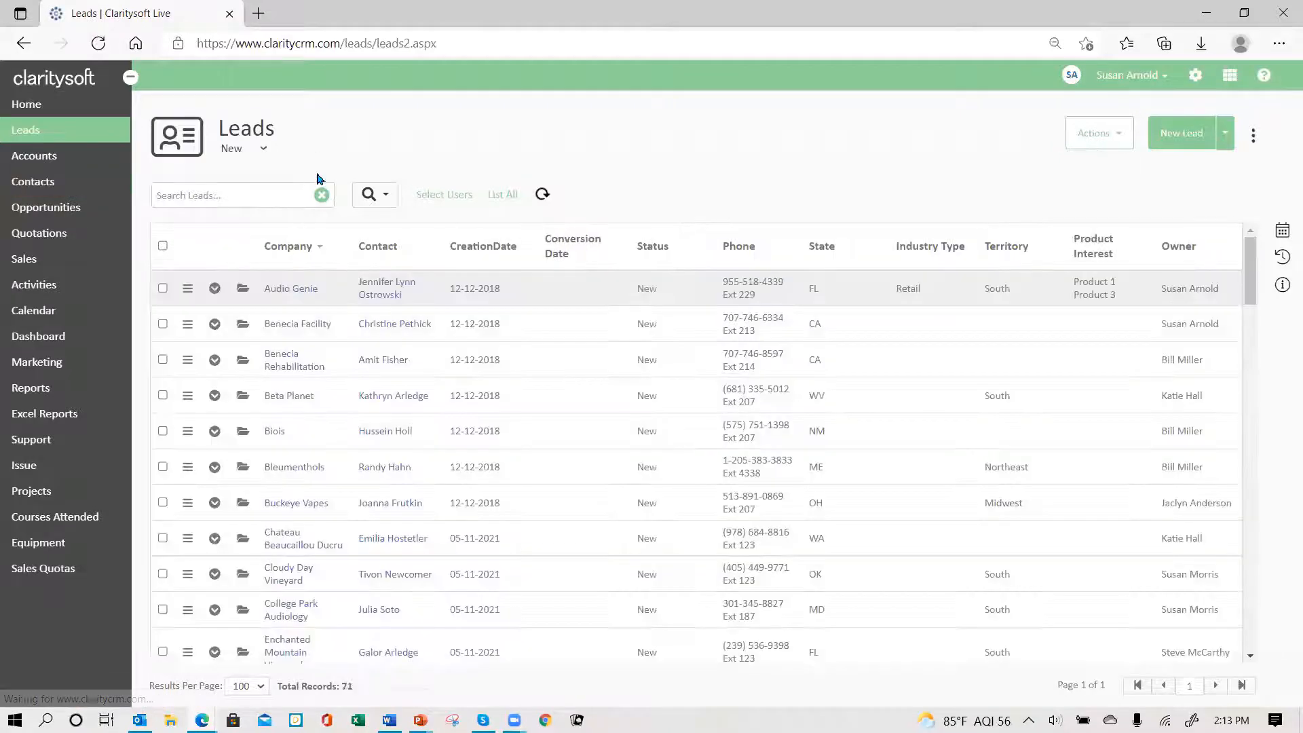
left_click(264, 151)
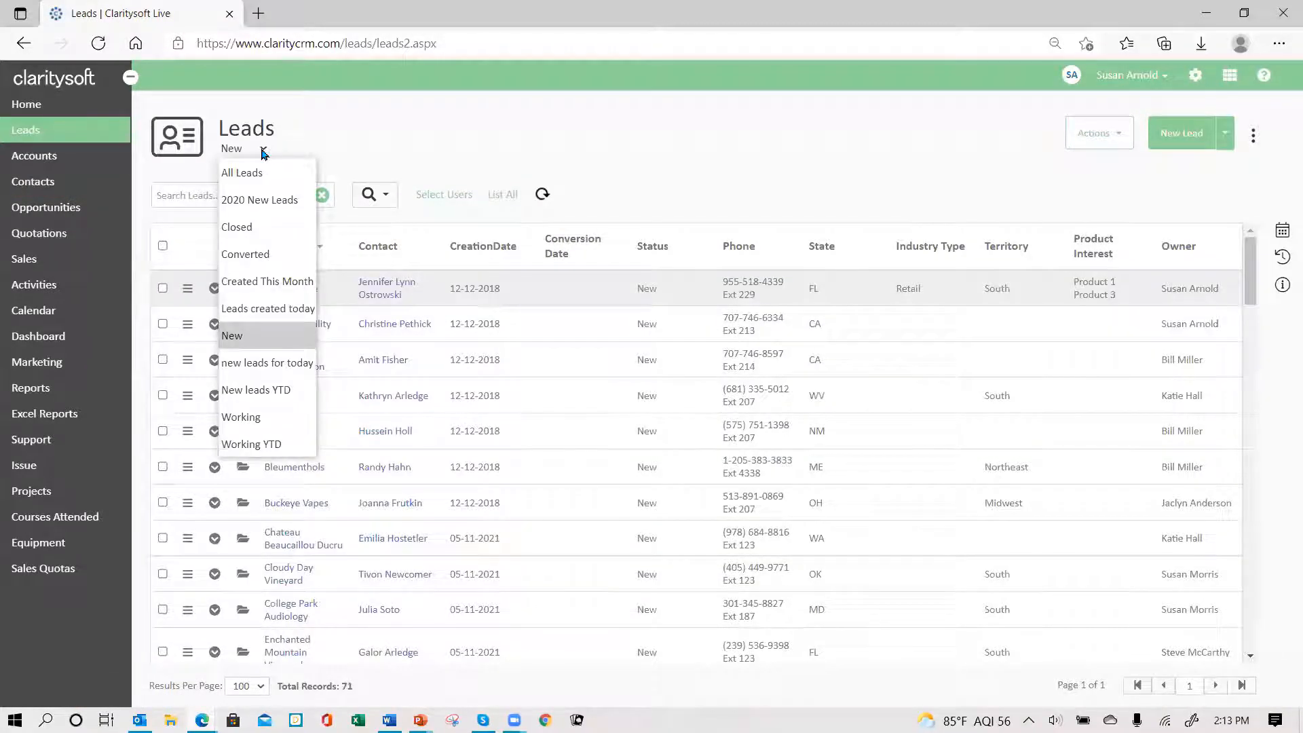
left_click(282, 311)
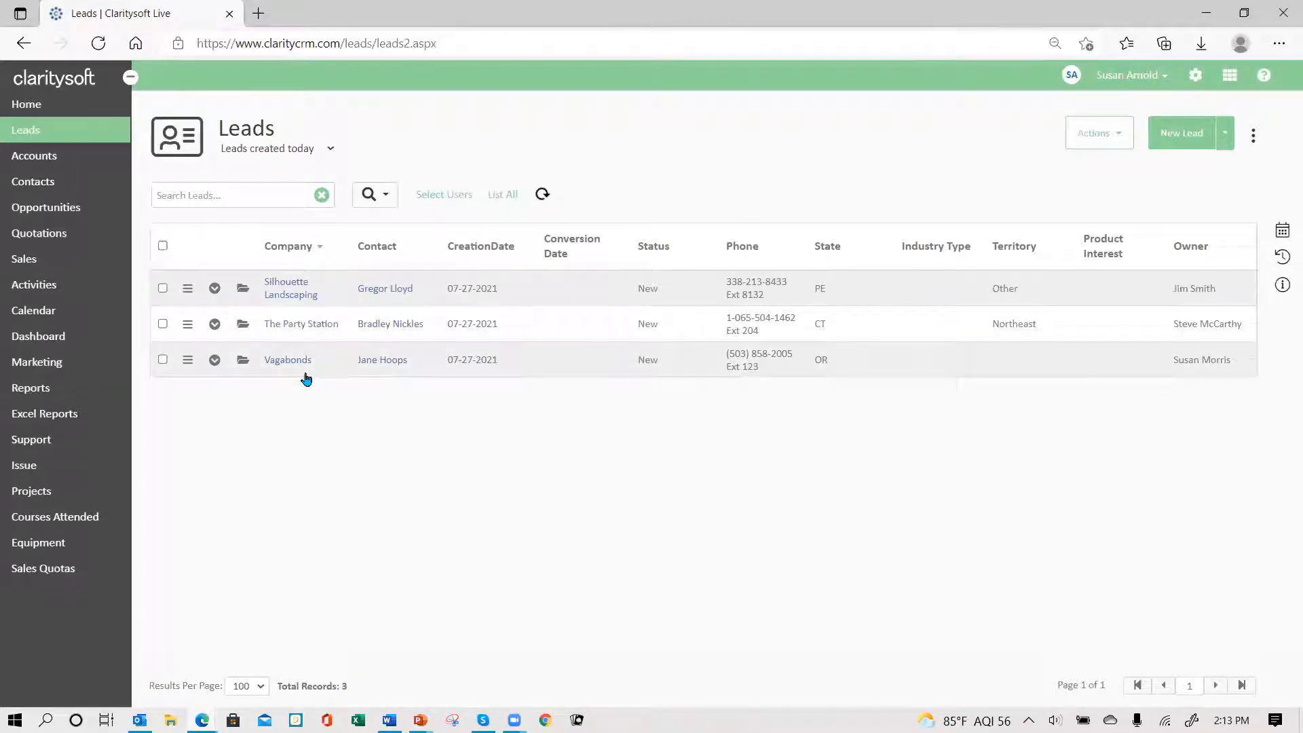
left_click(162, 246)
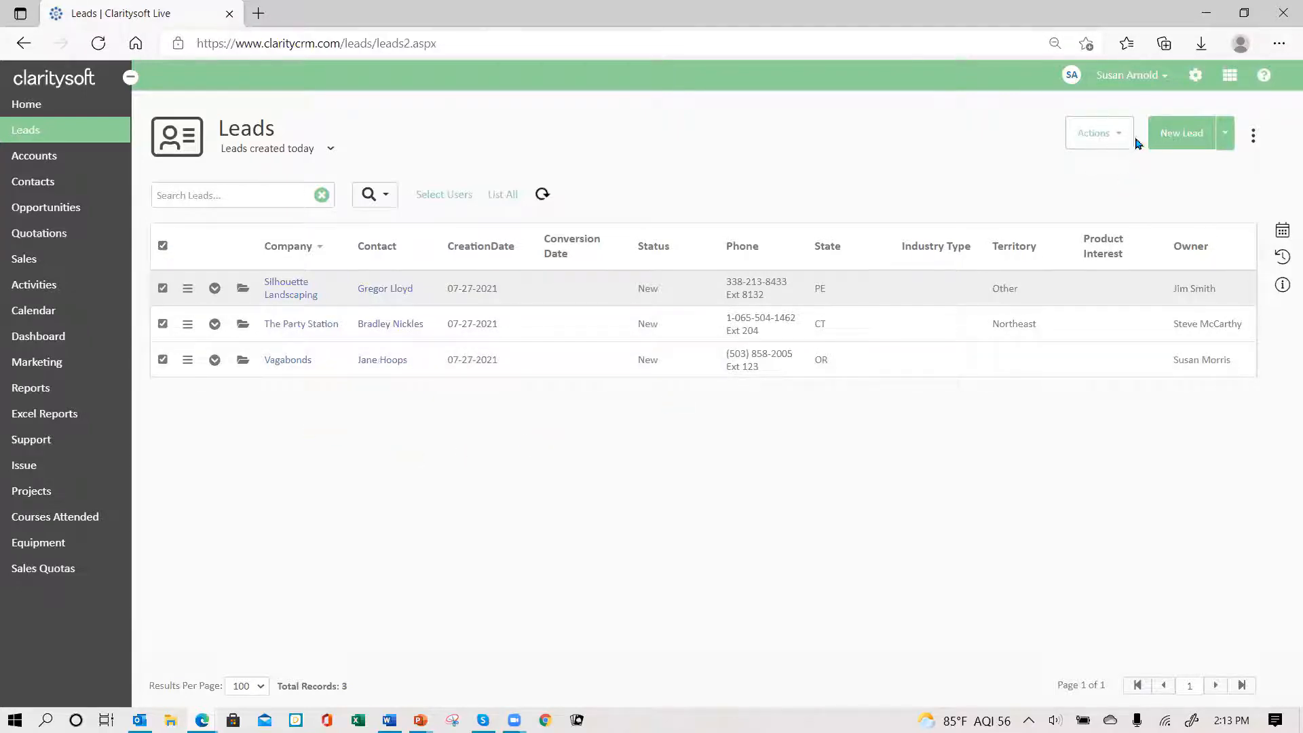
left_click(1110, 141)
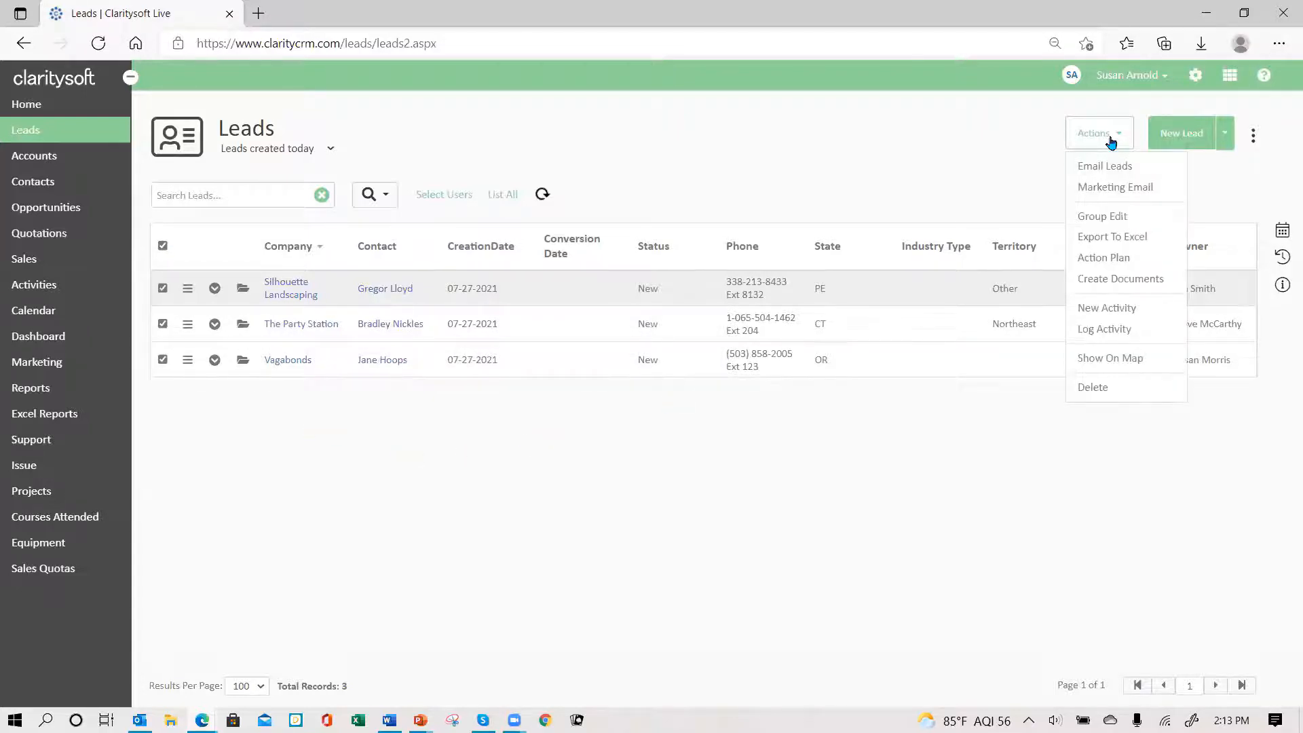
left_click(1108, 264)
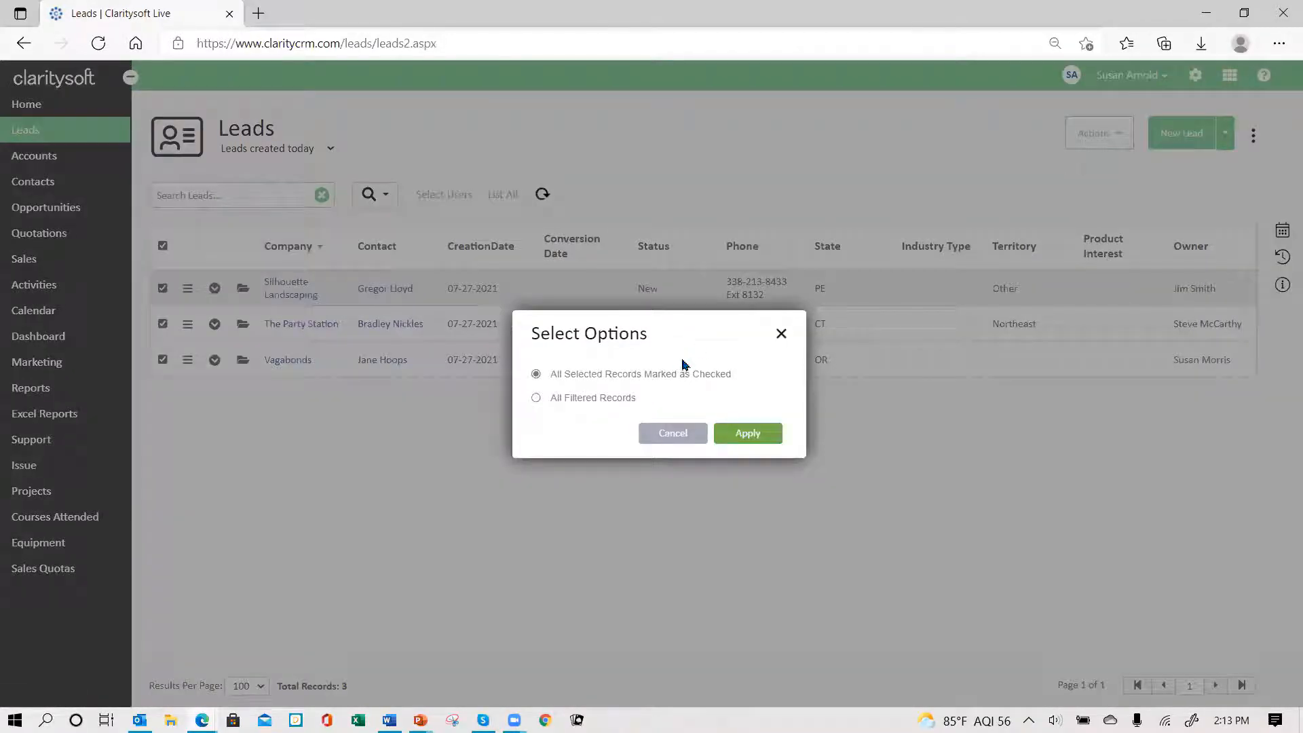
left_click(746, 437)
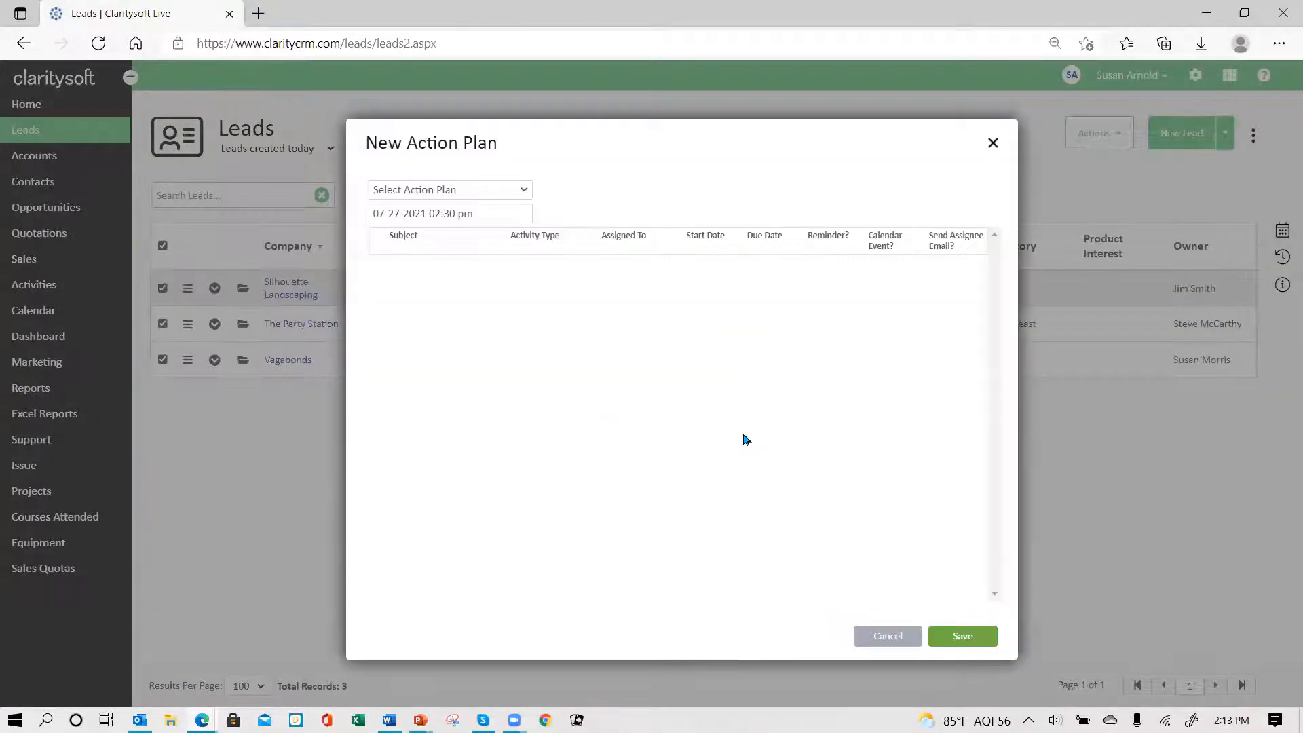
left_click(526, 191)
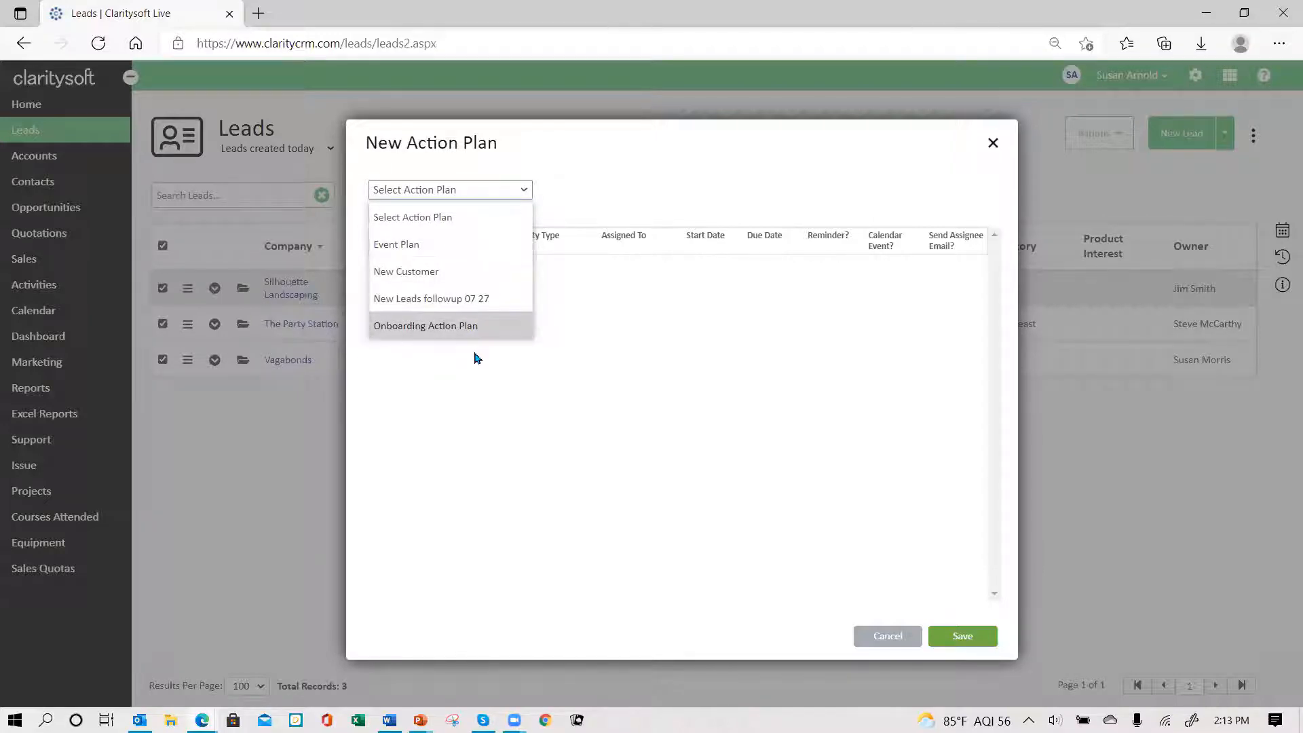
left_click(487, 306)
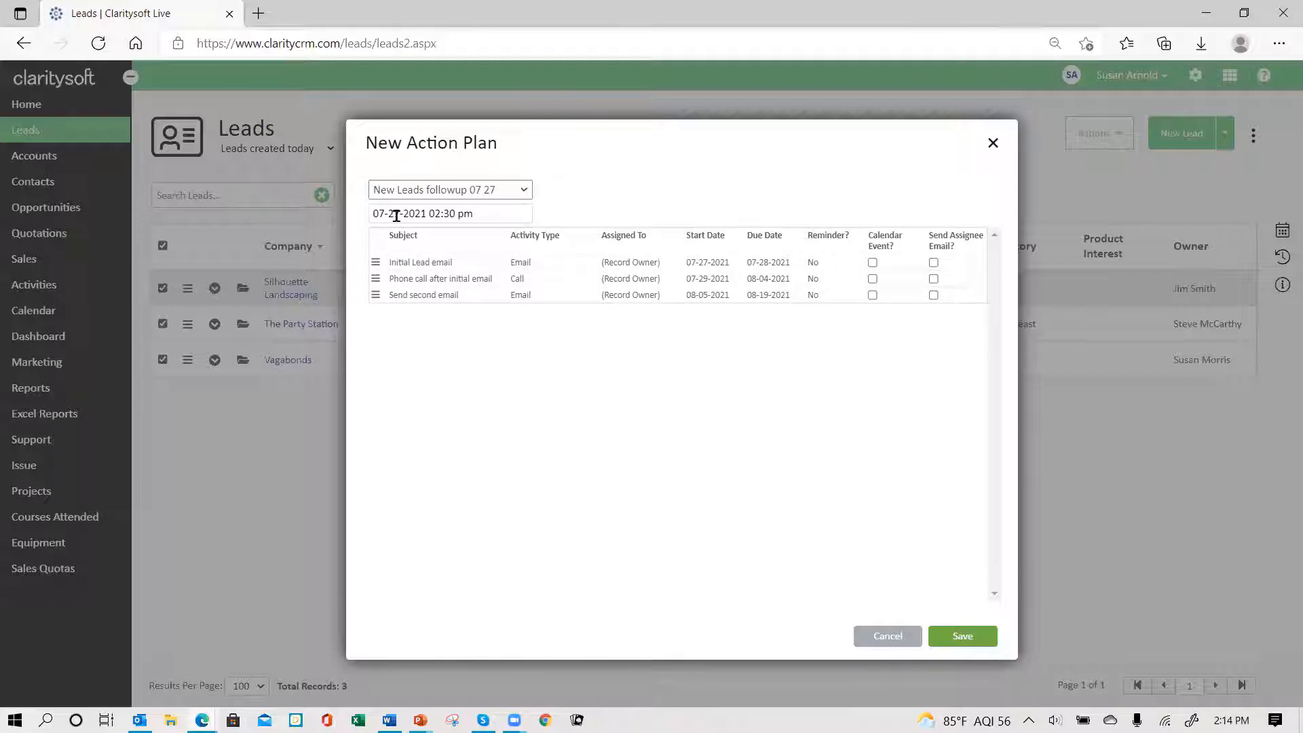
left_click(483, 208)
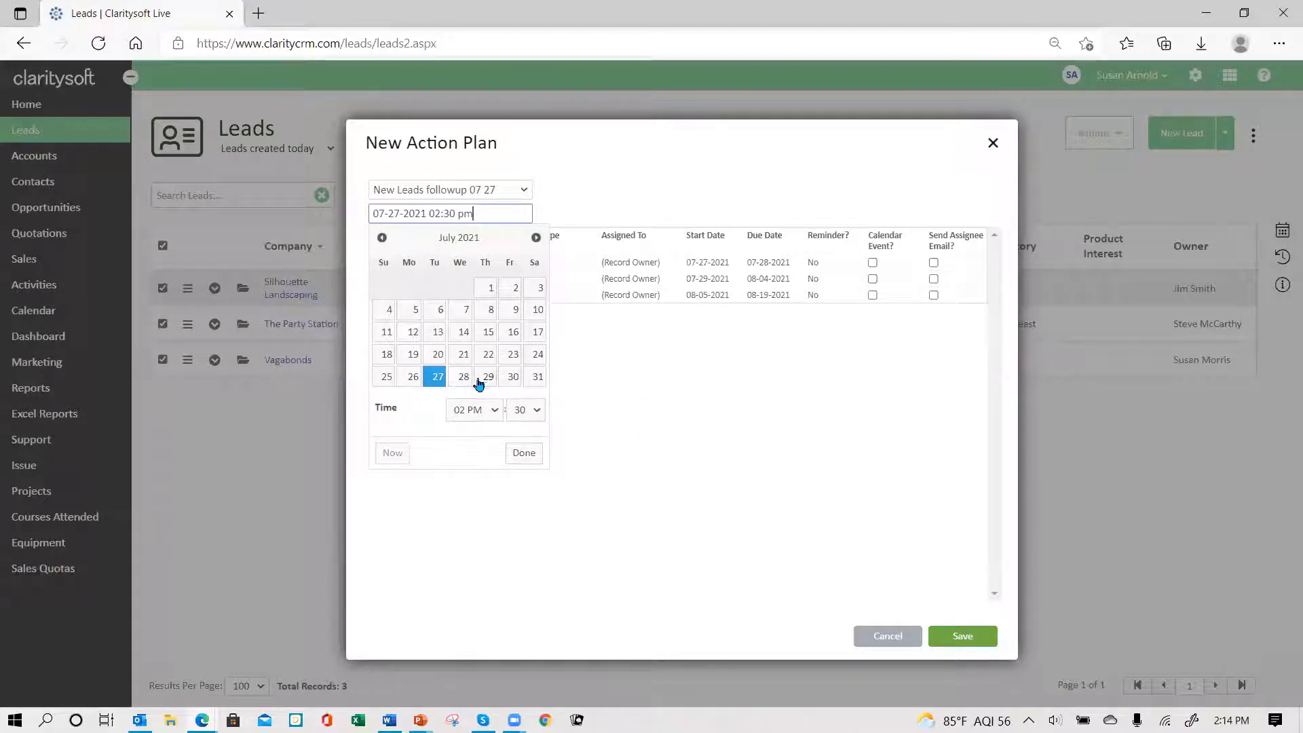
left_click(438, 377)
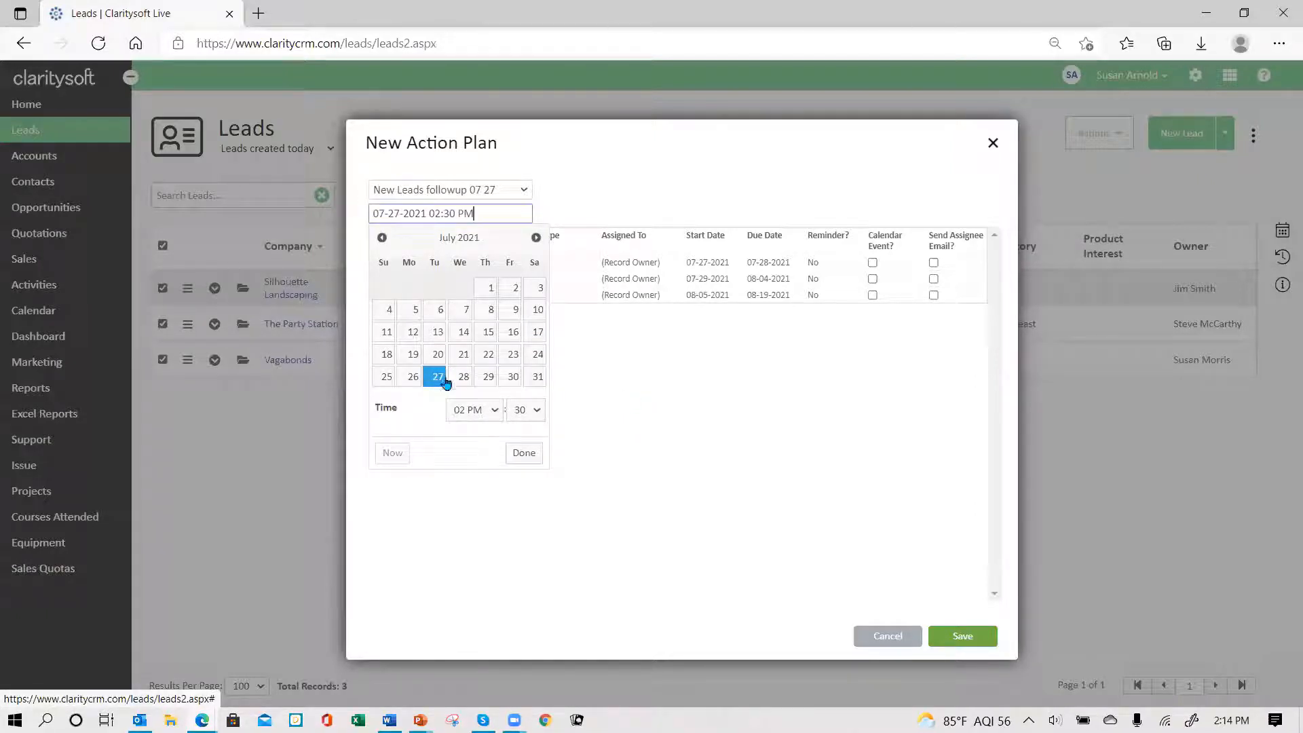
left_click(524, 456)
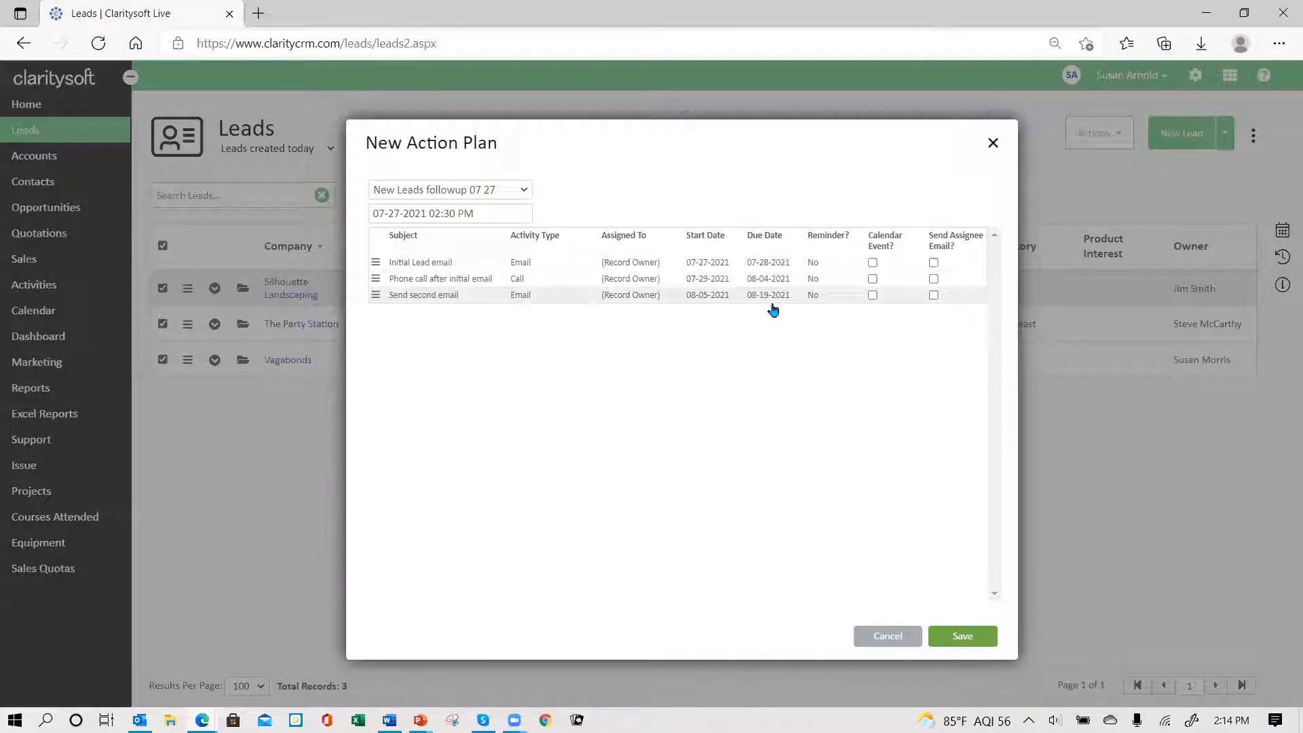
left_click(962, 636)
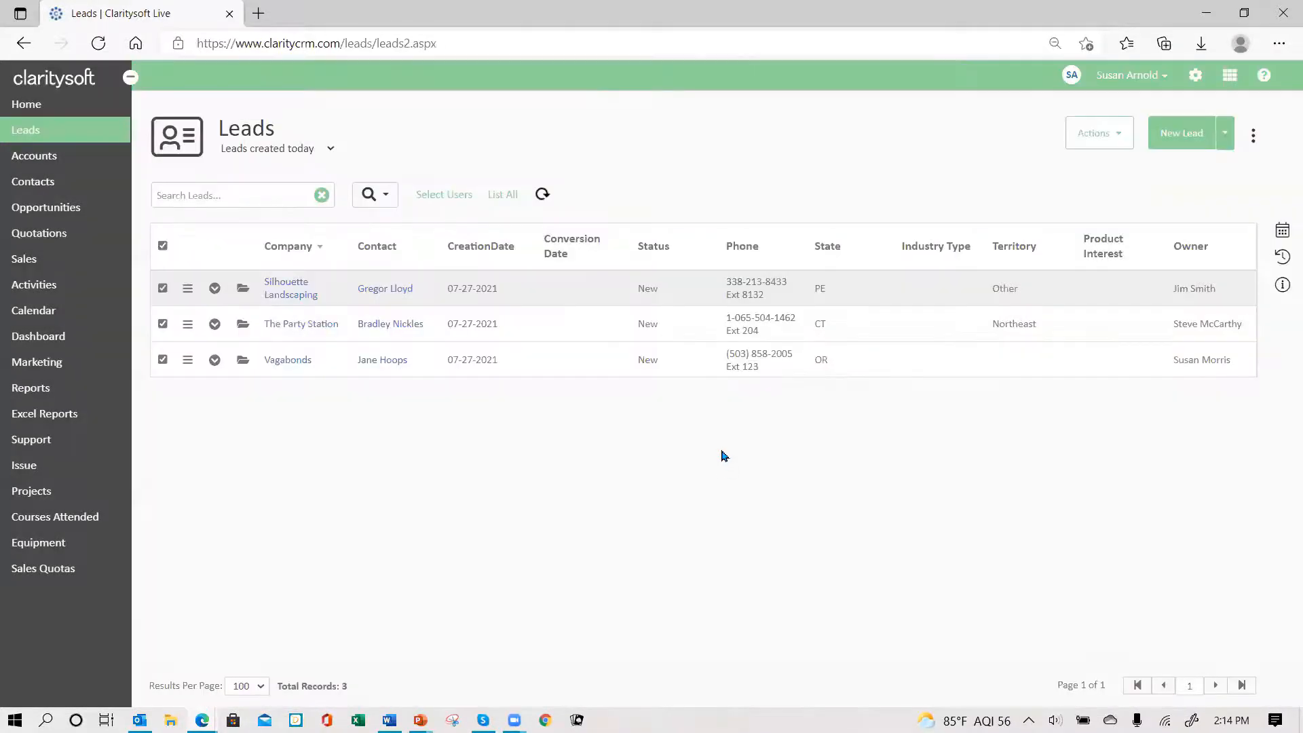
left_click(212, 291)
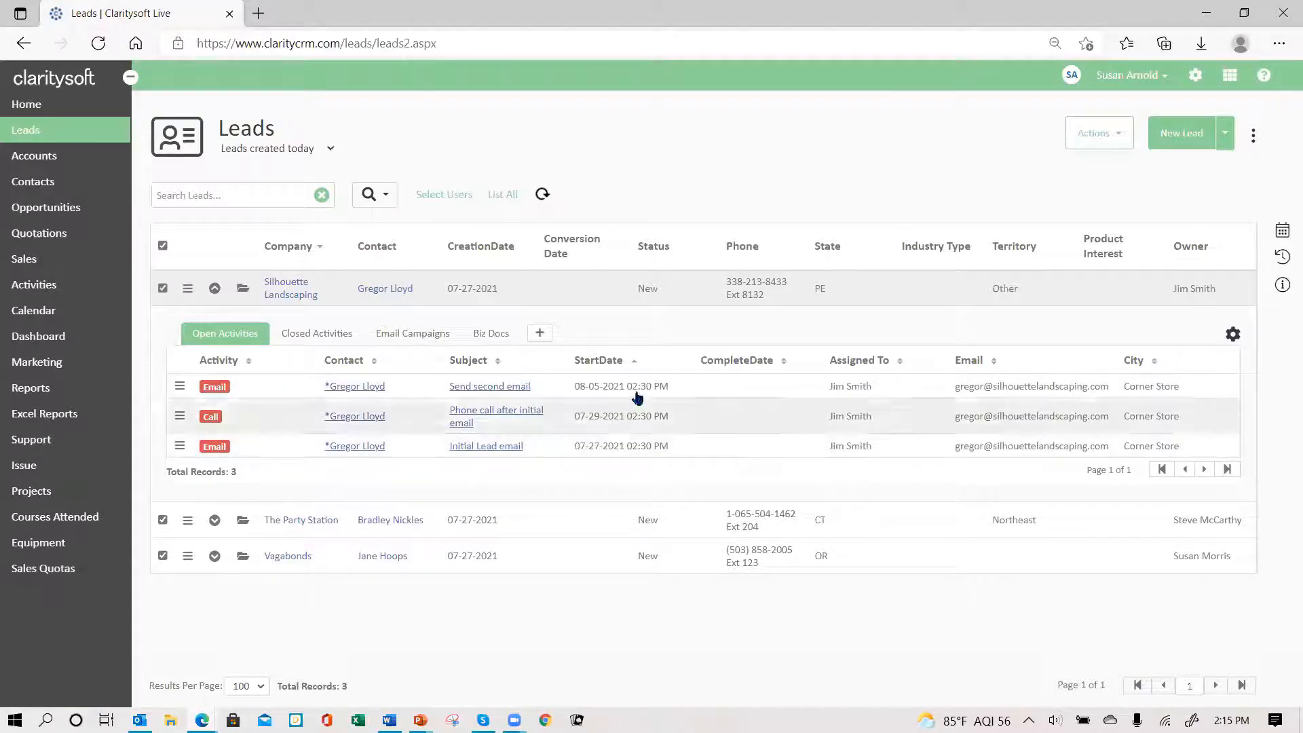
left_click(634, 365)
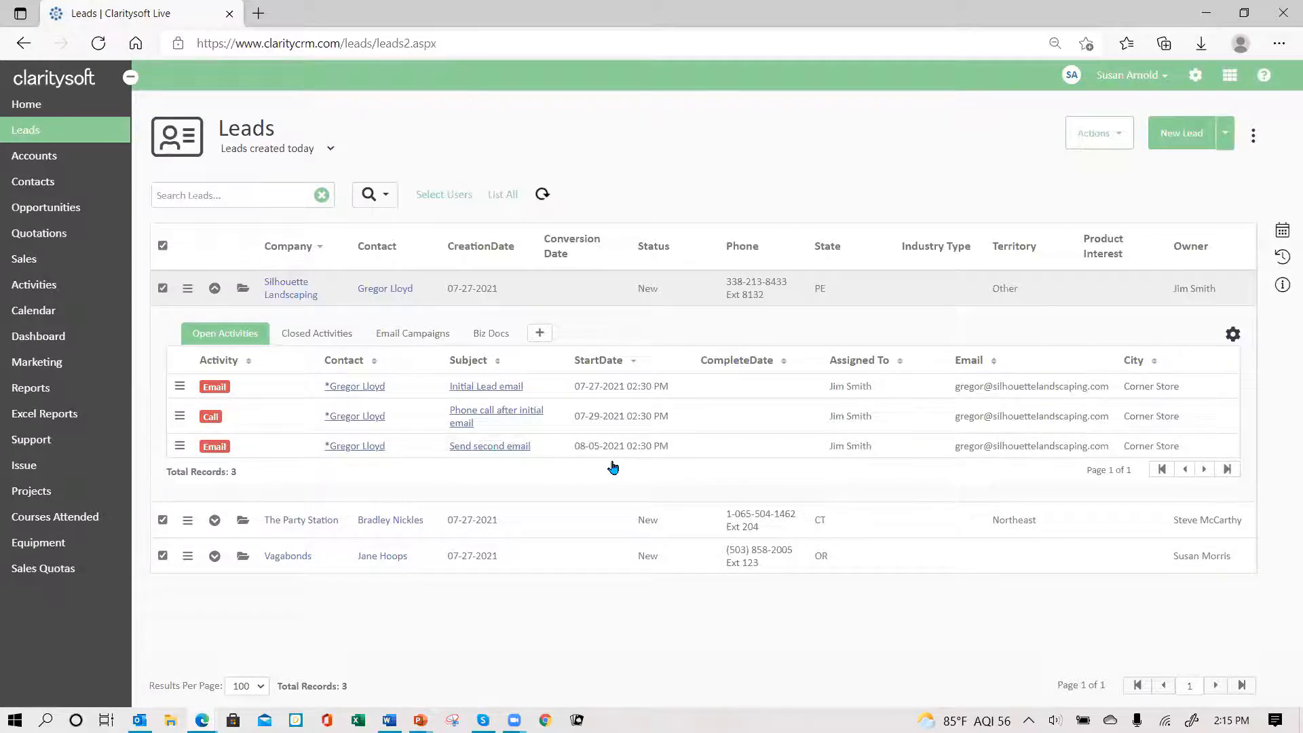
left_click(215, 289)
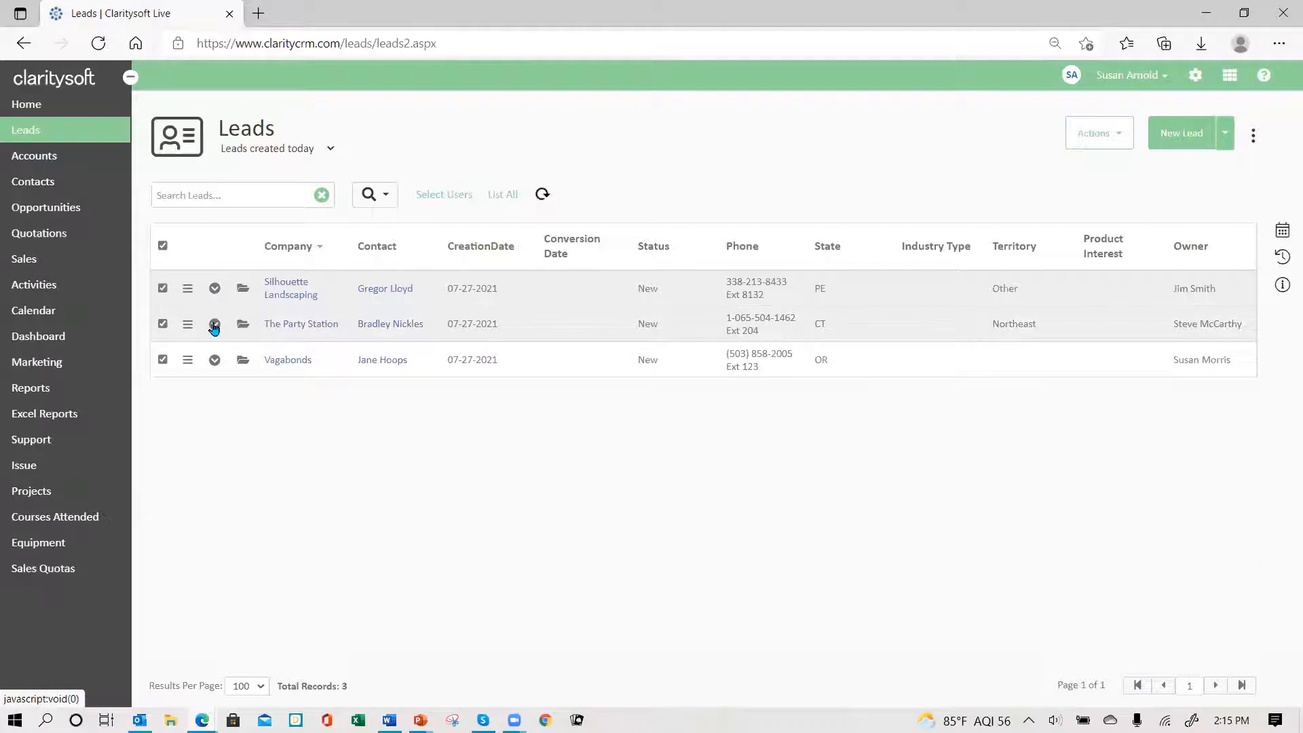
left_click(214, 324)
left_click(220, 371)
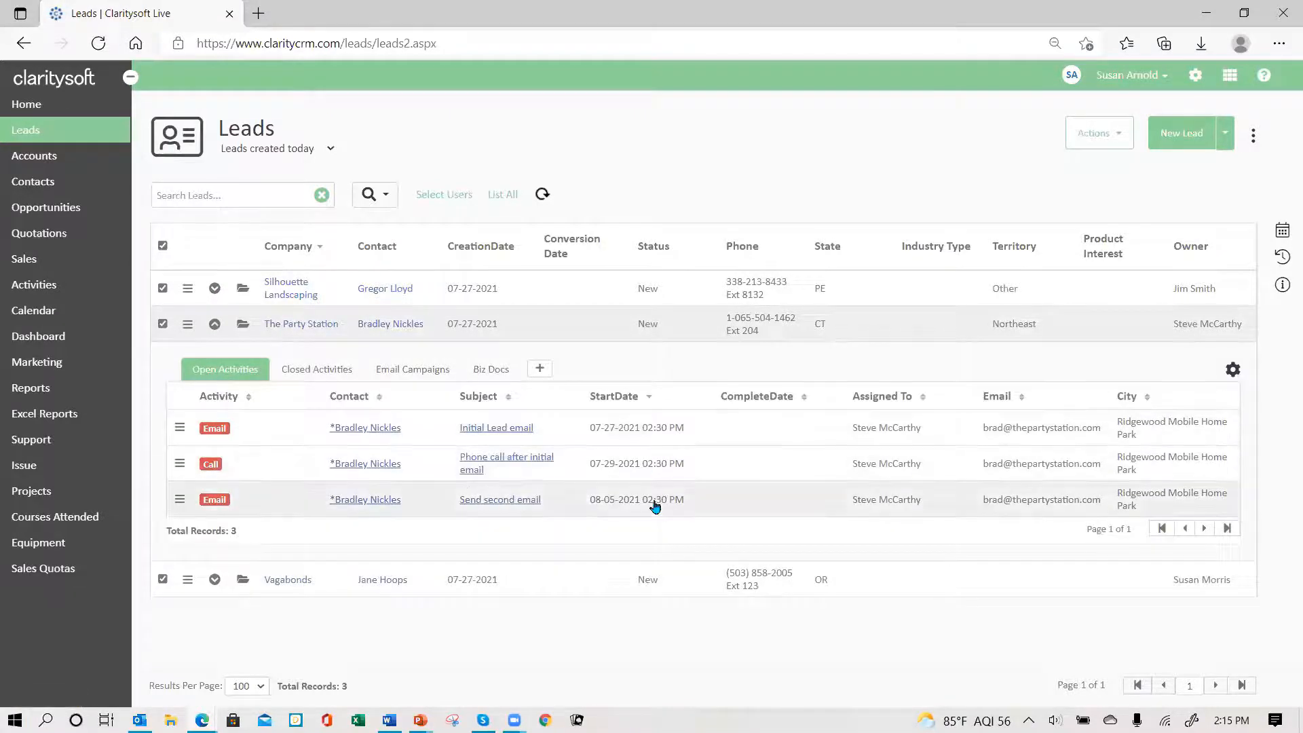
left_click(215, 324)
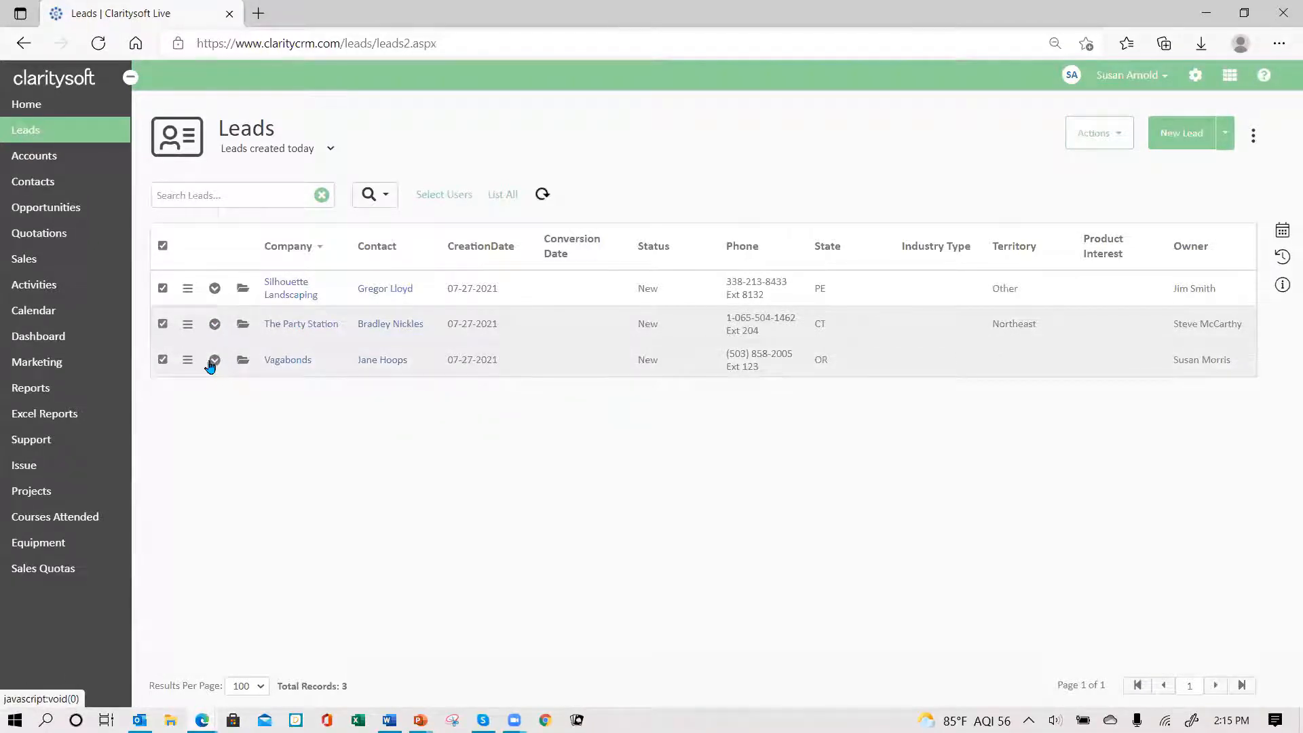
left_click(215, 364)
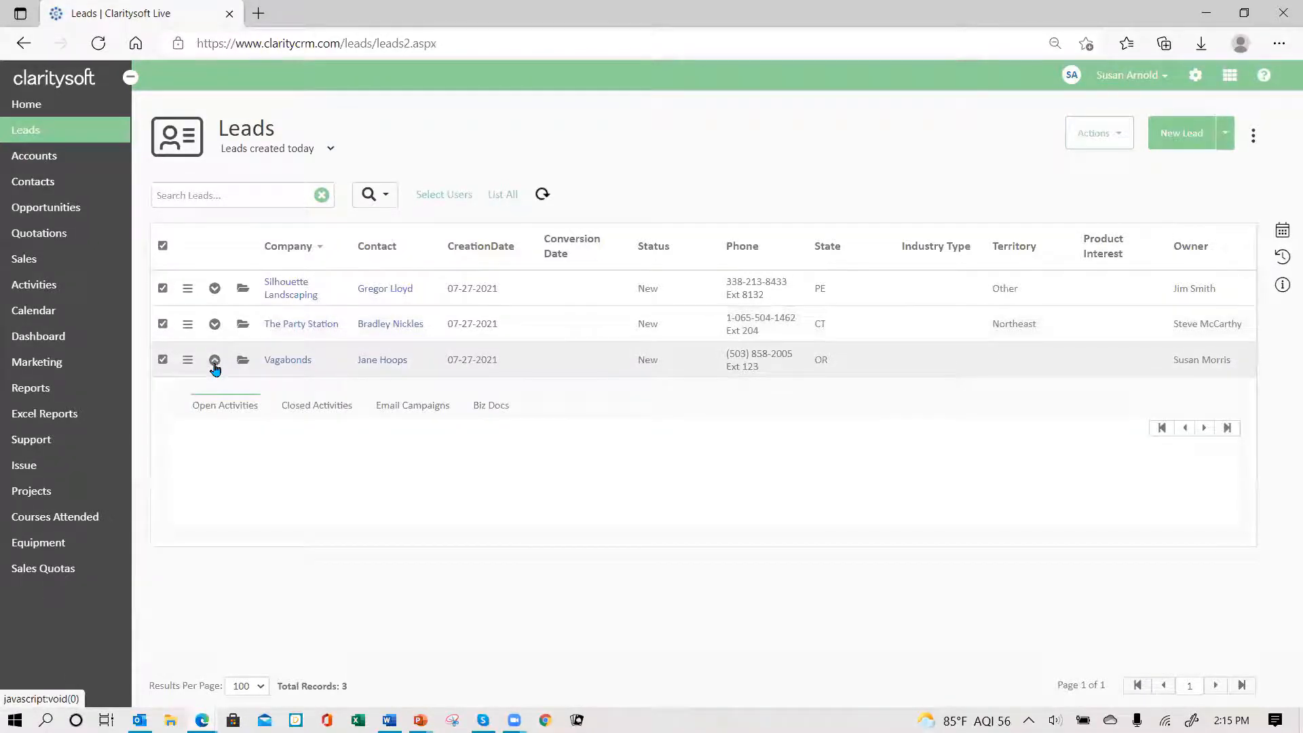
left_click(231, 405)
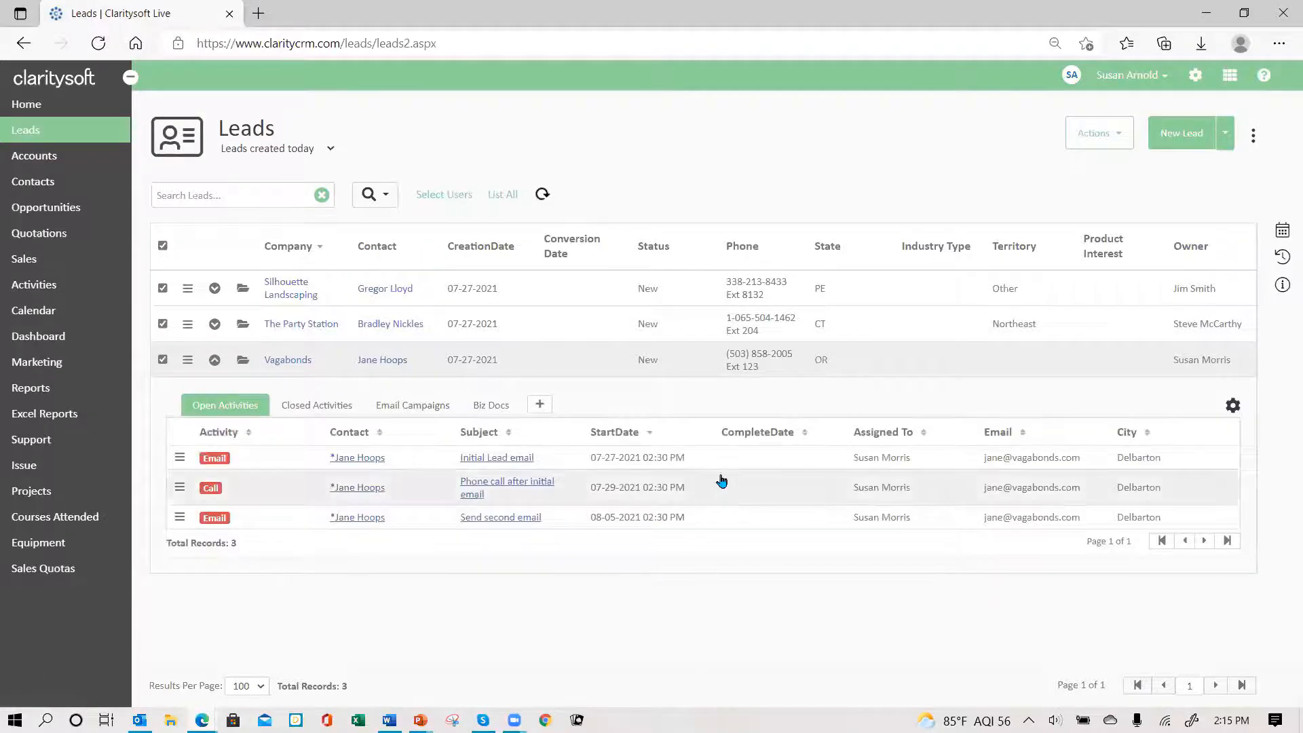
left_click(214, 361)
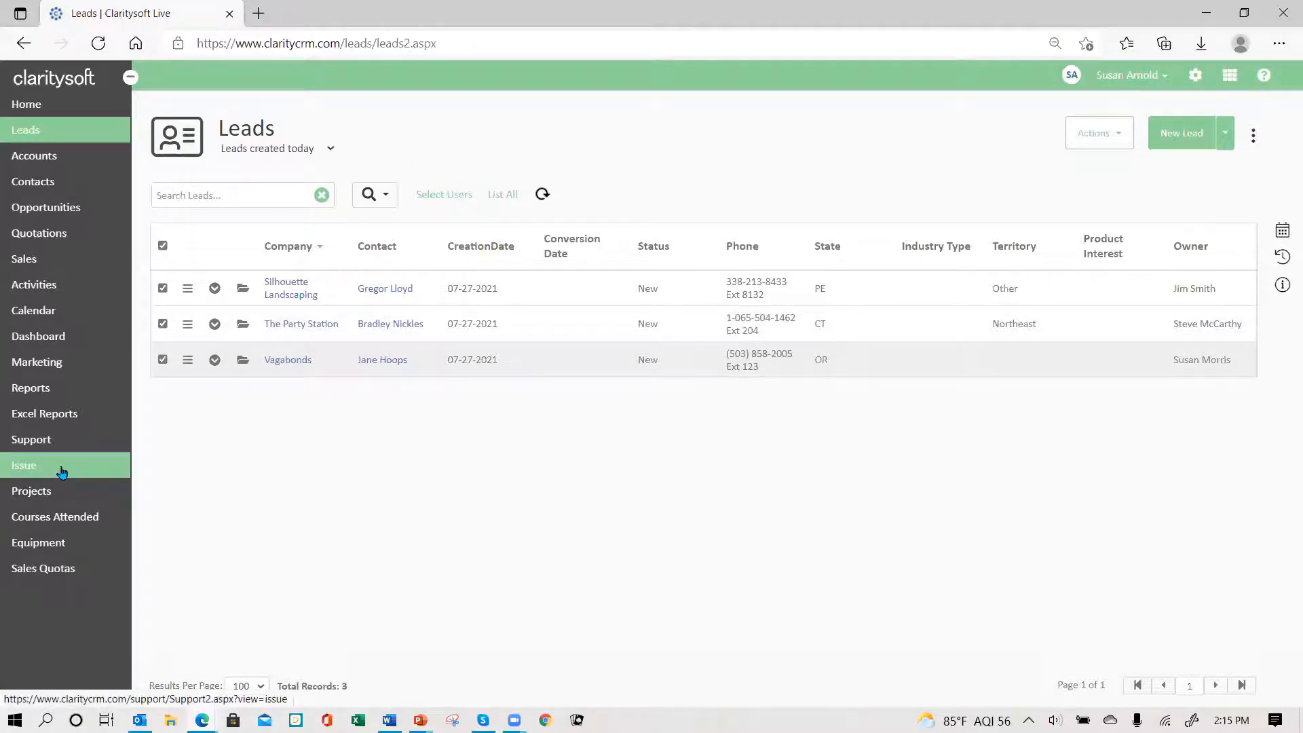
left_click(60, 294)
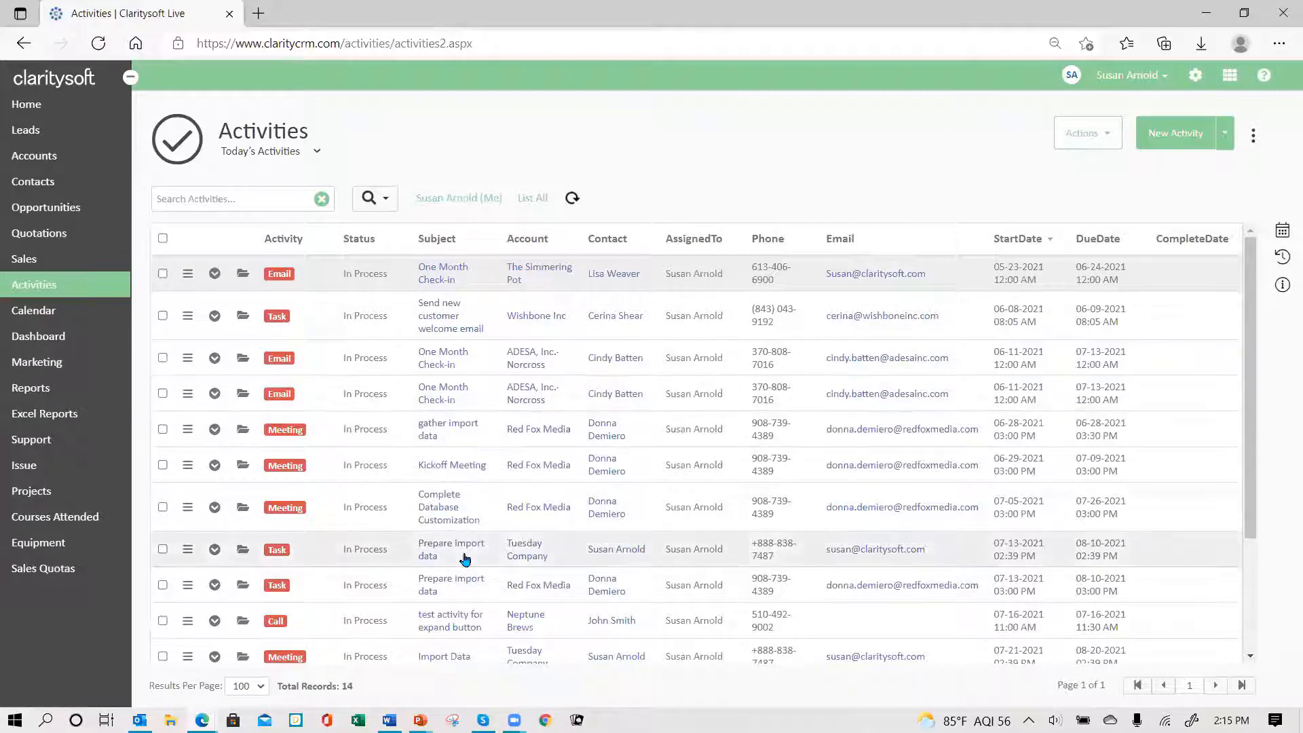
scroll(473, 509, "down", 3)
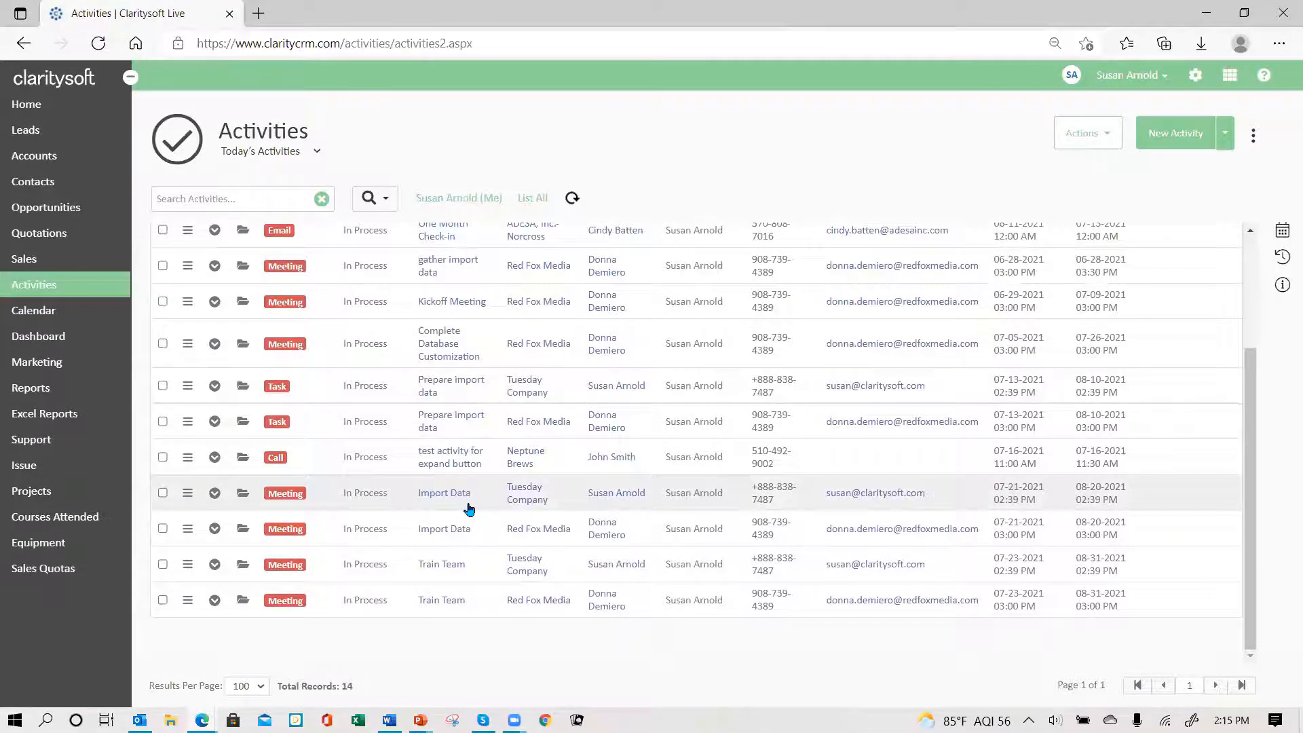
left_click(318, 154)
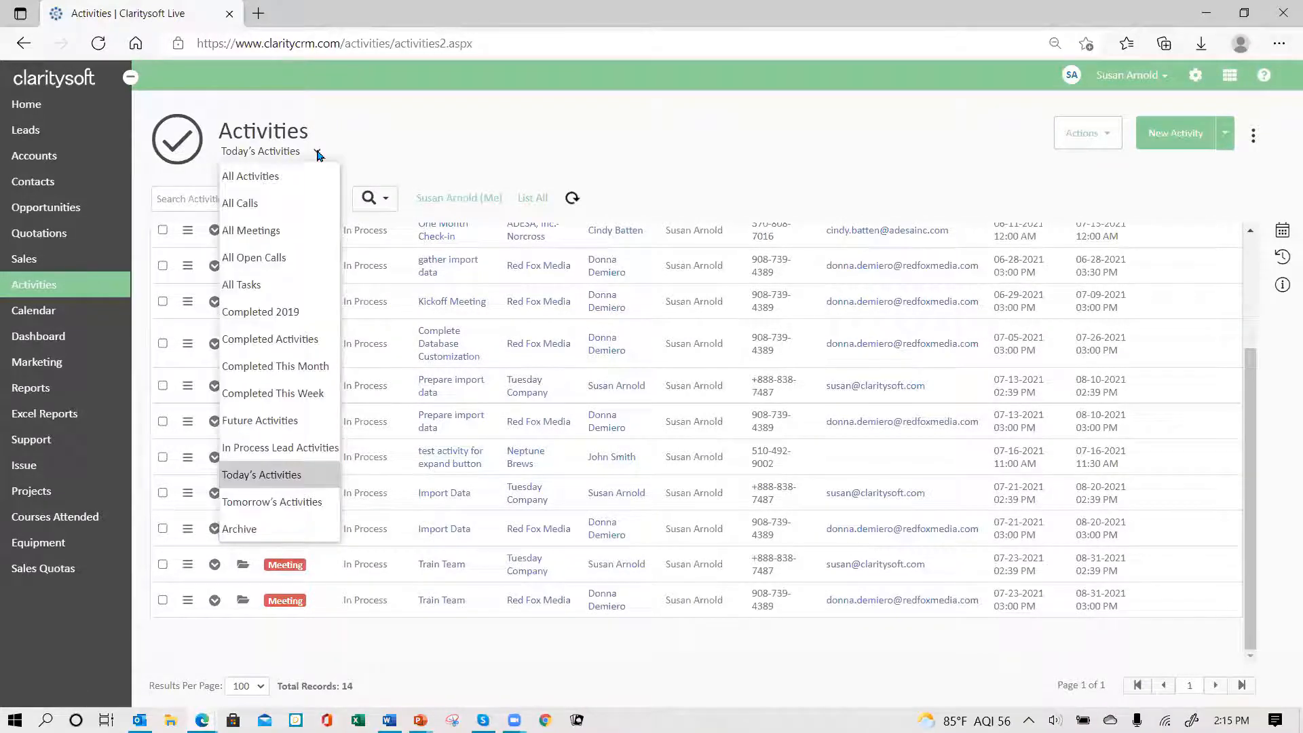
left_click(319, 475)
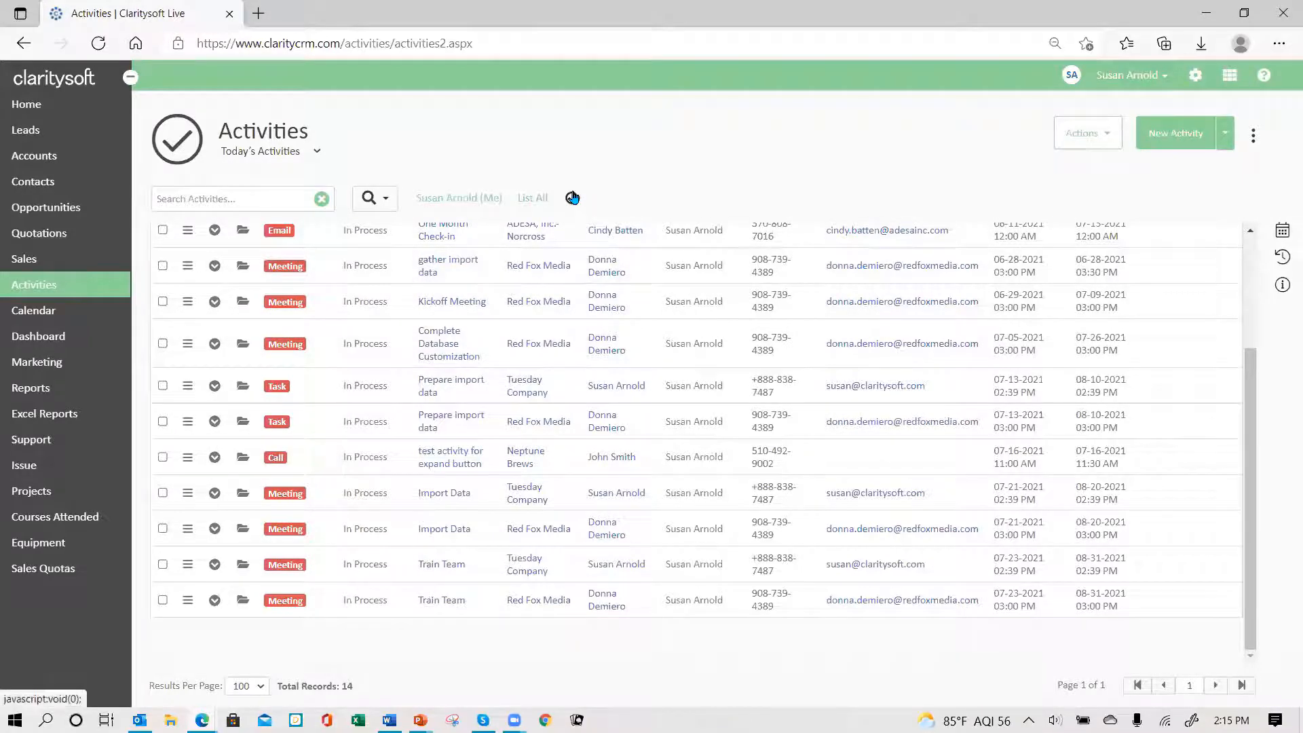
scroll(577, 334, "up", 3)
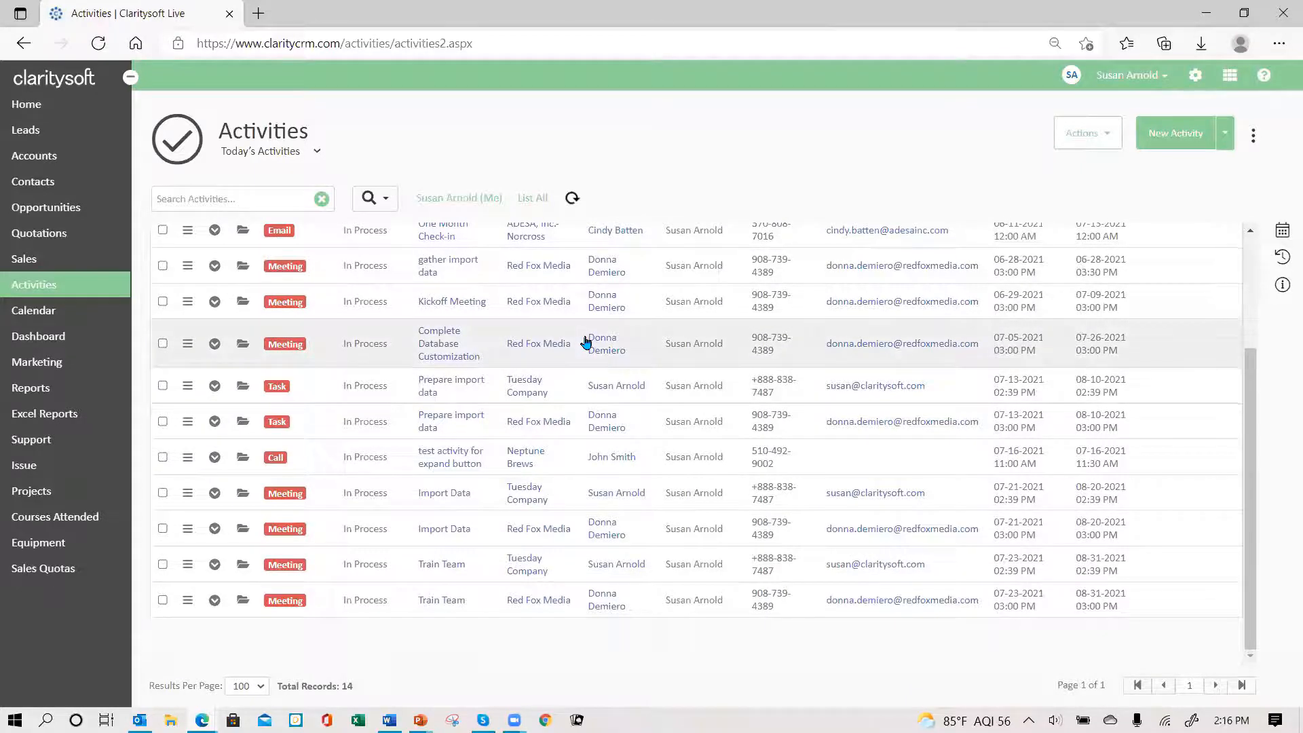
scroll(581, 303, "up", 3)
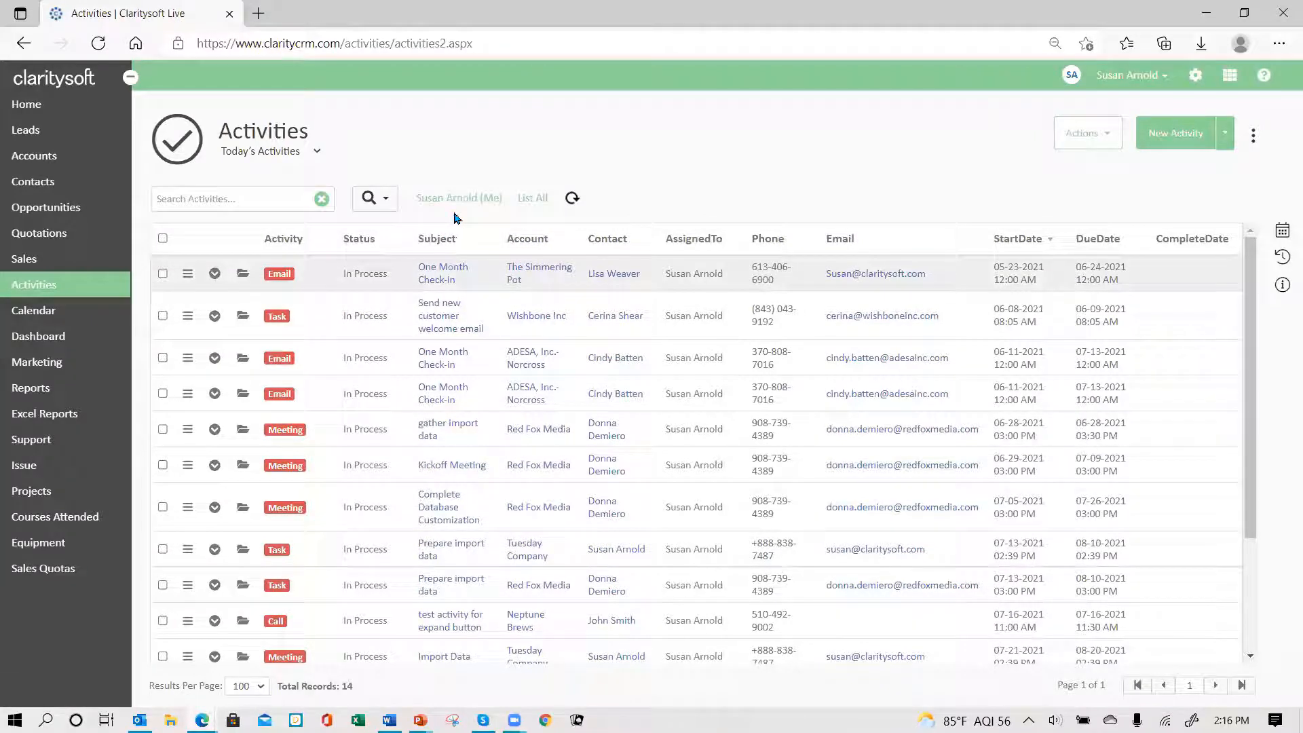
left_click(494, 205)
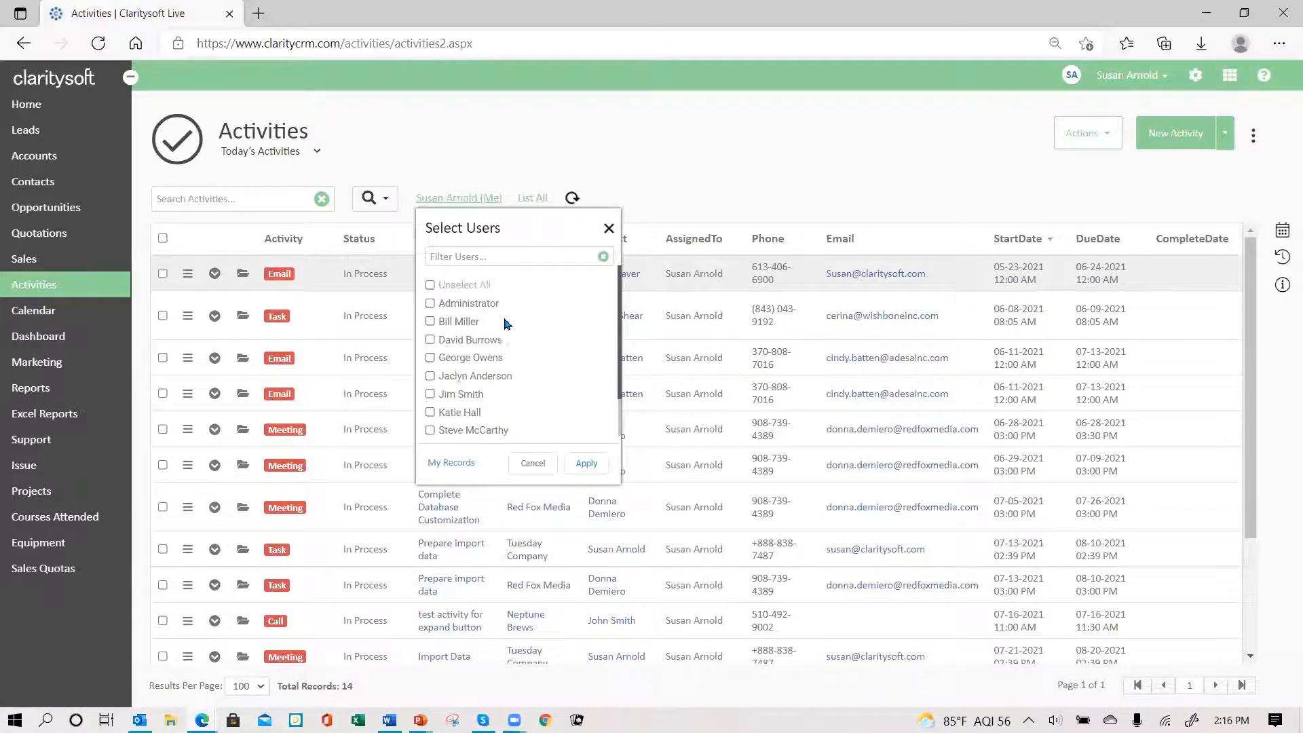
left_click(651, 183)
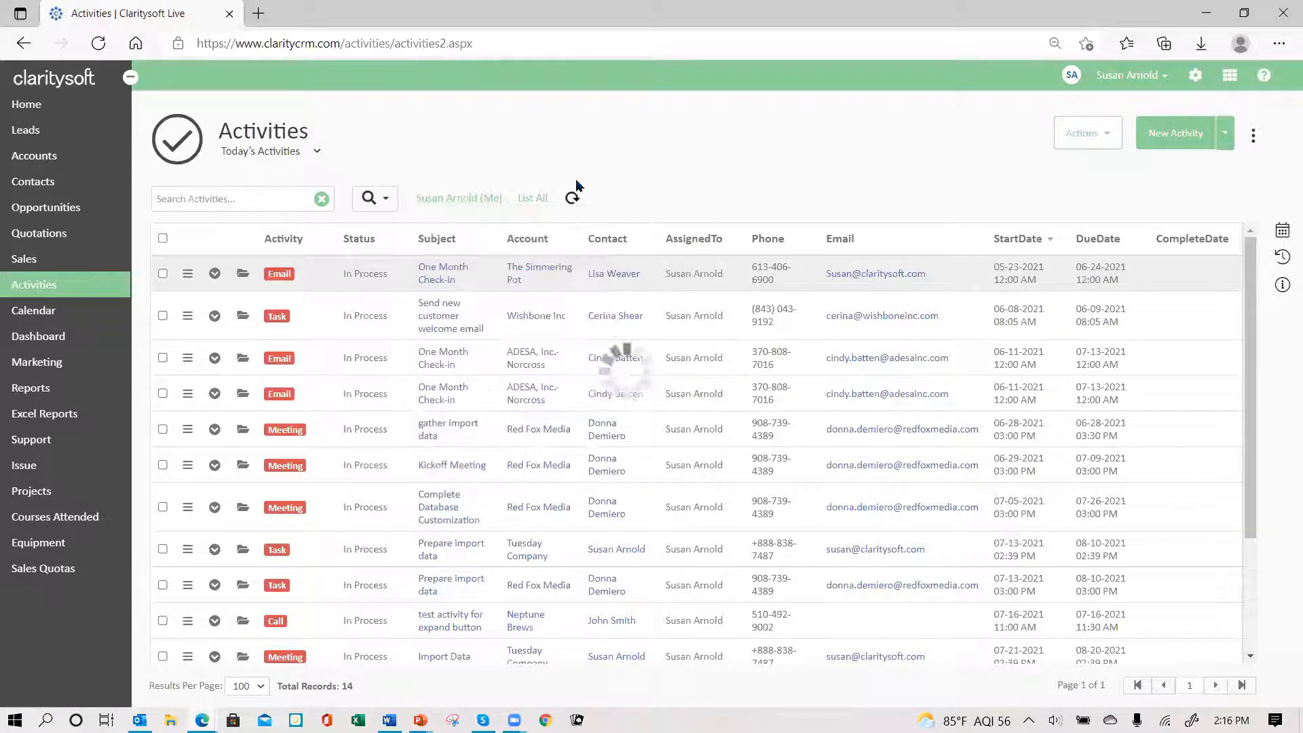
left_click(48, 129)
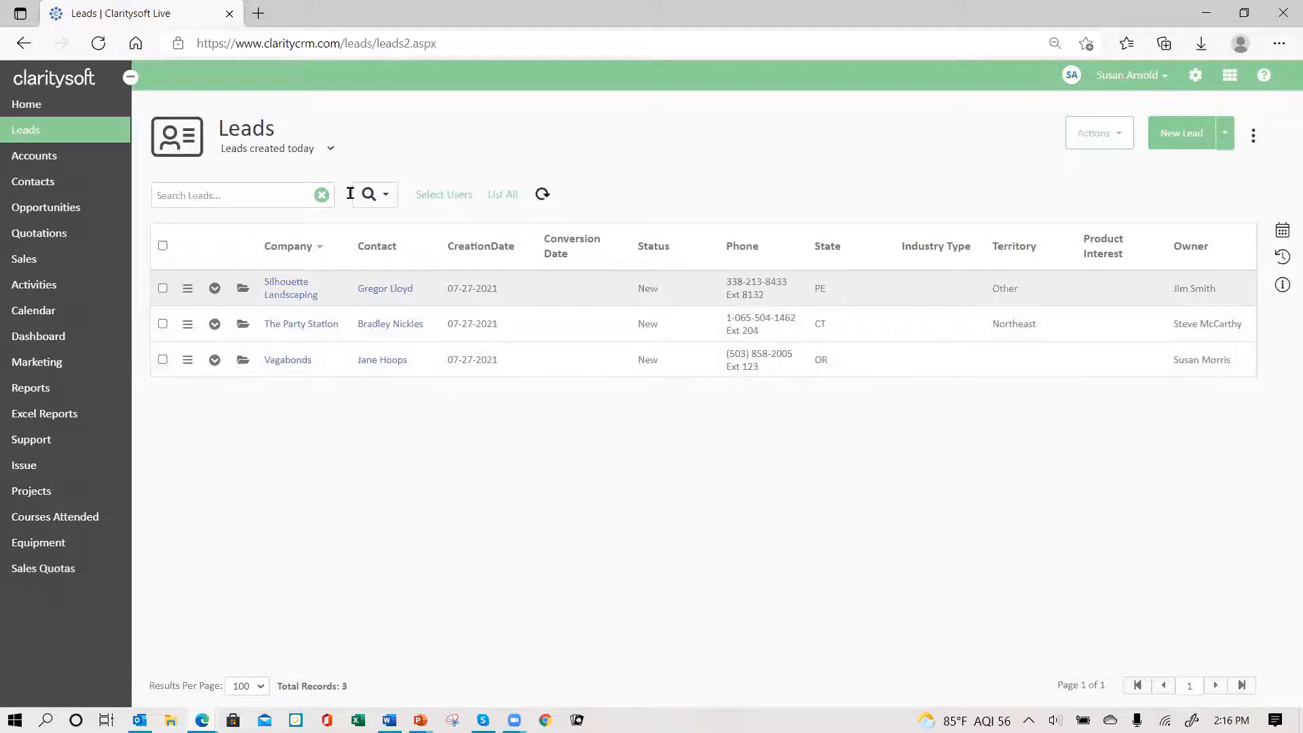
- On Activities, add another user's activities to the list via the user filter
left_click(42, 288)
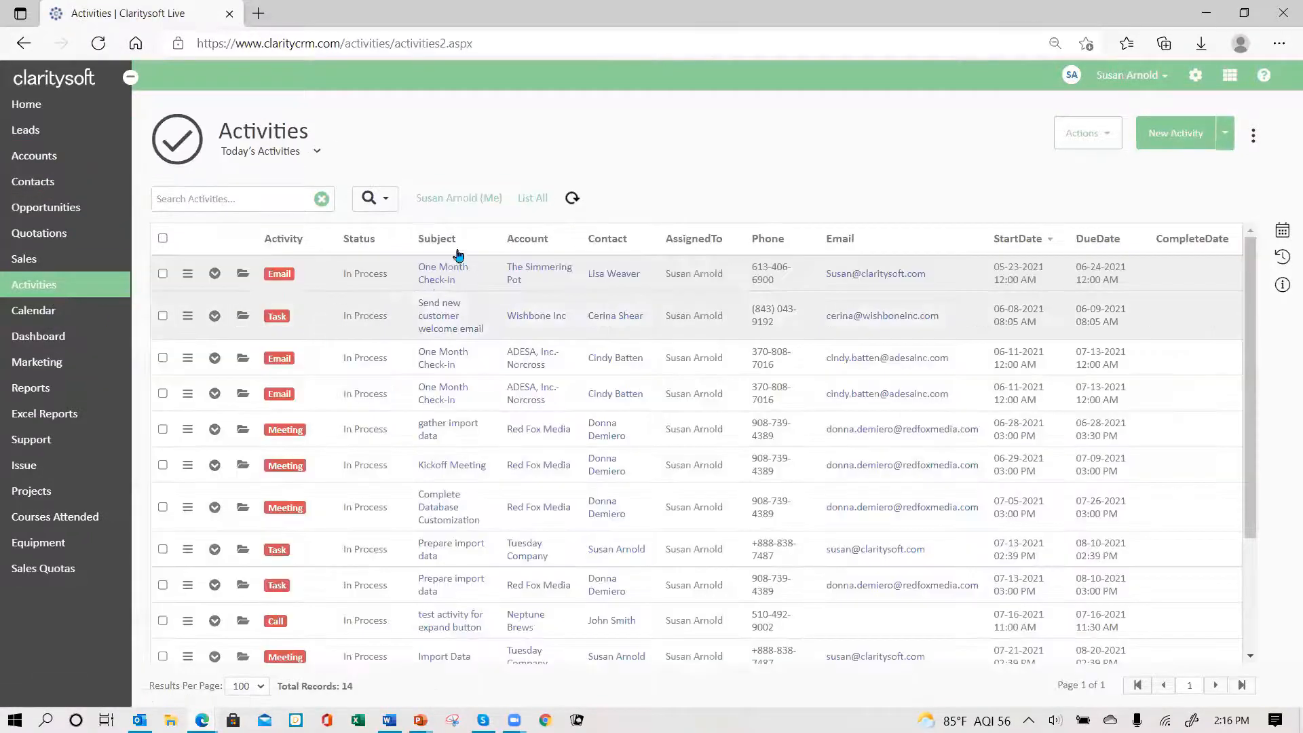
left_click(466, 199)
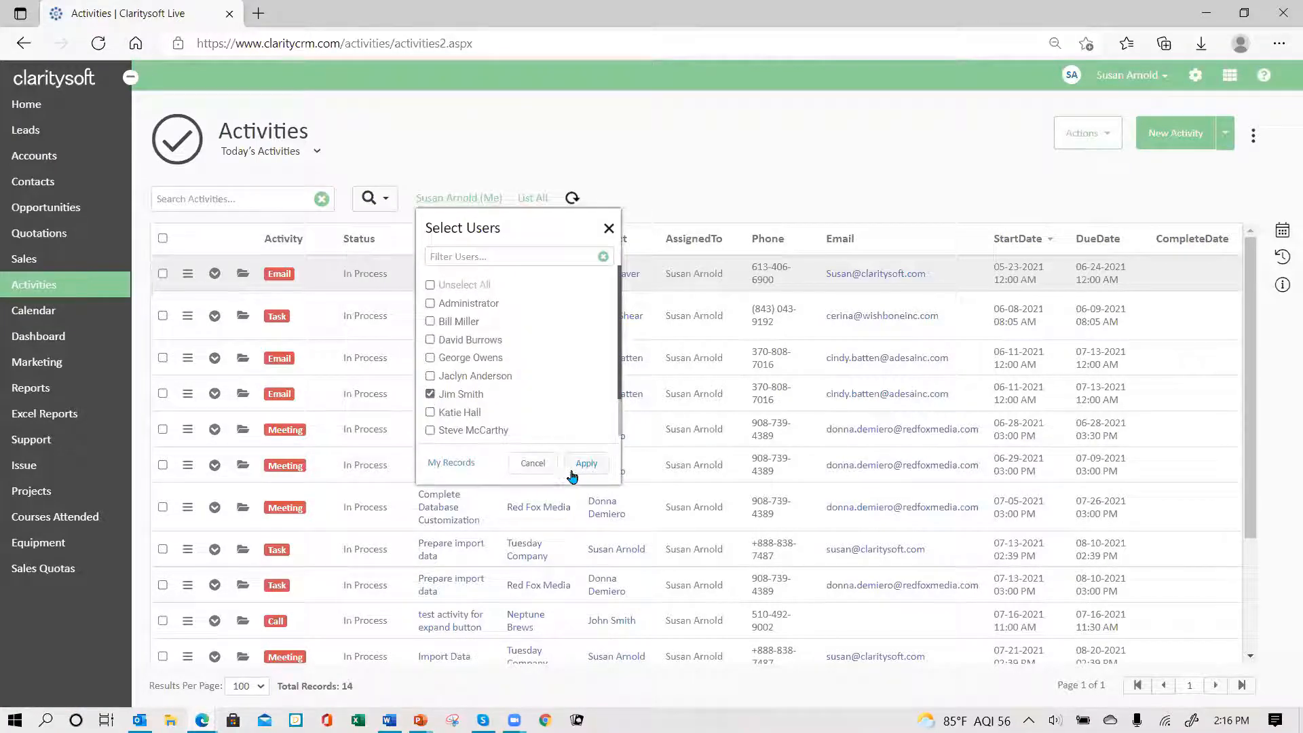
left_click(593, 467)
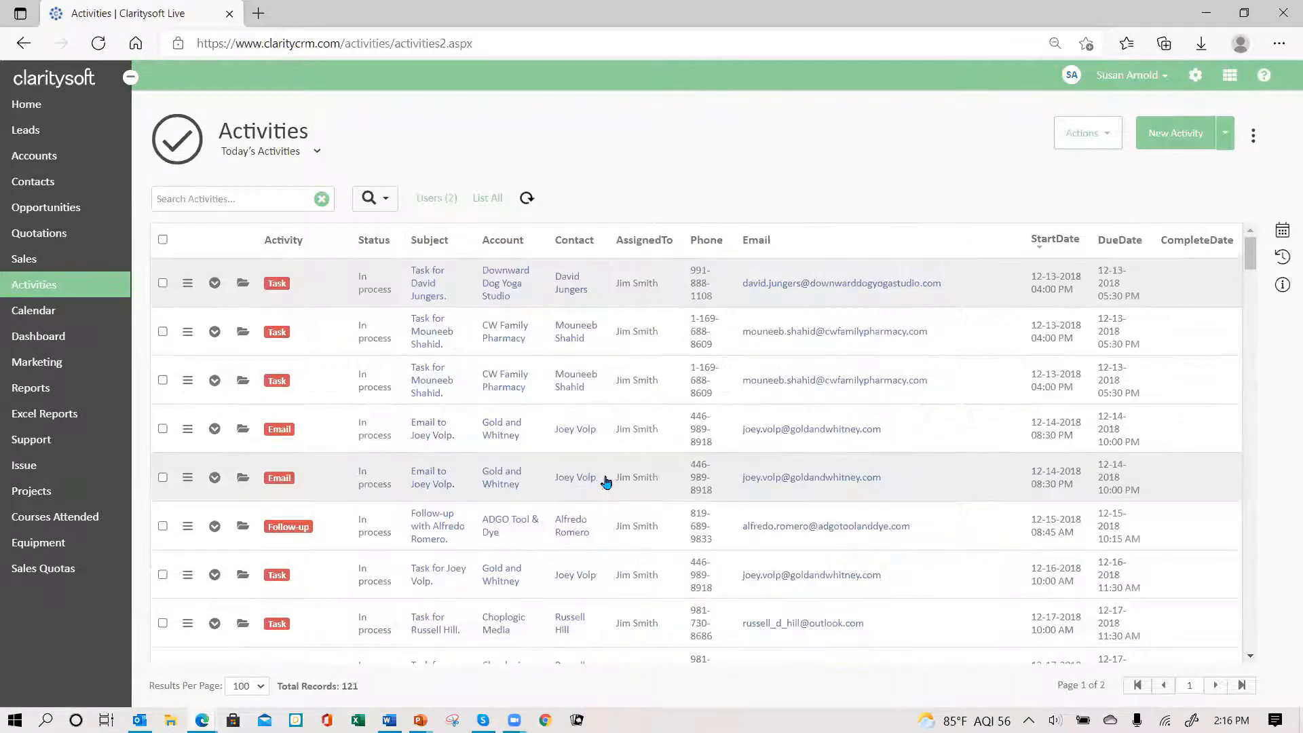
scroll(604, 407, "down", 3)
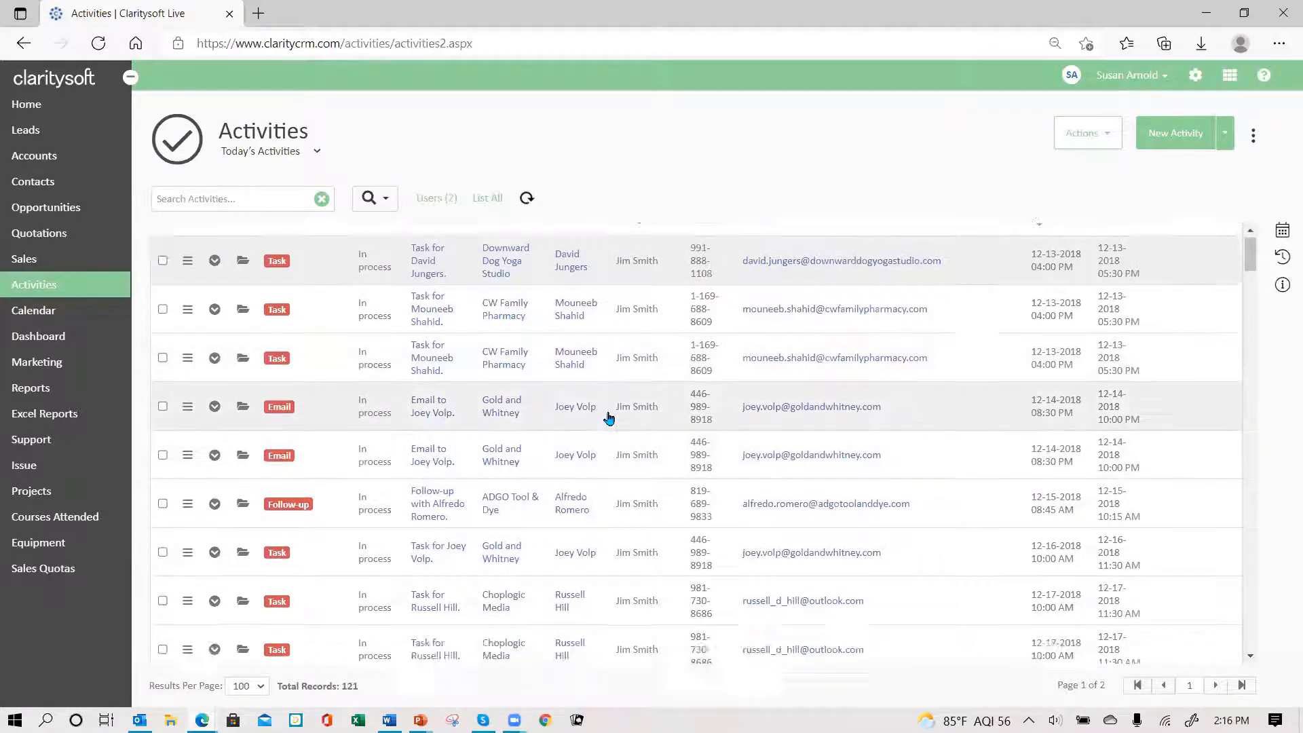
scroll(702, 407, "up", 3)
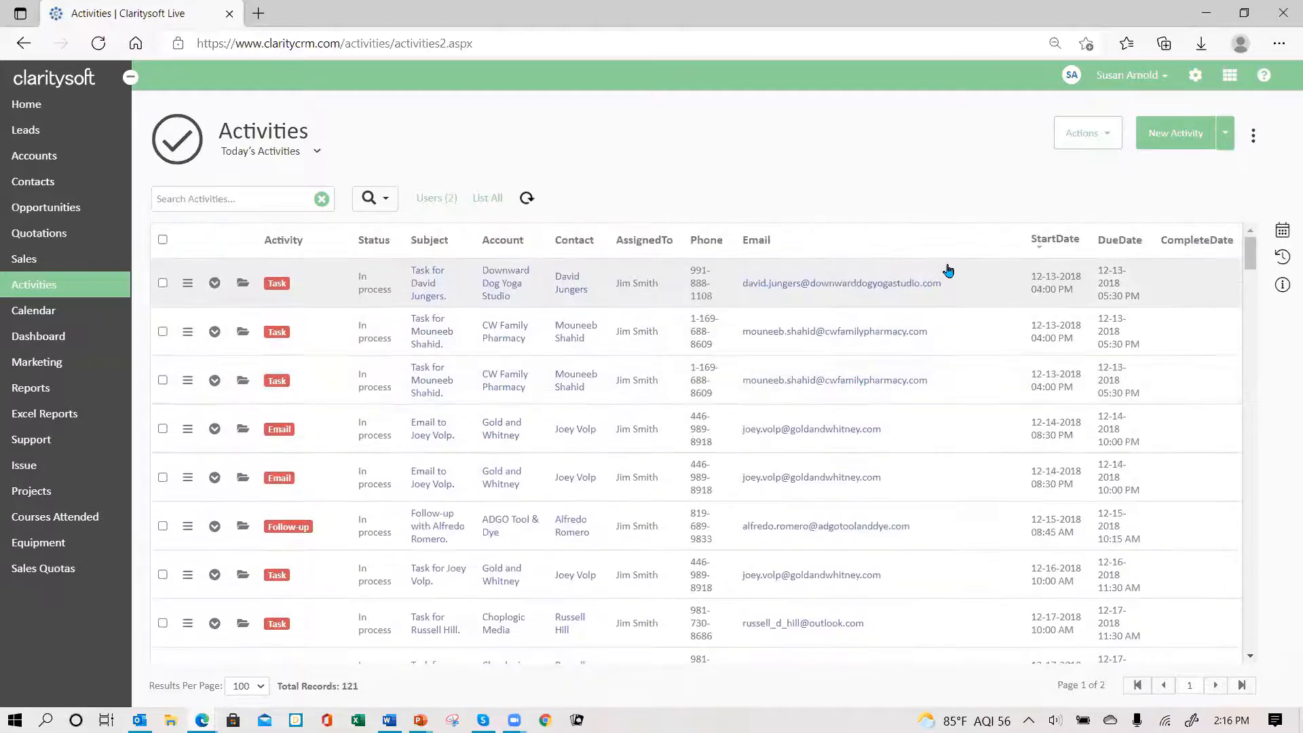
- Sort the activities by start date, newest first
left_click(1056, 244)
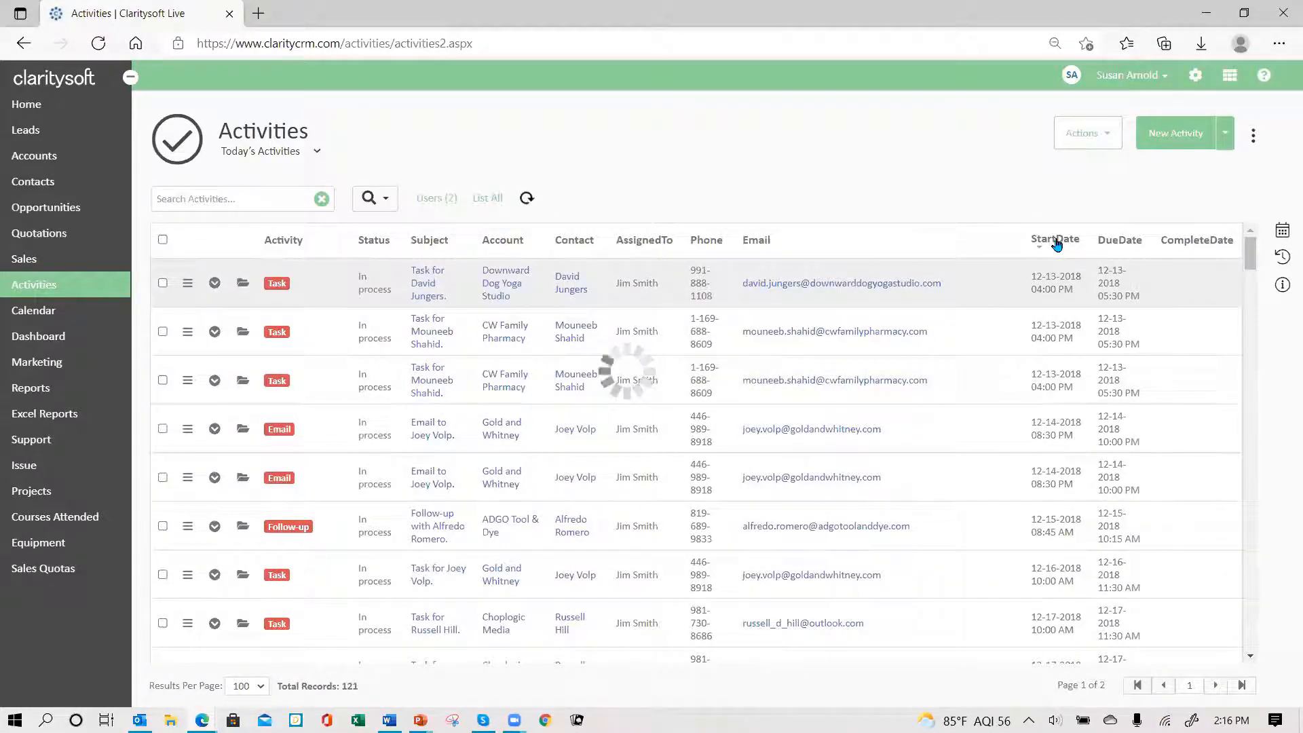
left_click(1056, 242)
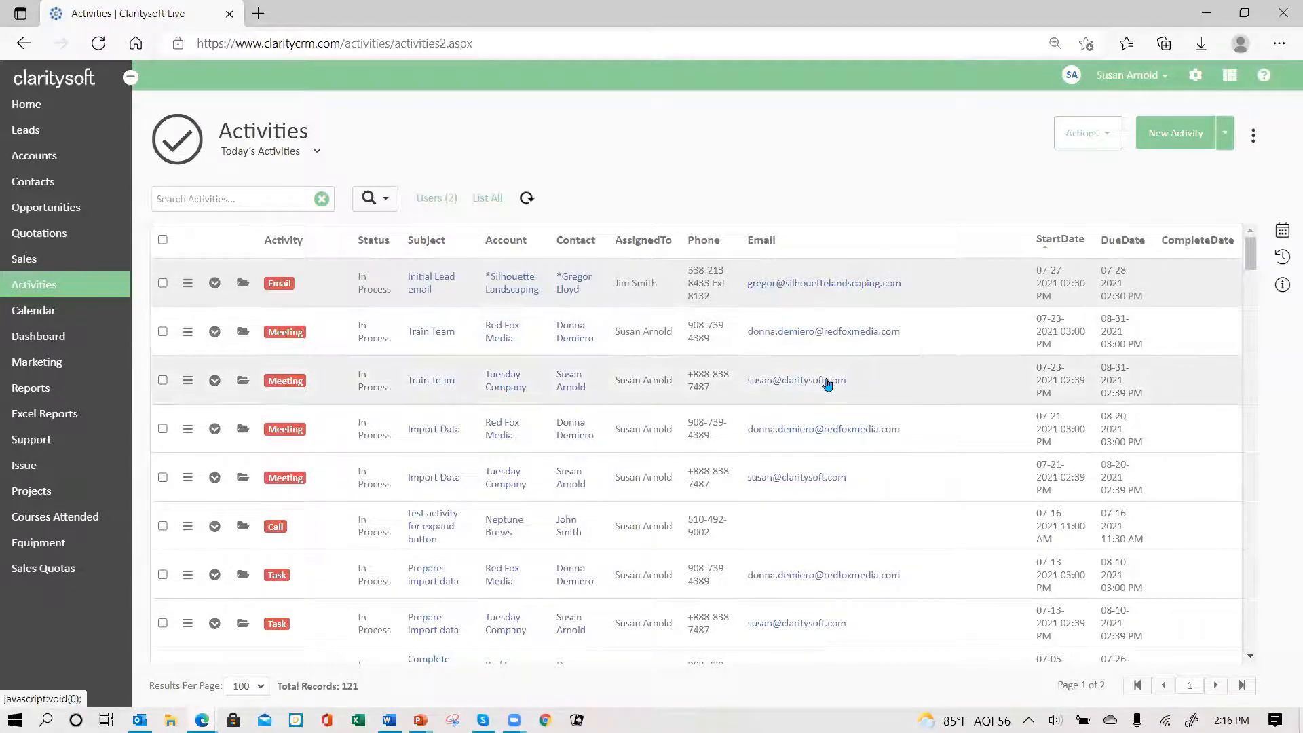
scroll(823, 380, "down", 2)
scroll(823, 373, "up", 3)
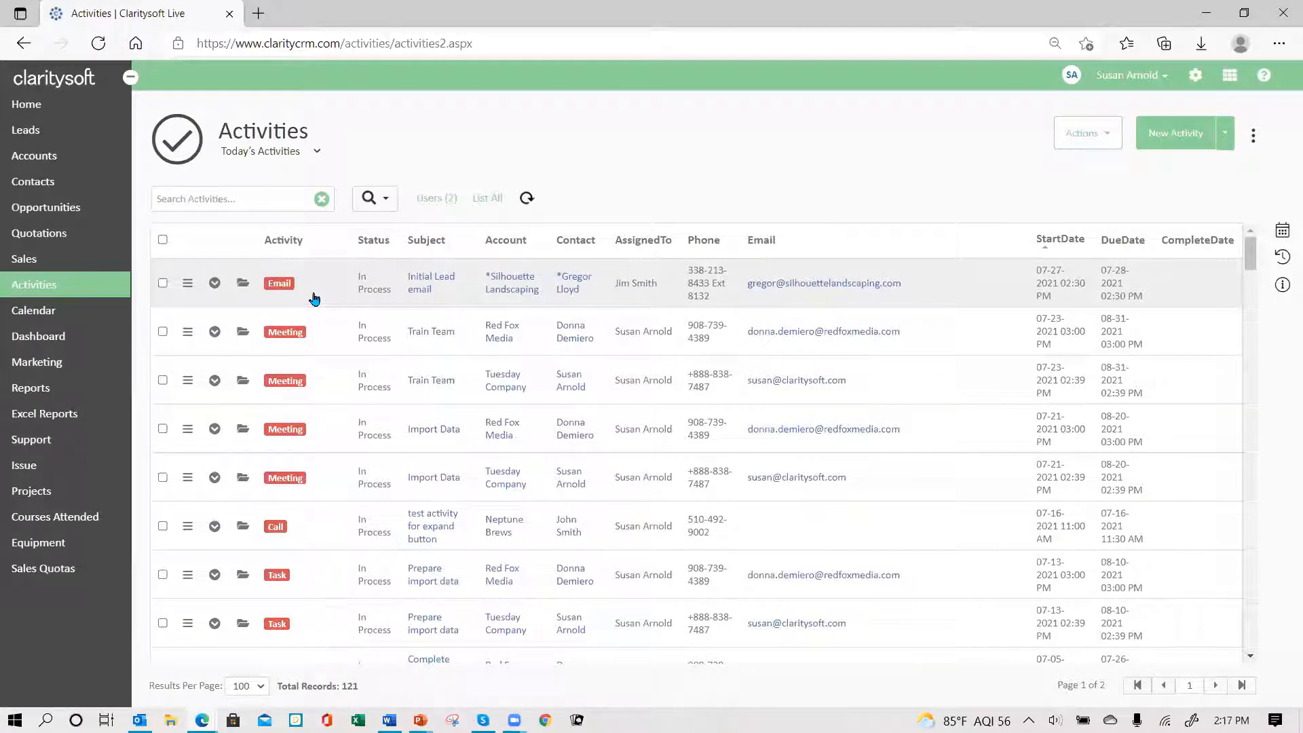
- Show Future Activities sorted by start date, then switch to the Accounts list
left_click(316, 152)
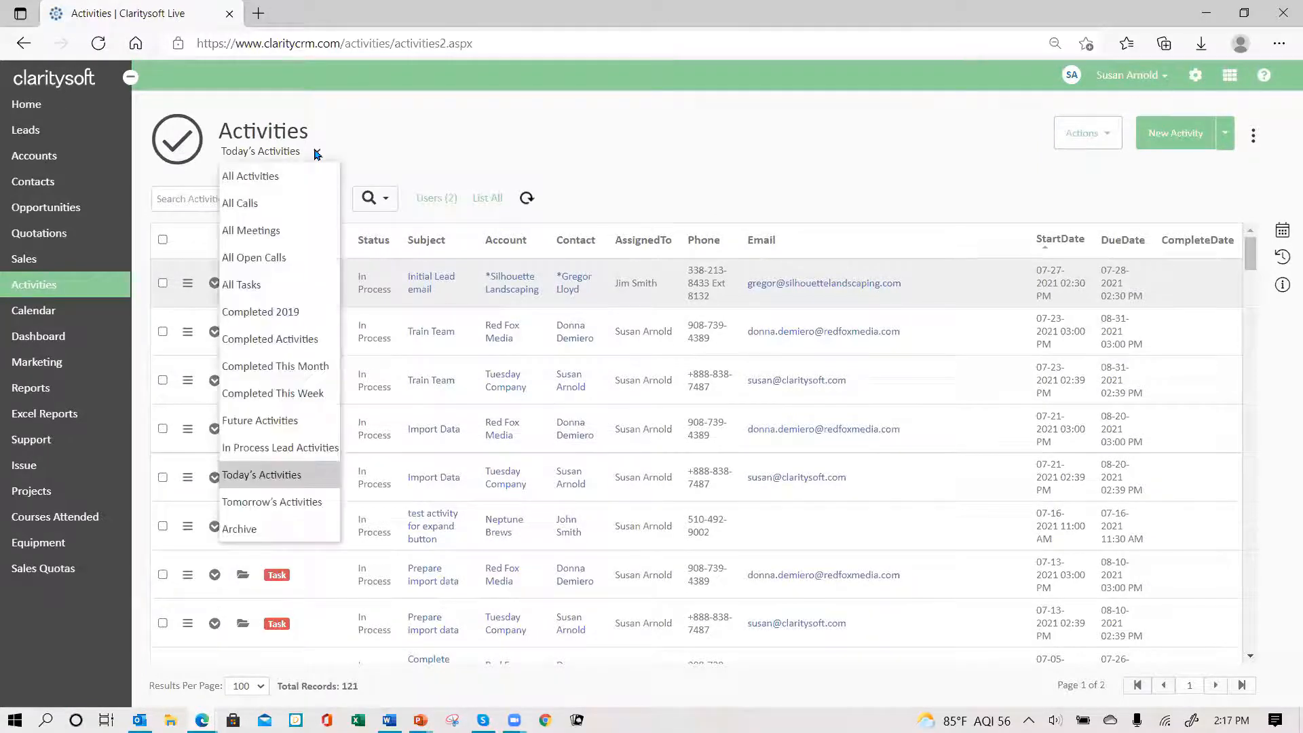
left_click(283, 423)
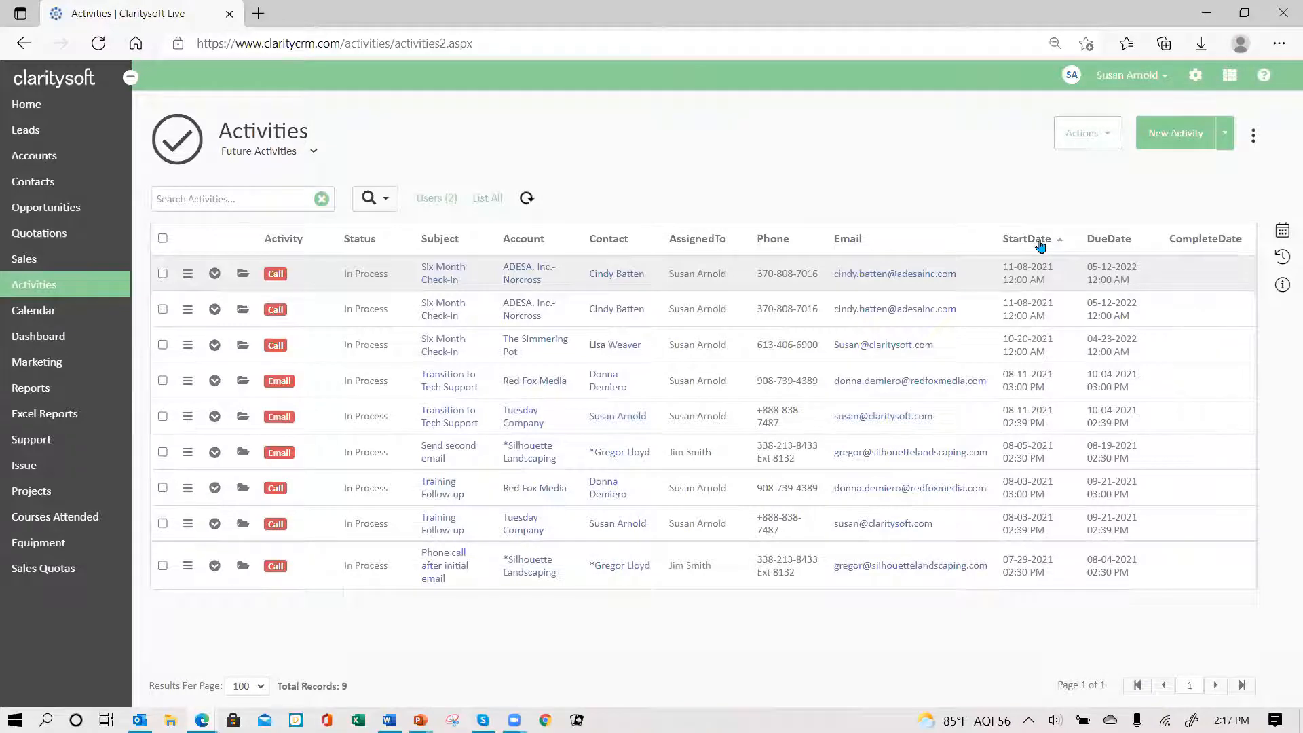
left_click(1027, 241)
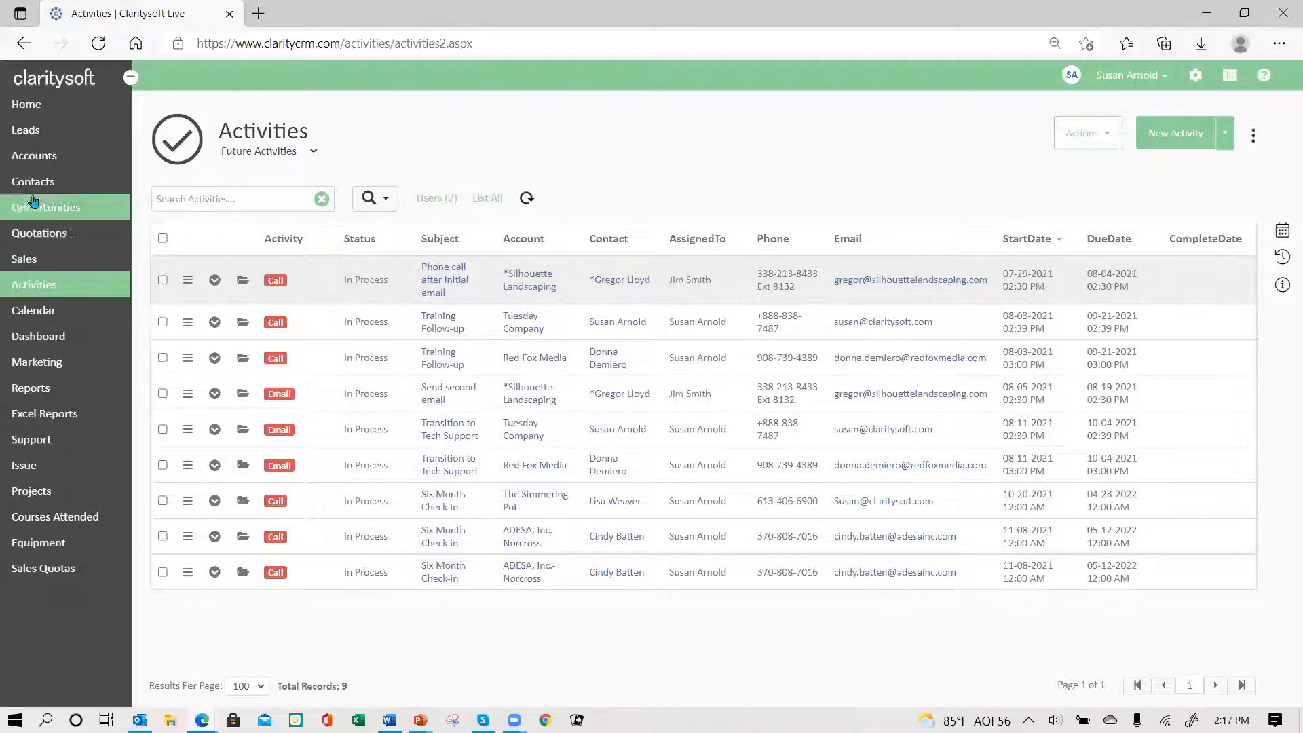
left_click(32, 160)
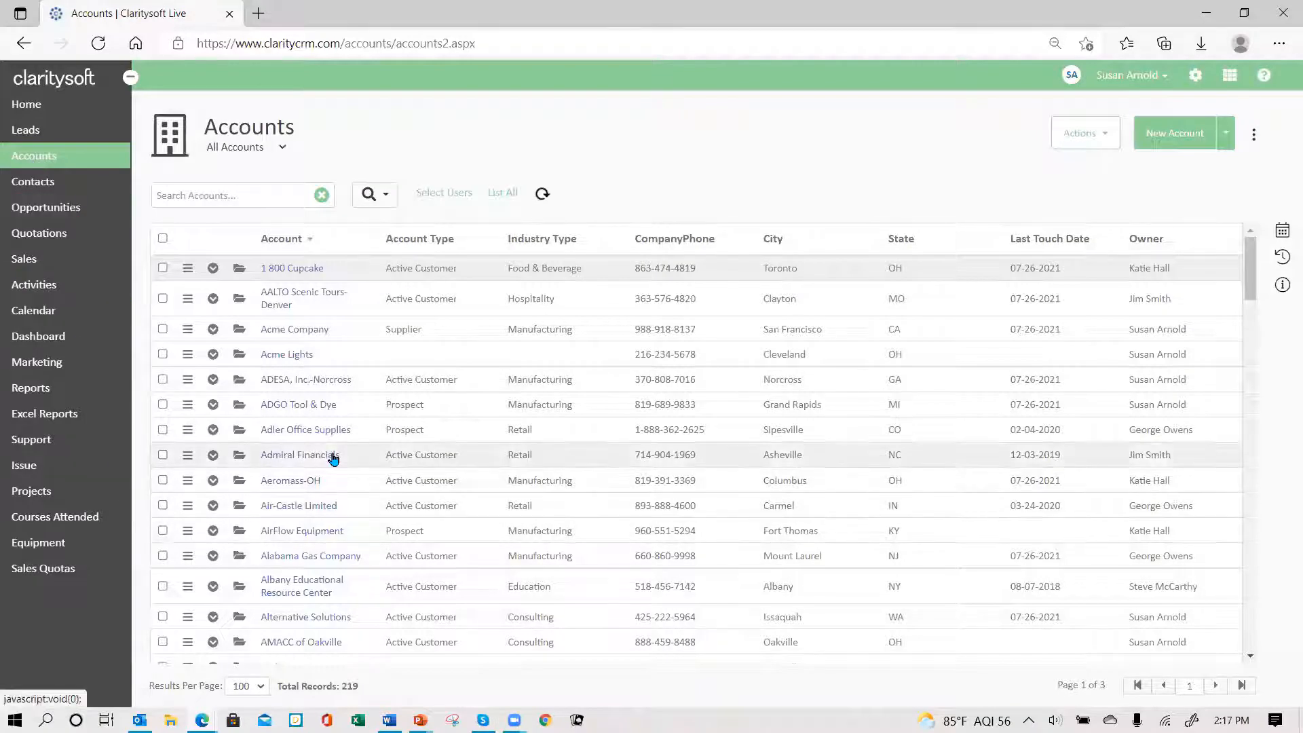
- Switch Accounts to the 'Active Customers - Susan' view, sorted by Last Touch Date
left_click(283, 149)
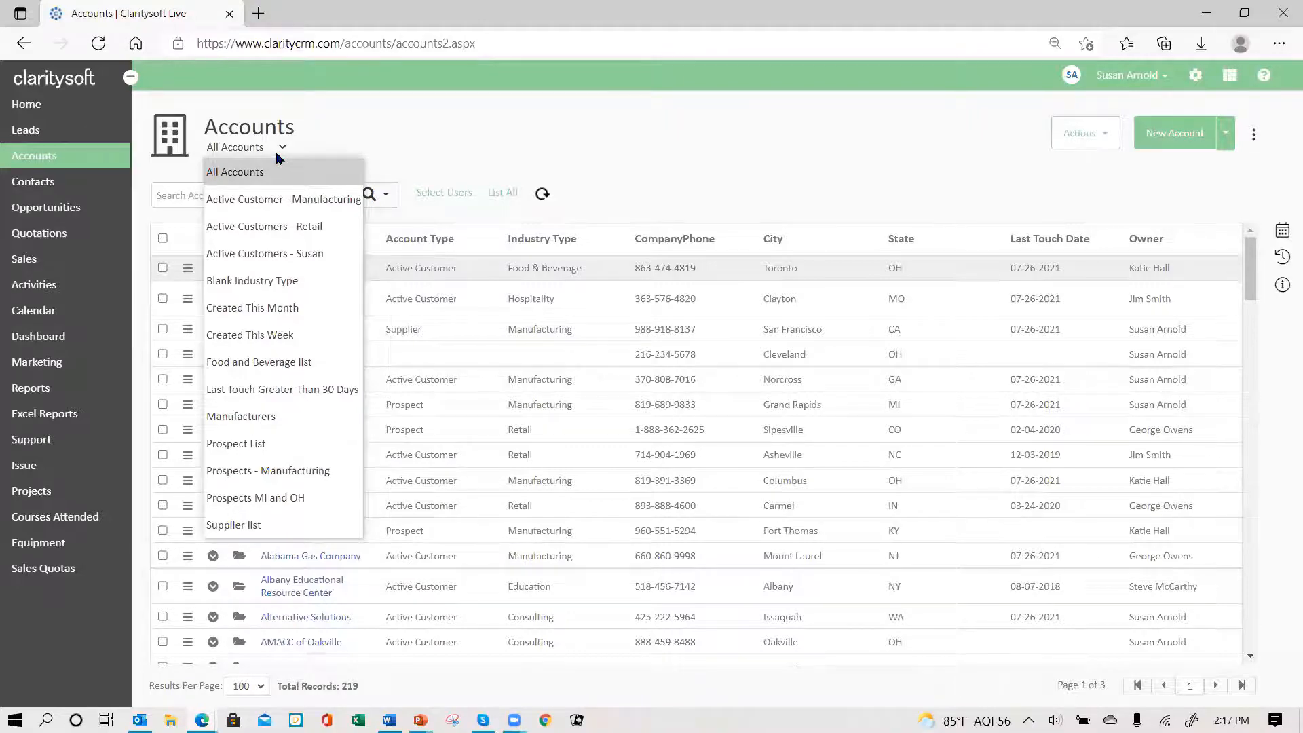
left_click(309, 266)
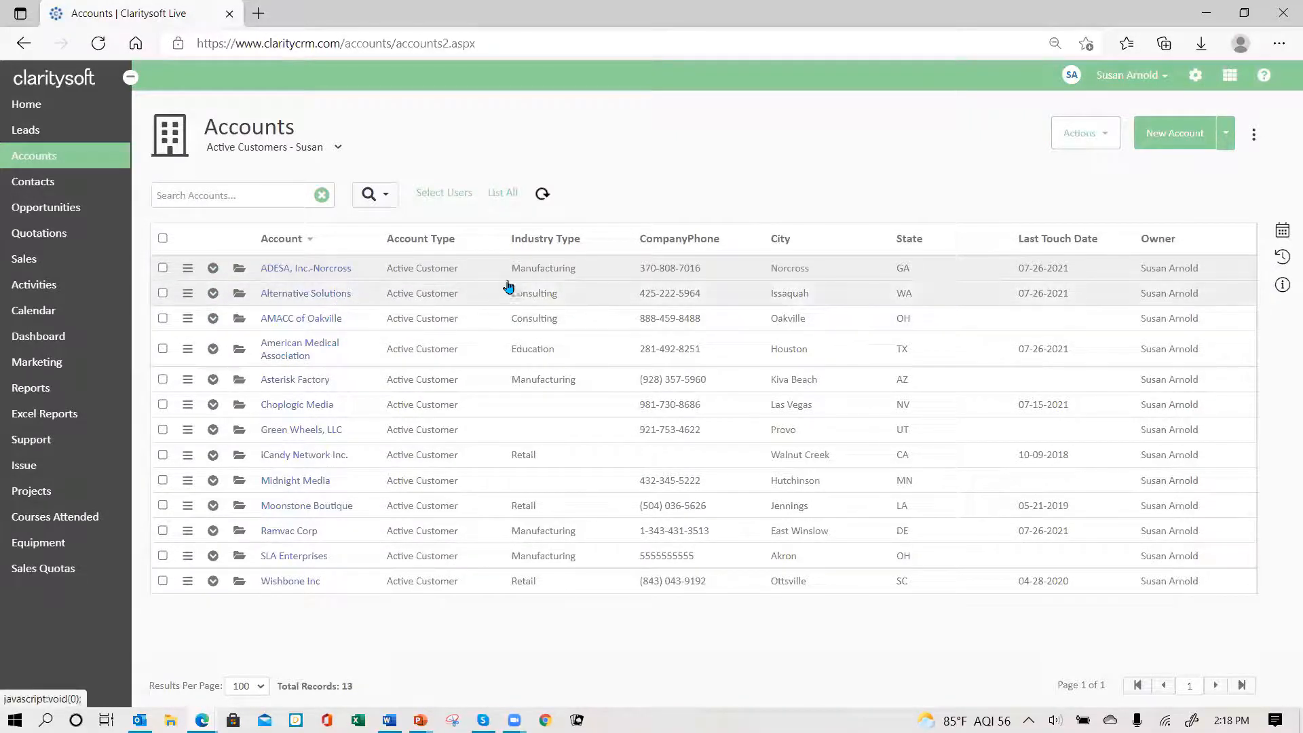
left_click(1044, 247)
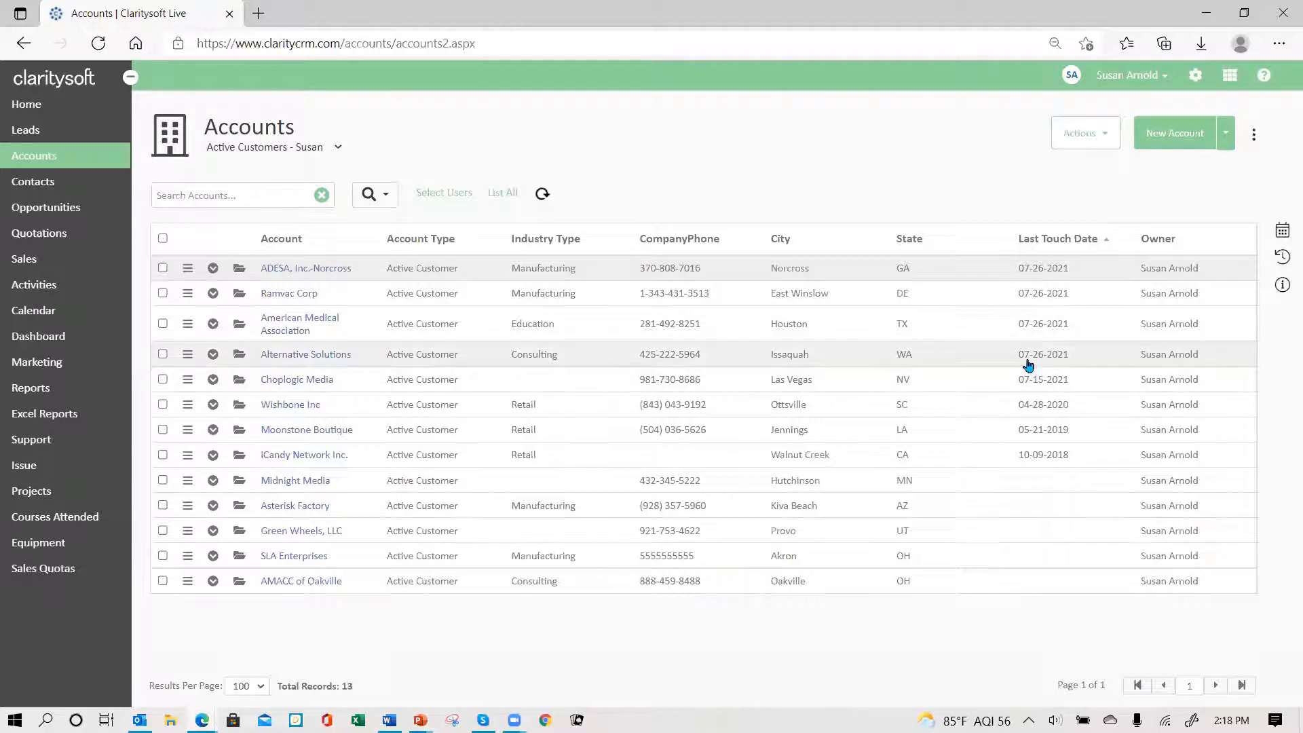
- Check ADESA, Ramvac Corp, American Medical Association and Alternative Solutions, then view their contacts
left_click(163, 268)
left_click(163, 293)
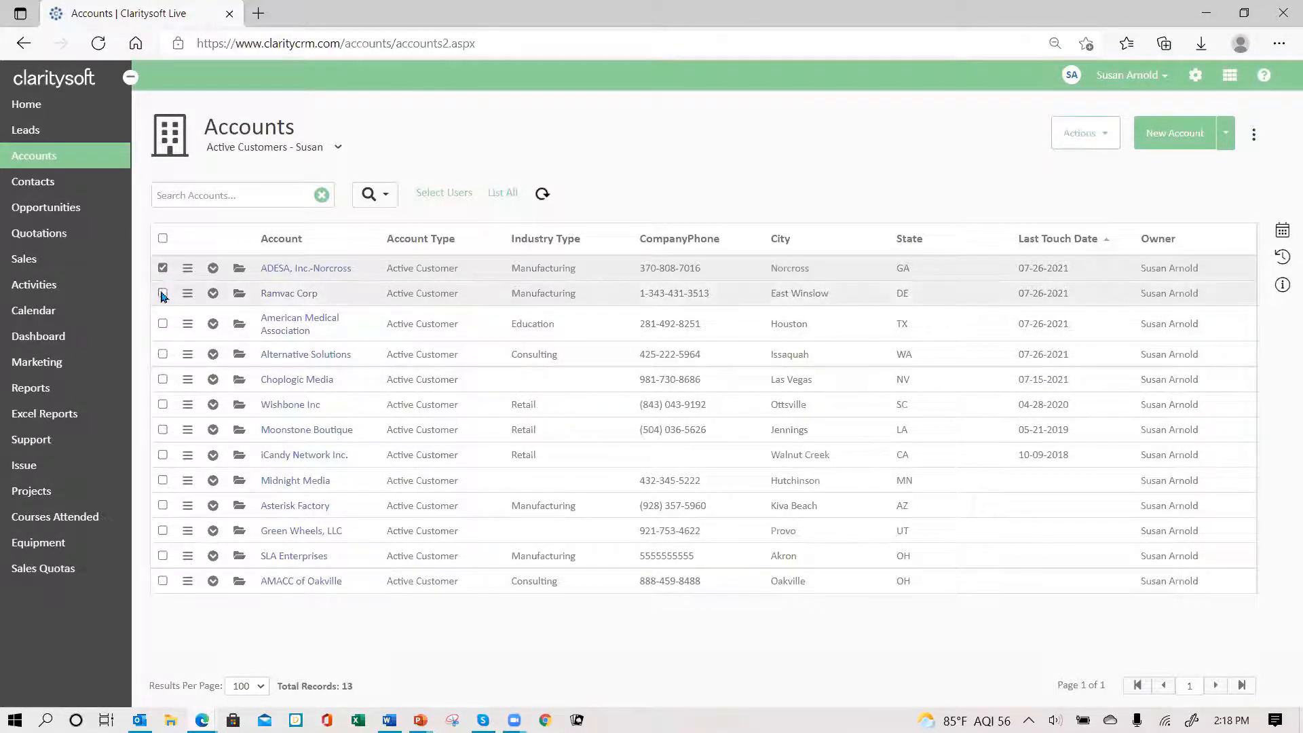
left_click(163, 324)
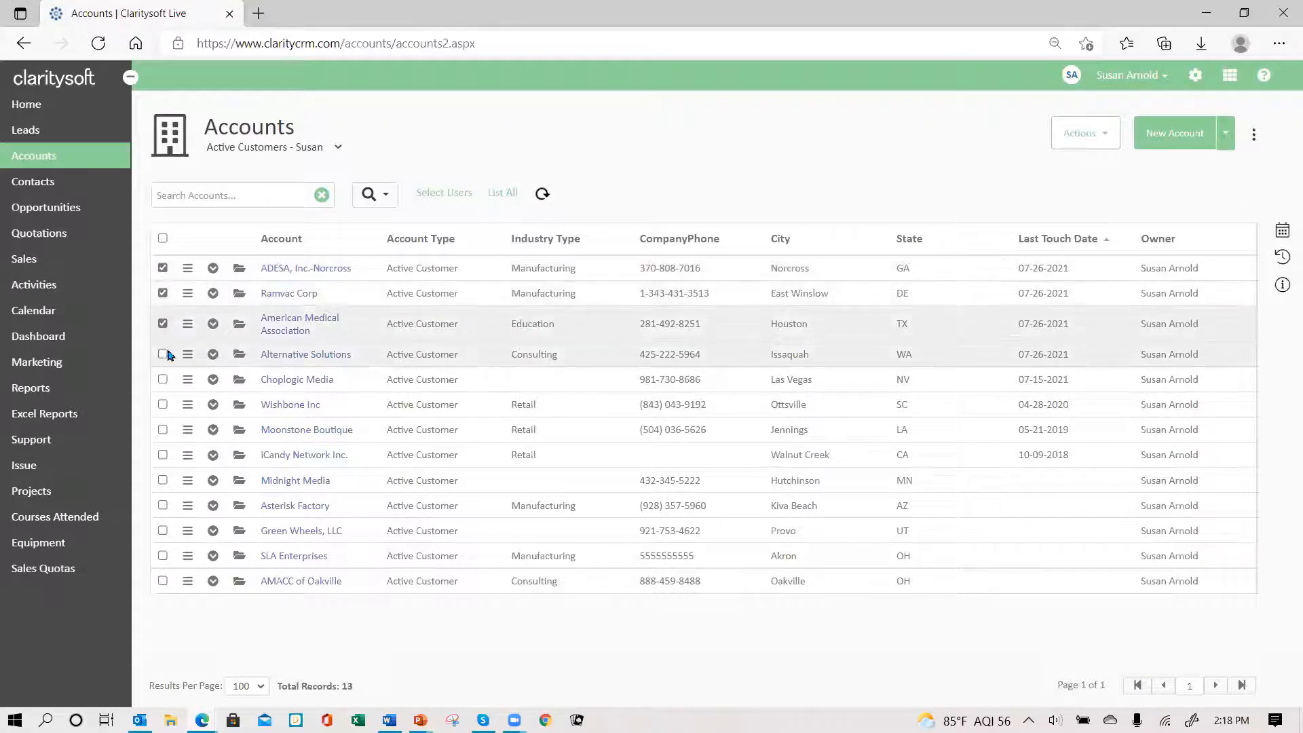
left_click(162, 354)
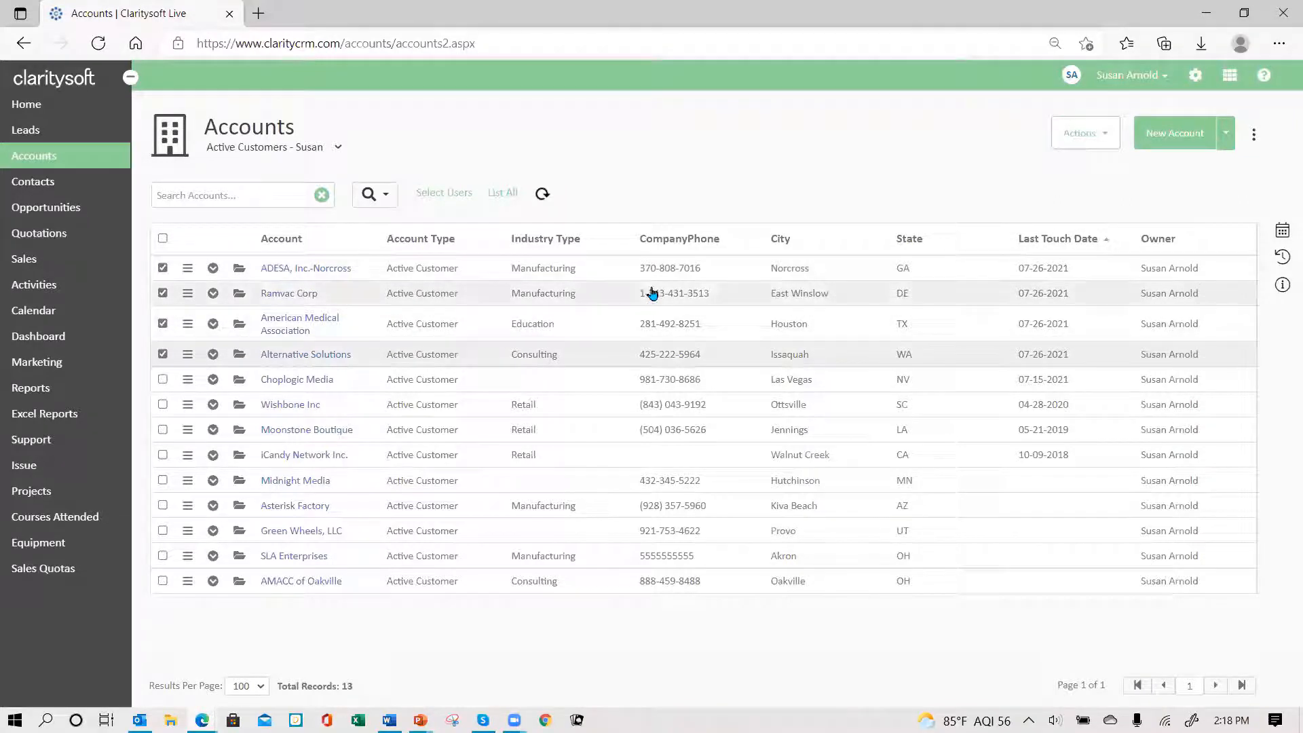
left_click(1099, 134)
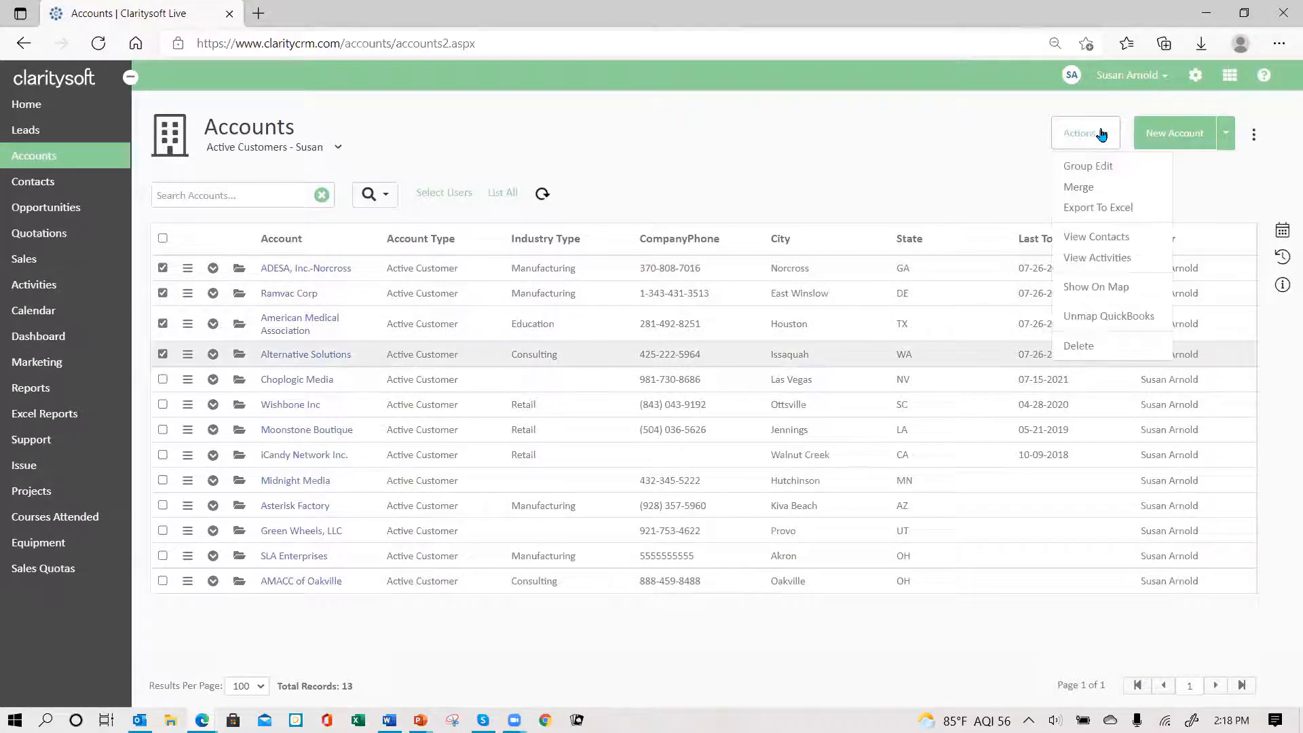
left_click(1119, 238)
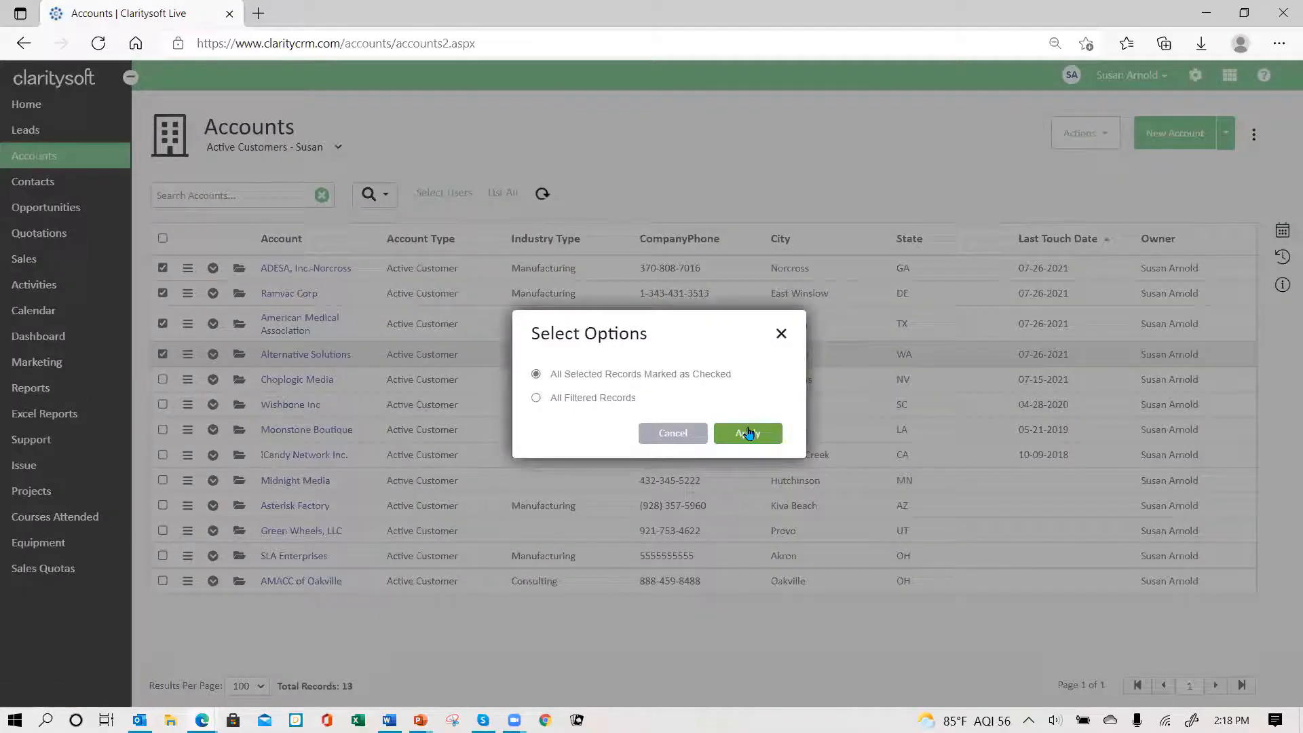
left_click(746, 431)
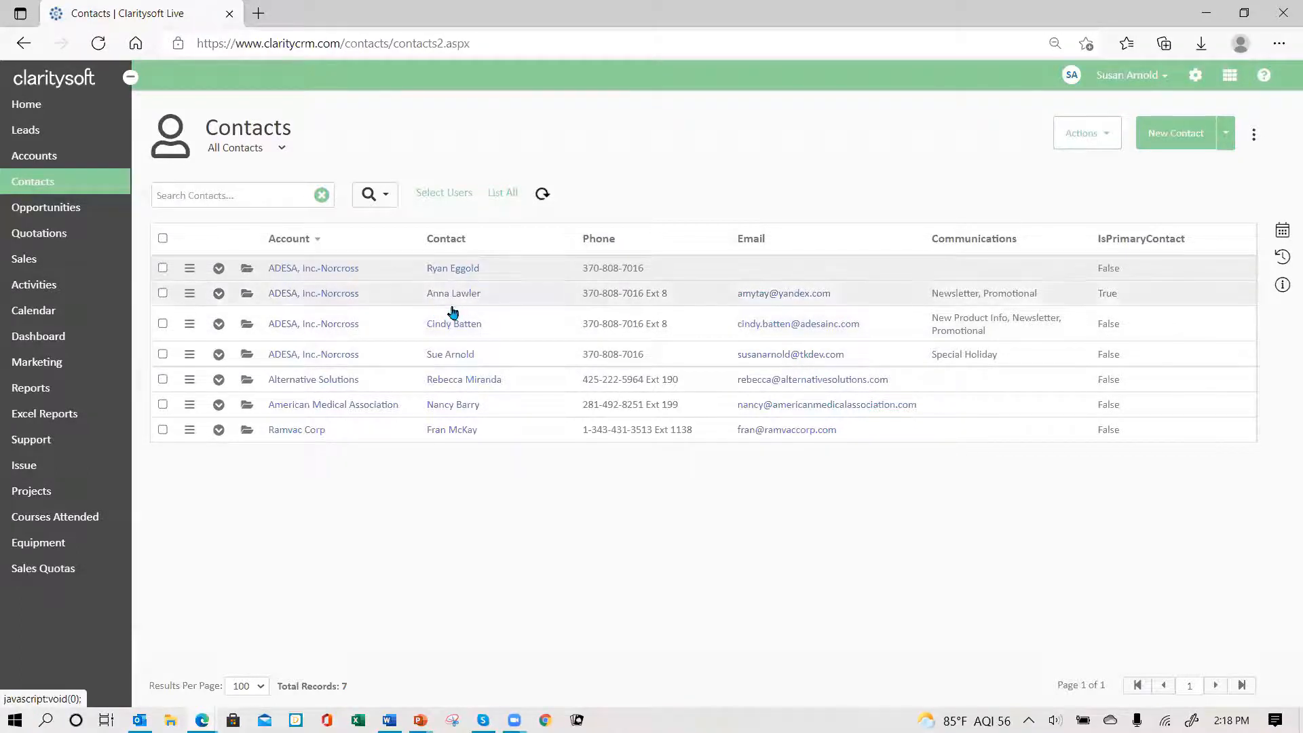
- Check the four account contacts and start an action plan for the checked records only
left_click(163, 293)
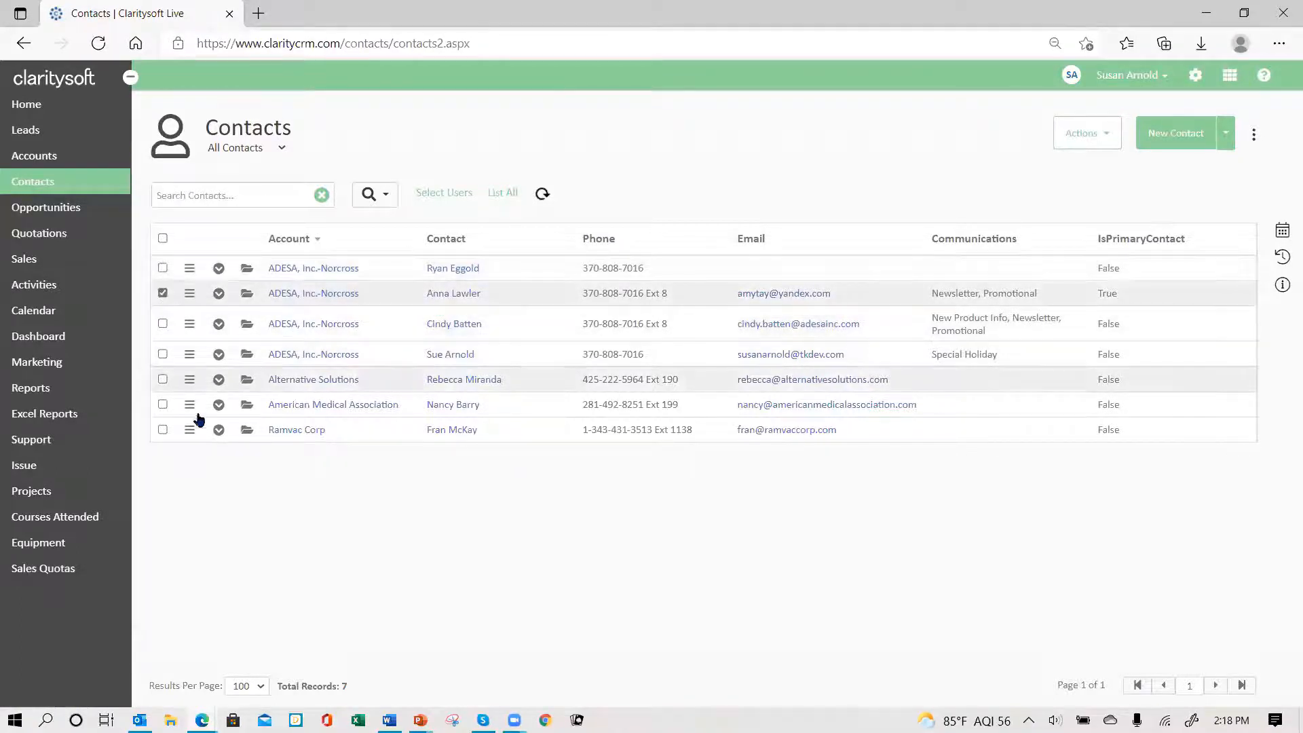
left_click(163, 379)
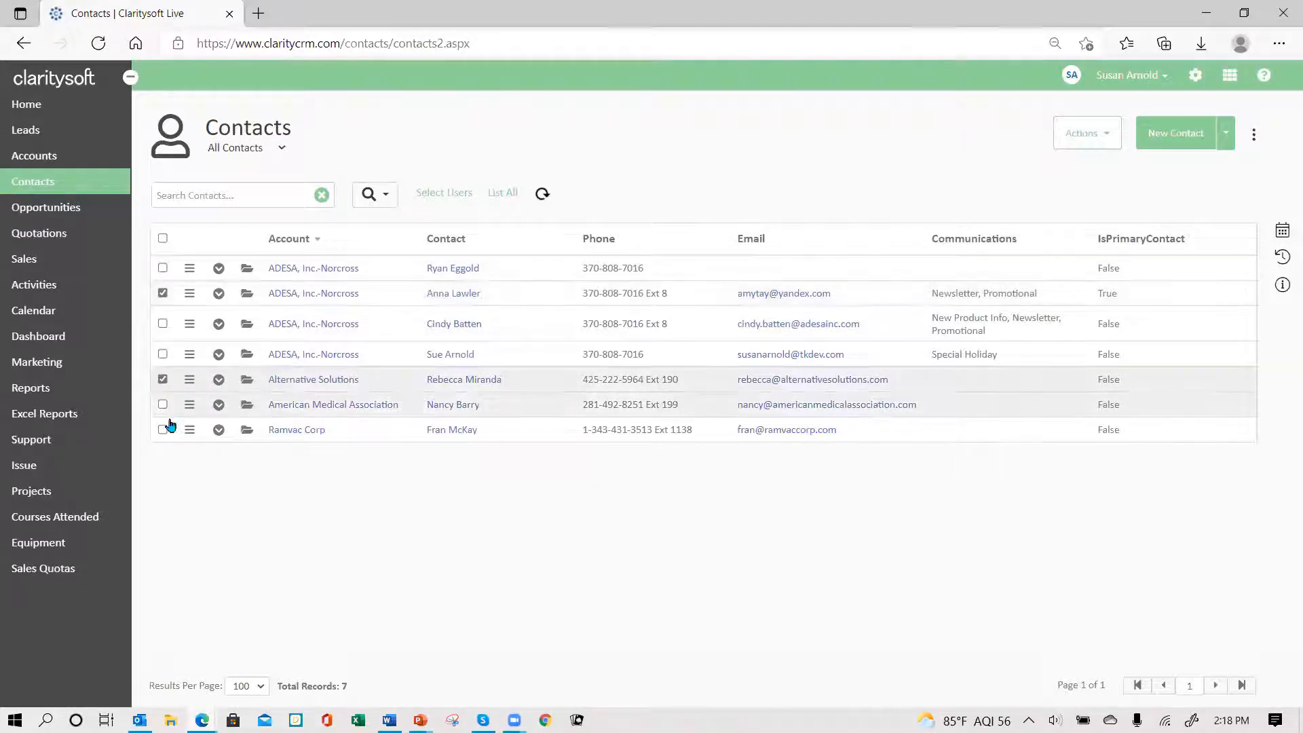
left_click(162, 405)
left_click(162, 430)
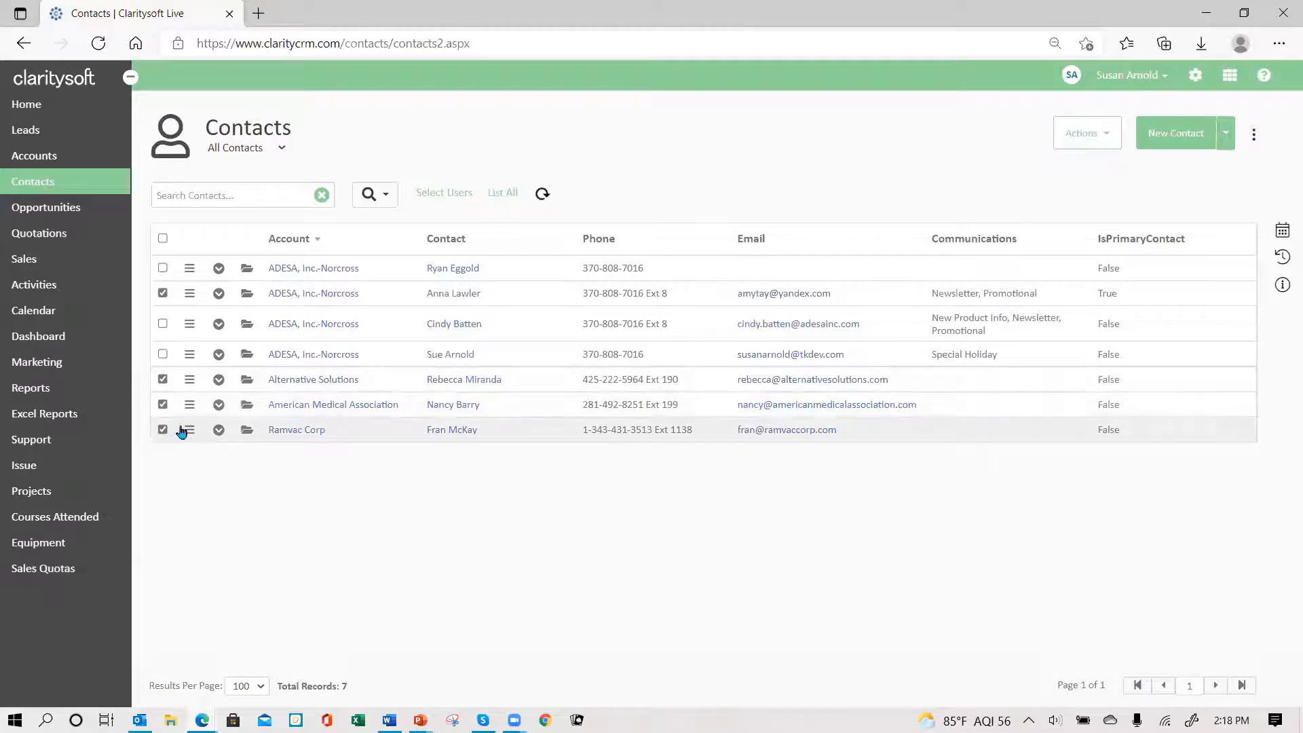
left_click(1116, 136)
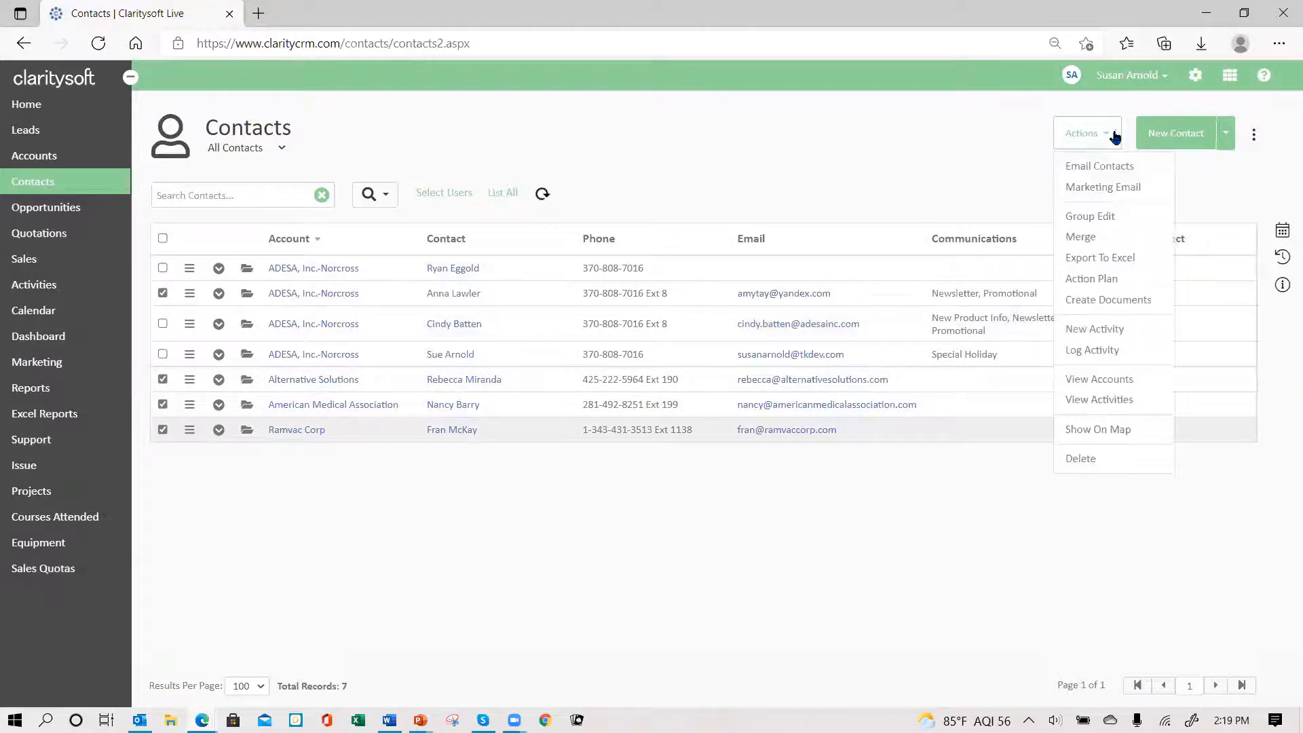
left_click(1102, 280)
left_click(741, 435)
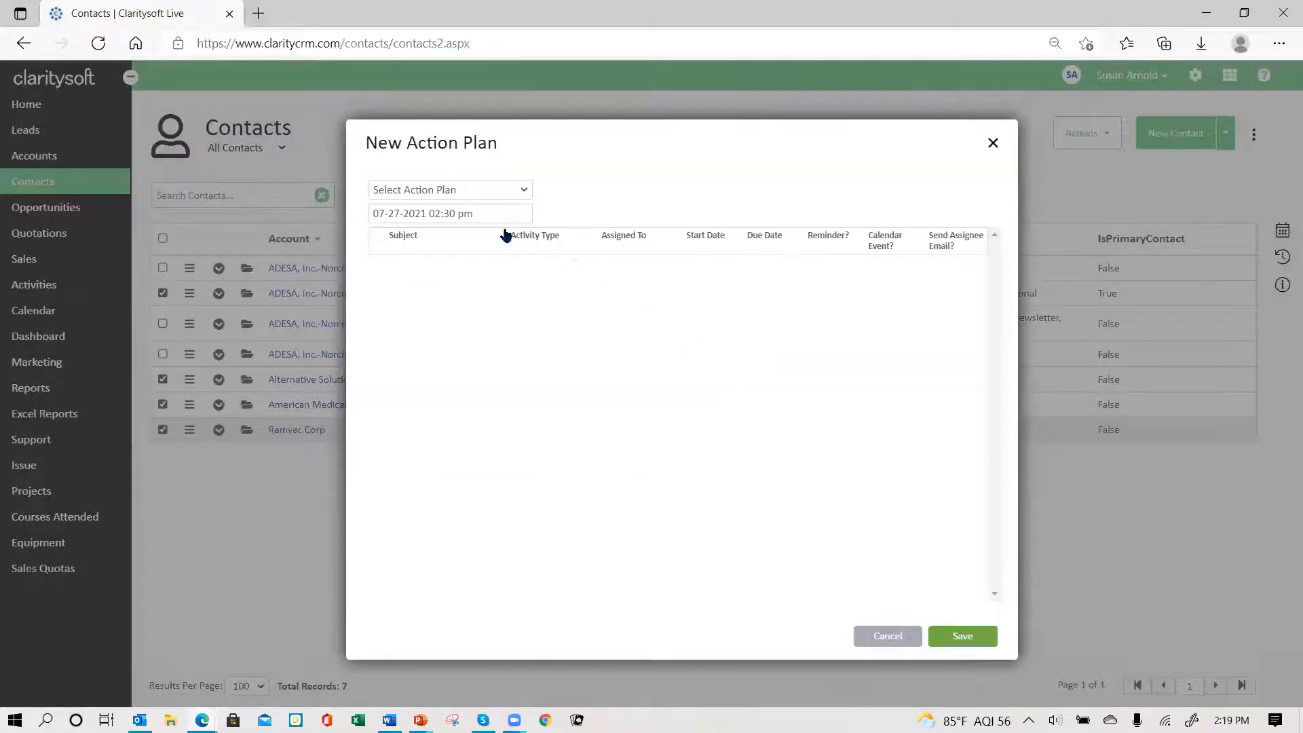
left_click(525, 192)
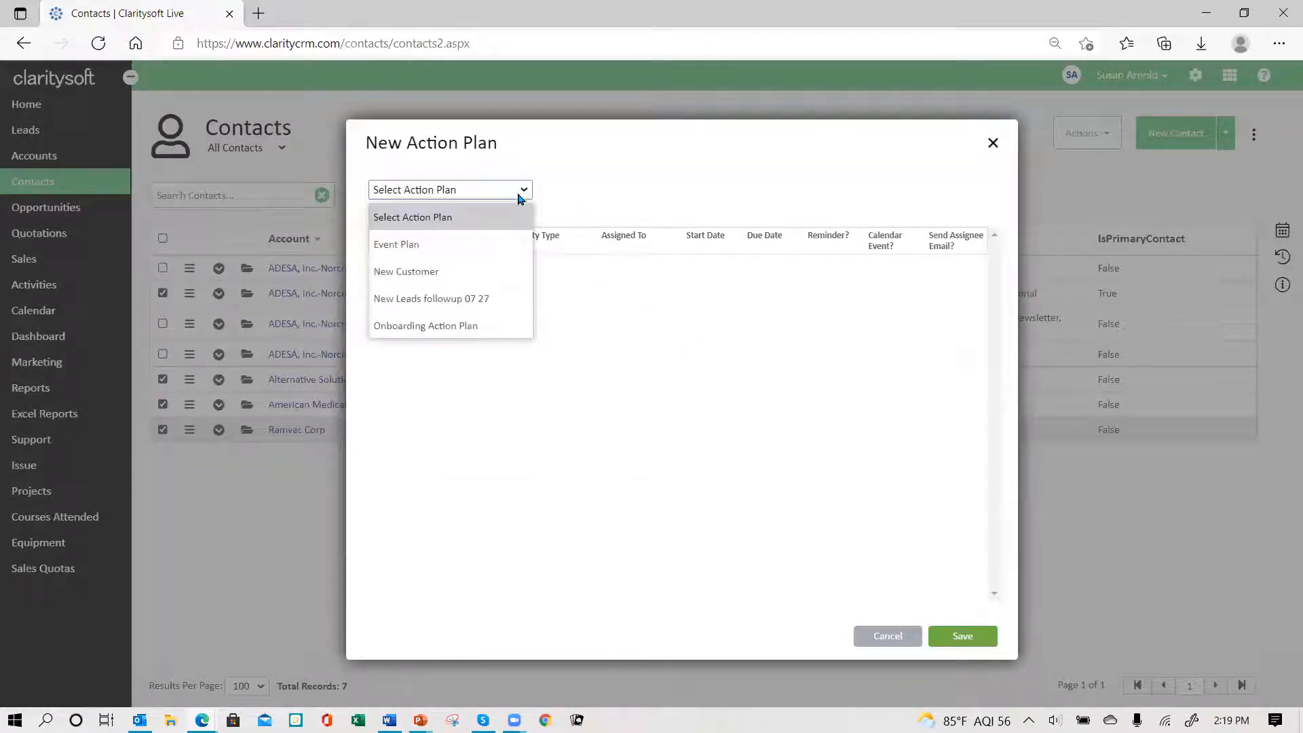
left_click(481, 280)
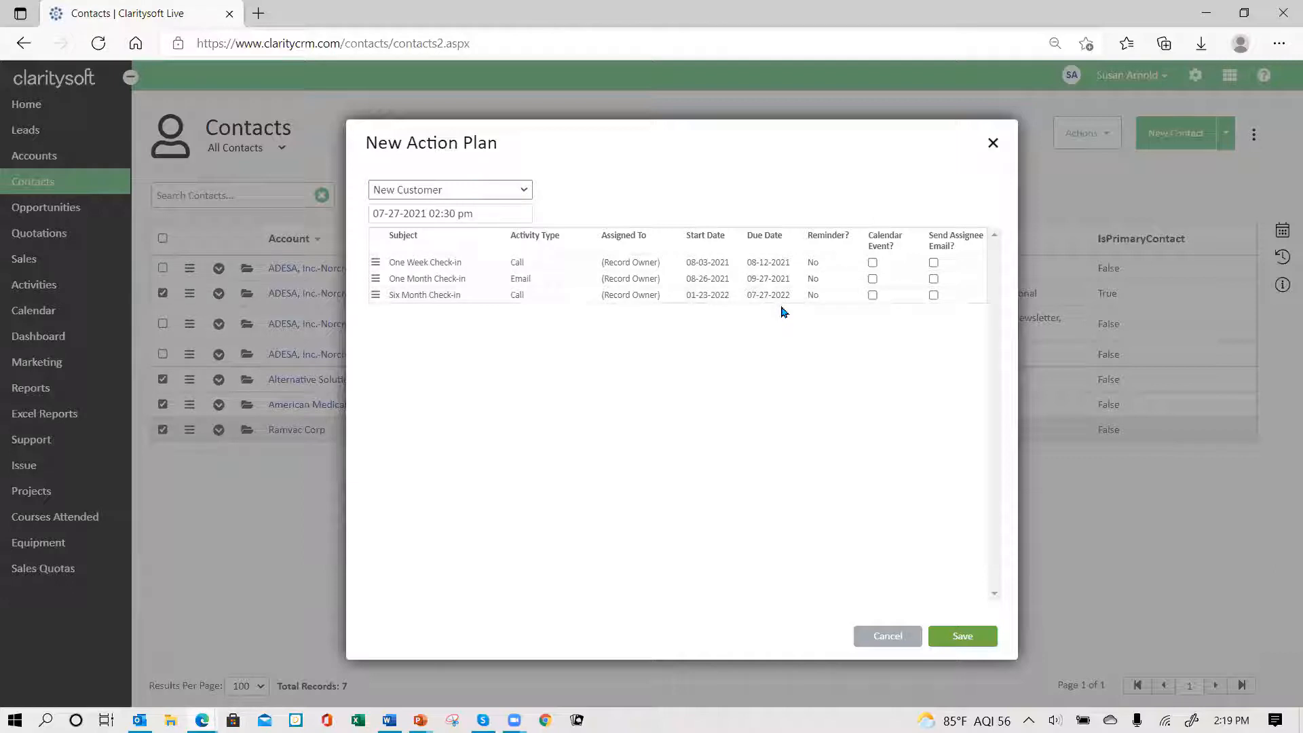
left_click(497, 216)
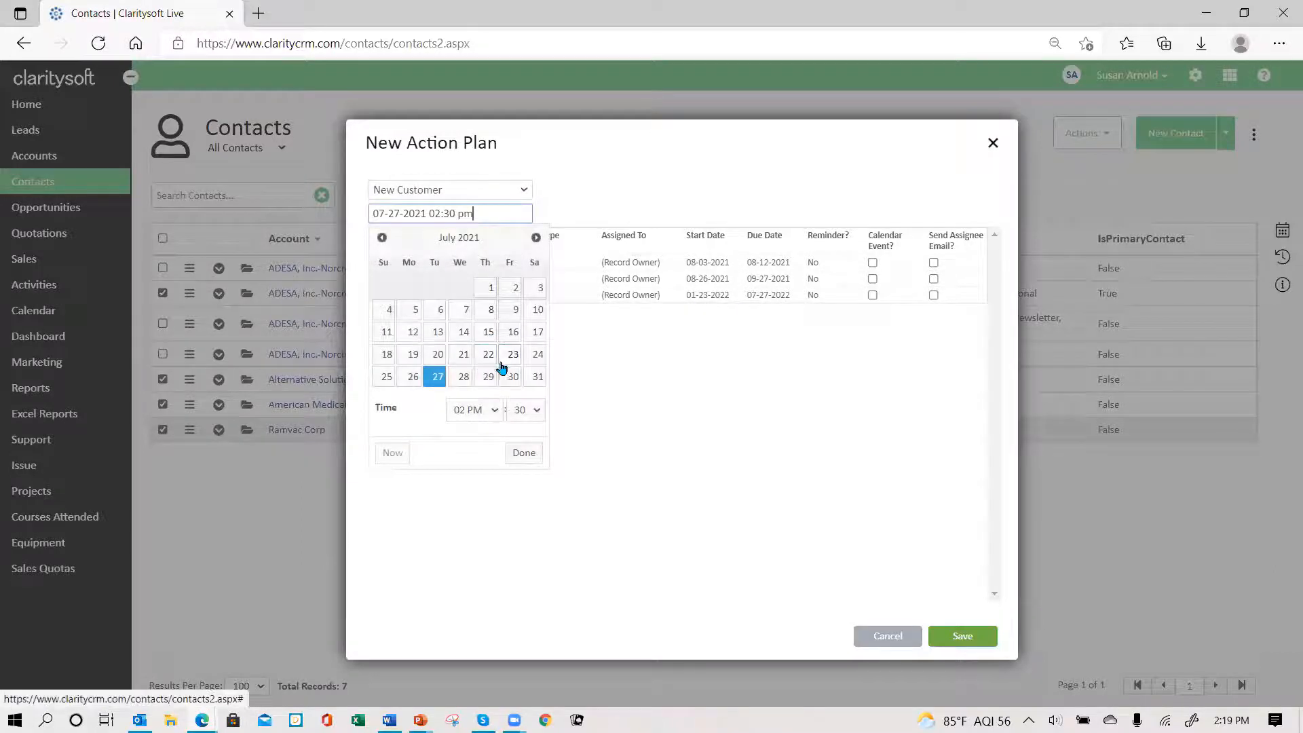
left_click(538, 237)
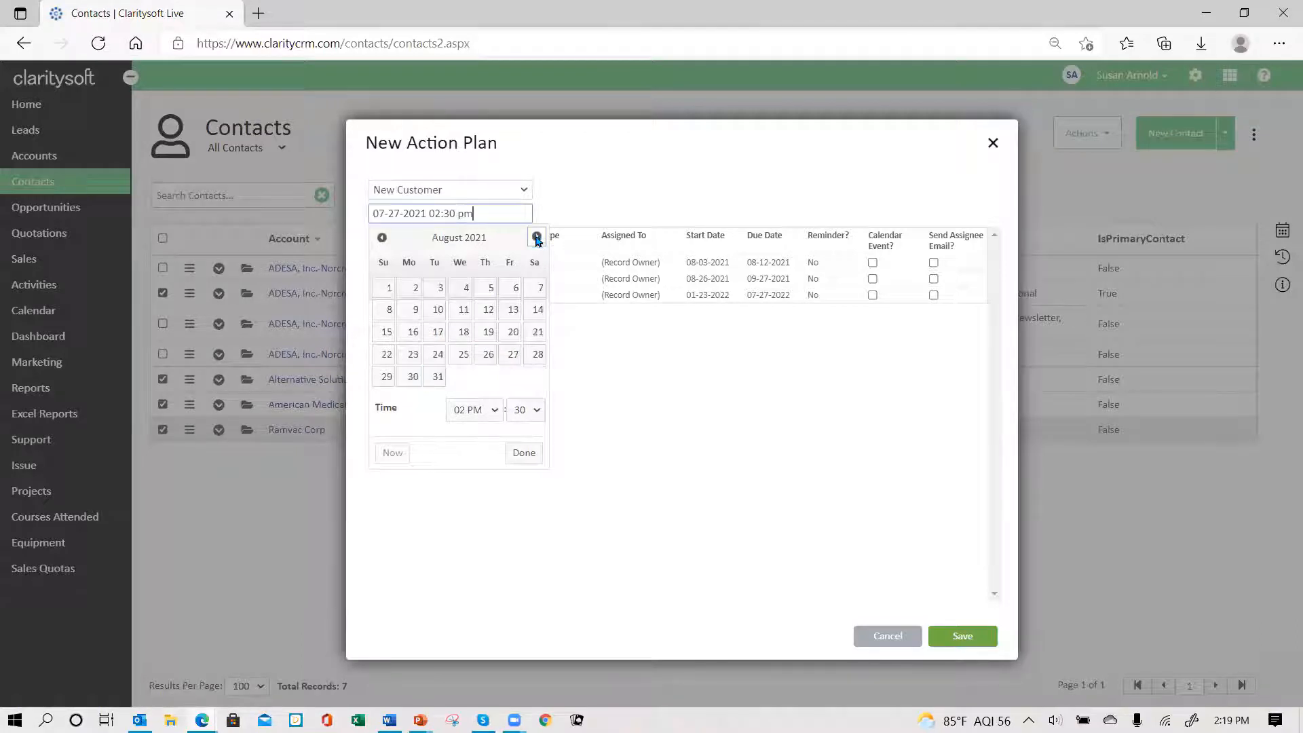
left_click(417, 290)
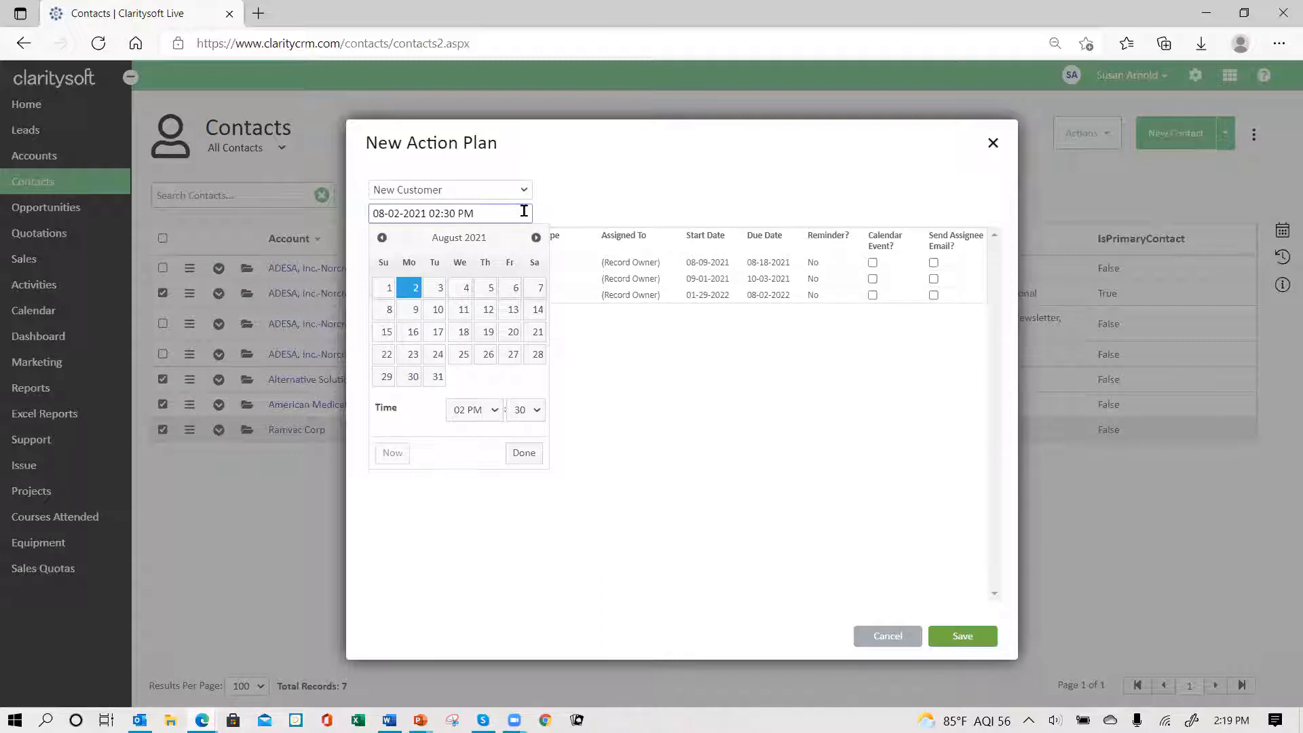
left_click(527, 456)
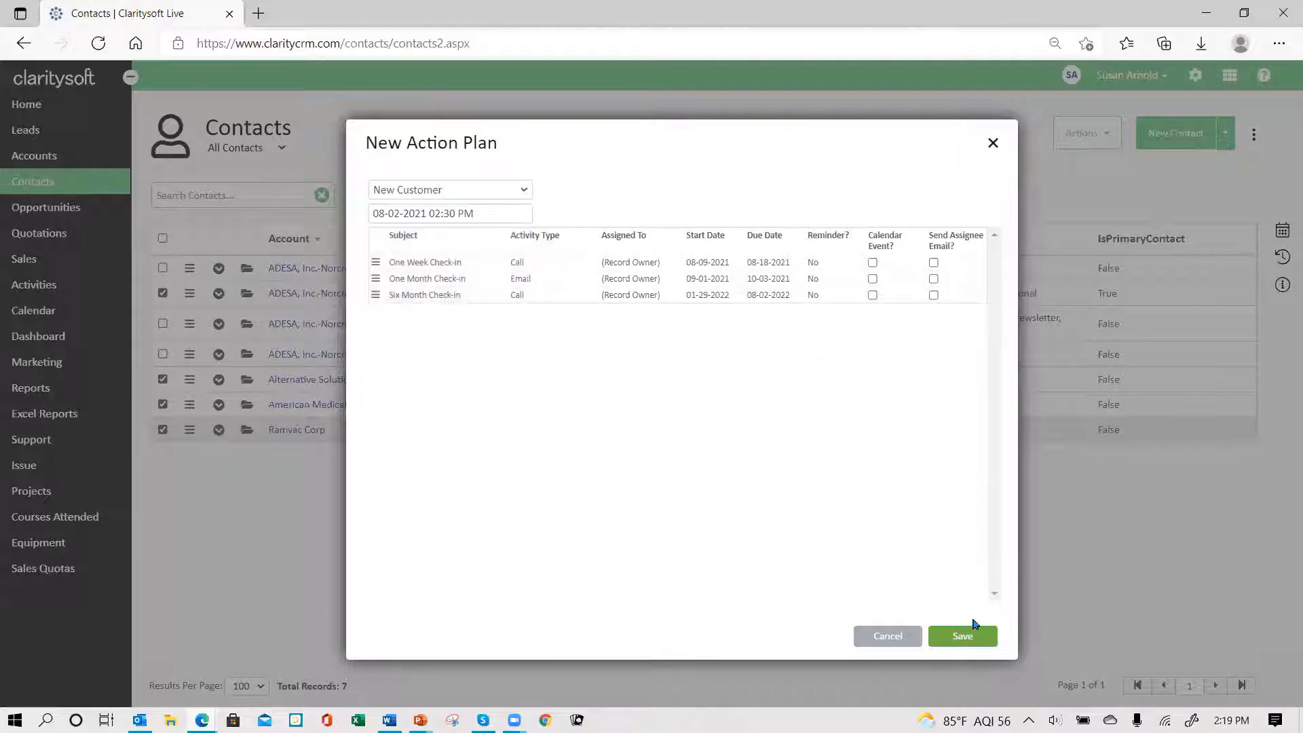
left_click(963, 636)
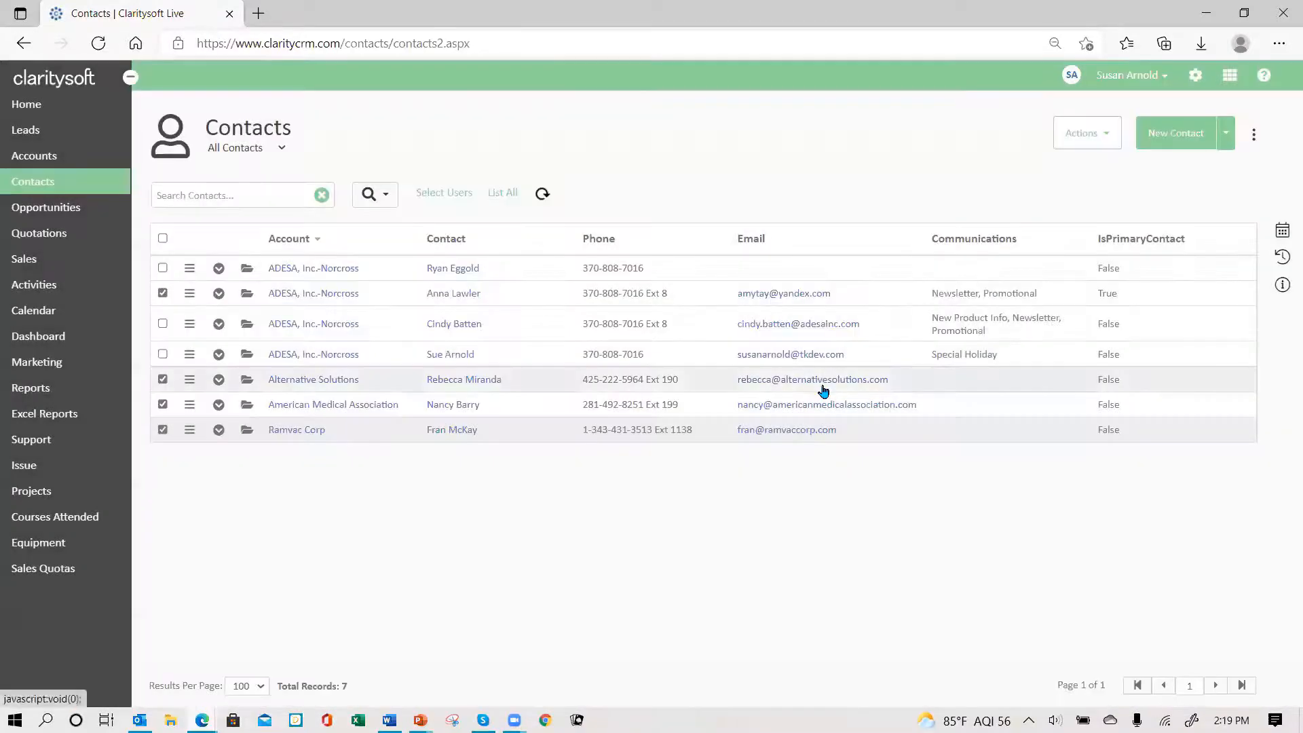
left_click(219, 299)
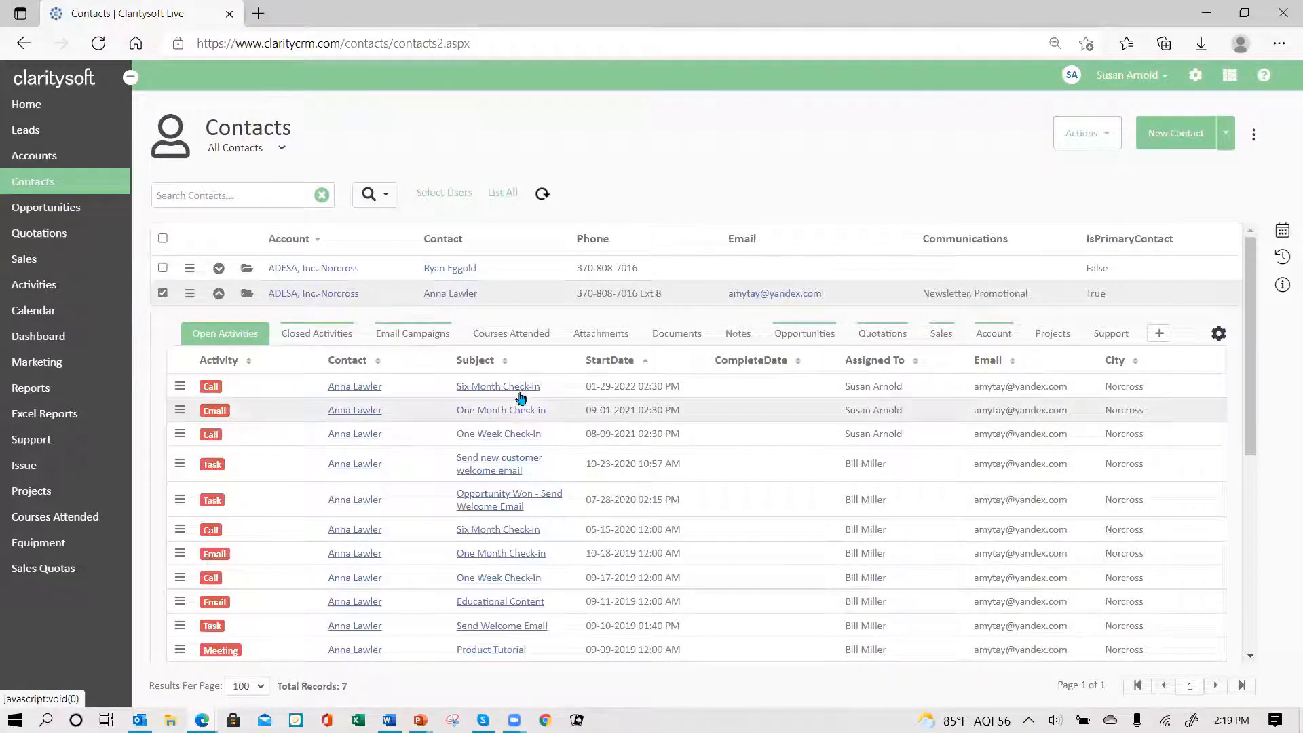
left_click(643, 362)
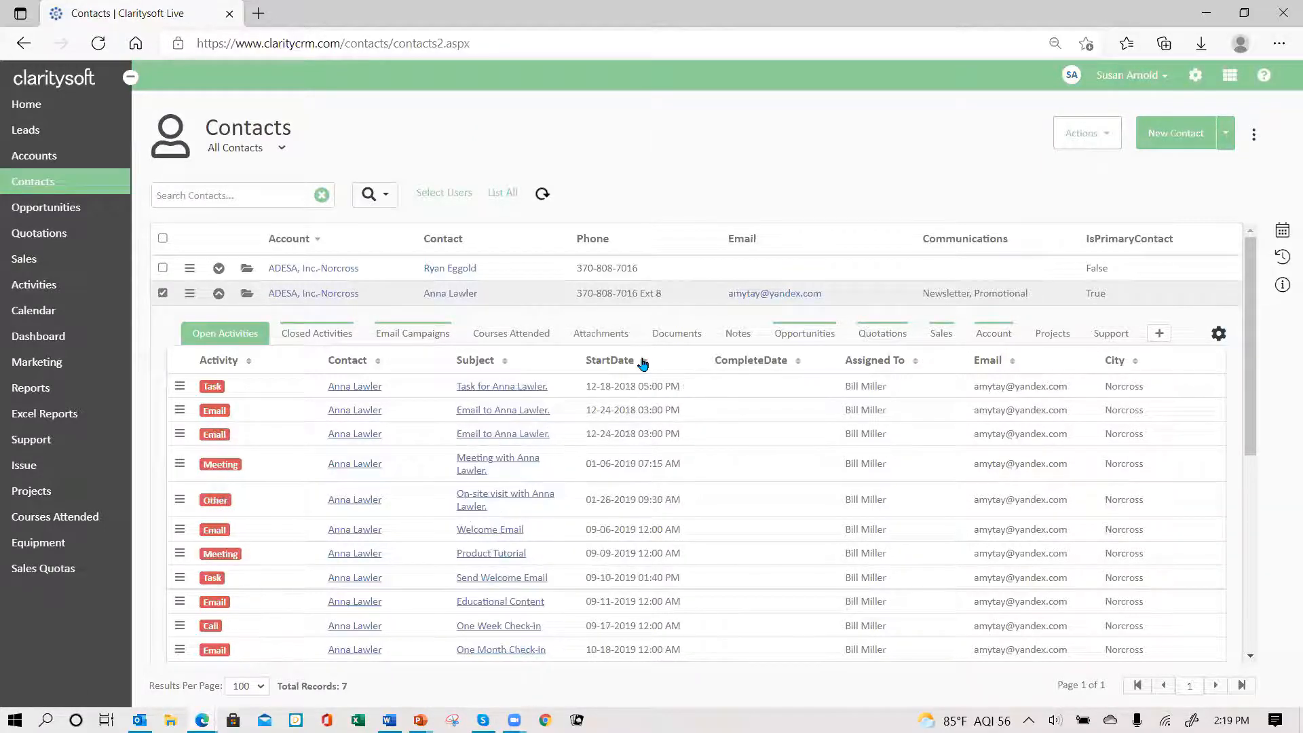
left_click(643, 362)
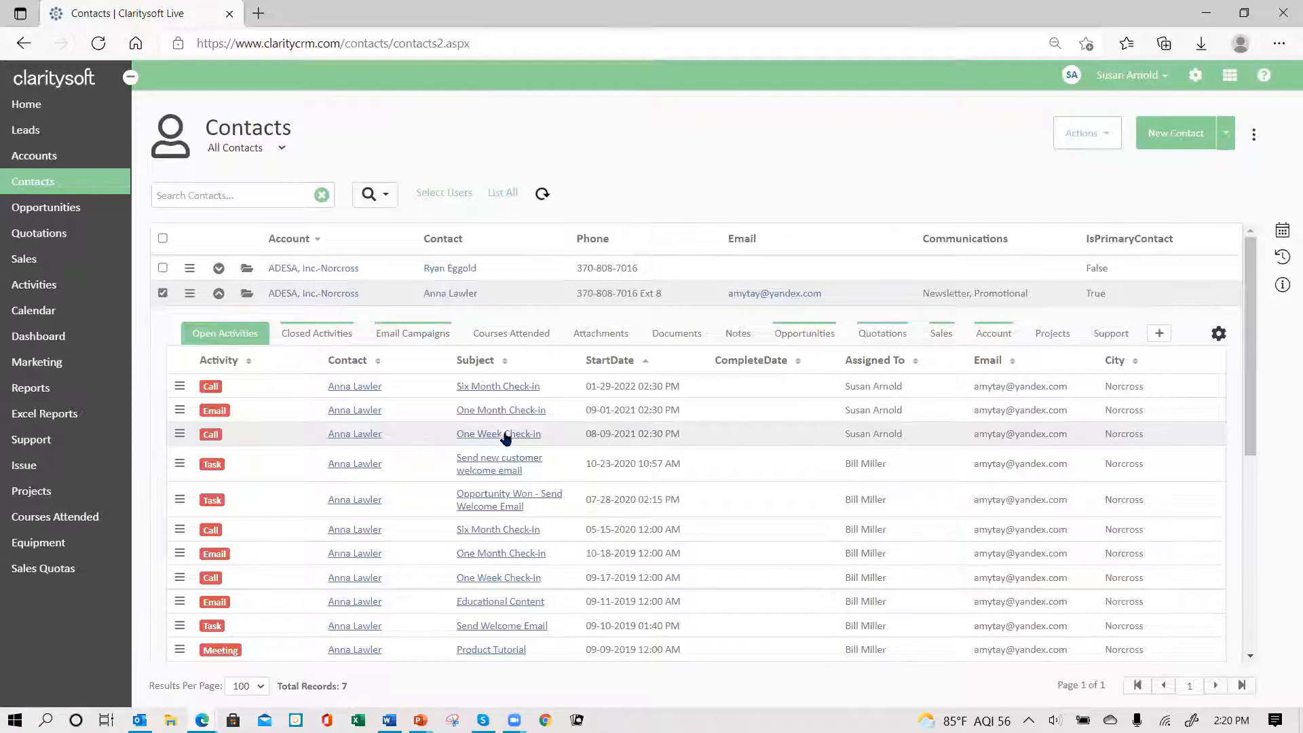
left_click(219, 295)
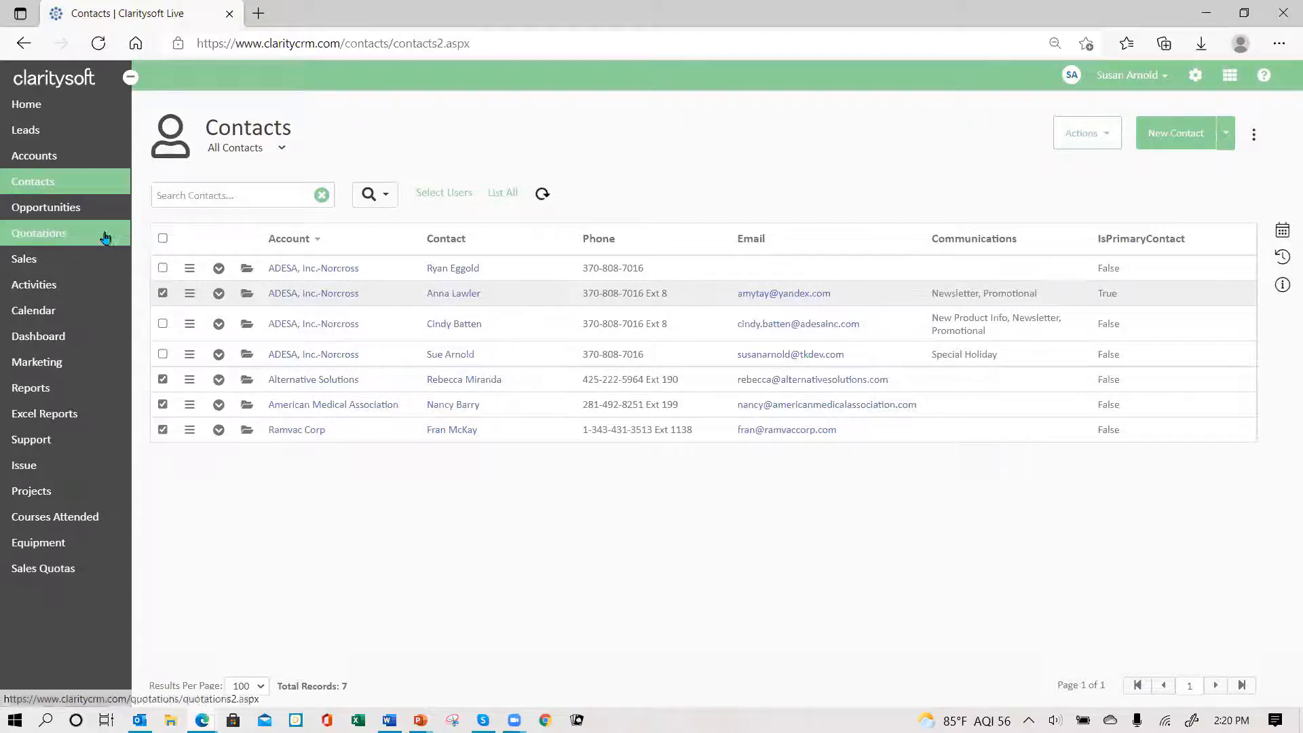
left_click(59, 216)
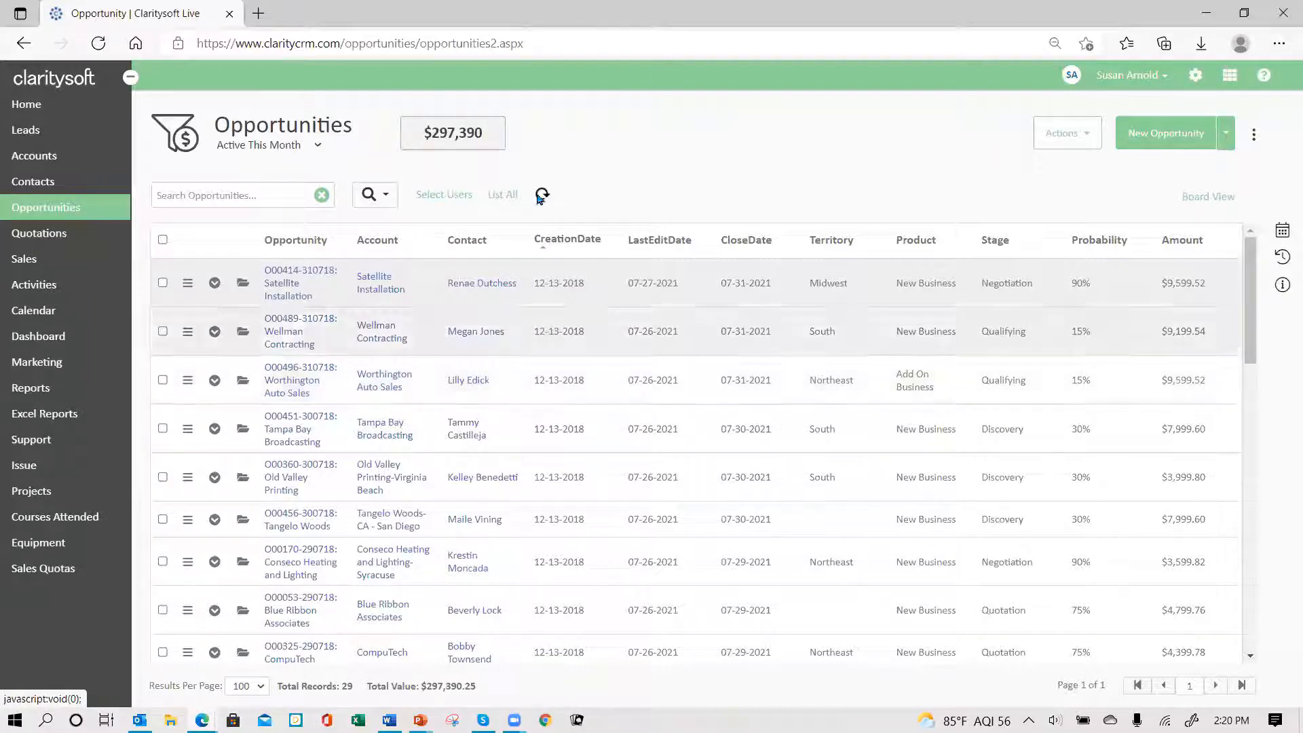
left_click(246, 283)
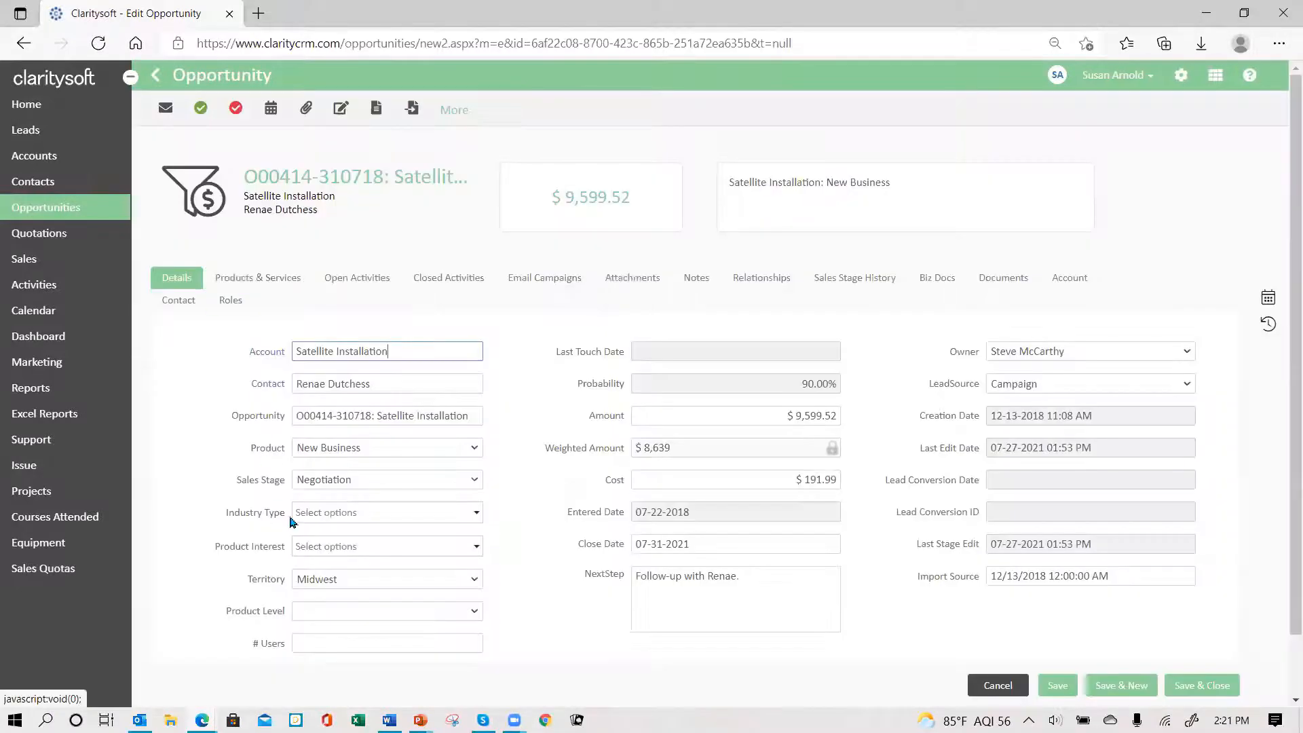
- Review the Sales Stage options, then cancel, leaving Satellite Installation at Negotiation
left_click(473, 479)
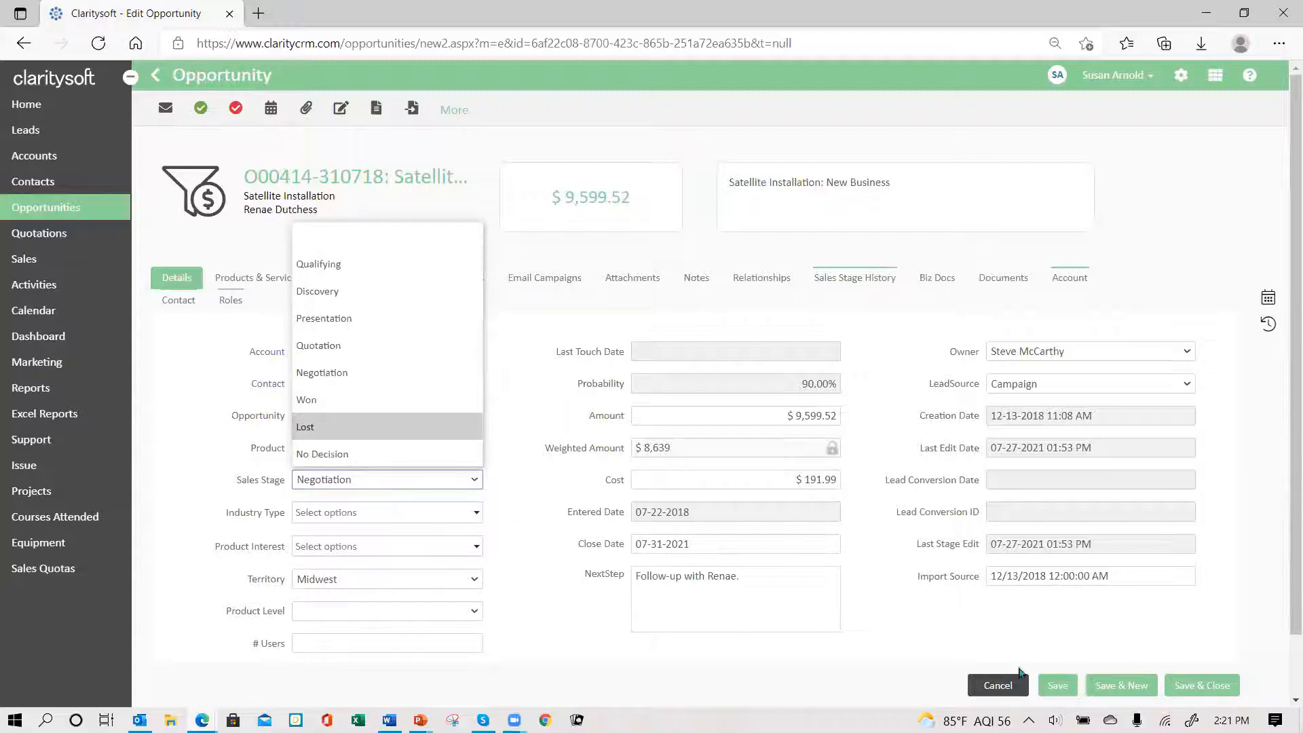
left_click(999, 683)
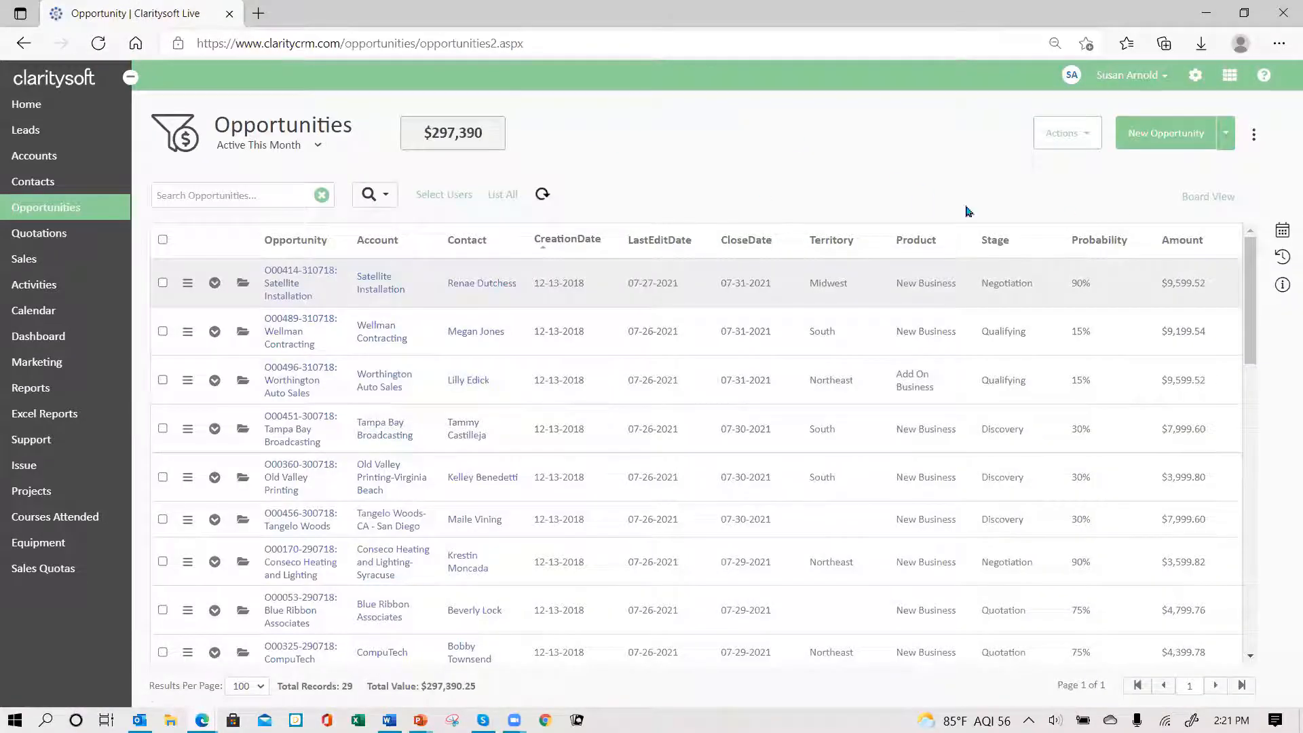
- Open the settings, expand Workflow Automation, and go to its email Templates list
left_click(1194, 76)
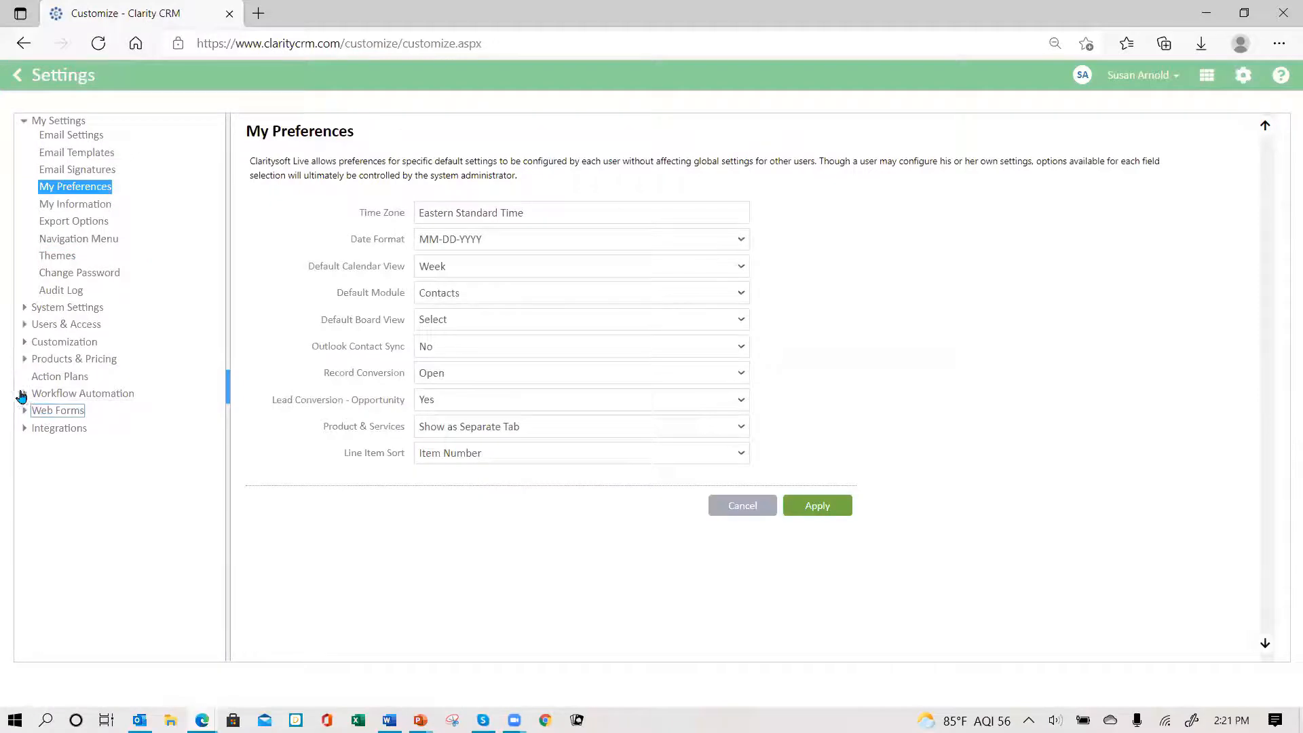
left_click(23, 393)
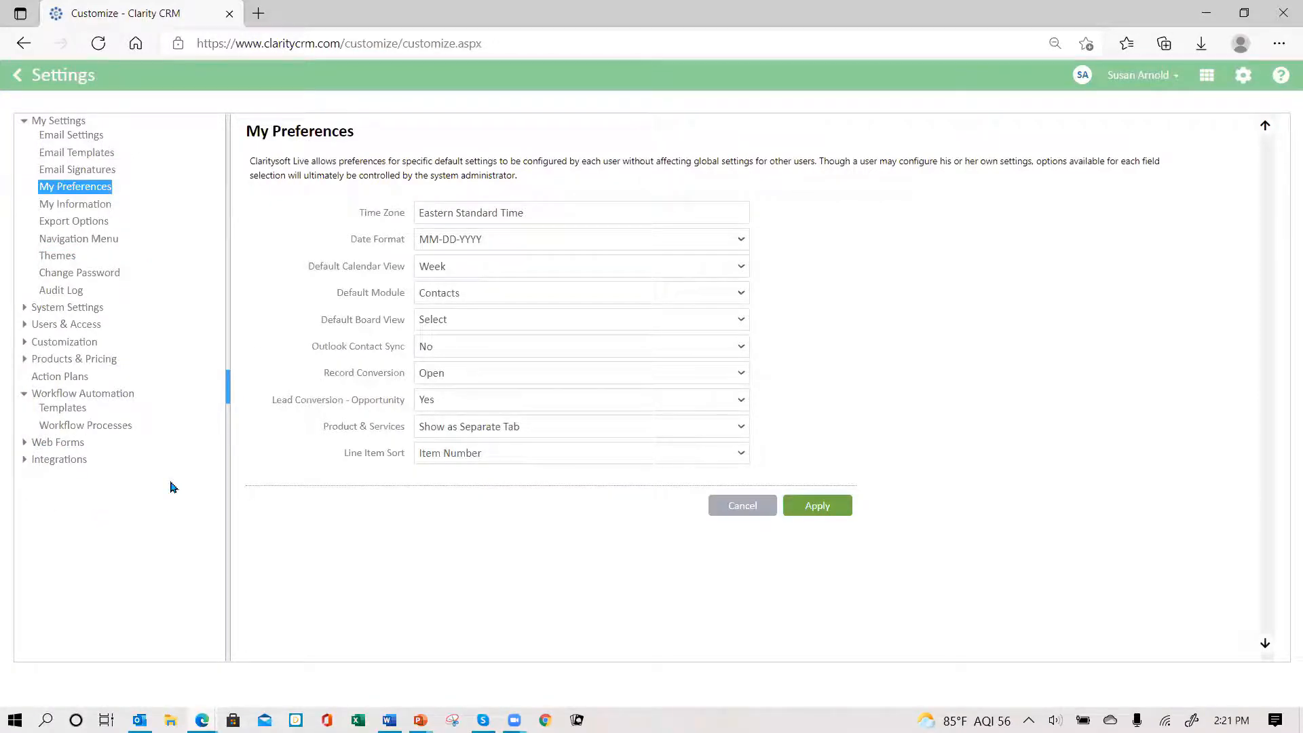
left_click(66, 425)
left_click(63, 409)
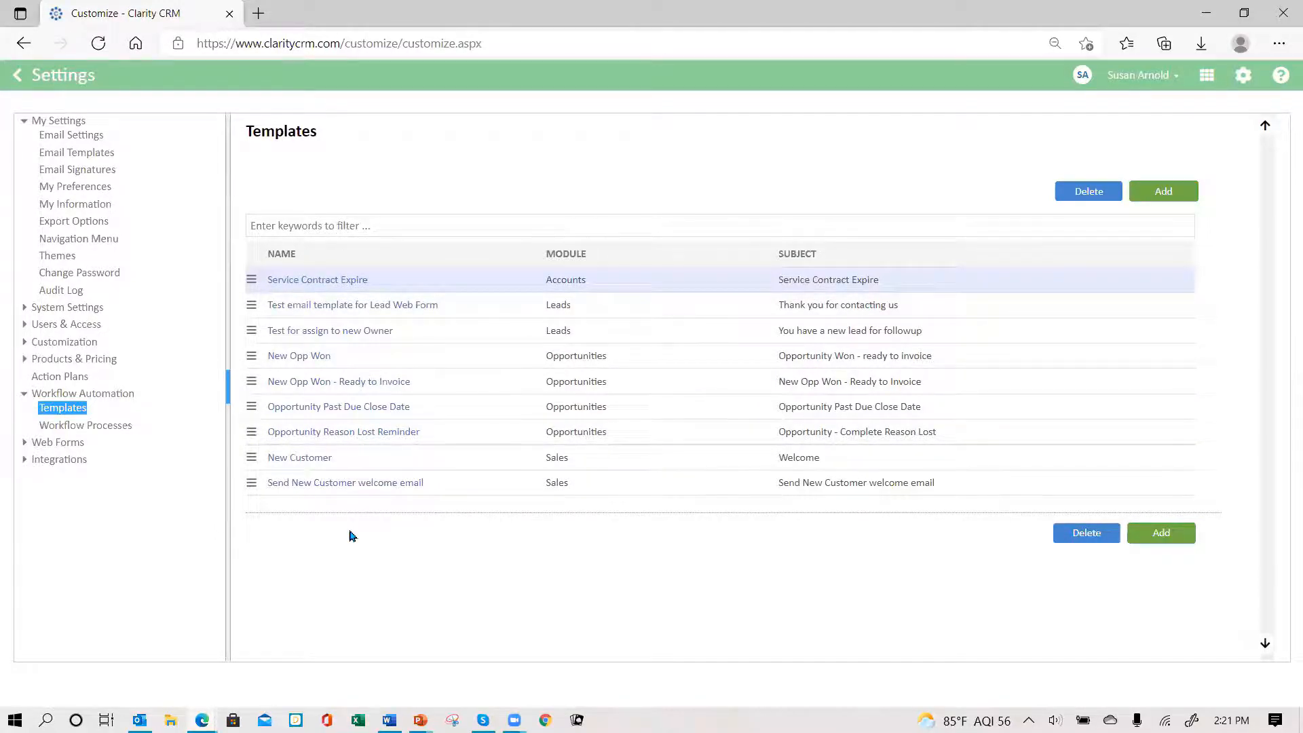
- Add a new email template named 'Won Opp - Send Invoice'
left_click(1169, 197)
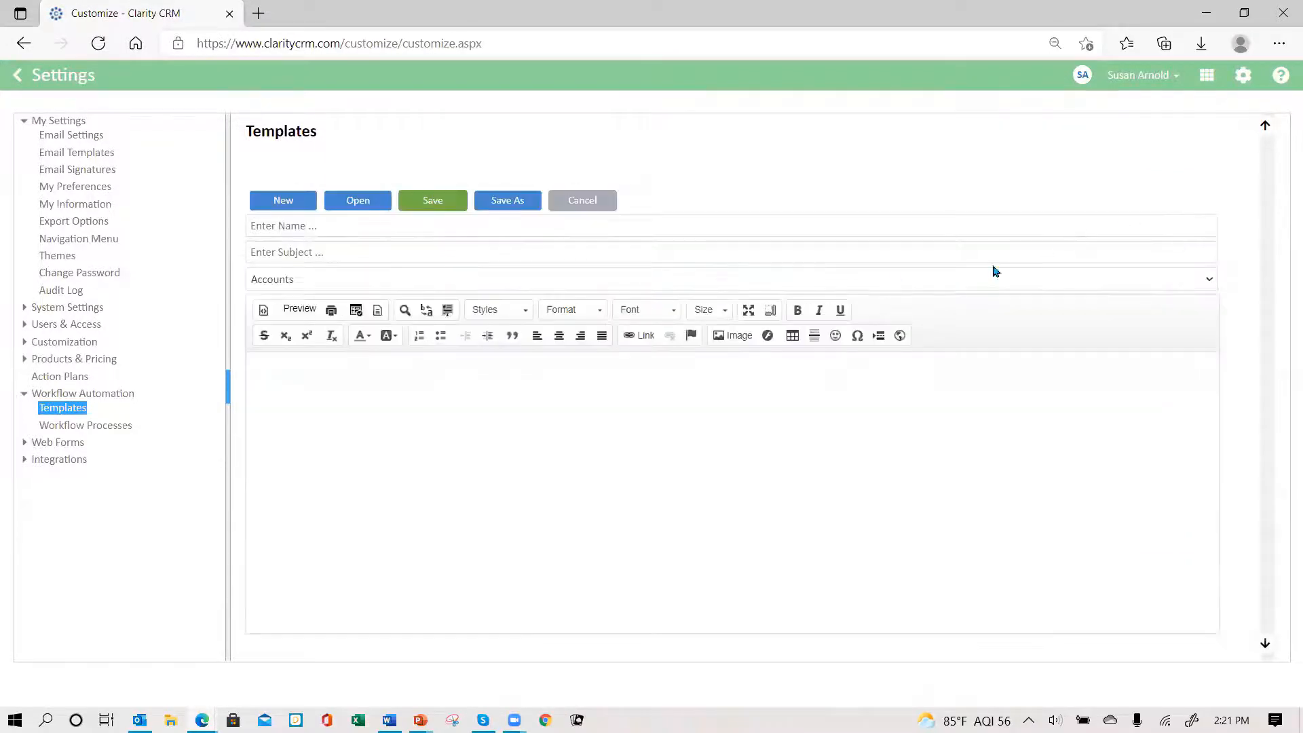
left_click(380, 232)
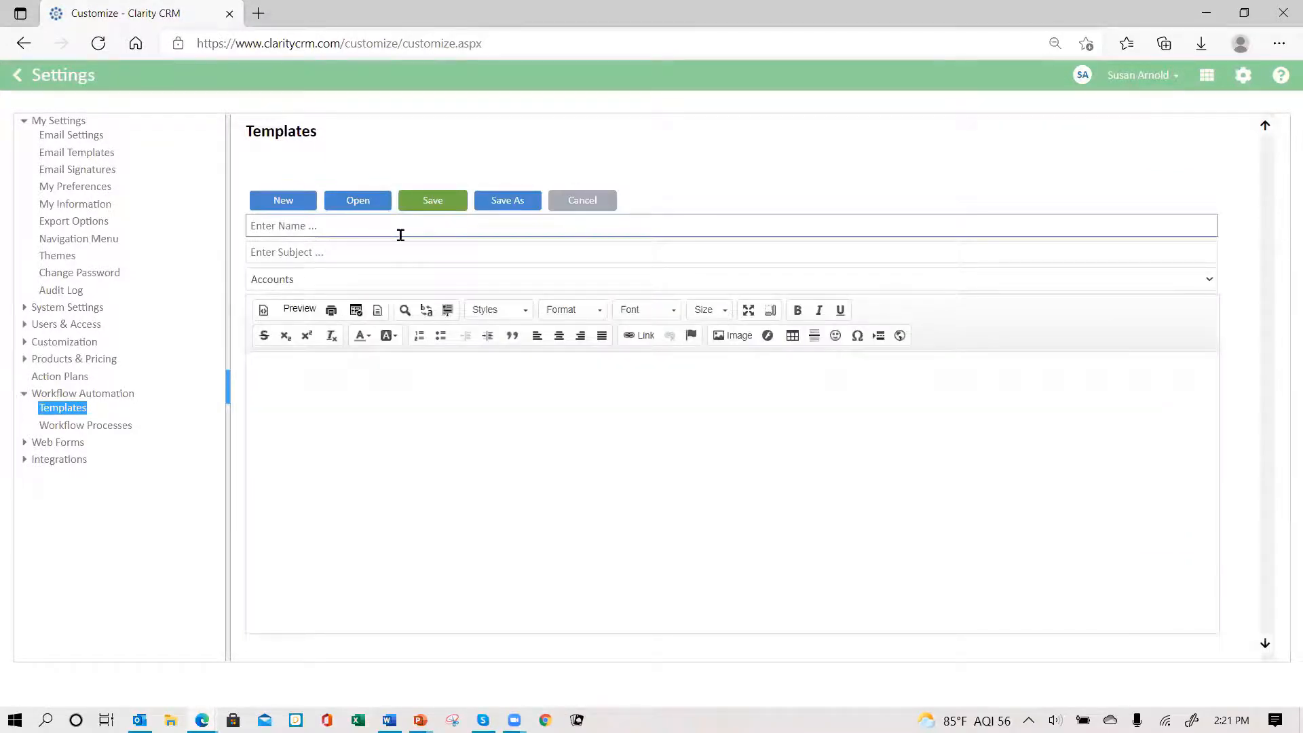
type("Won Opp - Send Invoicwe")
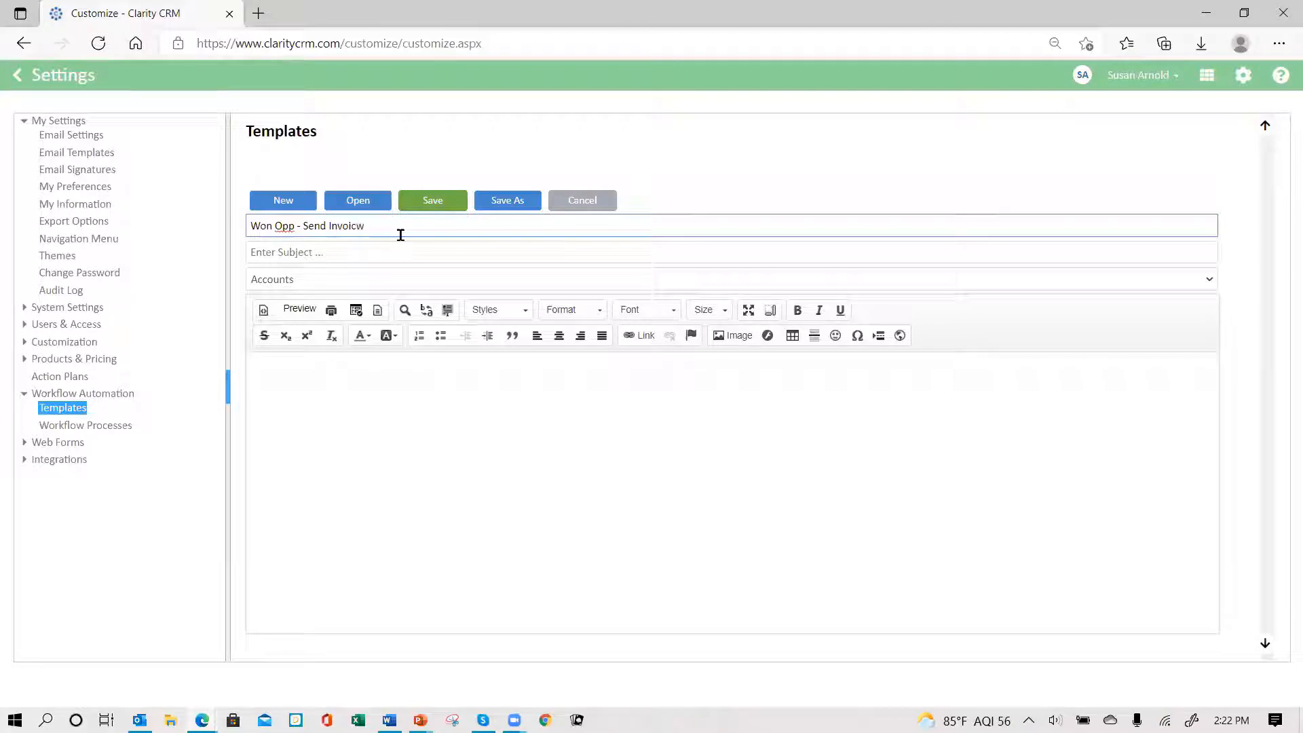
key("BackSpace")
type("e")
- Copy the name into the Subject field and assign the template to the Opportunities module
left_click(303, 250)
left_click_drag(373, 225, 166, 236)
key("ctrl+c")
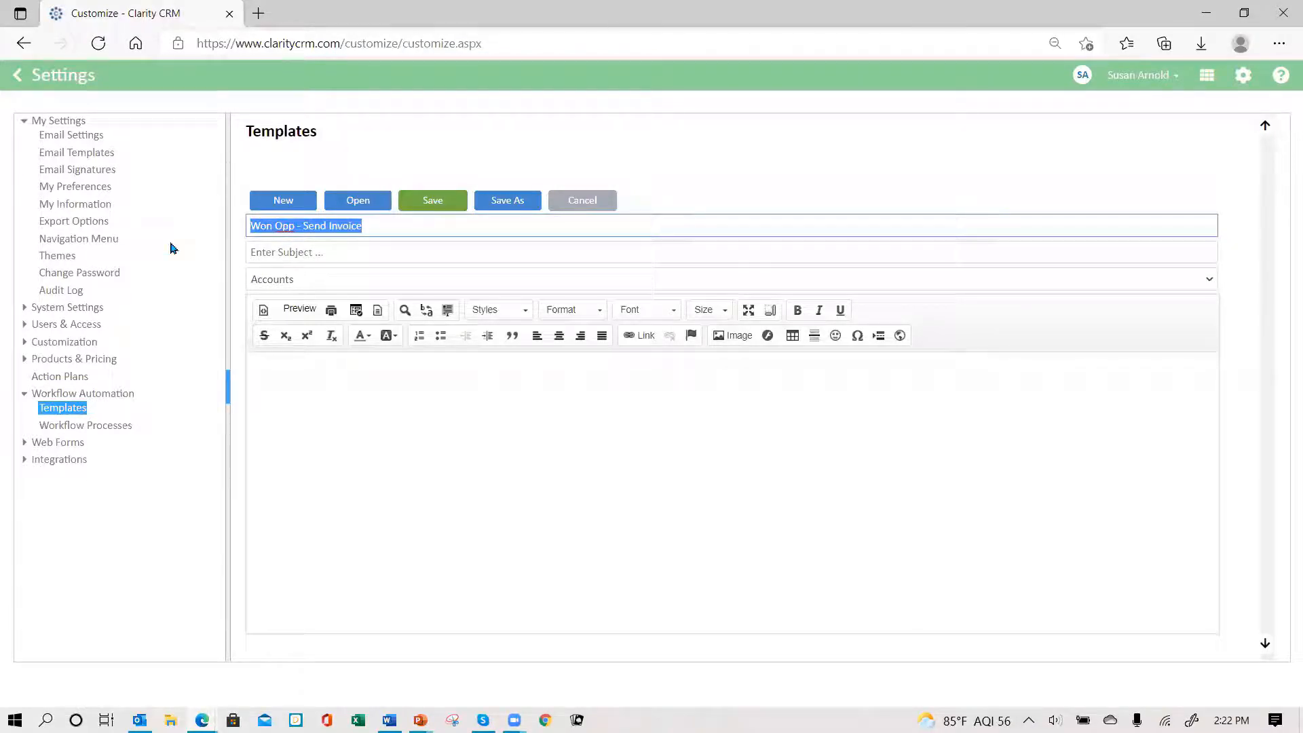
left_click(300, 252)
key("ctrl+v")
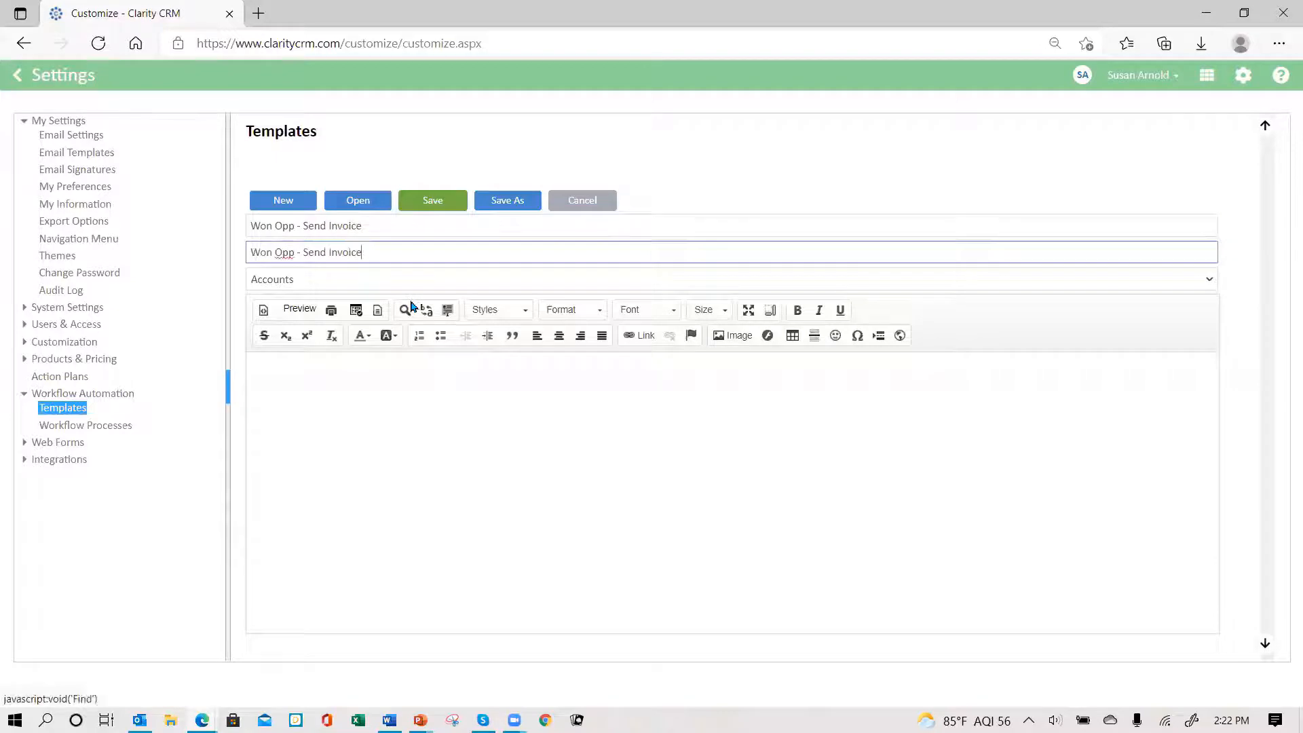
left_click(315, 281)
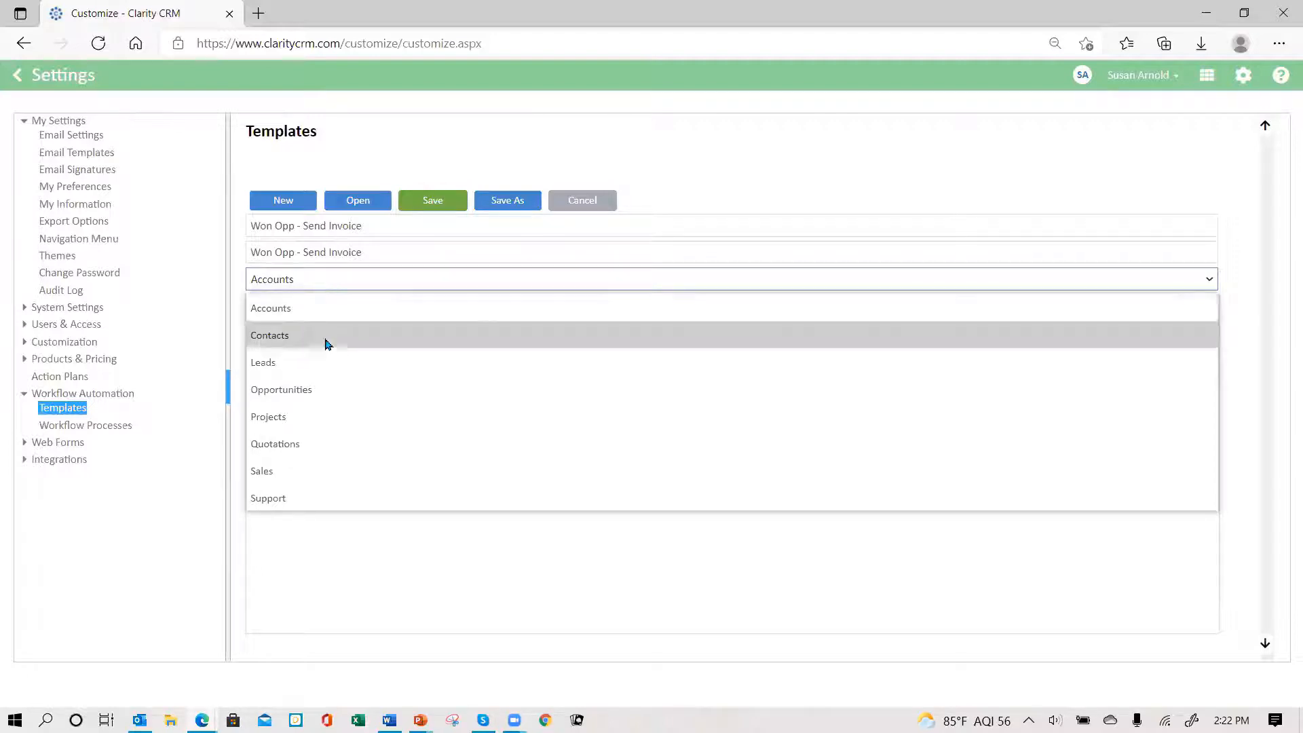
left_click(317, 396)
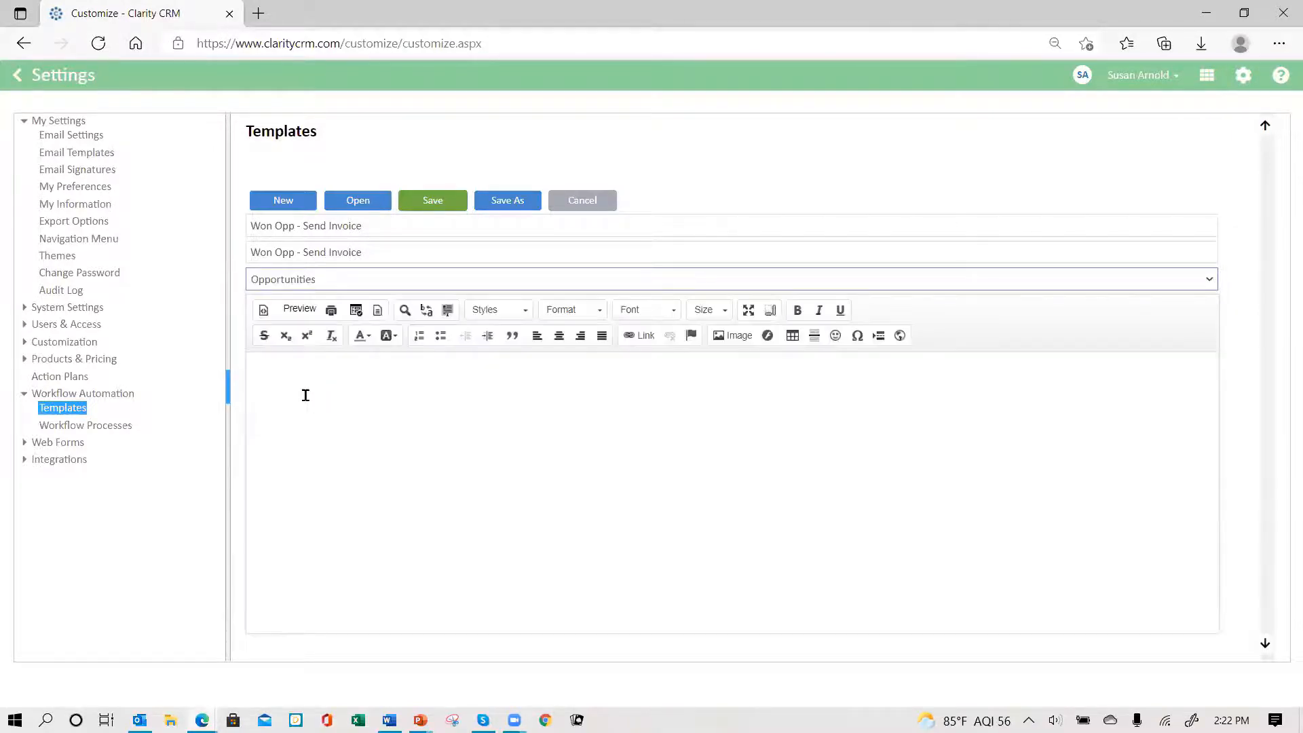
- Paste the prepared Billing note with Account, Contact, Opportunity and Amount lines into the body
left_click(286, 376)
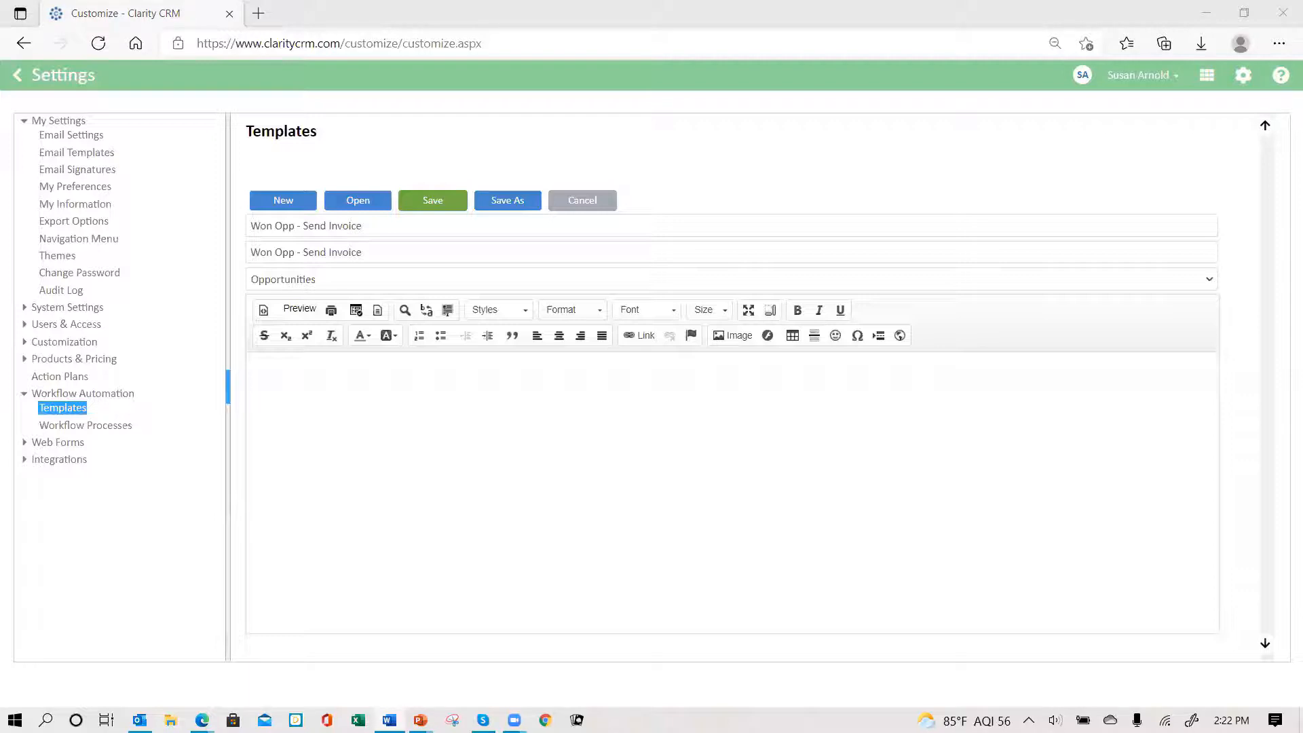
left_click(287, 373)
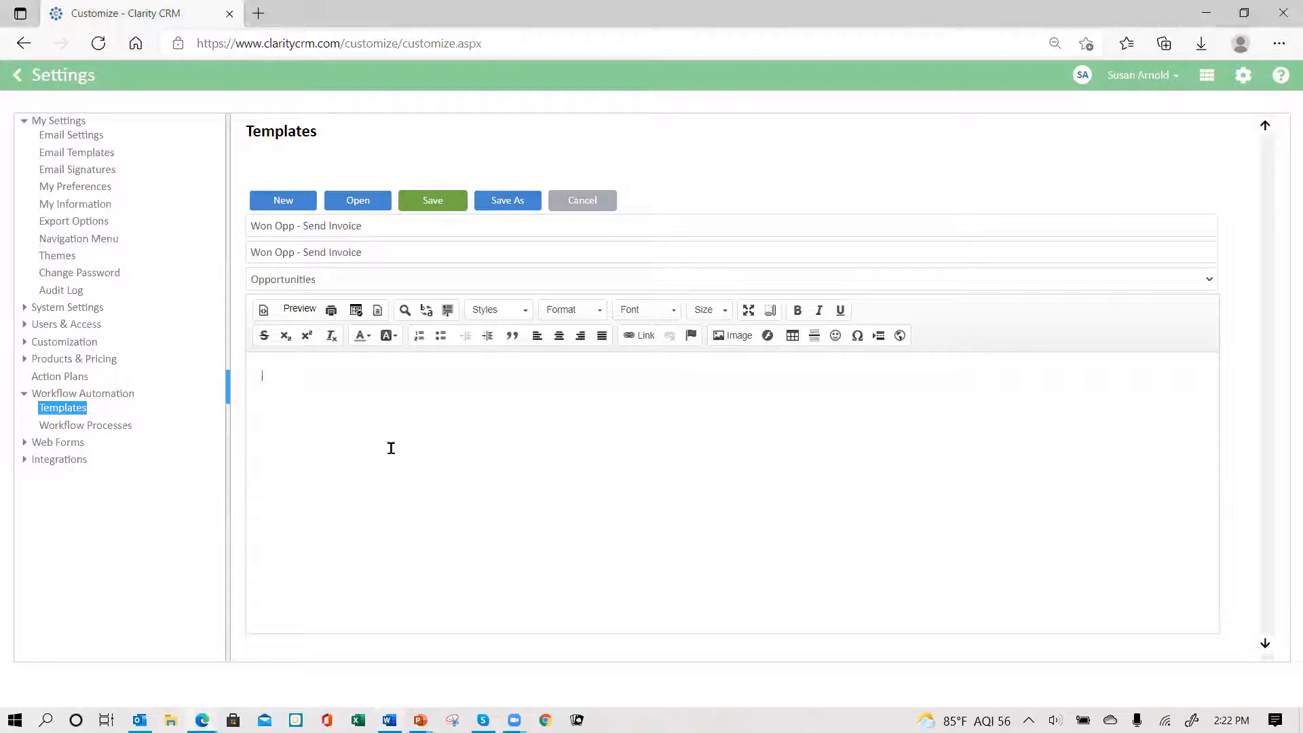
type("Hello Billing, We have won a new opportunity and it is ready to be invoiced.  Account: Contact: Opportunity: Amount:  Thanks,")
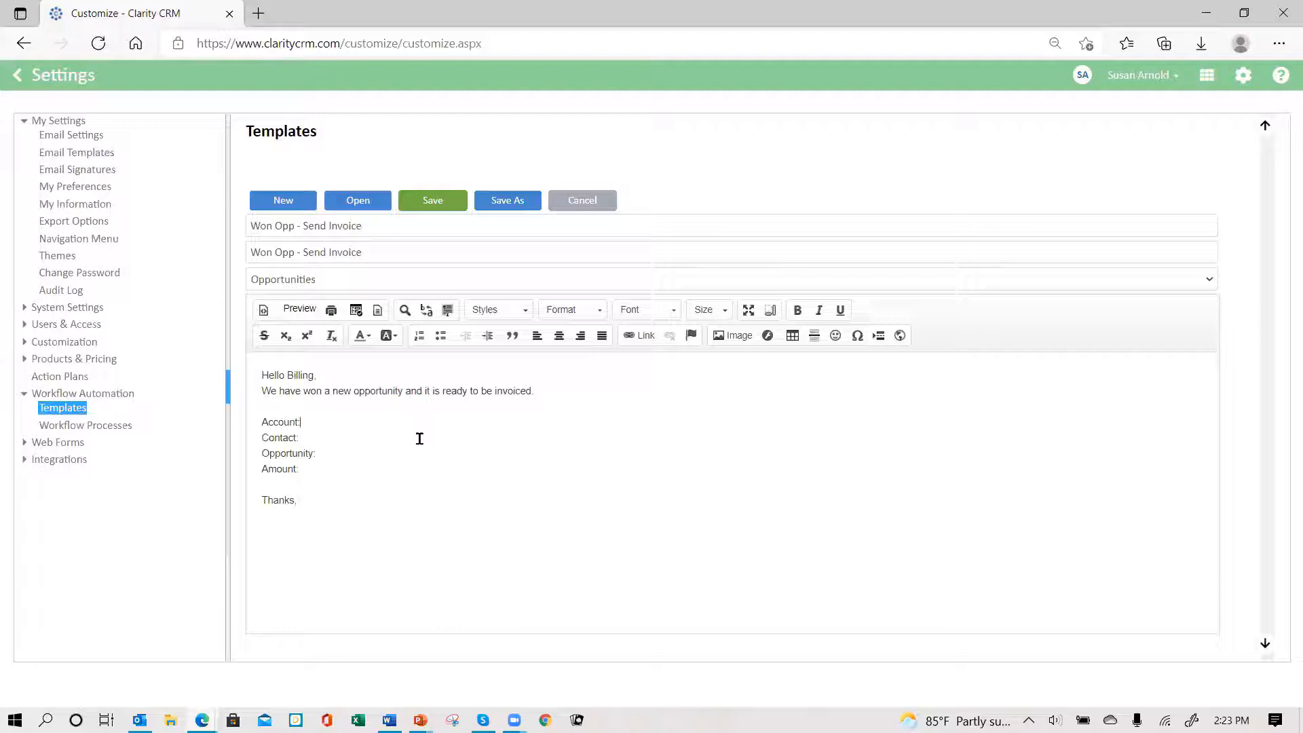
left_click(338, 421)
- Insert the {$account$} and {$contact$} merge fields after the Account: and Contact: labels
left_click(357, 313)
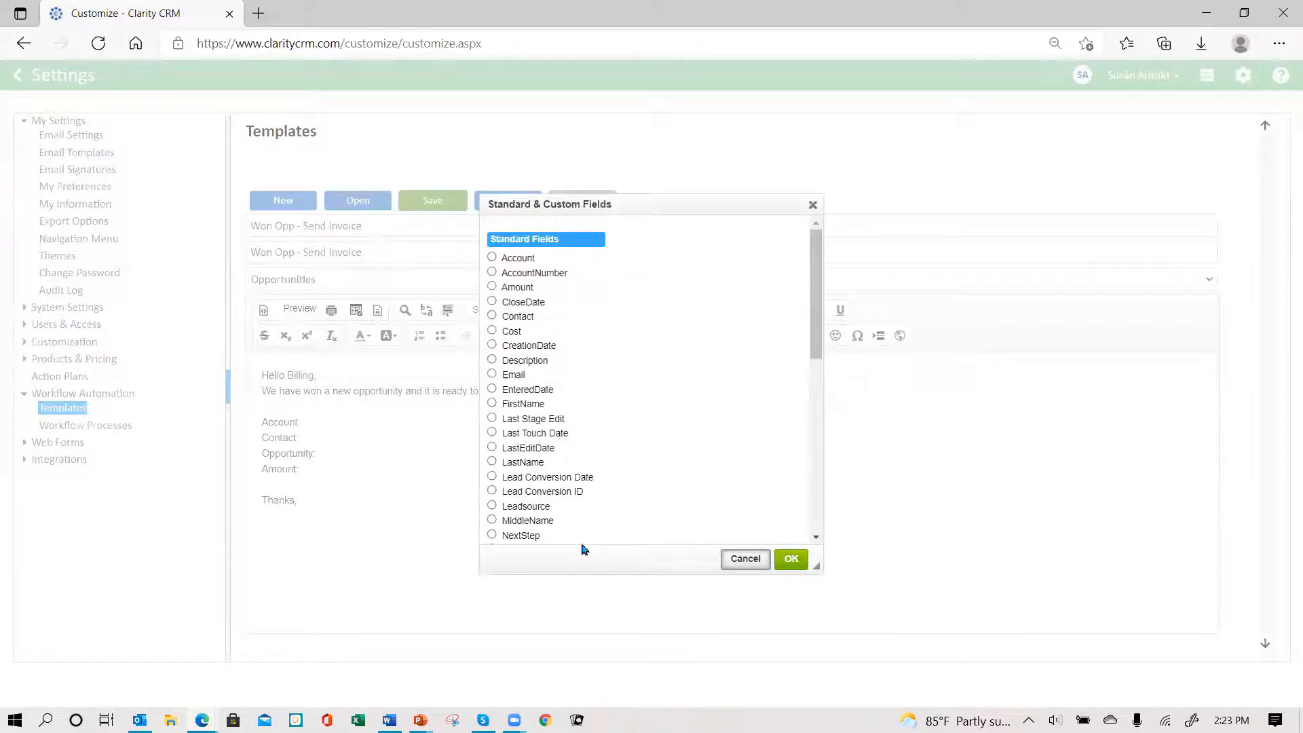
left_click(491, 258)
left_click(791, 558)
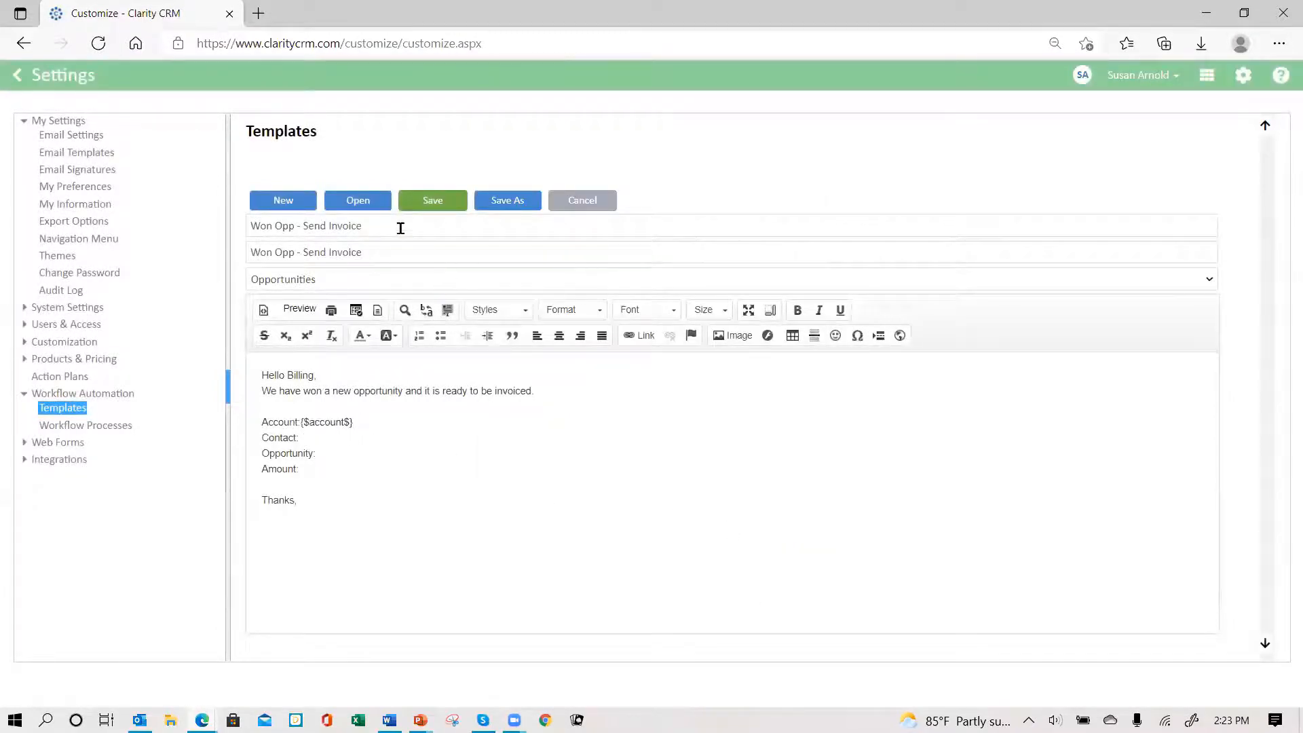
left_click(357, 311)
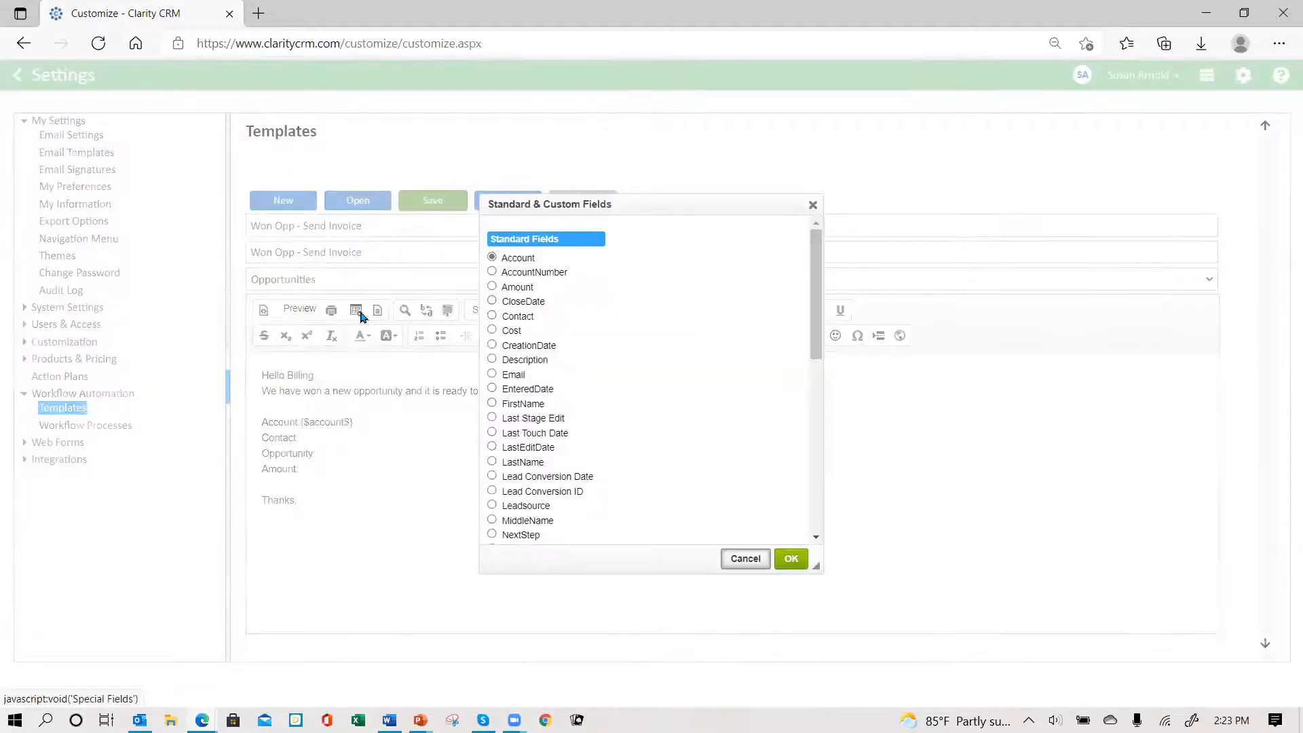
left_click(492, 316)
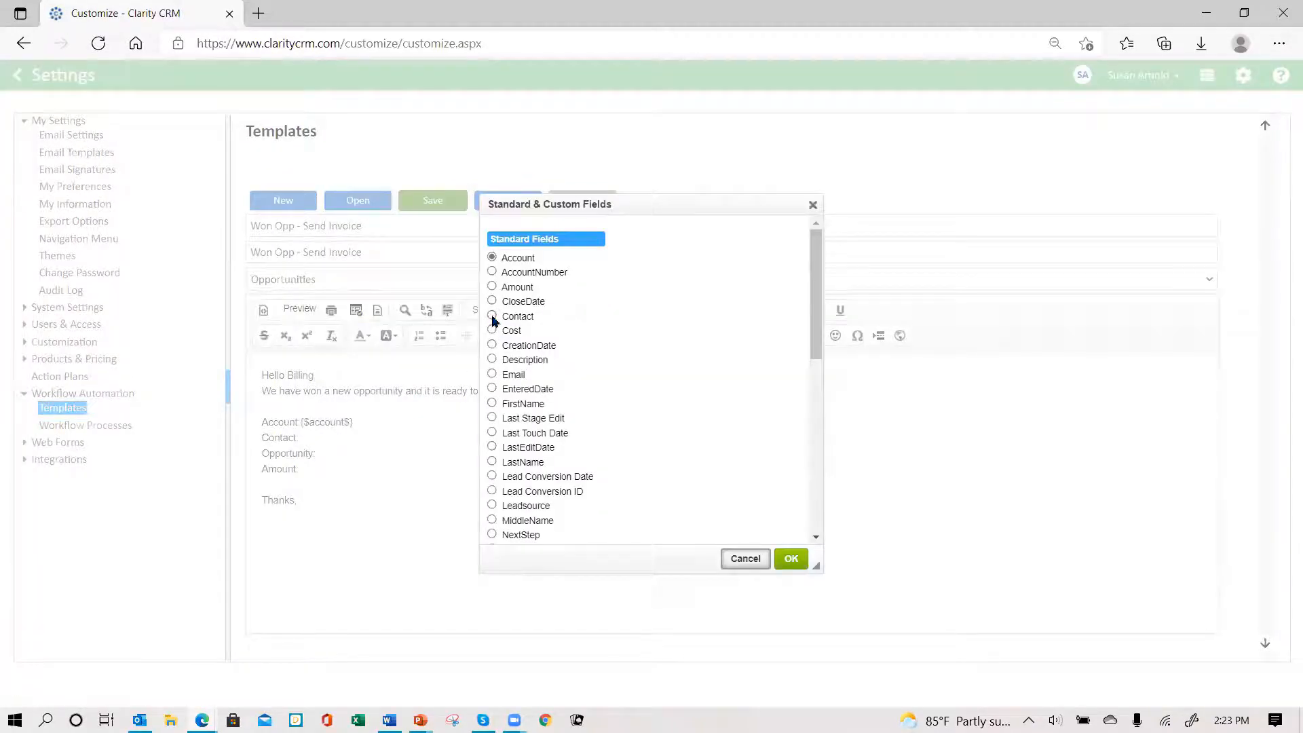
left_click(787, 558)
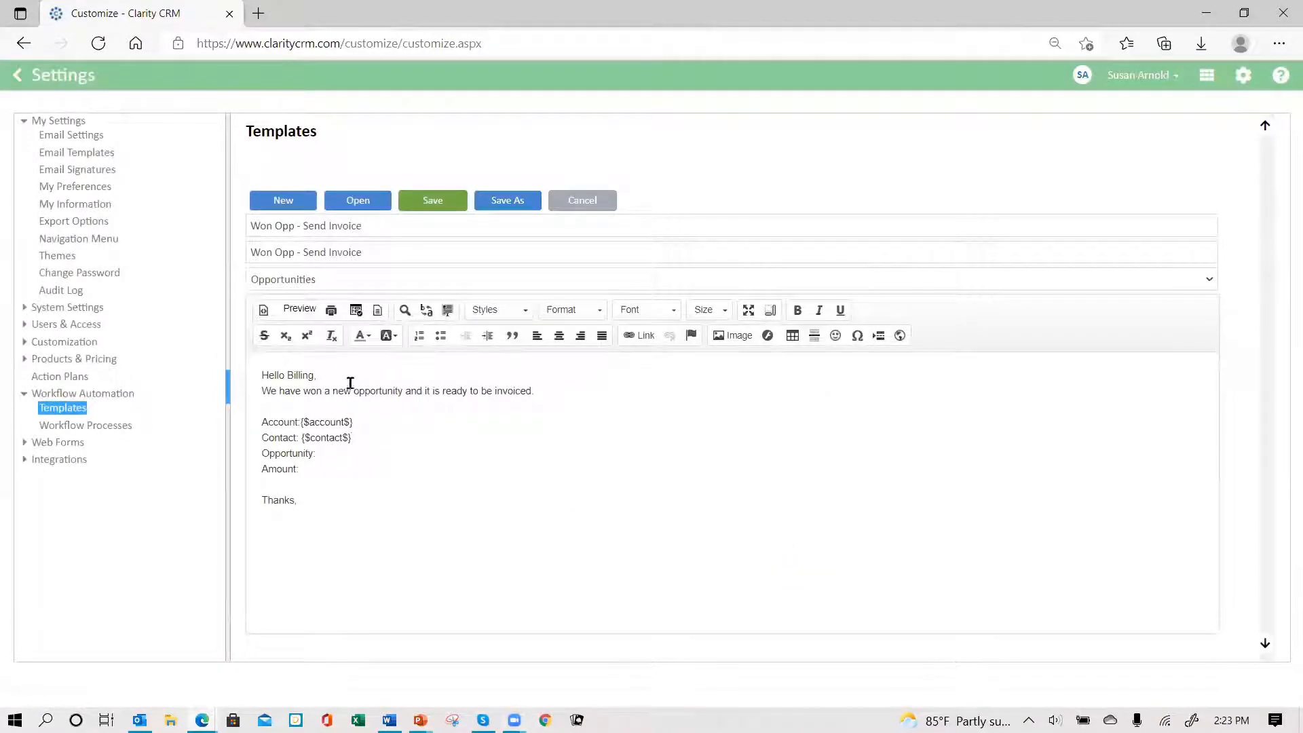
- Insert the {$opportunity$} and {$amount$} merge fields after the Opportunity: and Amount: labels
left_click(356, 312)
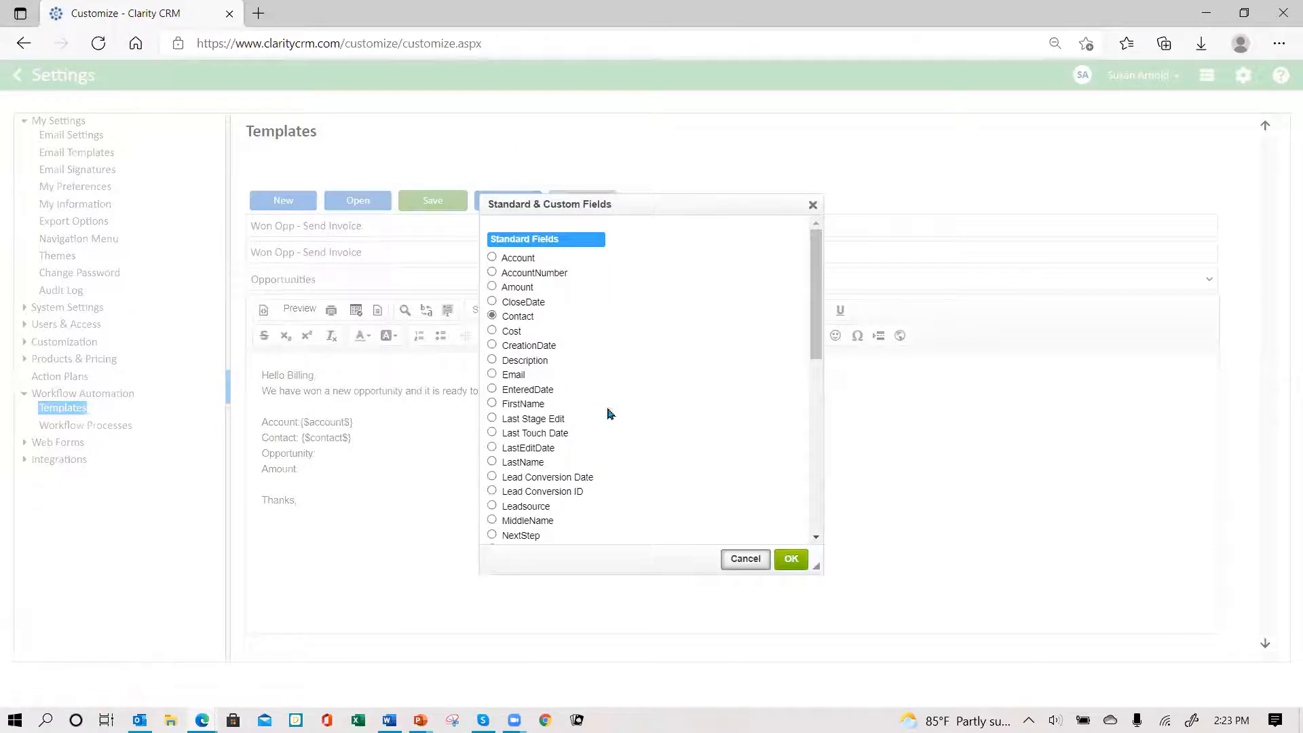
scroll(618, 423, "down", 2)
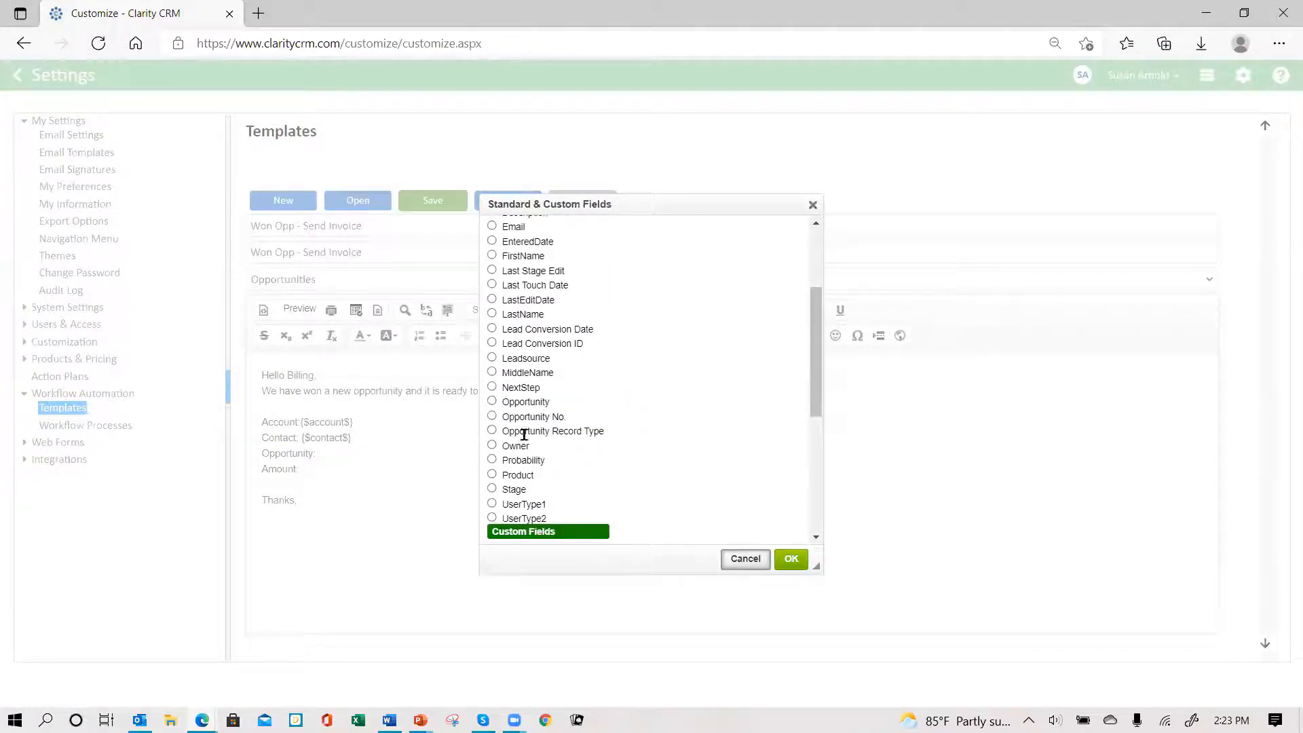
left_click(492, 400)
left_click(791, 558)
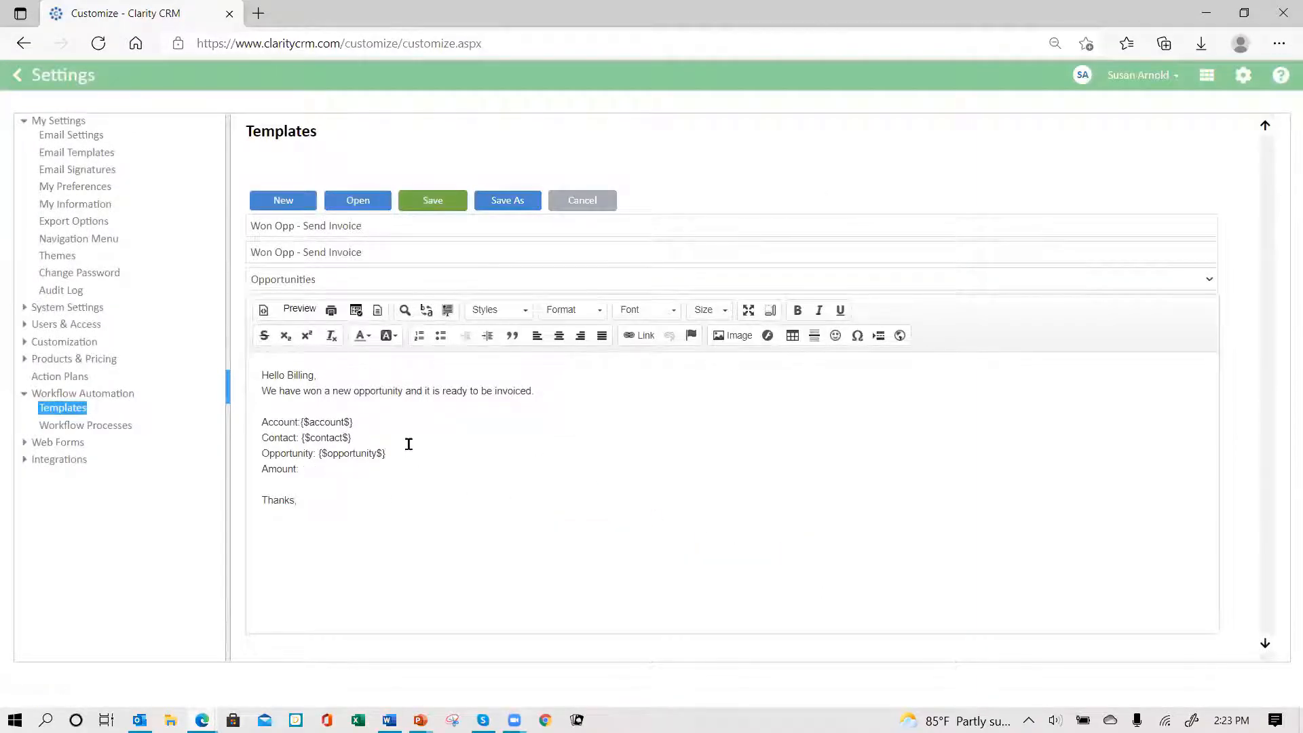
left_click(355, 313)
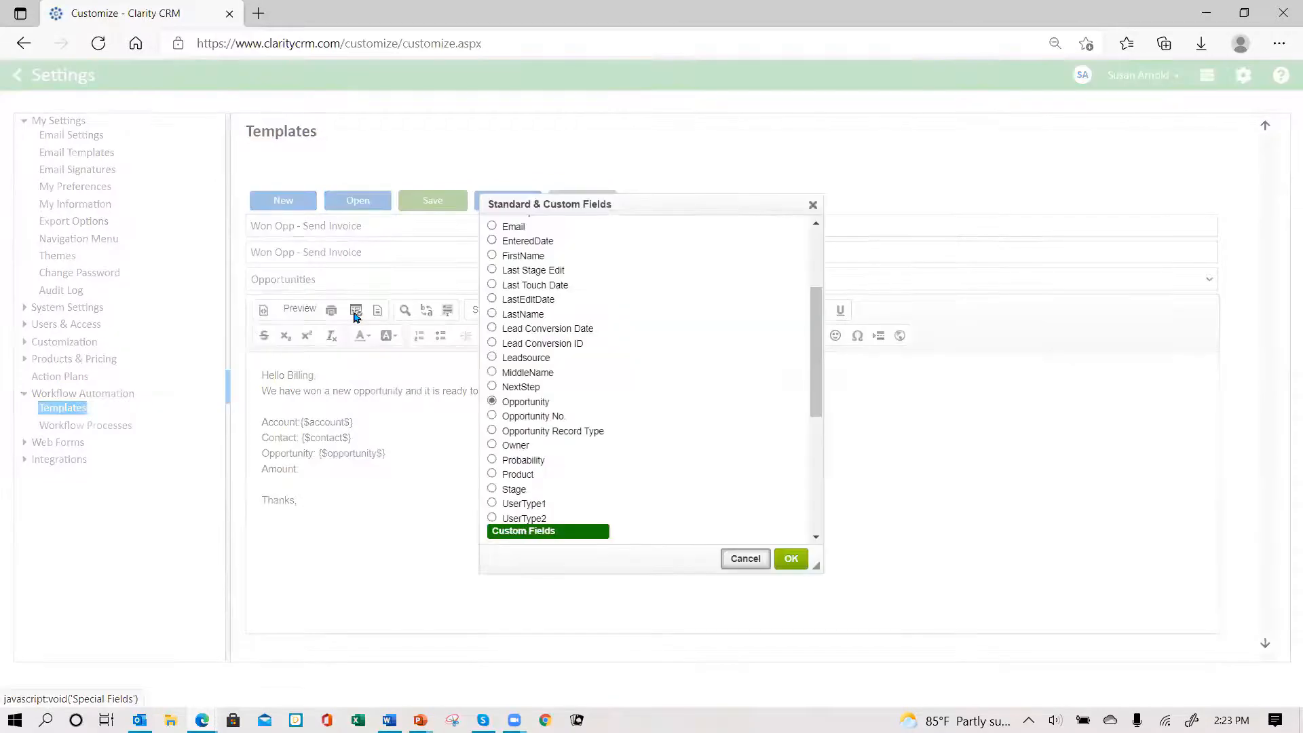
scroll(637, 446, "up", 2)
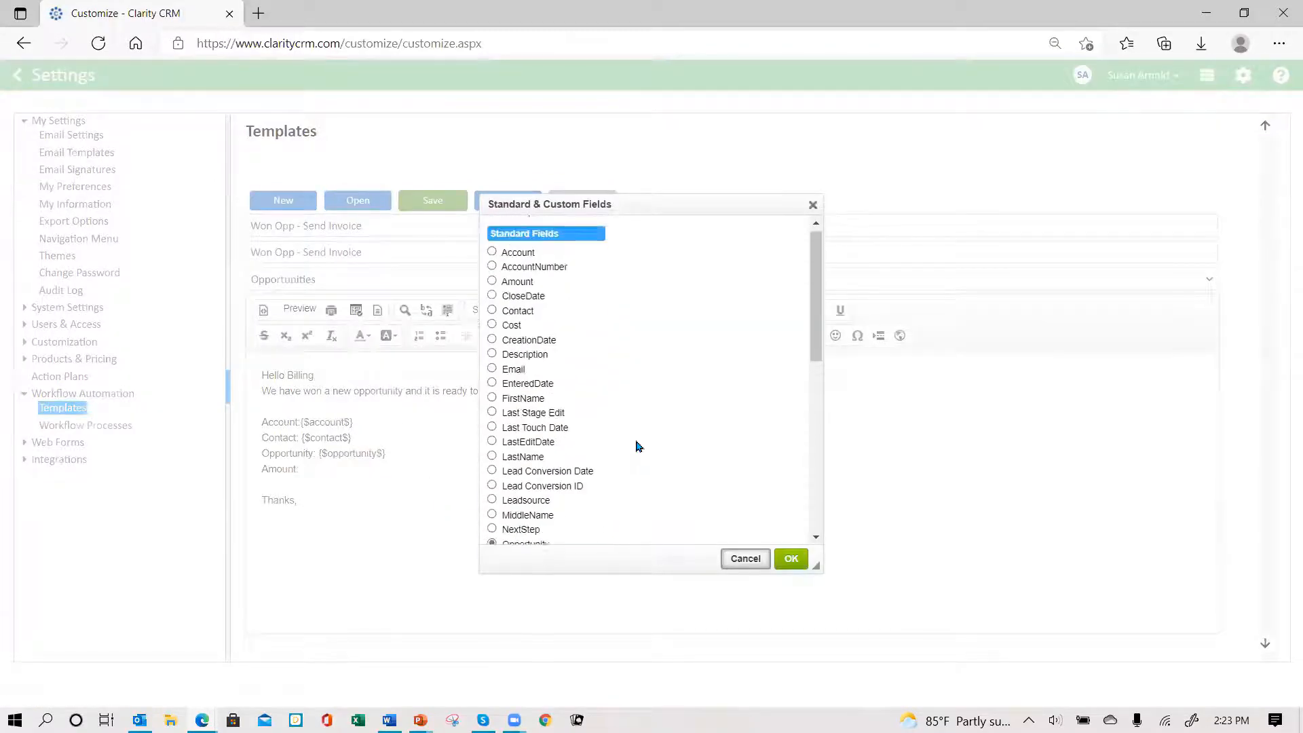
left_click(492, 287)
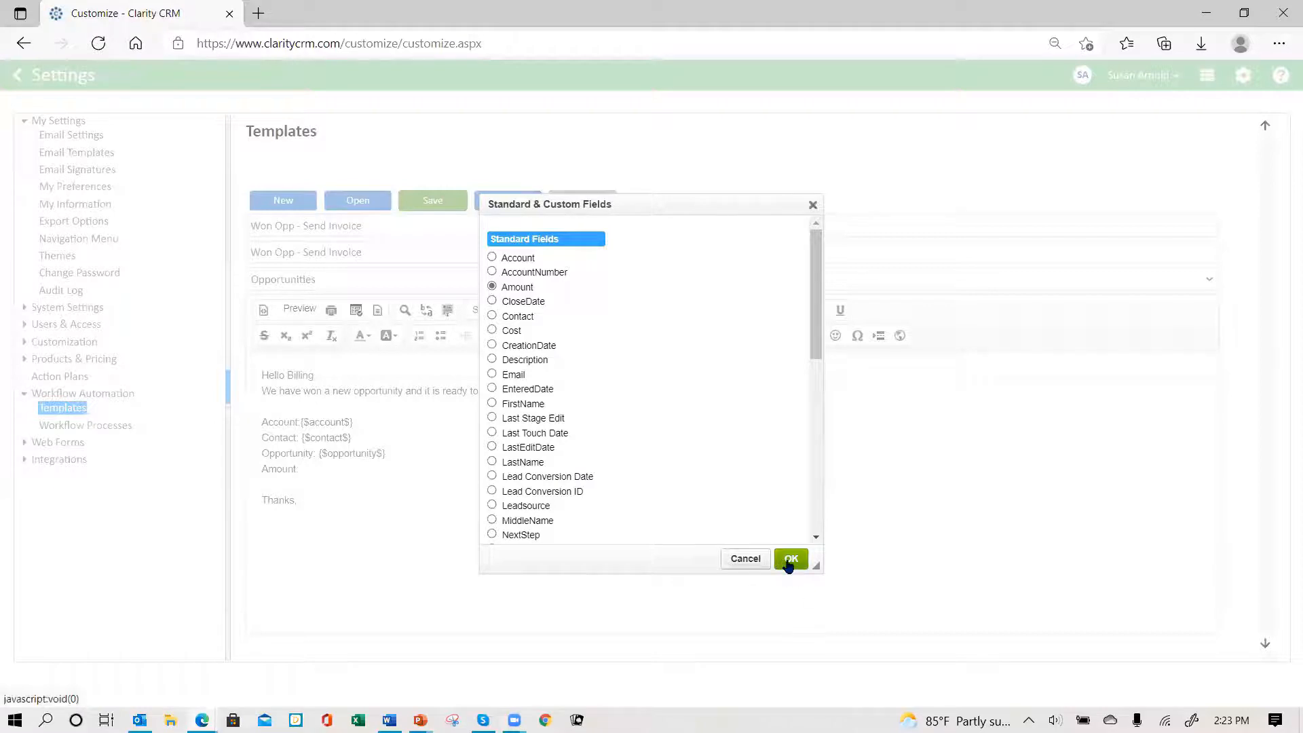
left_click(790, 558)
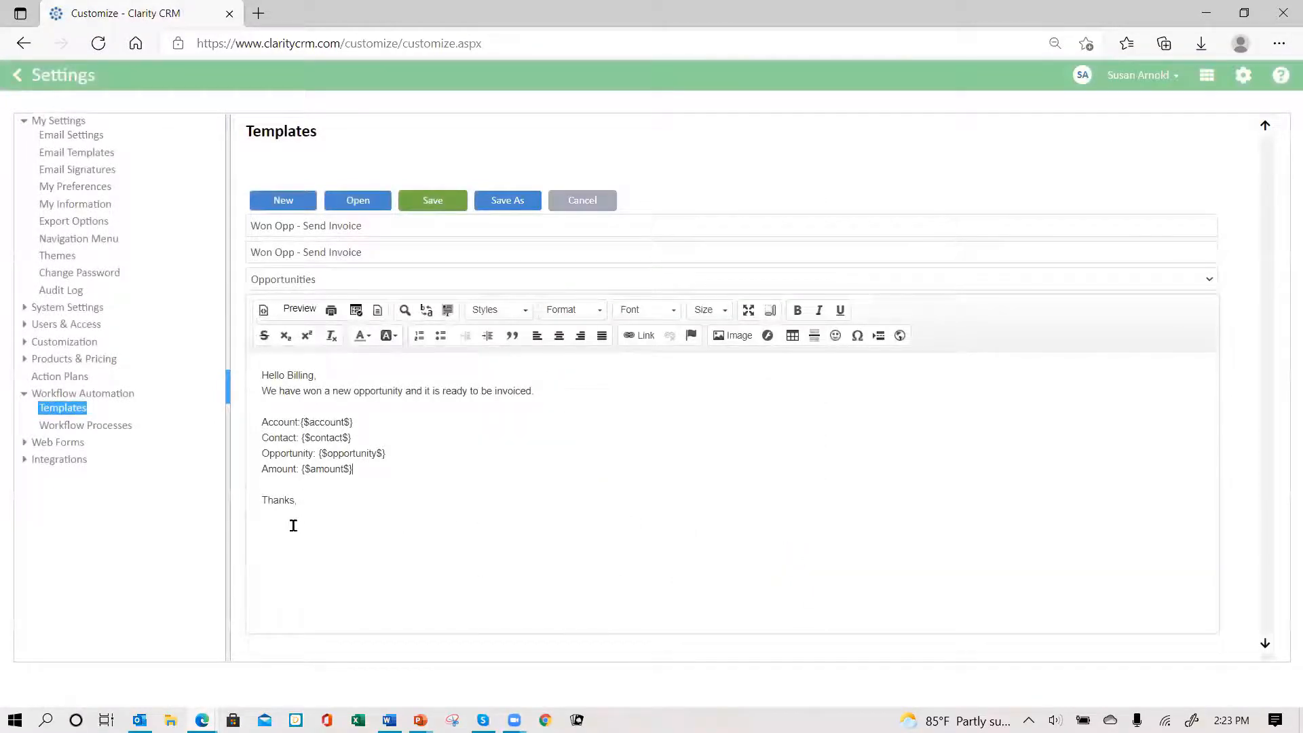
- Add the {$owner$} merge field on the line under 'Thanks,'
left_click(272, 510)
left_click(354, 311)
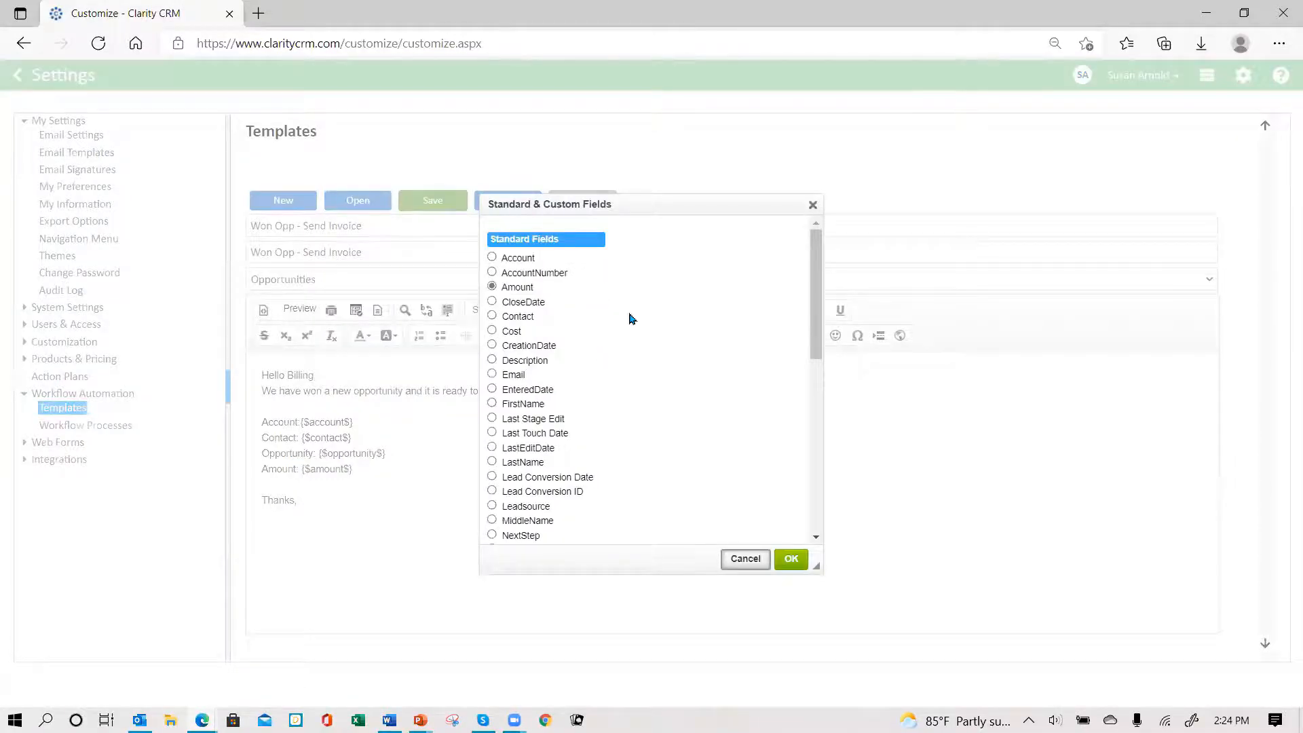
scroll(629, 314, "down", 1)
scroll(622, 312, "down", 1)
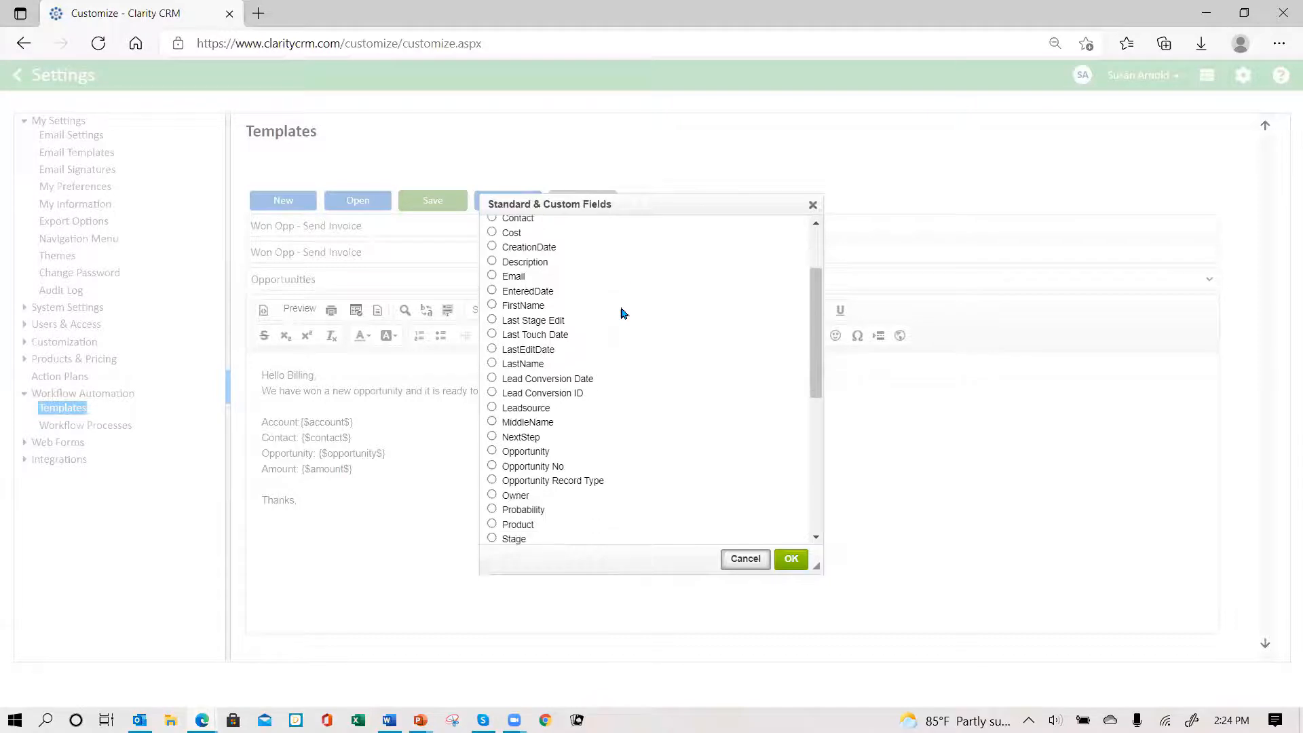
scroll(623, 312, "down", 5)
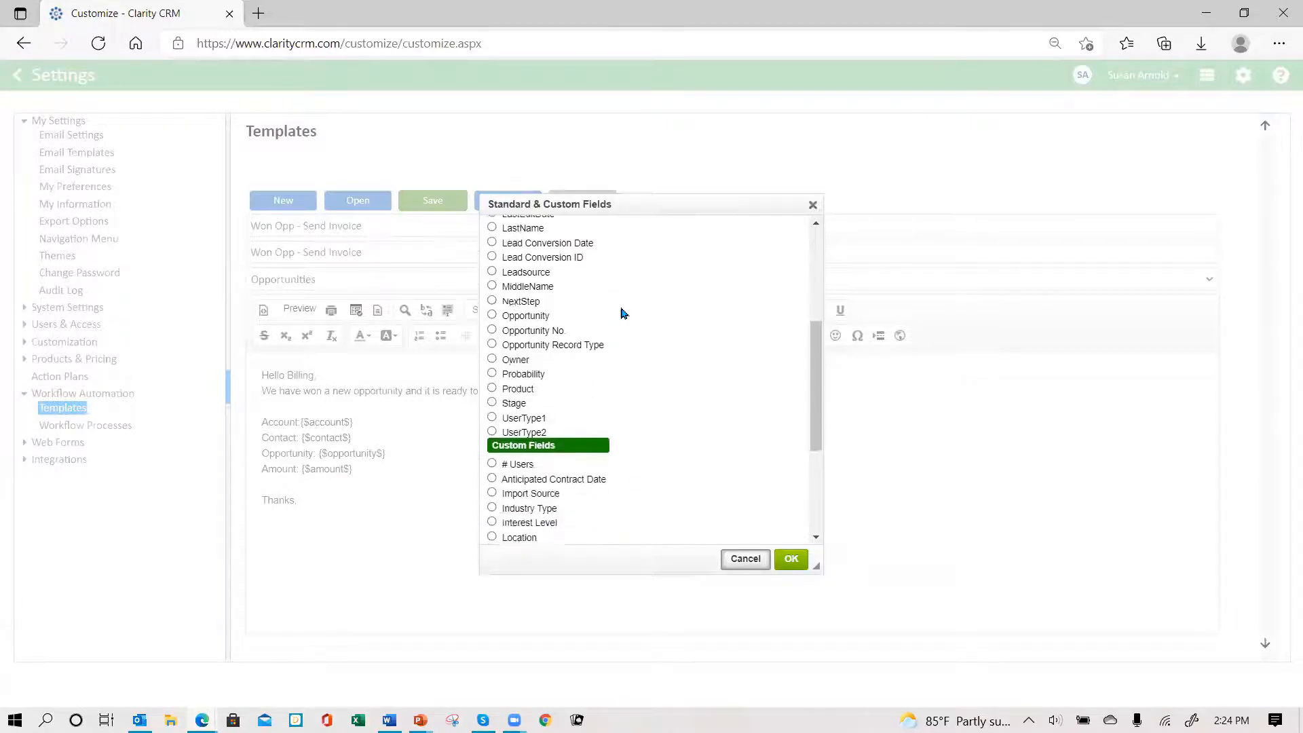
scroll(623, 312, "down", 1)
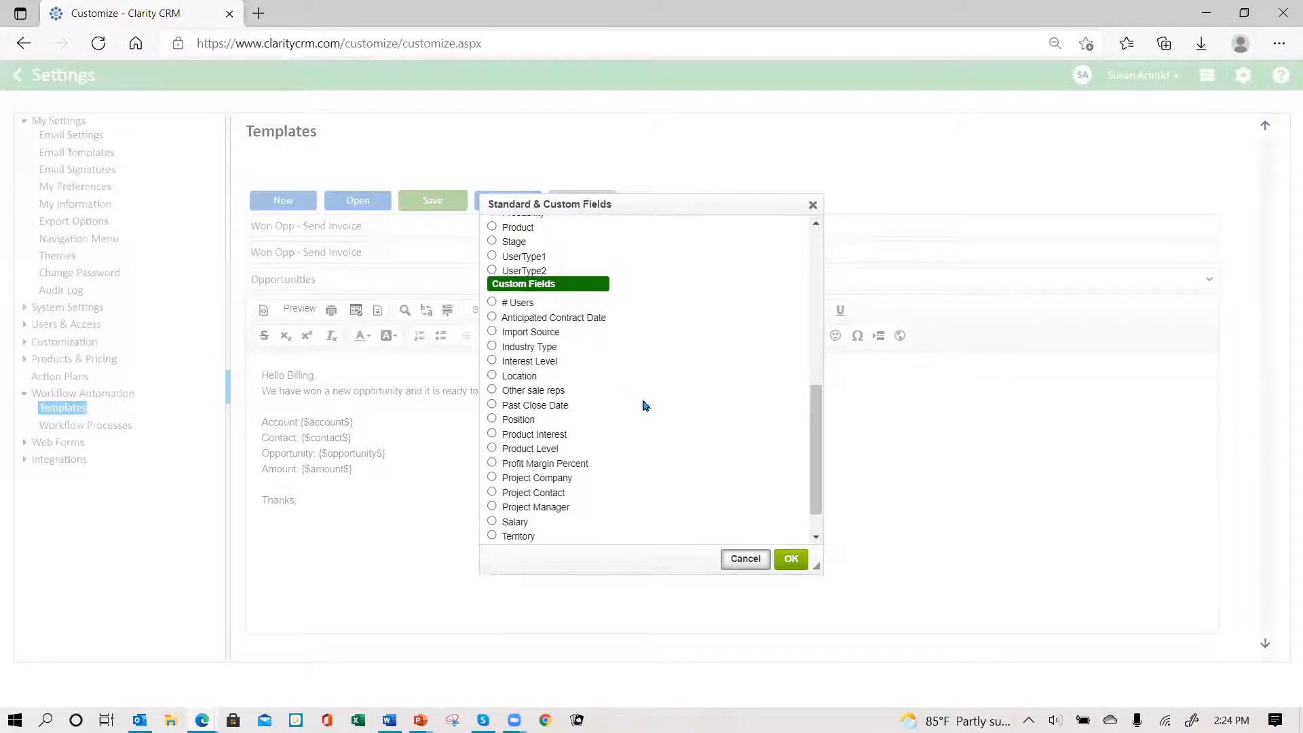
scroll(543, 374, "down", 1)
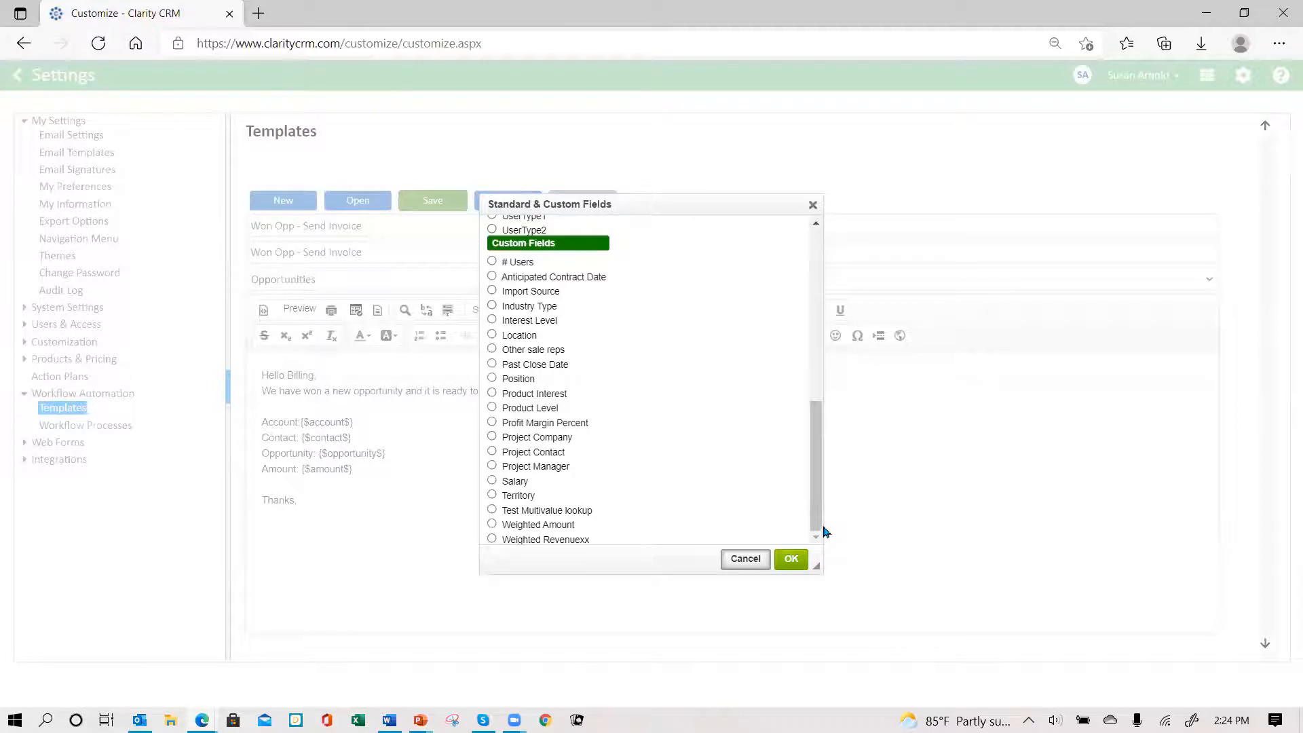
left_click_drag(814, 524, 780, 391)
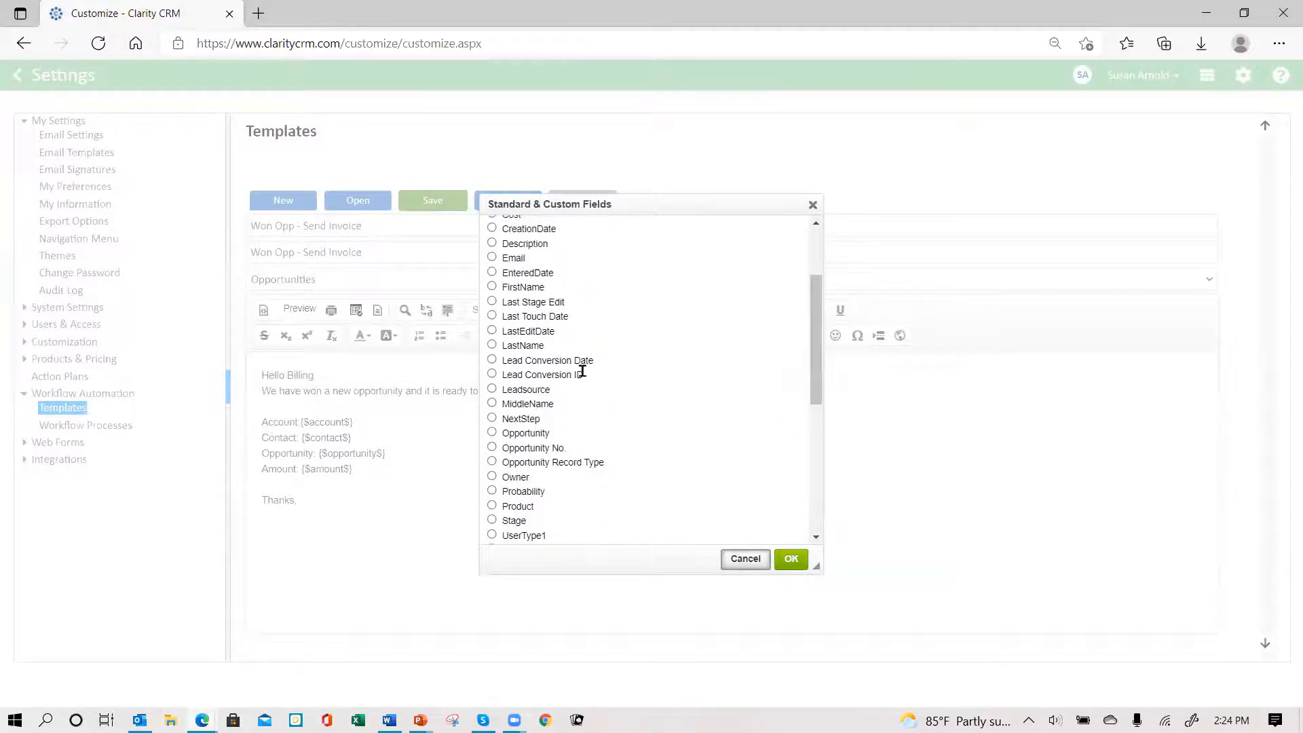
left_click(492, 477)
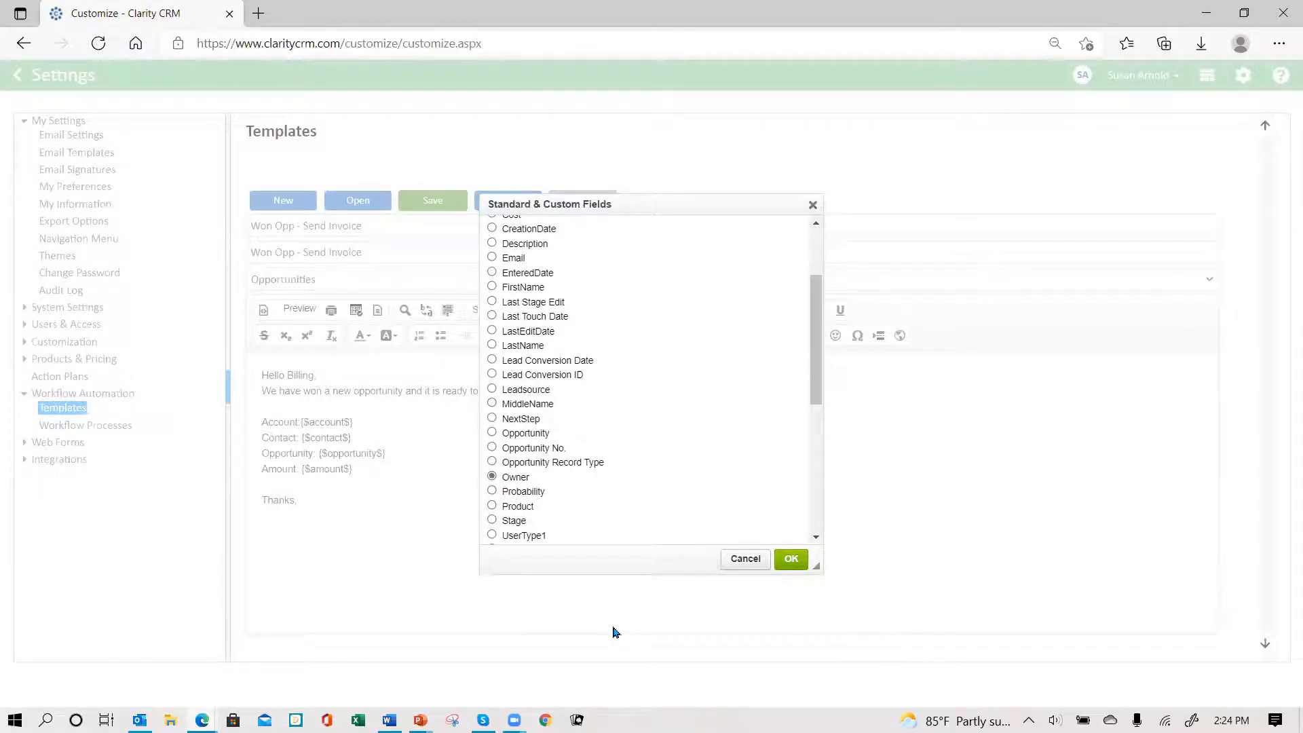
left_click(789, 562)
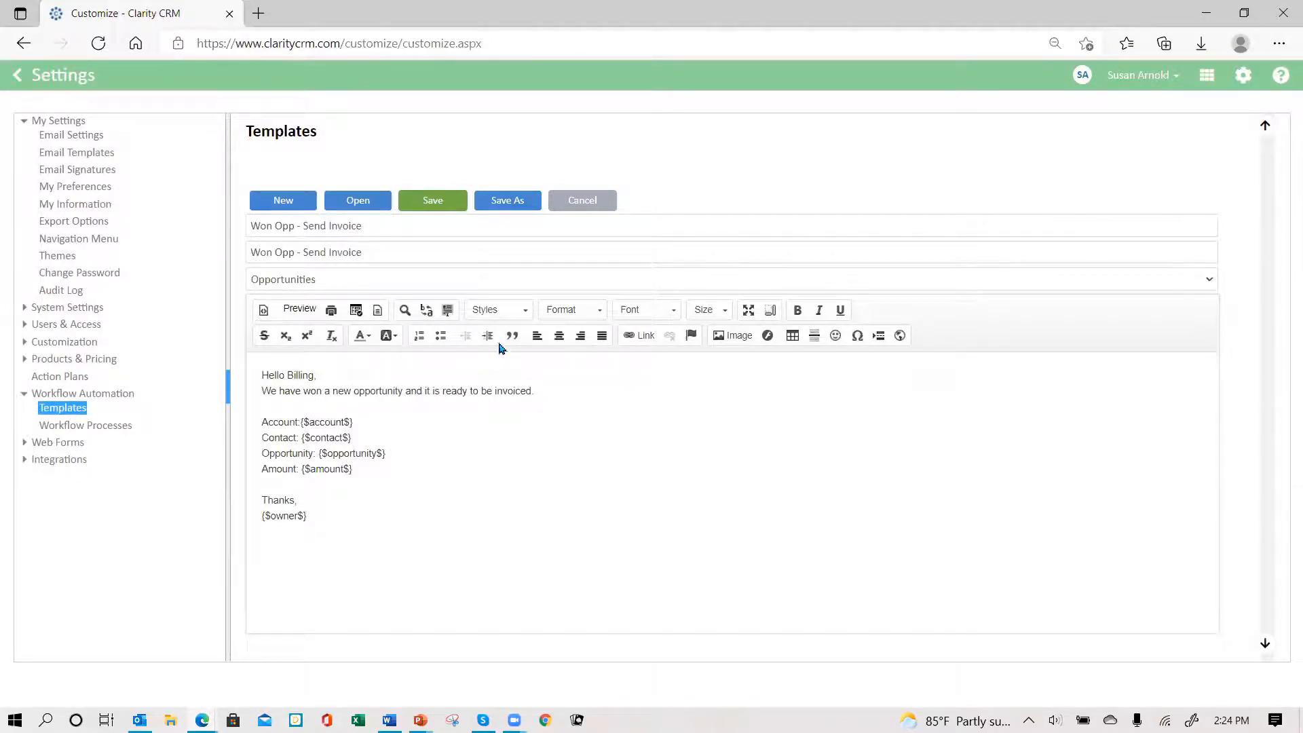
- Save the Won Opp - Send Invoice template and go to the Workflow Processes list
left_click(434, 202)
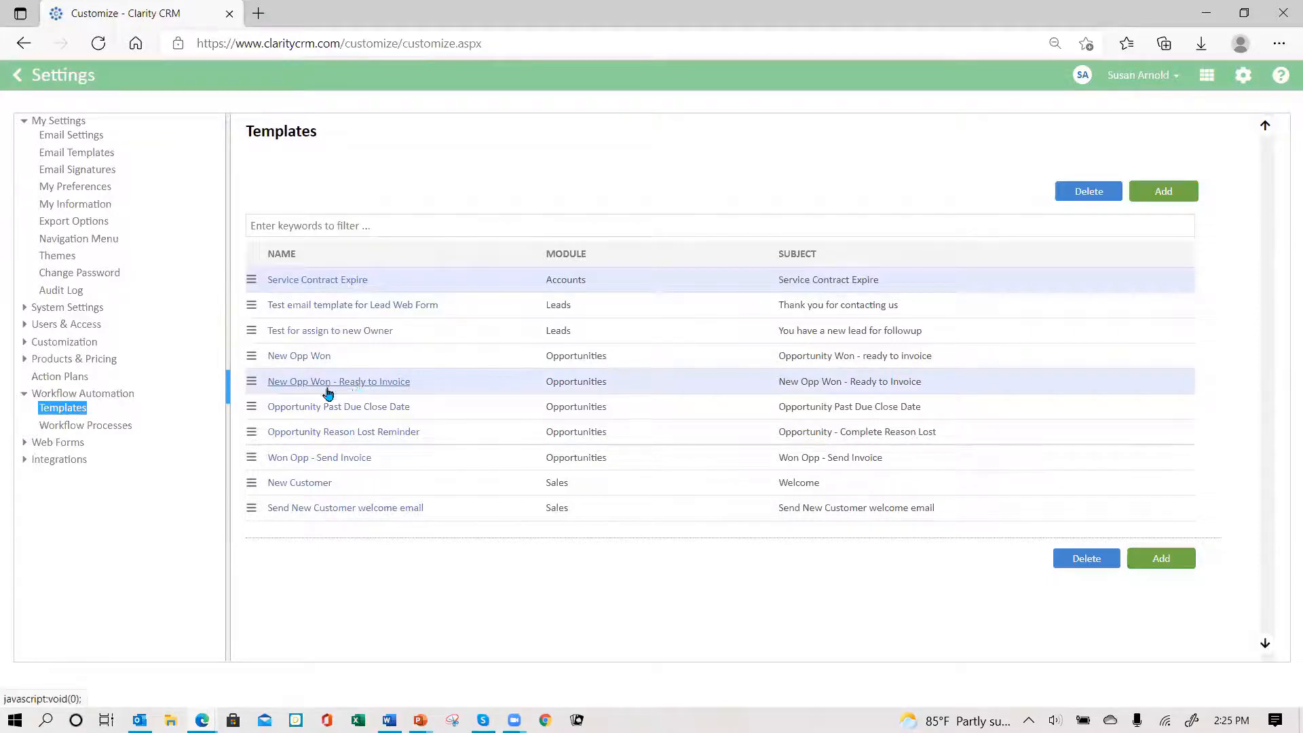
left_click(96, 430)
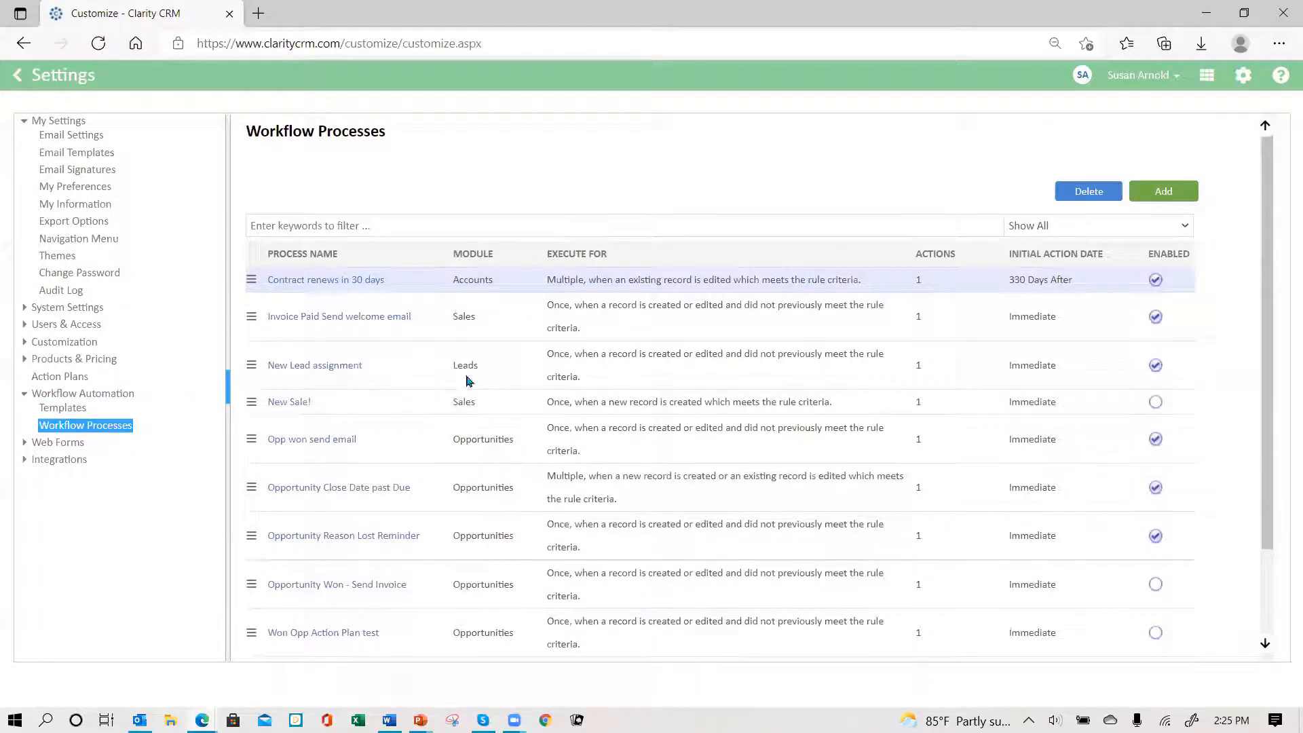
- Add workflow 'new Opp won - send invoice - 07 27', reusing the name as description, for Opportunities
left_click(1161, 198)
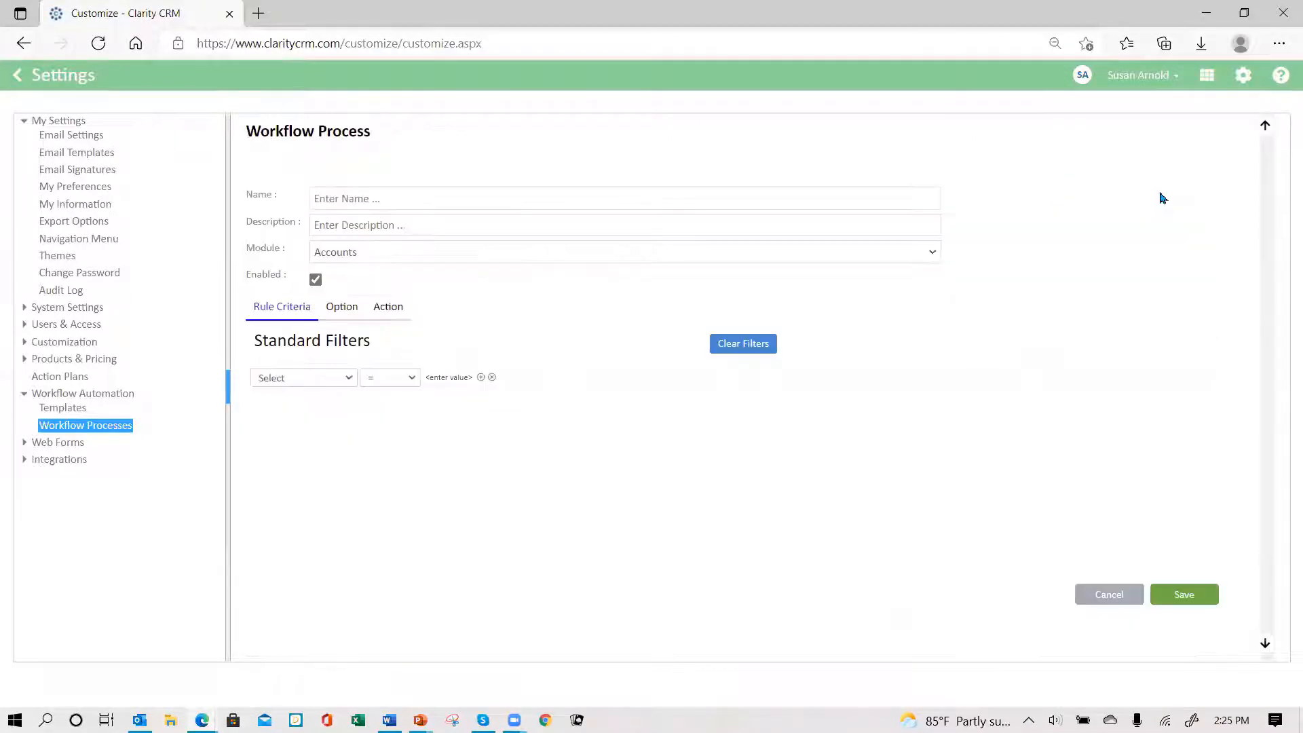
left_click(373, 196)
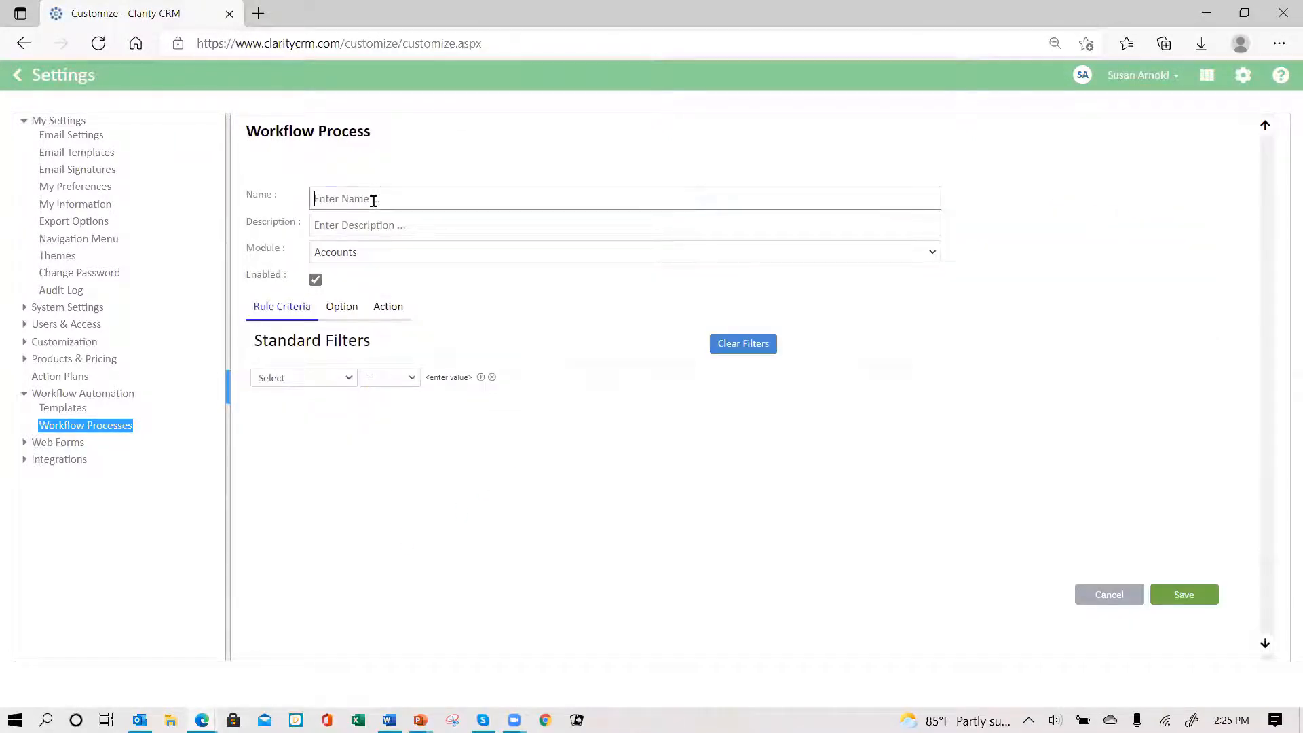
type("ne")
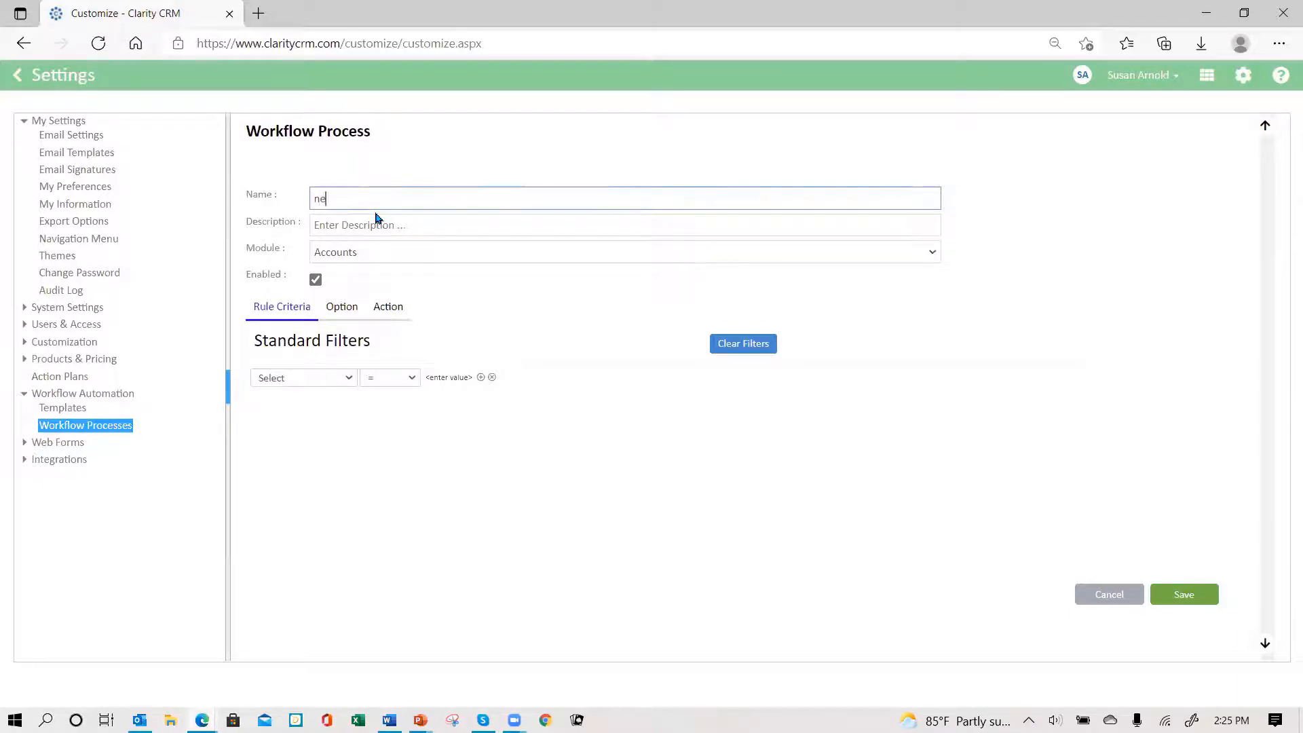
type("w Opp won - send invoice - 07 27")
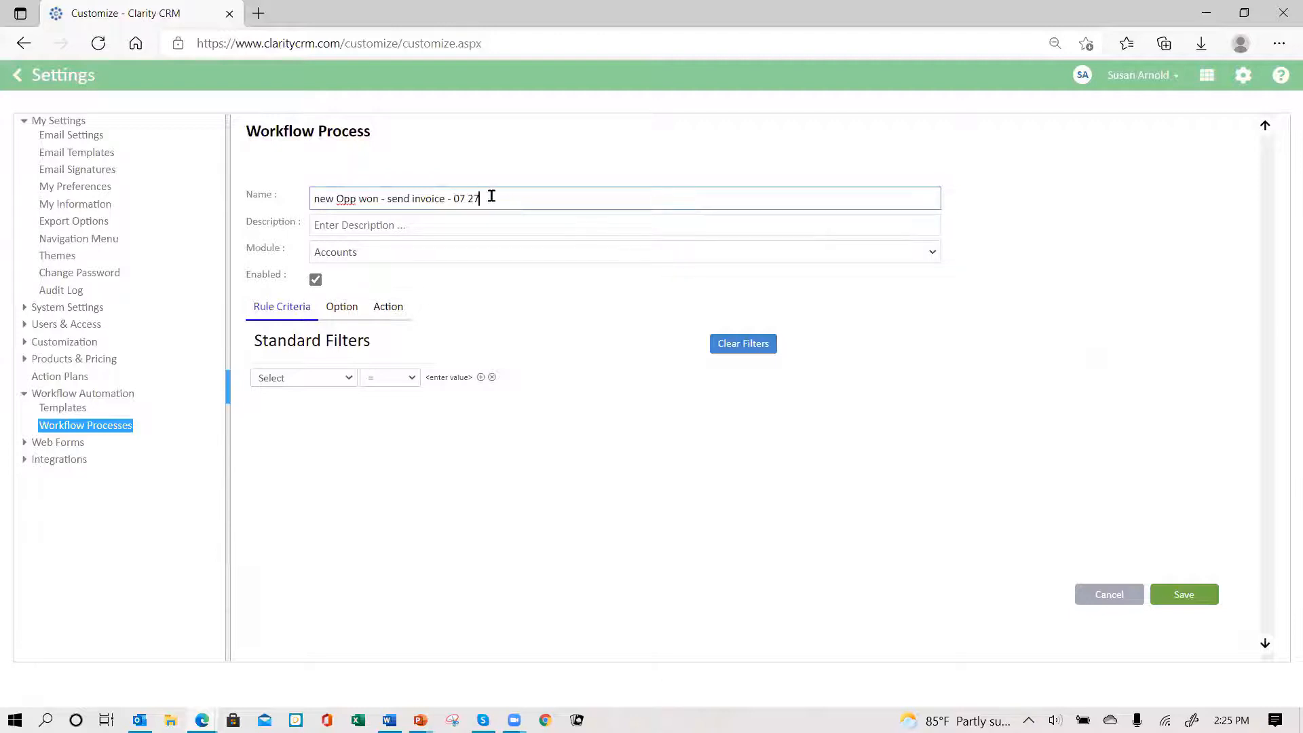
left_click_drag(491, 196, 239, 214)
key("ctrl+c")
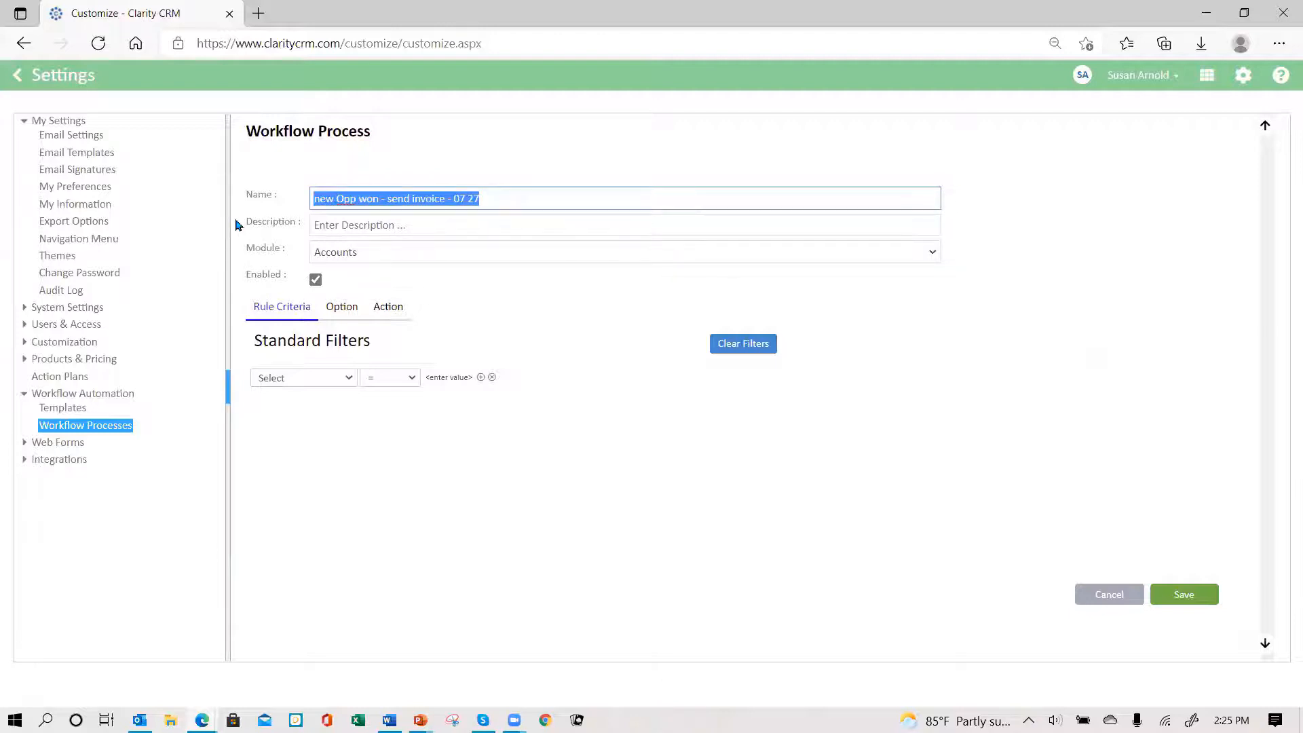
left_click(345, 225)
key("ctrl+v")
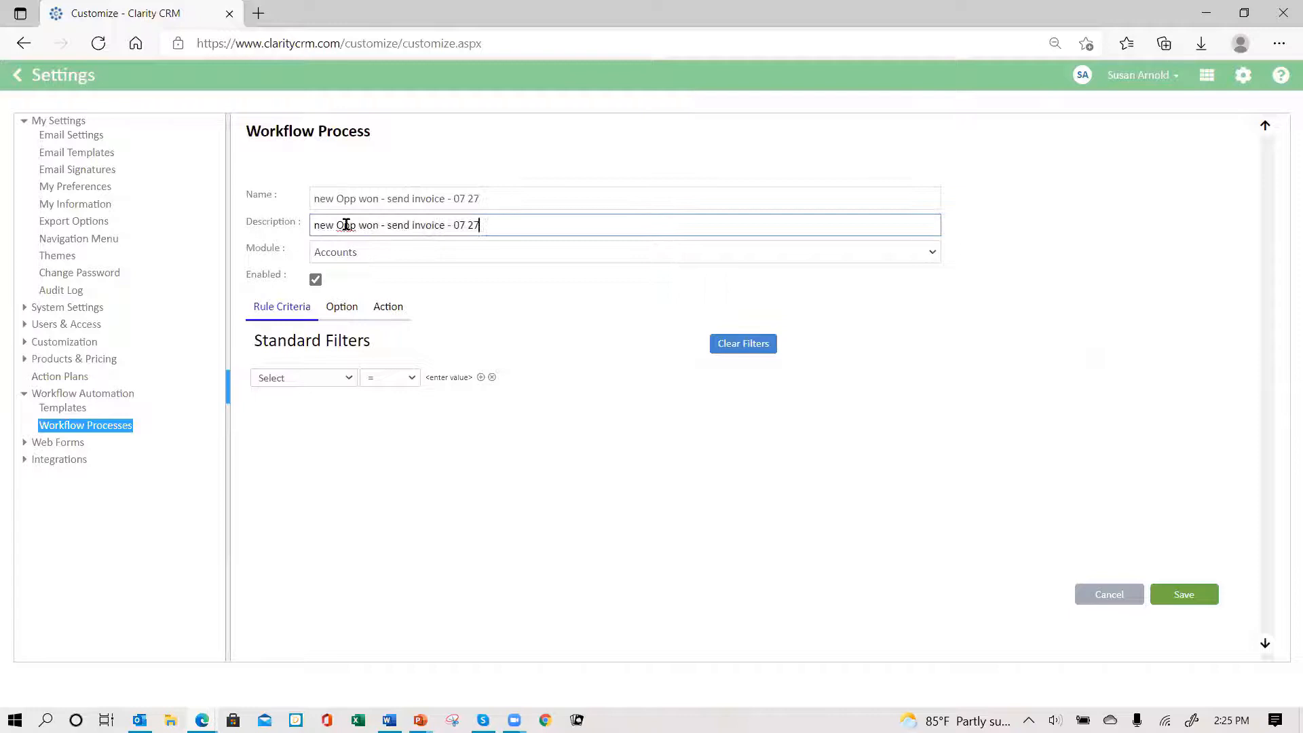
left_click(412, 254)
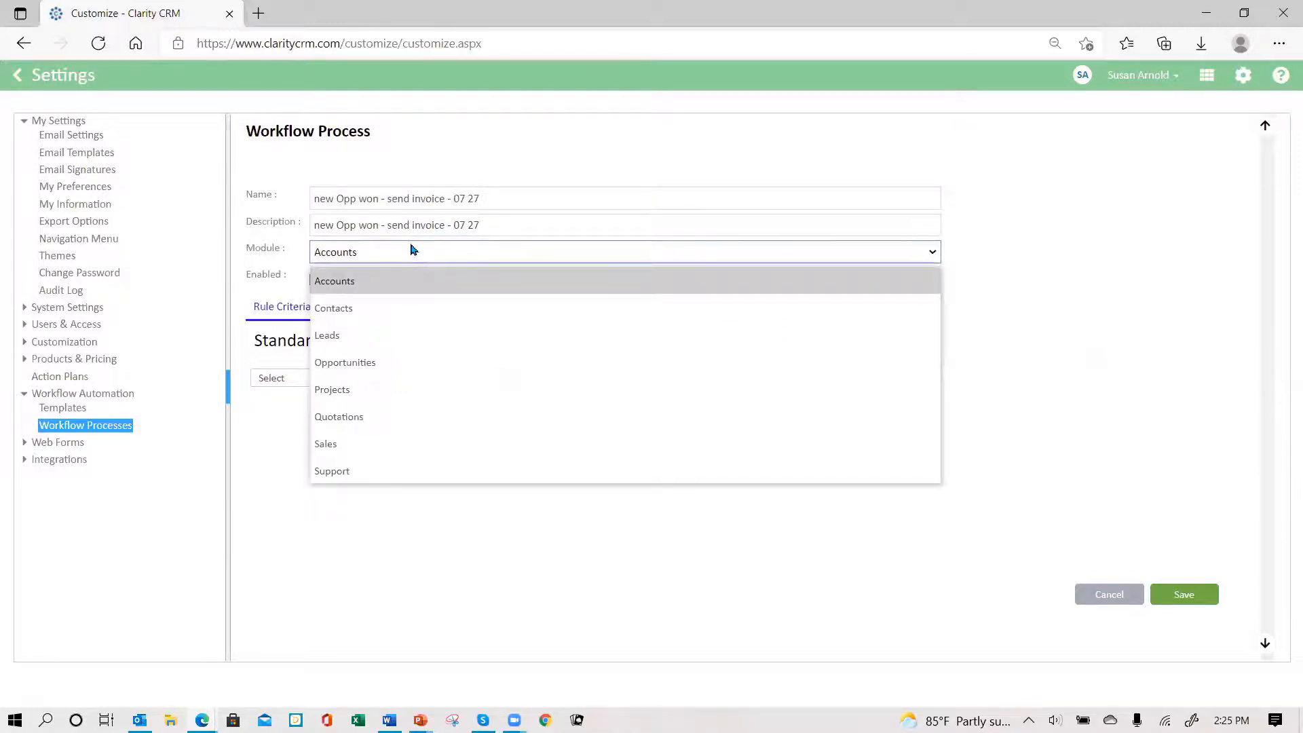
left_click(441, 373)
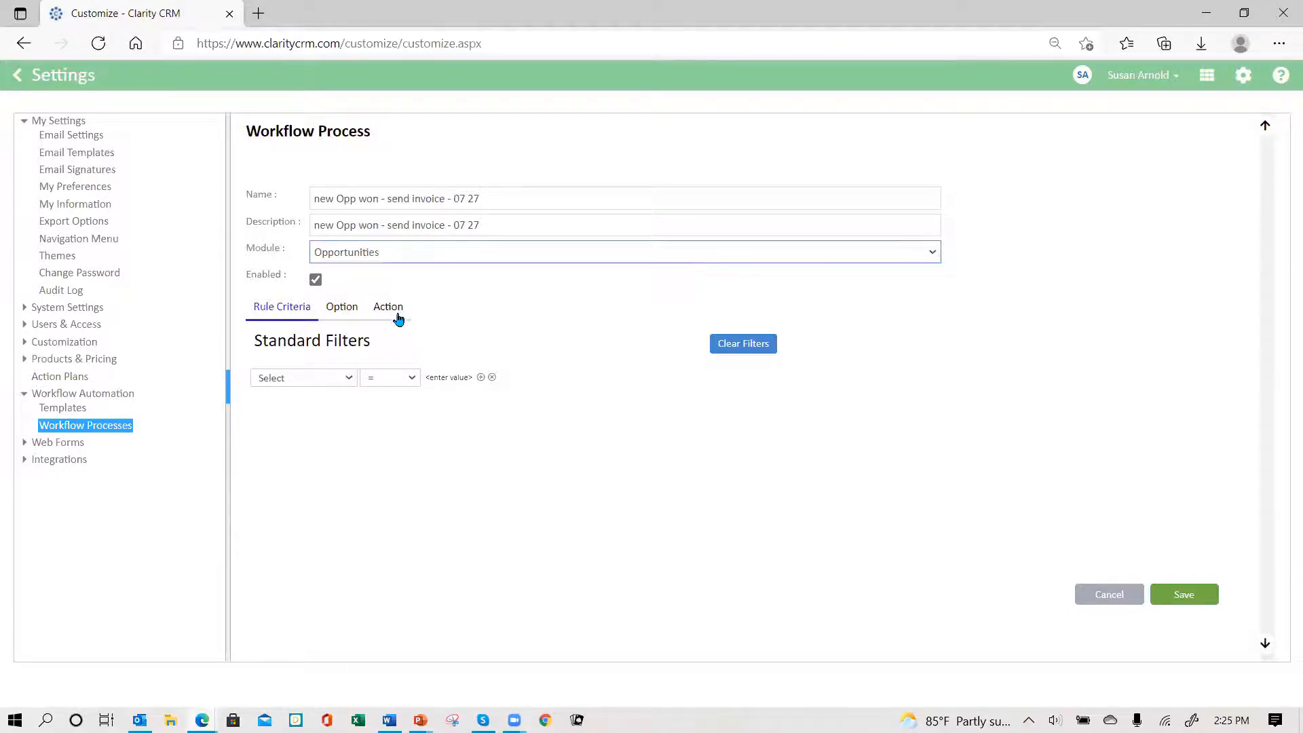
- Set the rule filter to Stage Contains 'won'
left_click(349, 378)
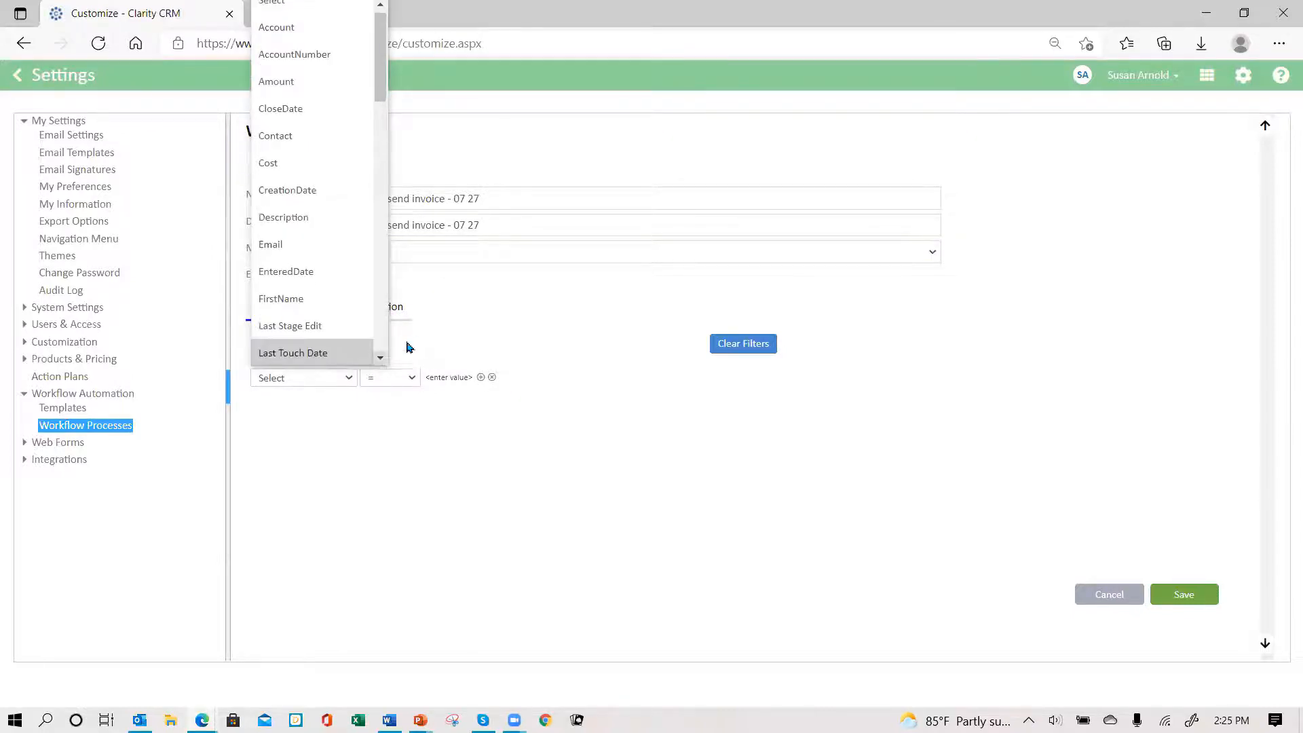
left_click(381, 358)
left_click(380, 359)
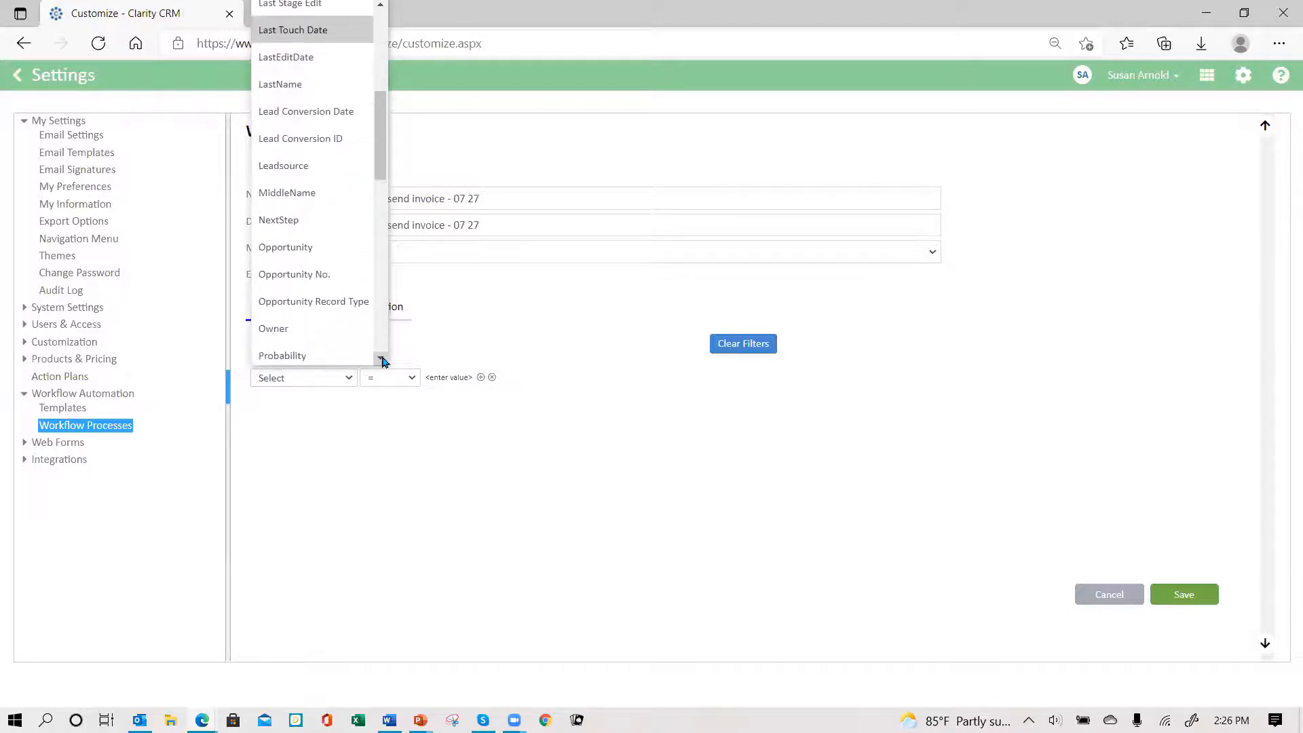
left_click(381, 359)
left_click(382, 360)
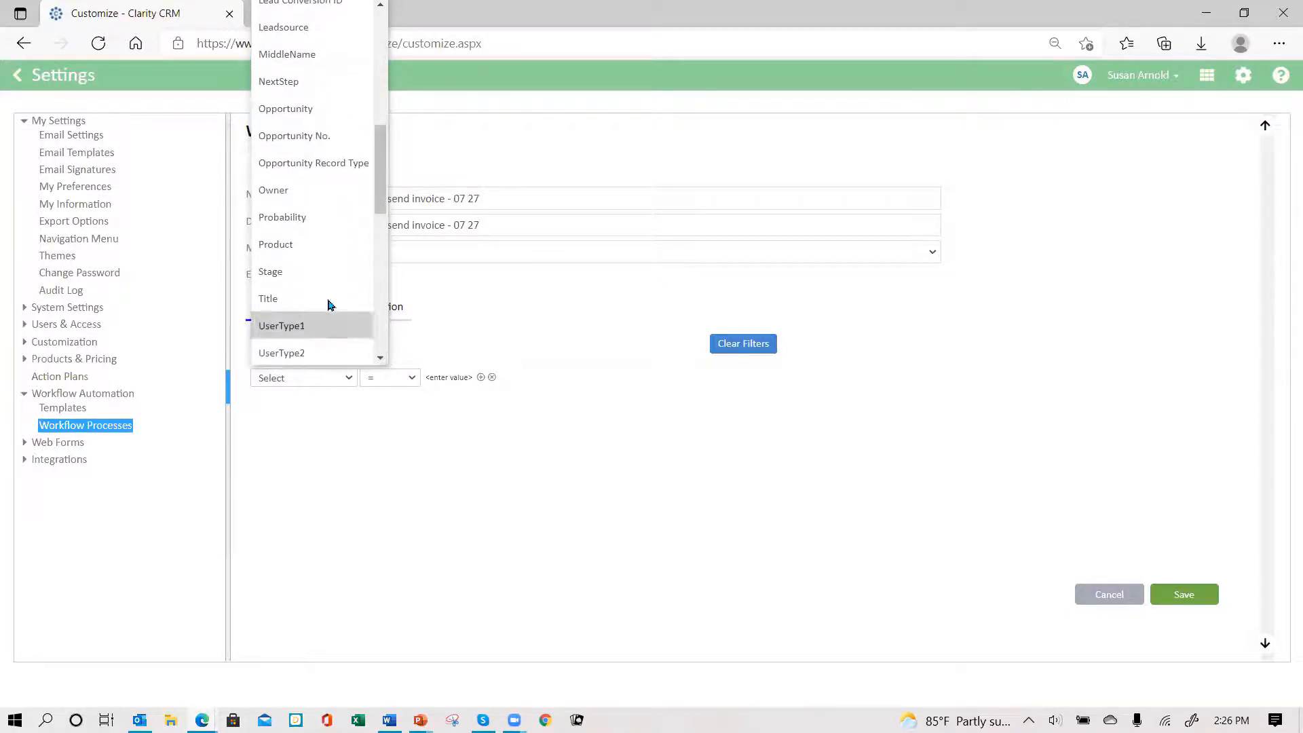
left_click(311, 270)
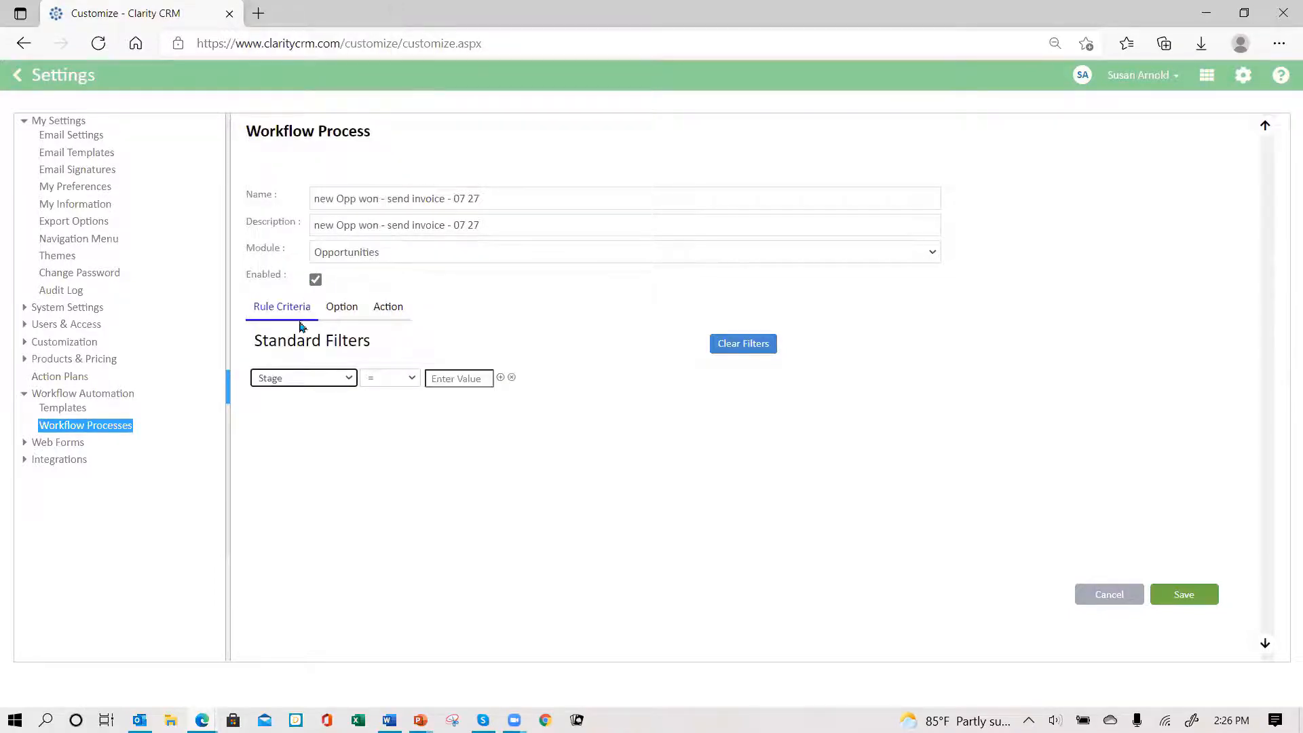
left_click(410, 377)
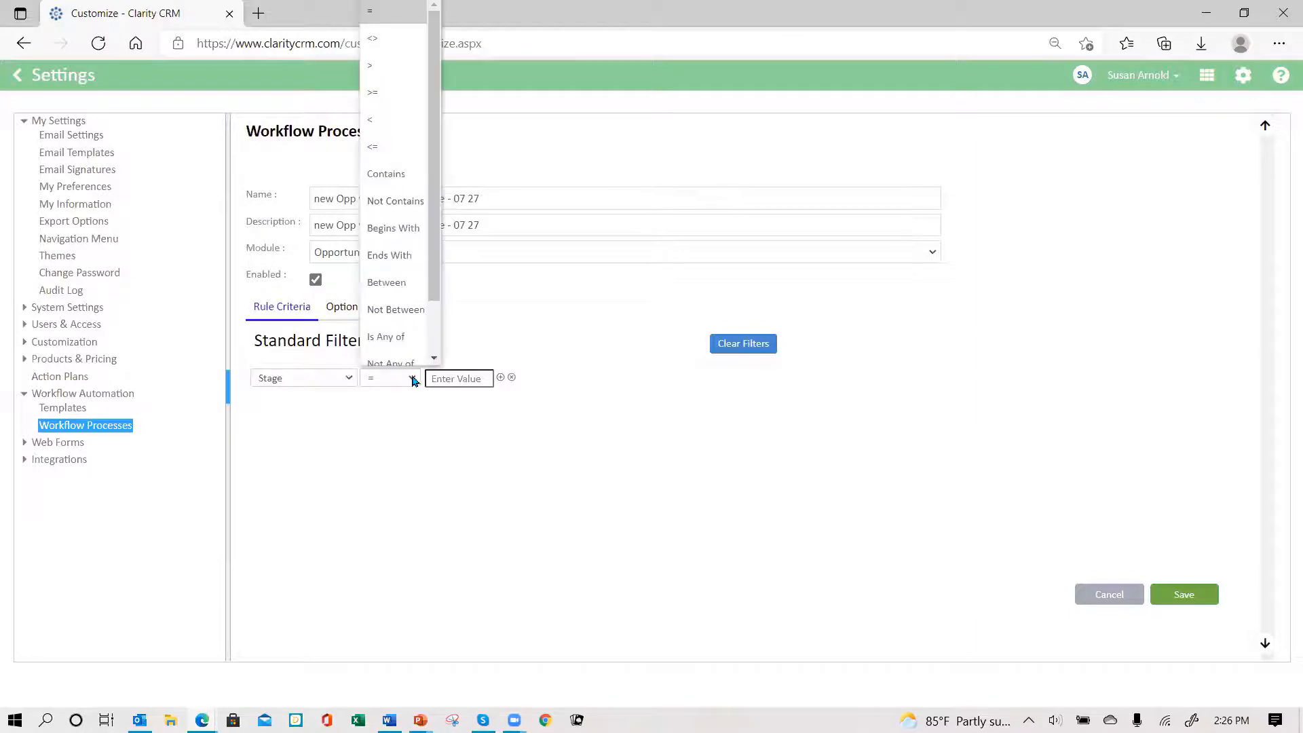
left_click(386, 173)
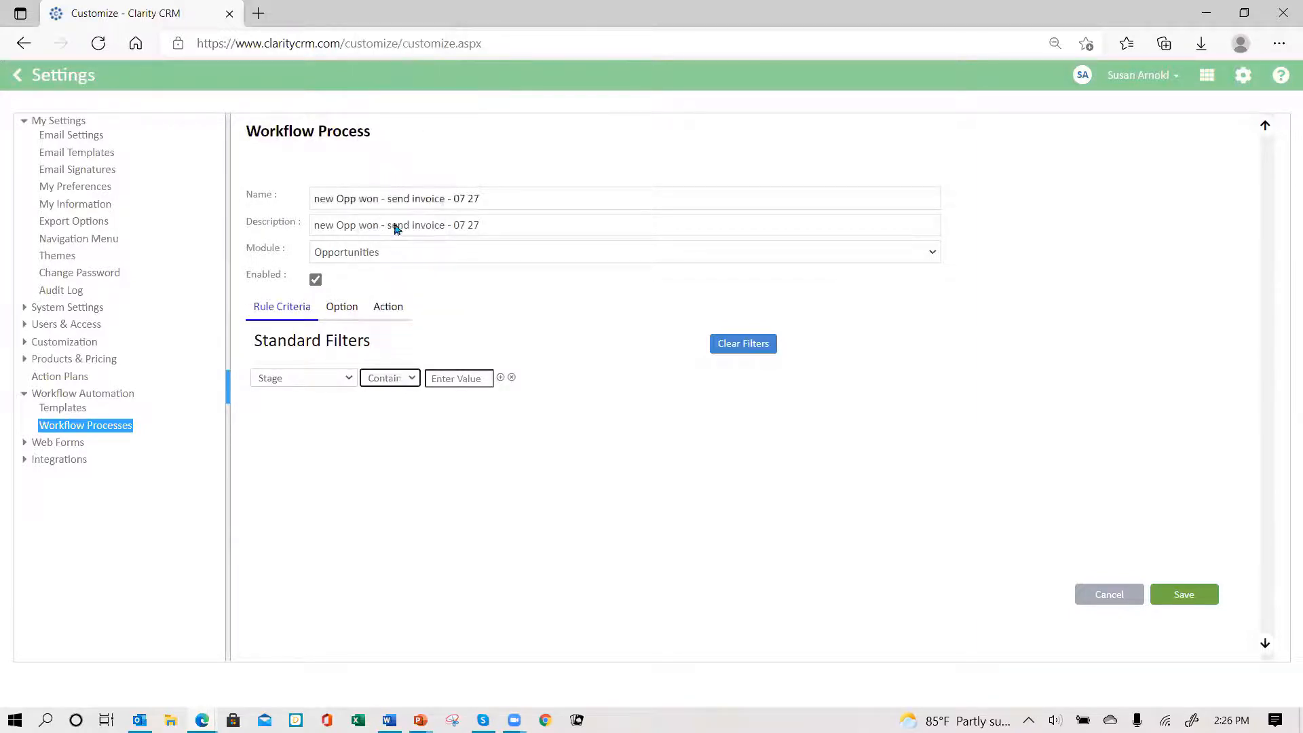
left_click(446, 378)
type("won")
- Remove the extra filter row, keeping only the Stage condition, and show the trigger options
left_click(500, 380)
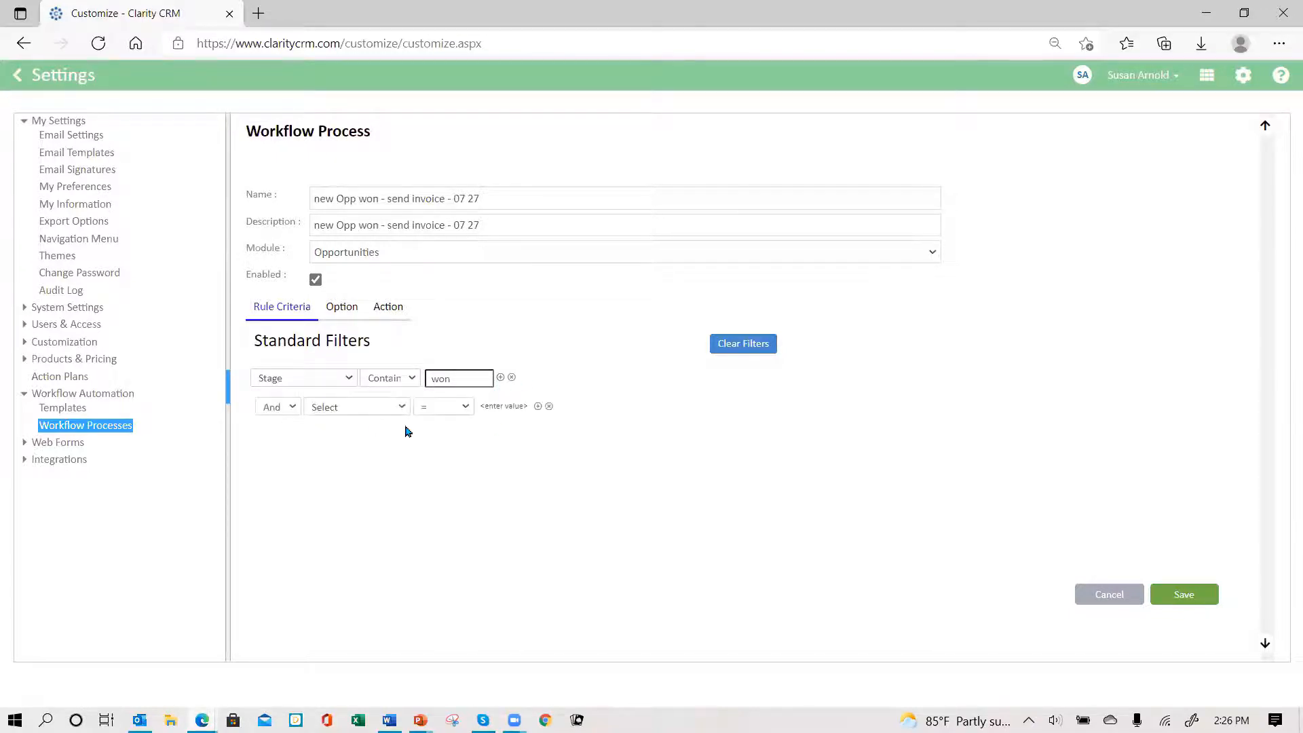
left_click(548, 406)
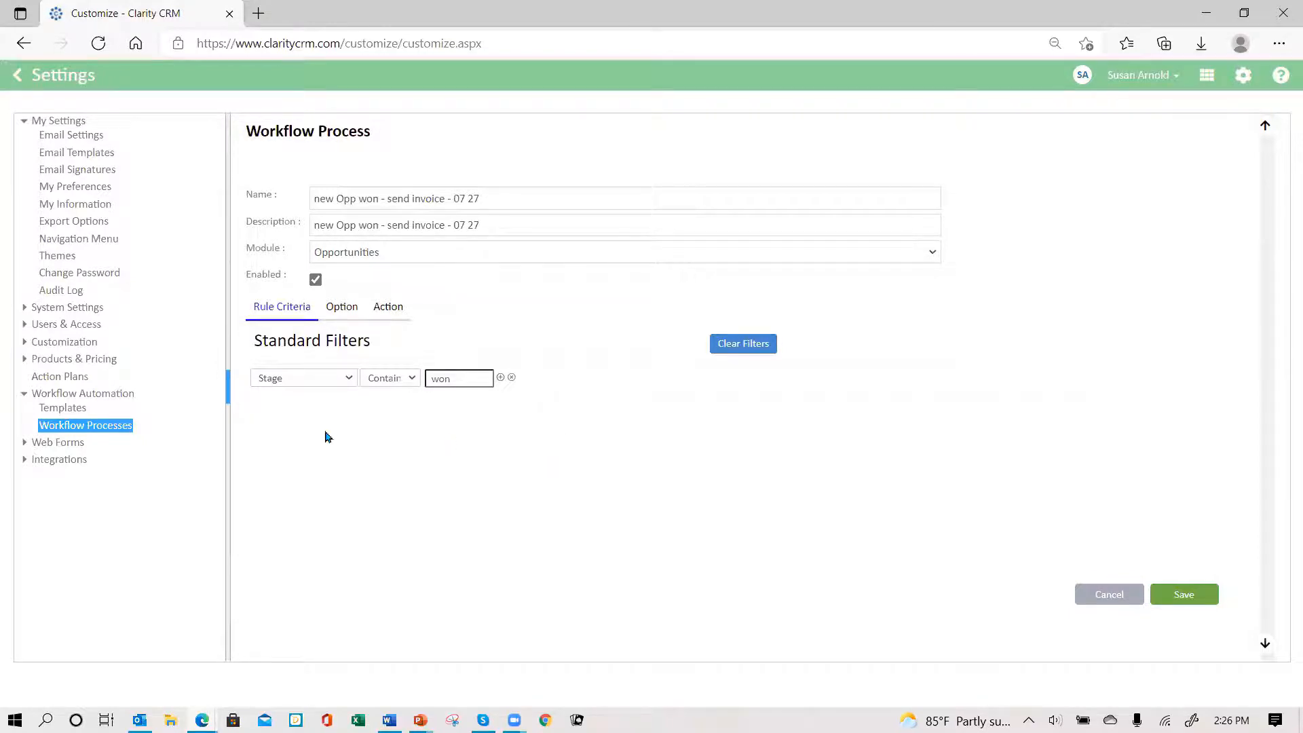
left_click(340, 310)
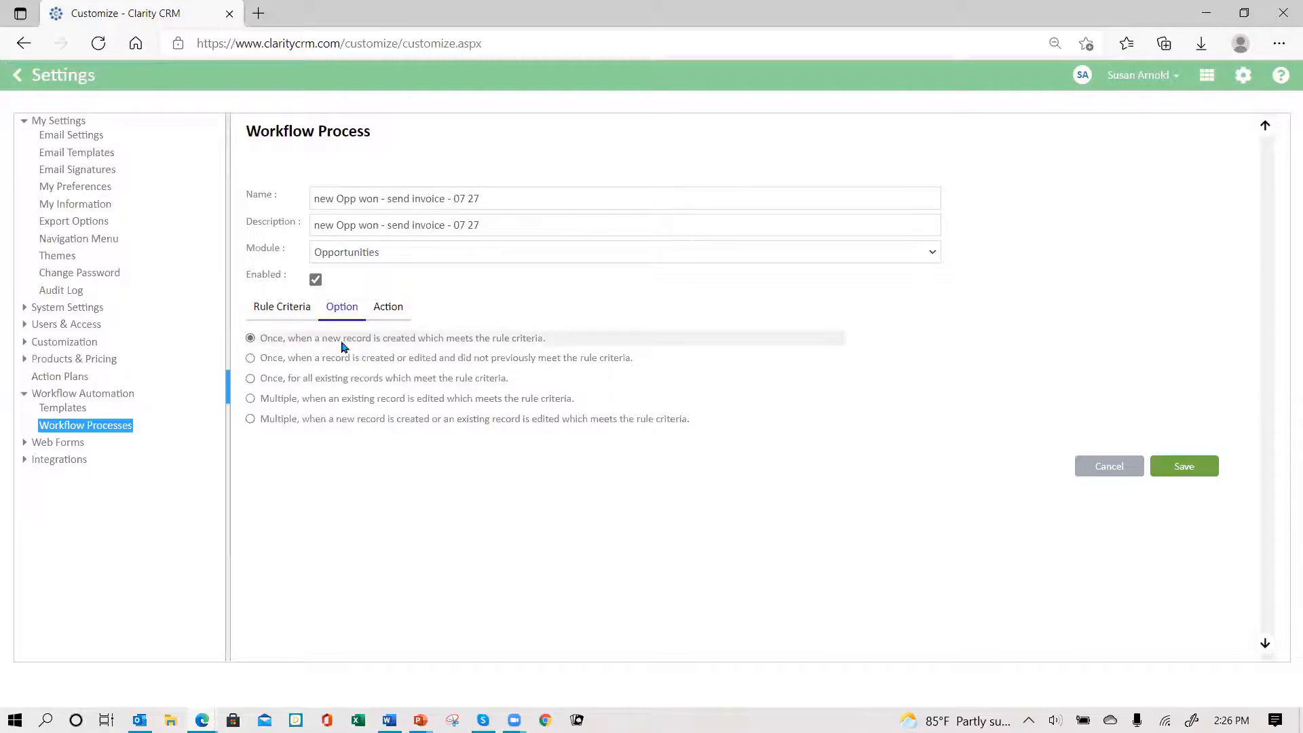
- Set the trigger to run once when a record is created or edited and newly meets the criteria
left_click(250, 359)
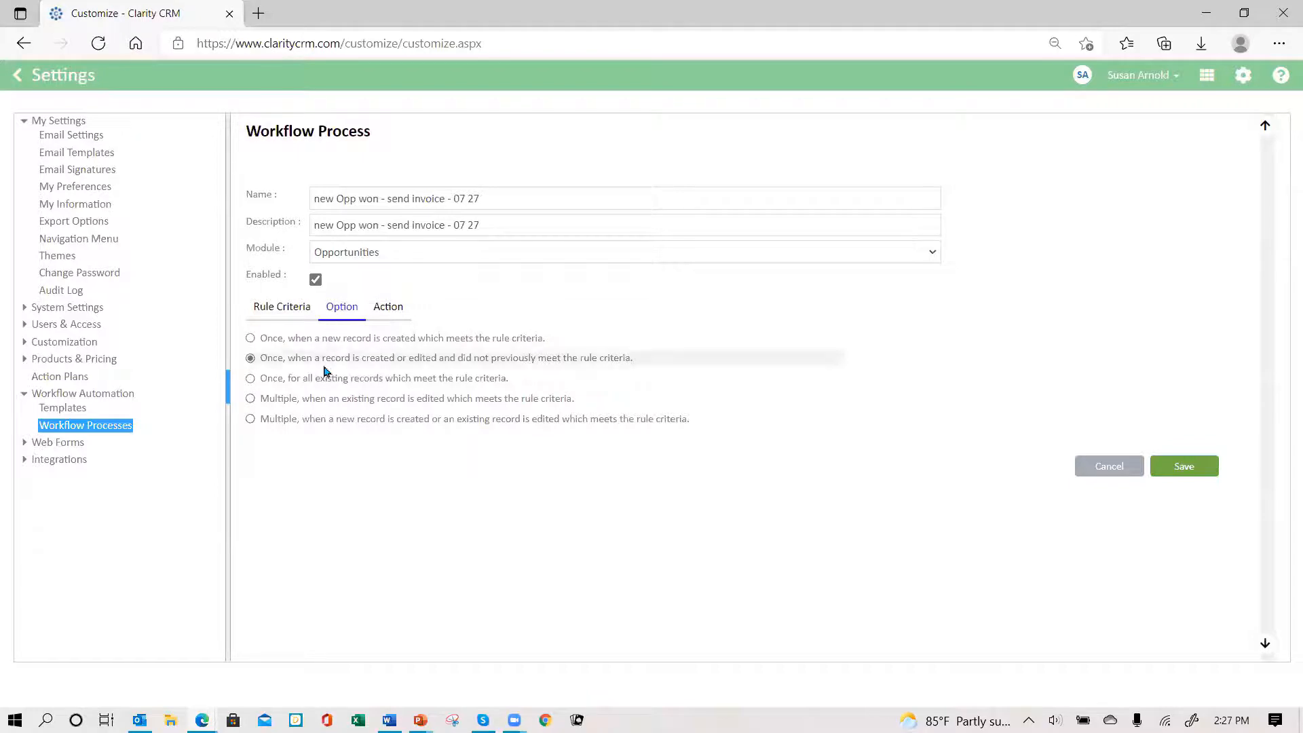
left_click(388, 309)
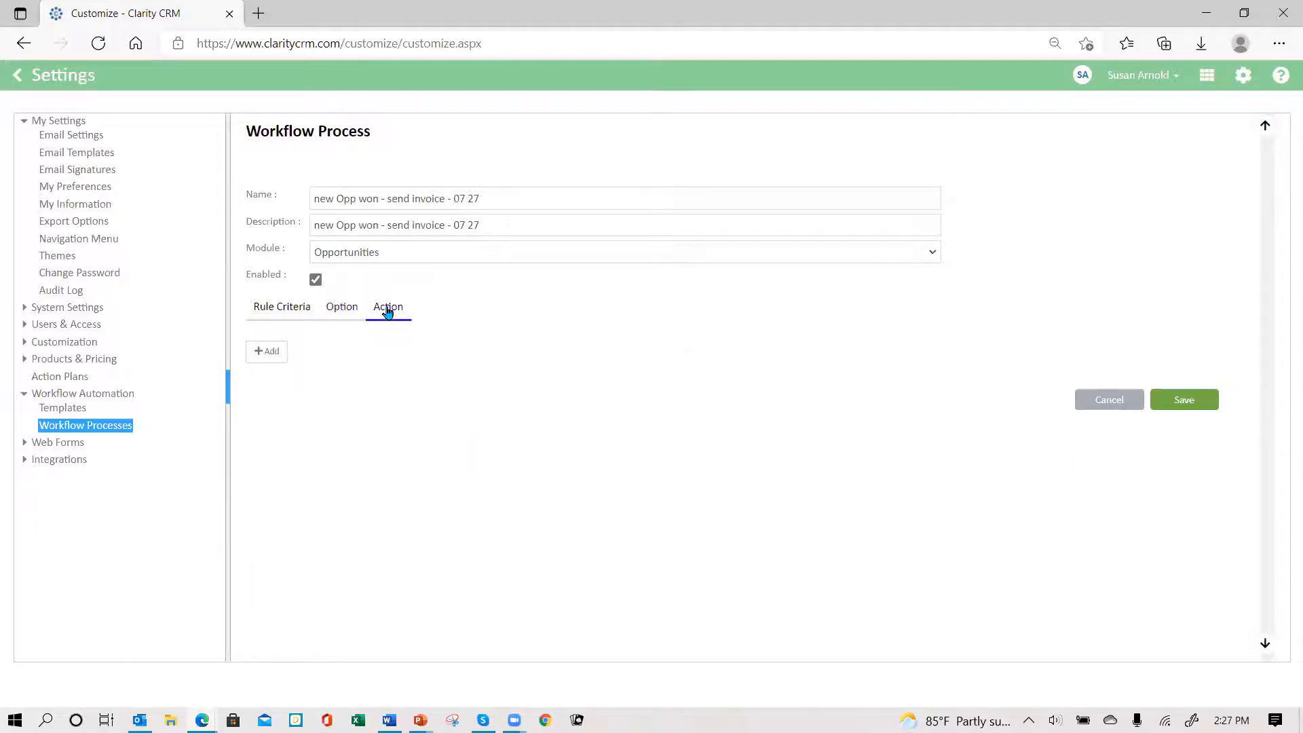
- Add a Send Notification action timed 0 days after LastEditDate
left_click(260, 352)
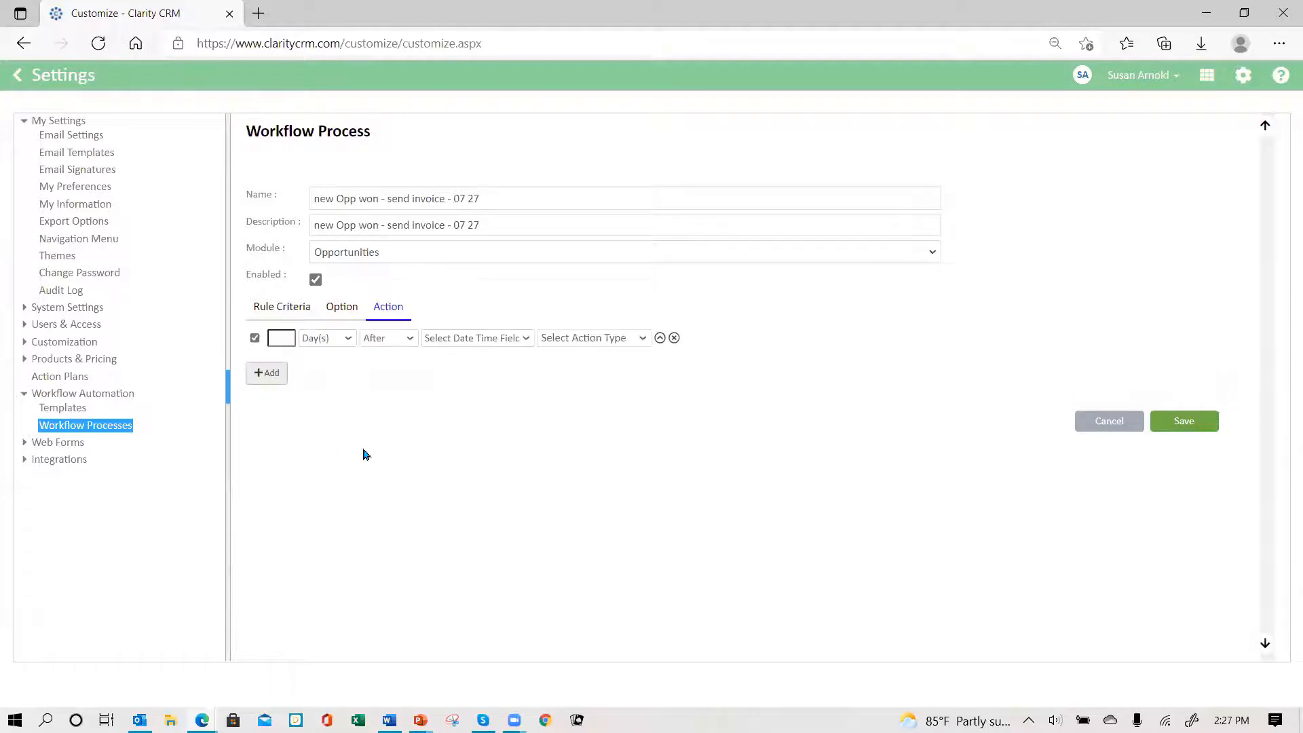
left_click(272, 337)
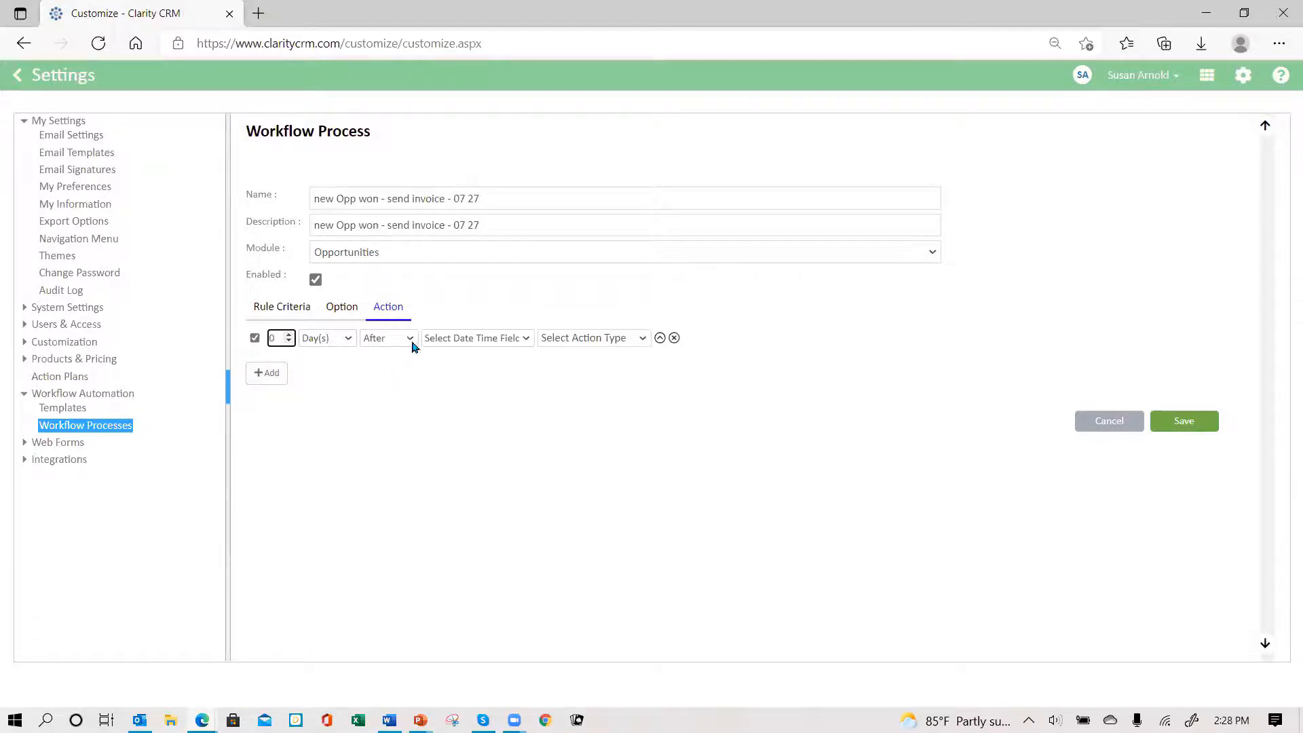
left_click(411, 339)
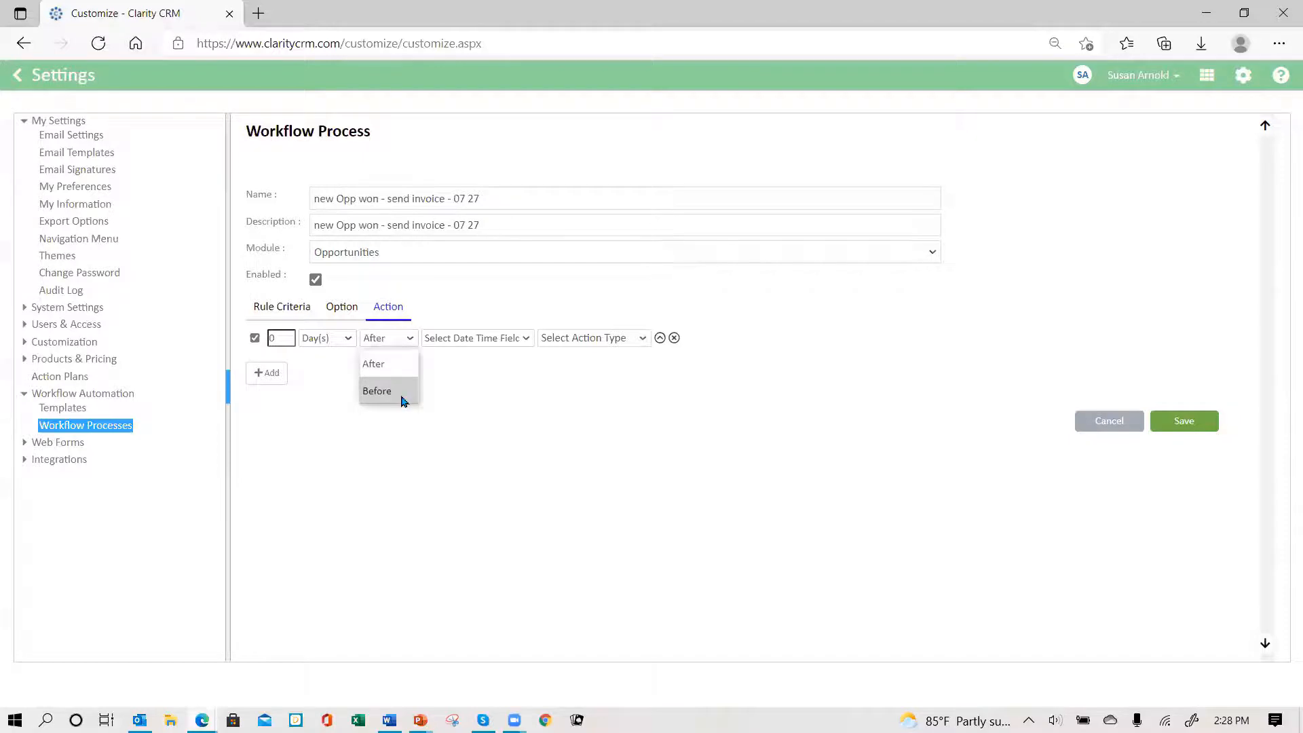
left_click(395, 364)
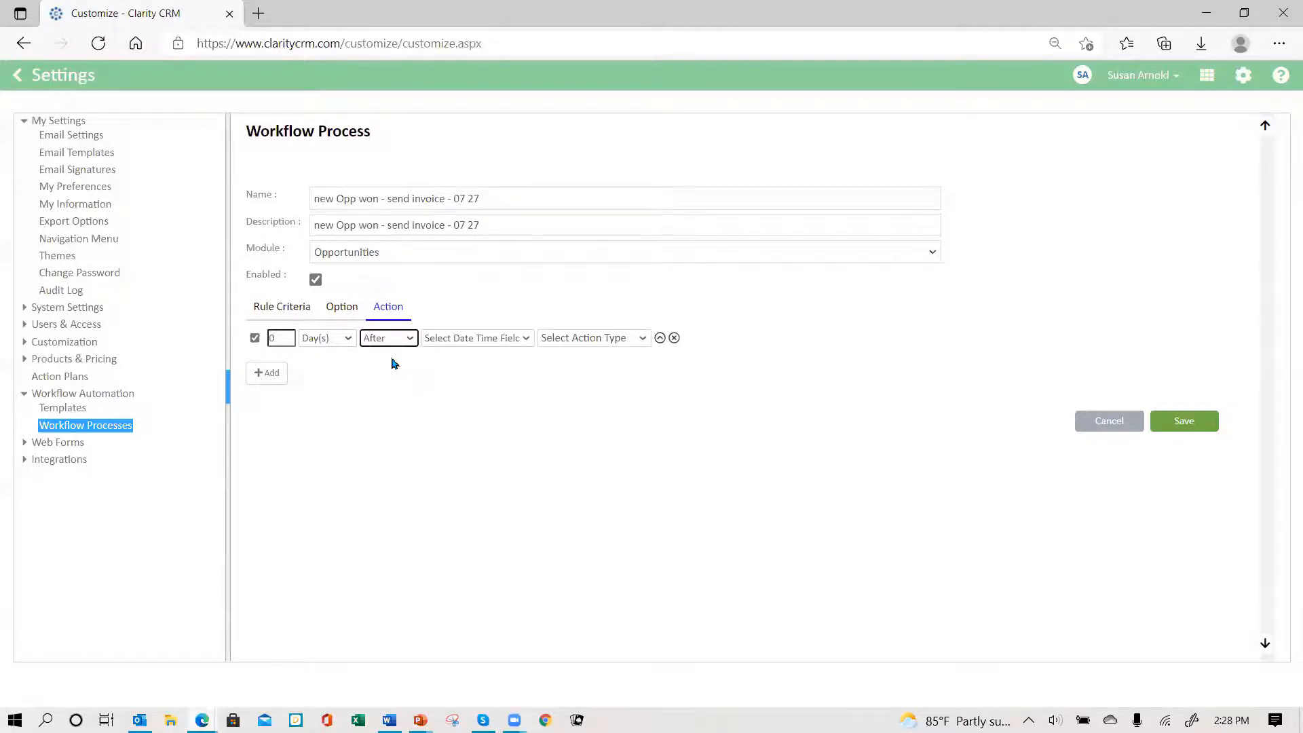
left_click(525, 339)
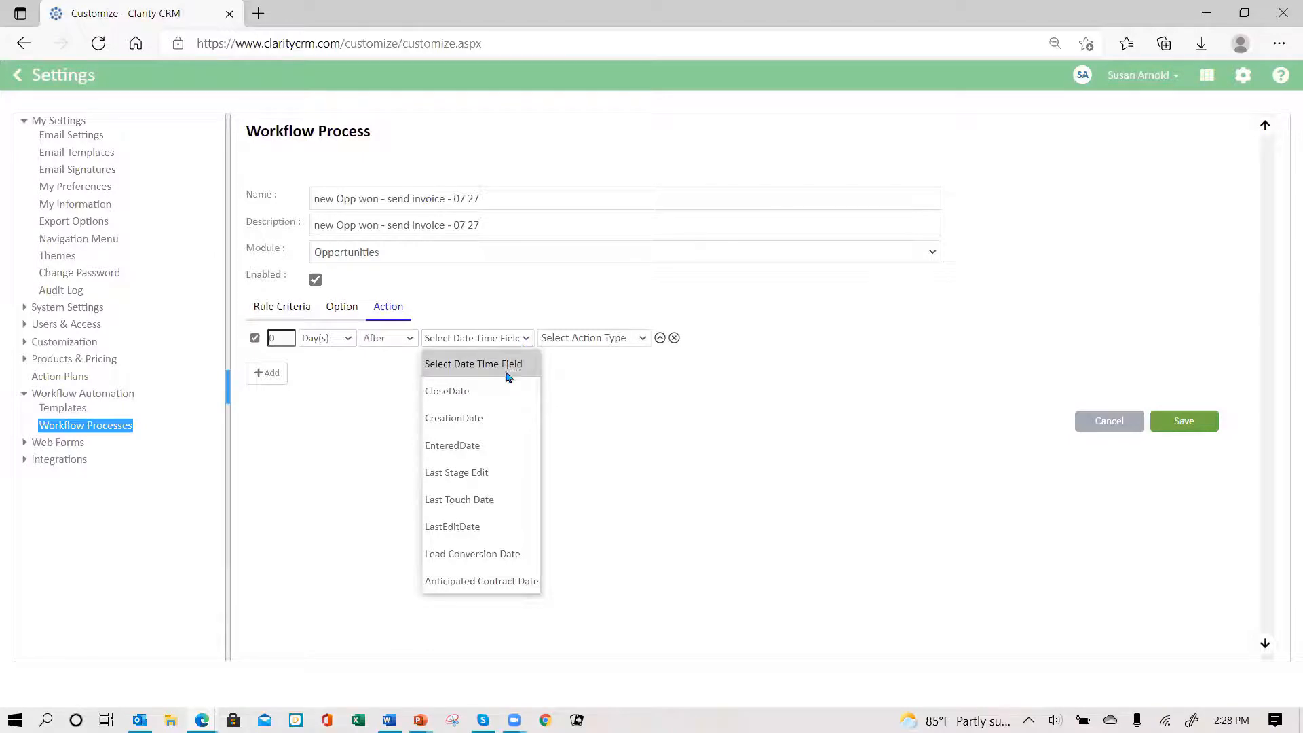
left_click(483, 527)
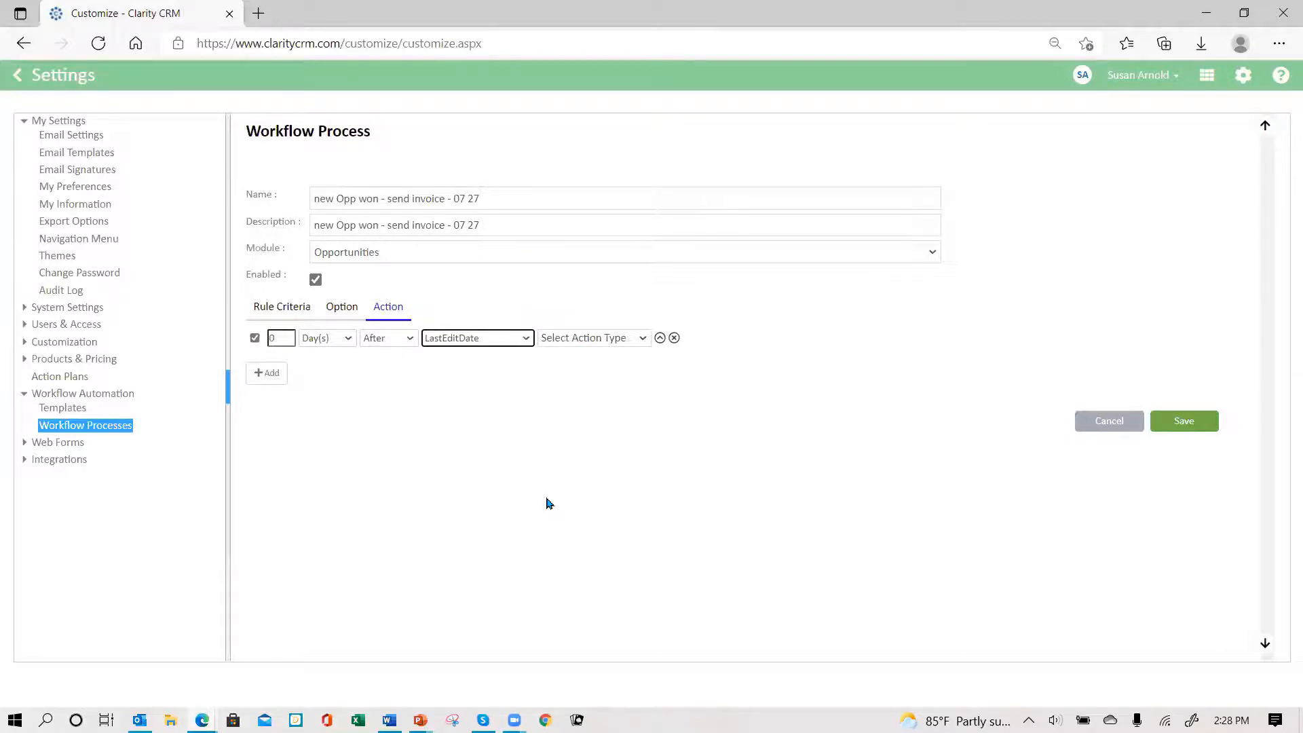
left_click(642, 339)
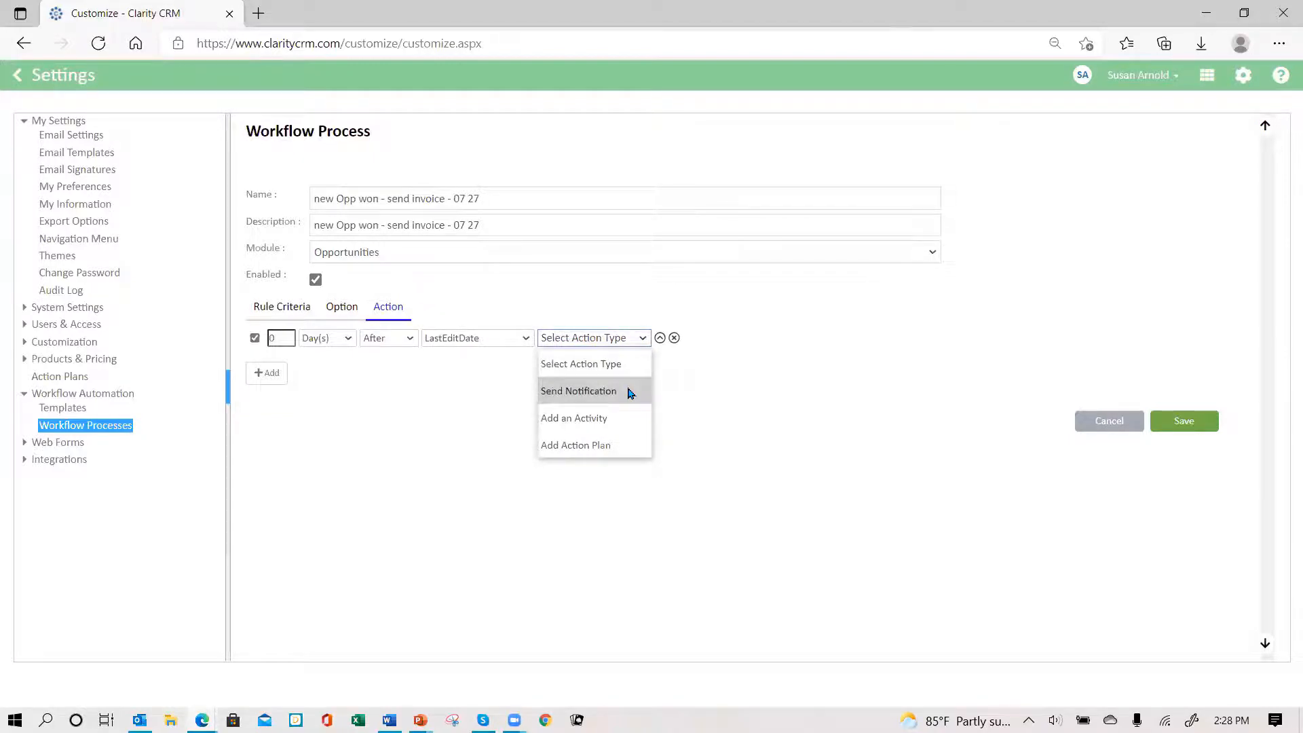
left_click(630, 393)
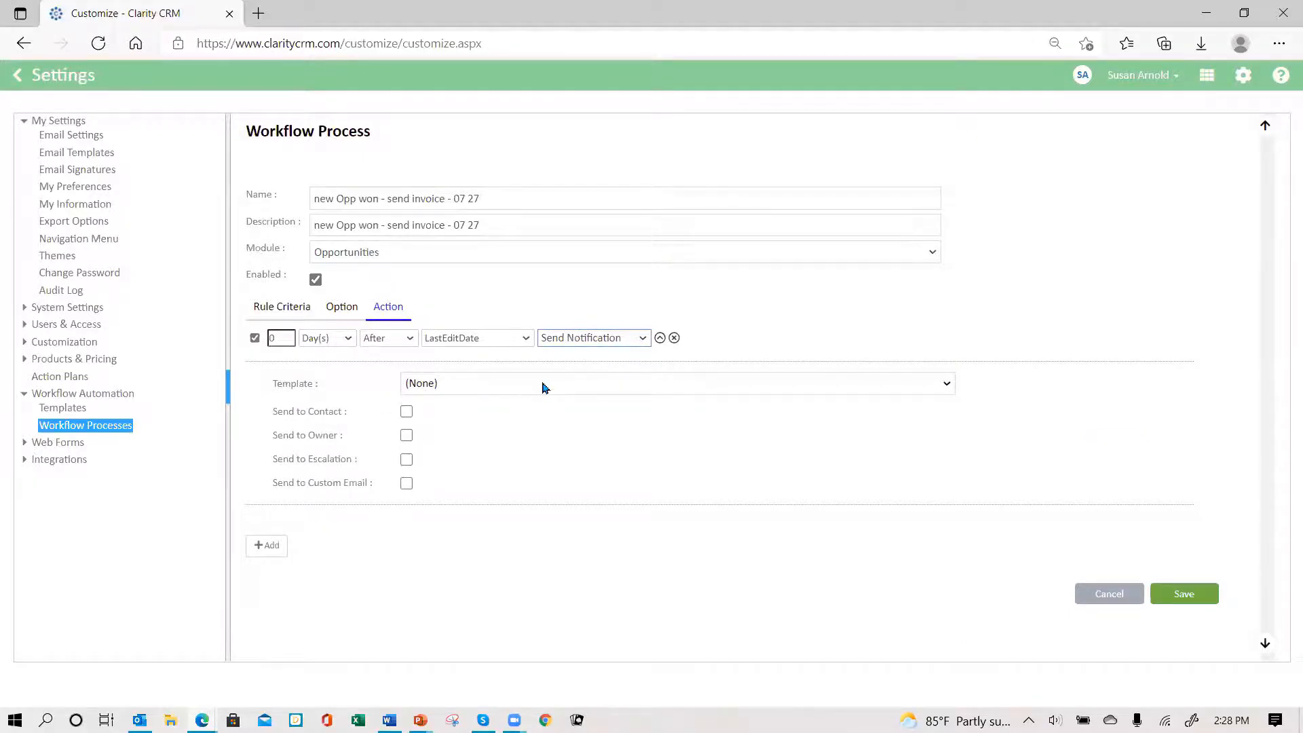
- Use the New Opp Won - Ready to Invoice template, send to a custom email address, save, and log out
left_click(543, 387)
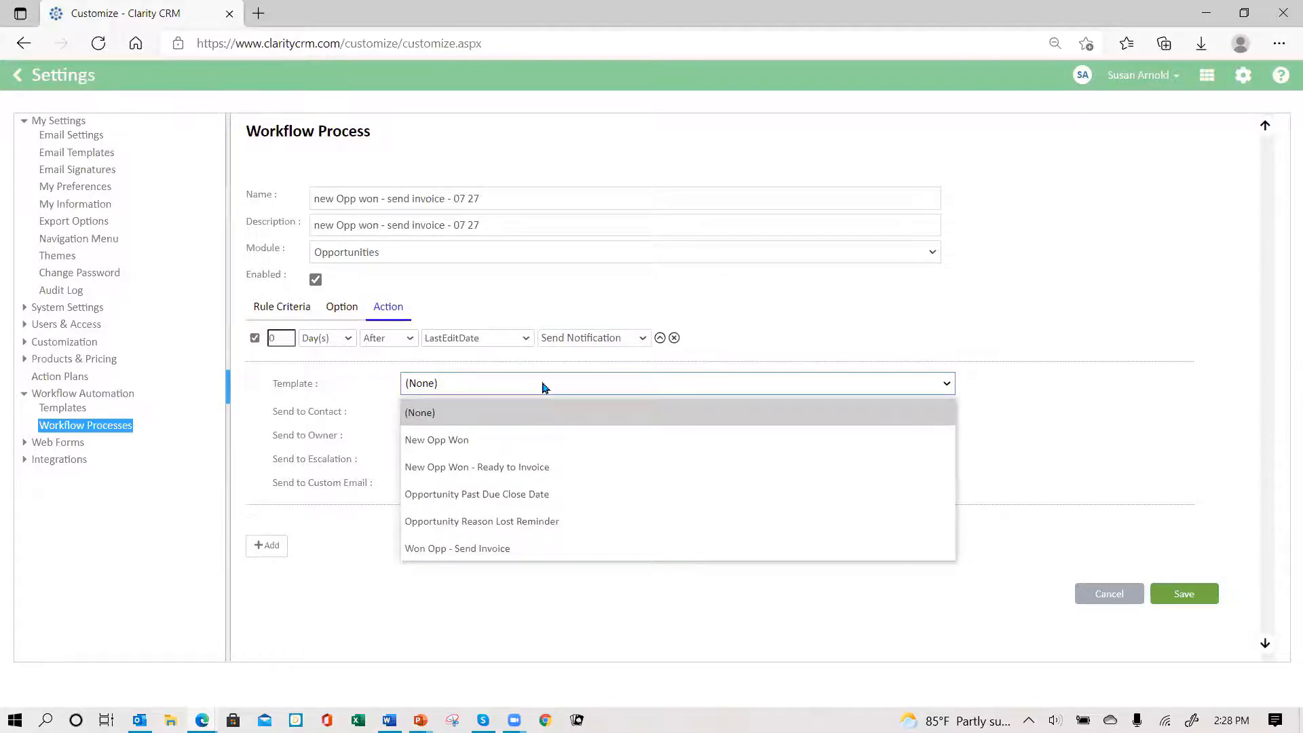
left_click(551, 466)
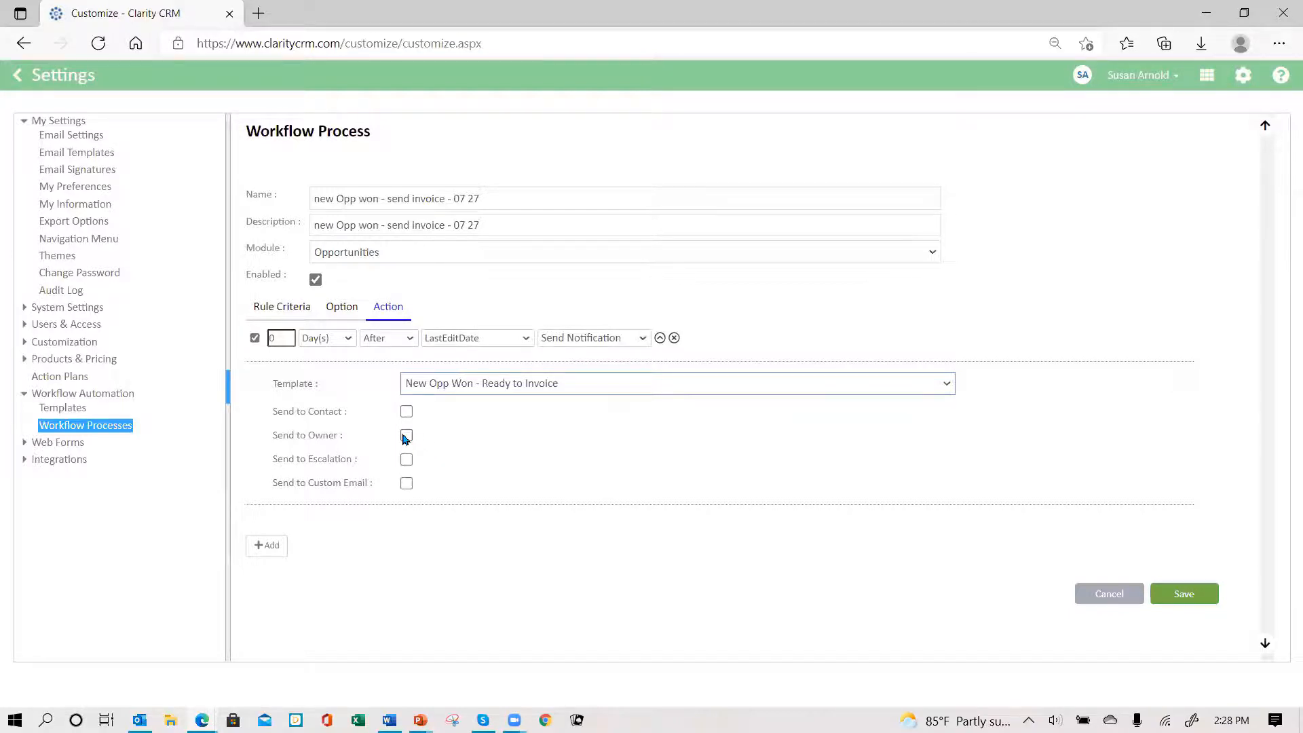
left_click(407, 483)
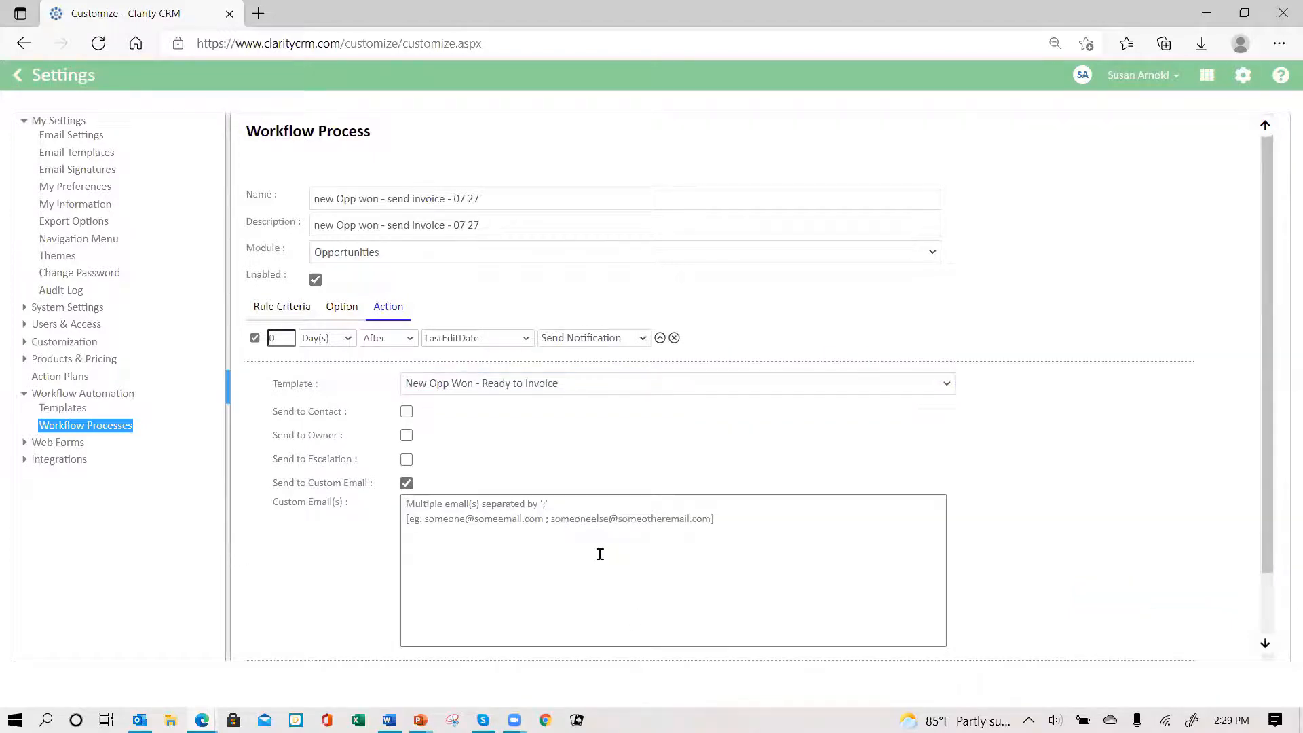
left_click(405, 505)
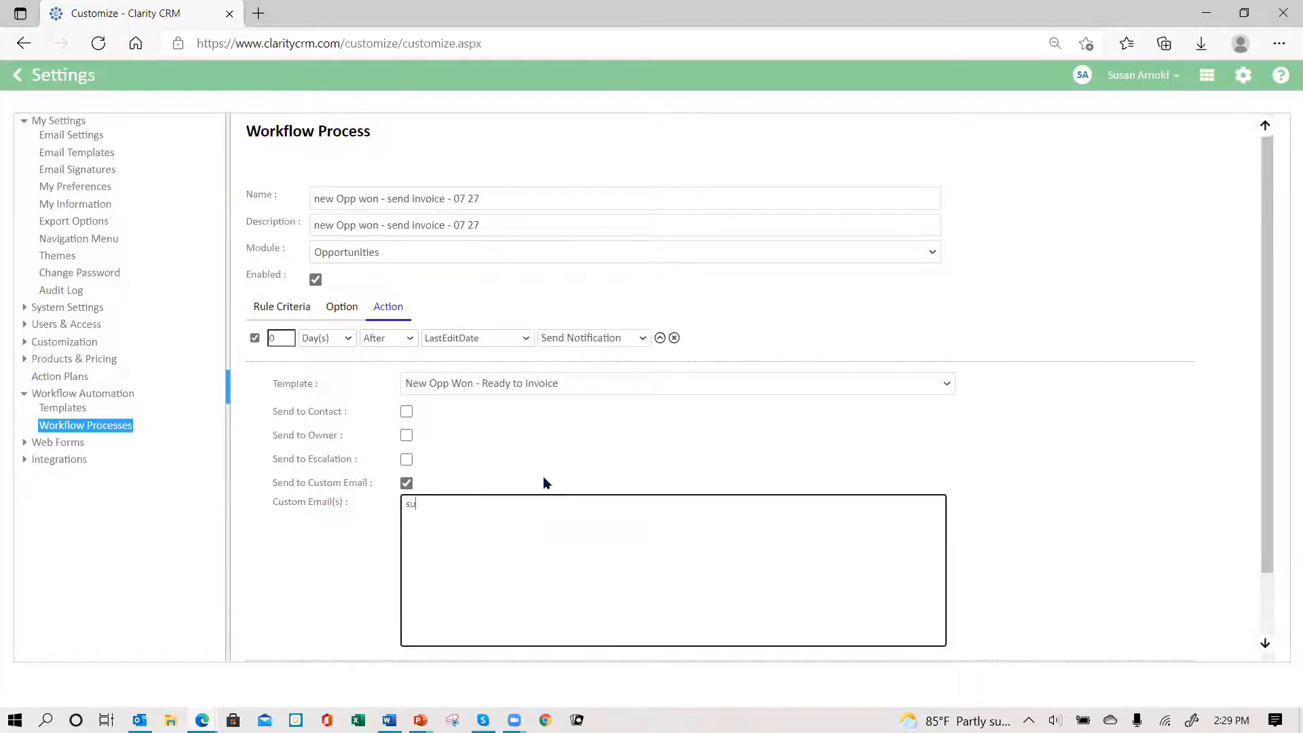
scroll(1106, 505, "down", 2)
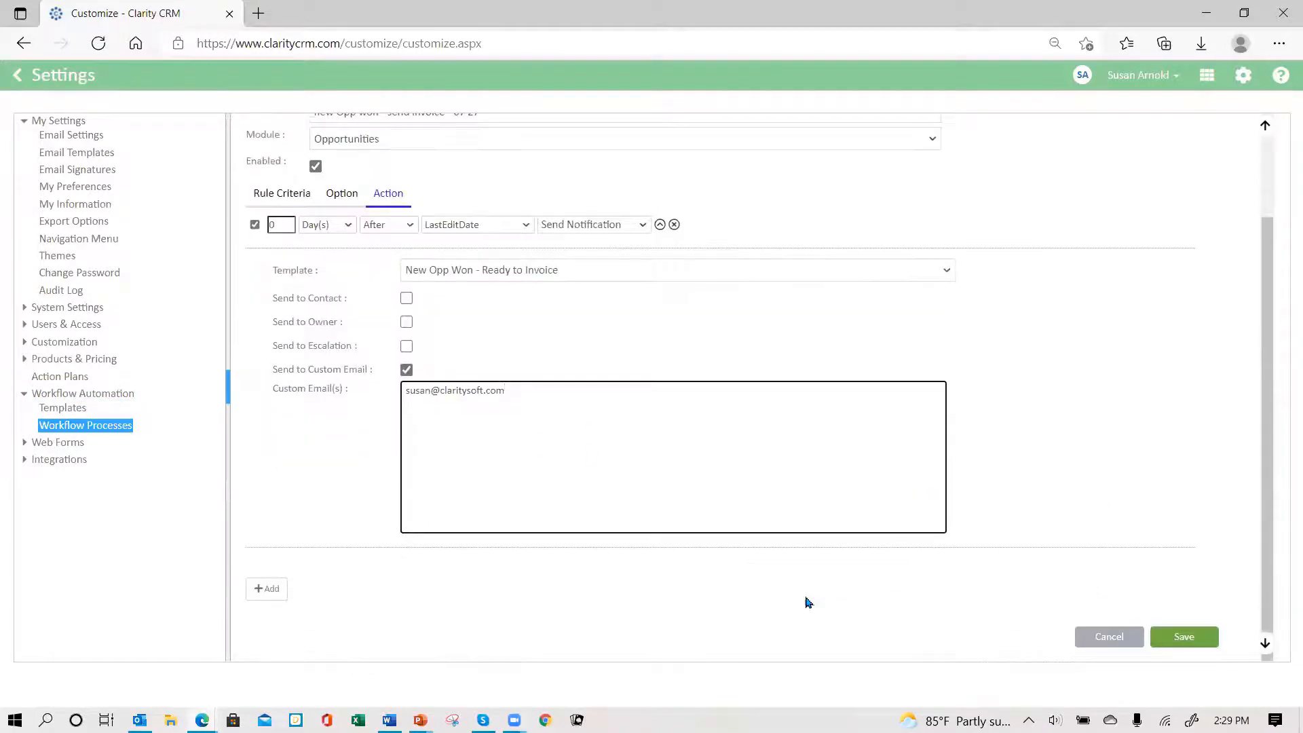
left_click(1182, 640)
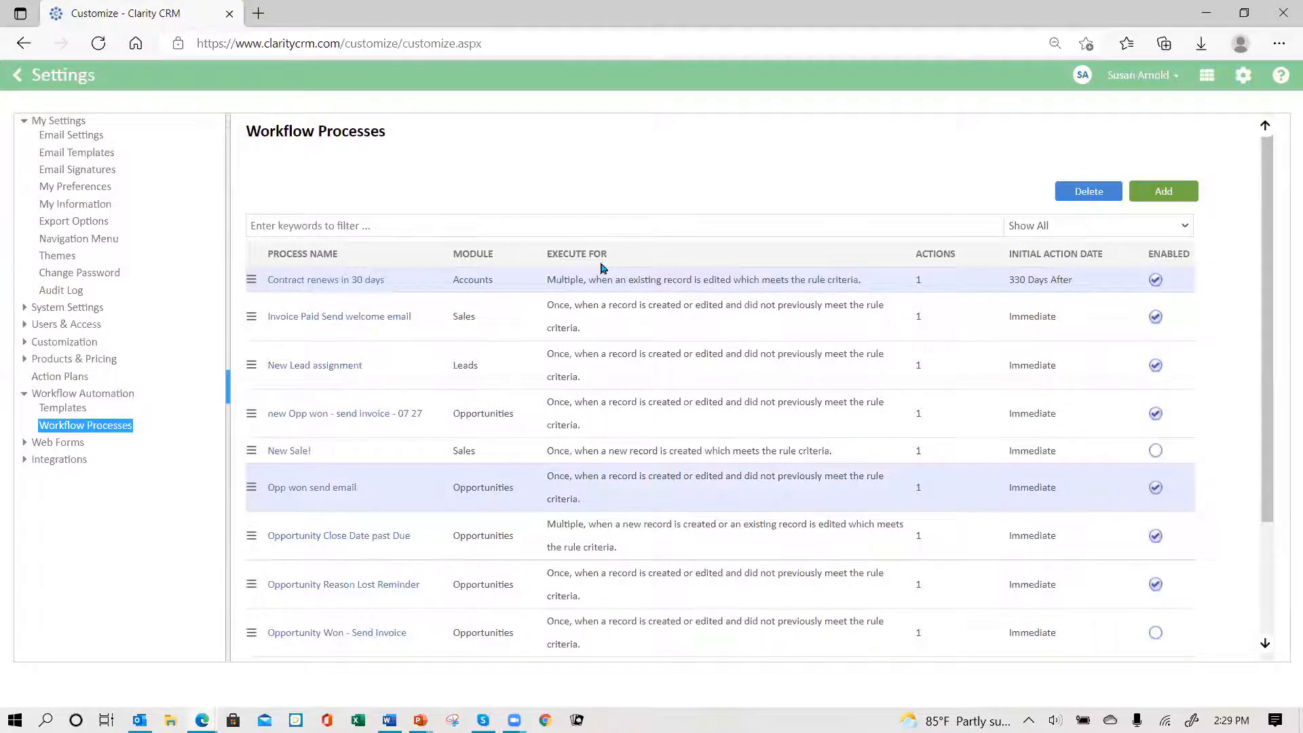
left_click(1174, 79)
left_click(1096, 163)
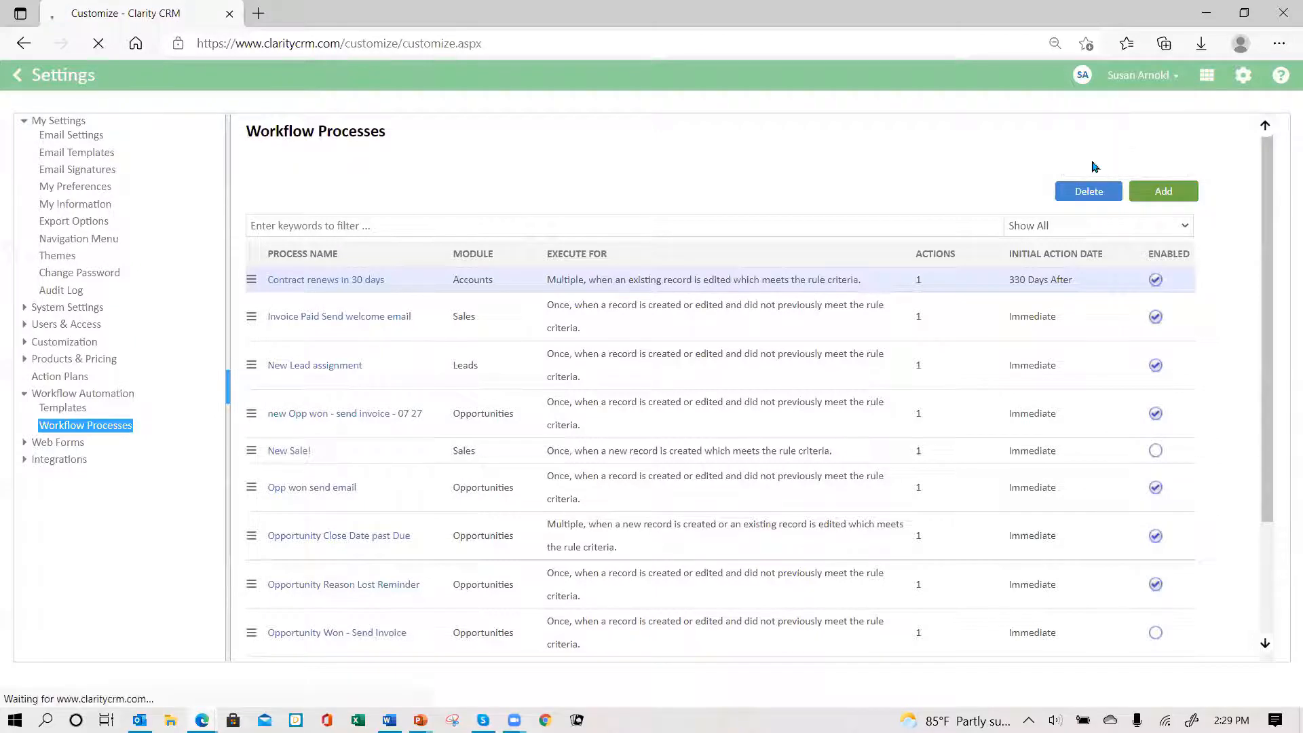
- Sign in with the account password, retyping it after the first attempt is rejected
left_click(571, 322)
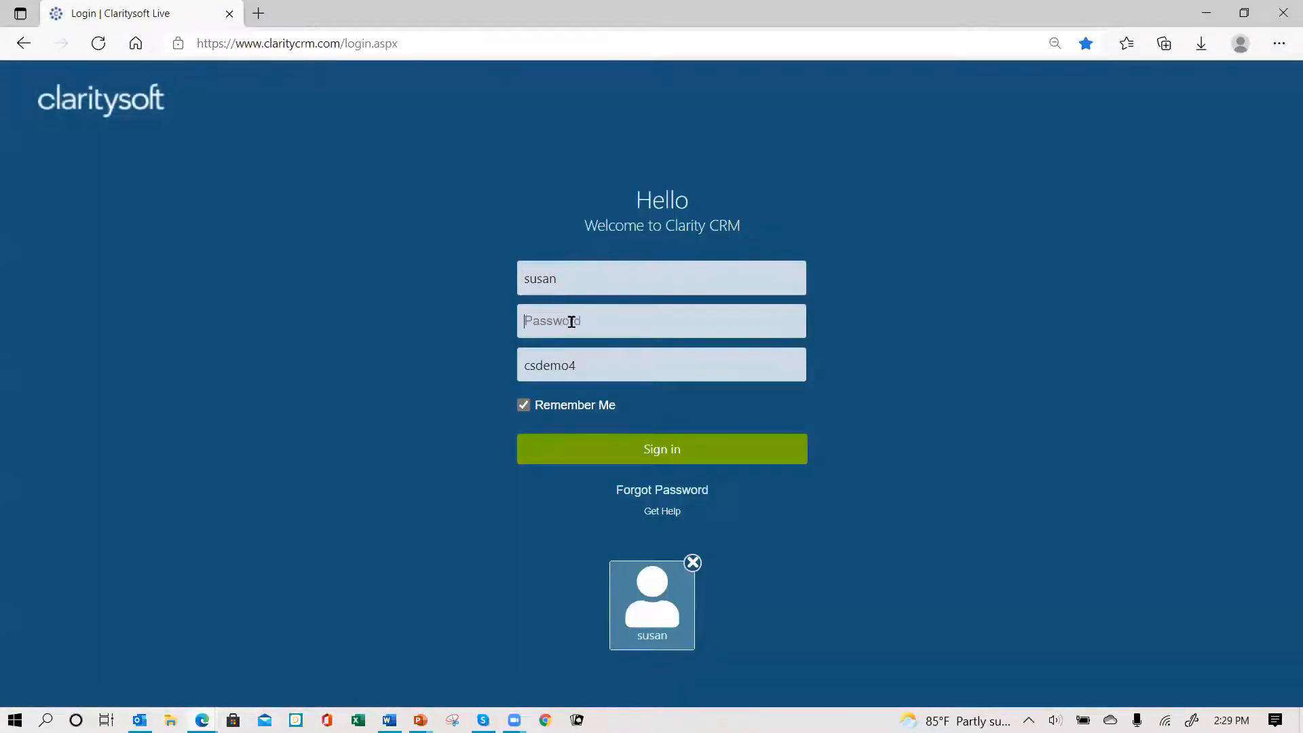
type("********")
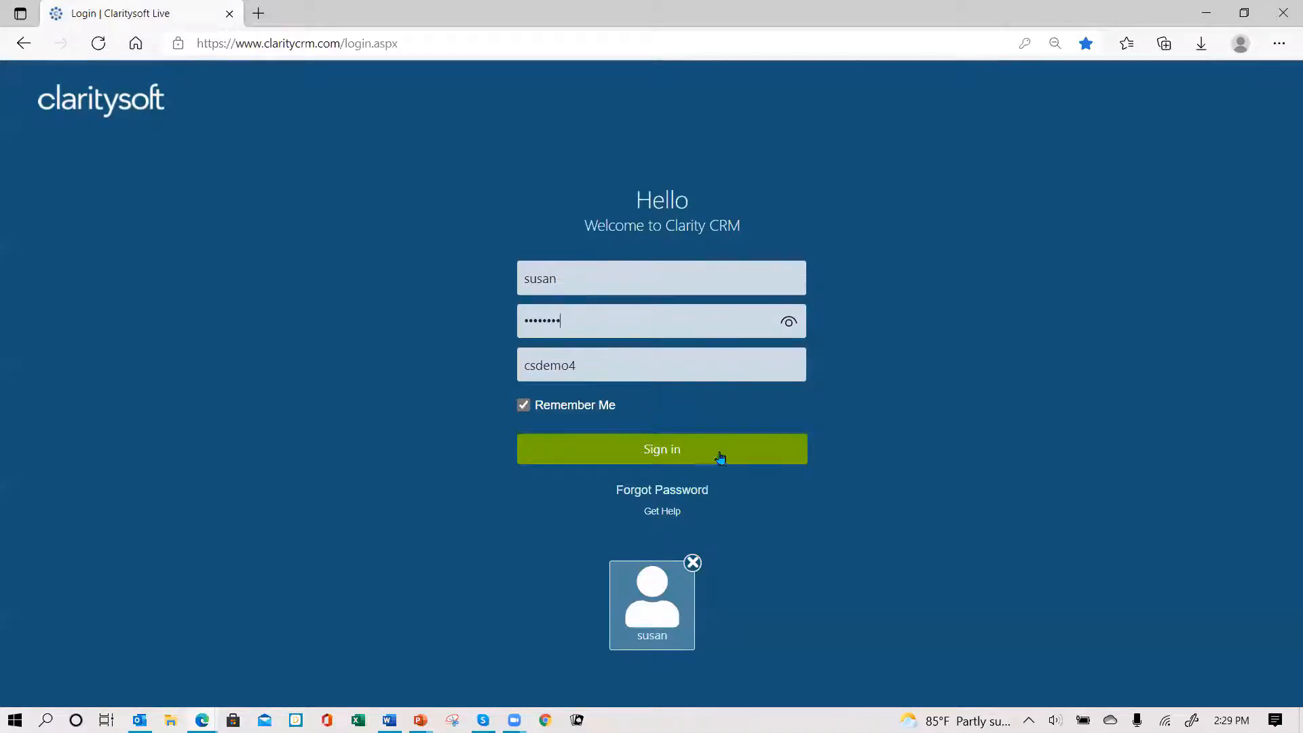
left_click(656, 460)
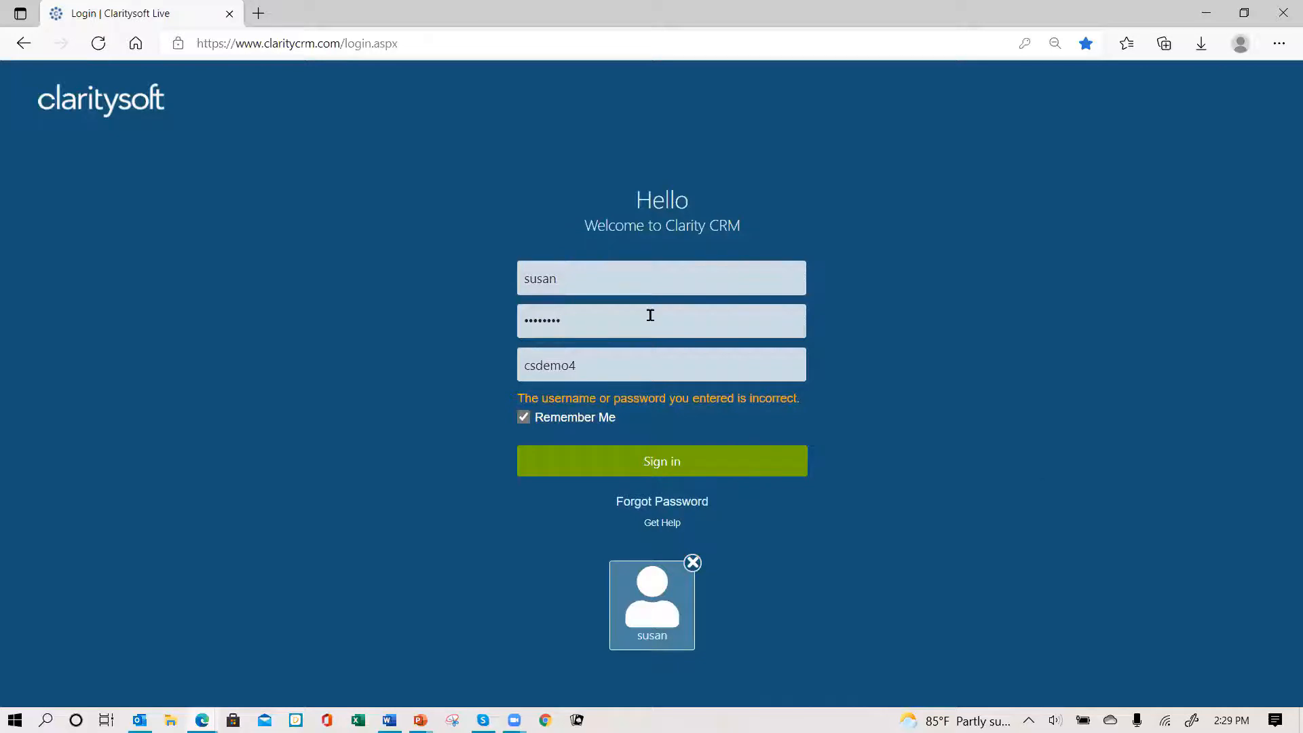
key("BackSpace")
key("BackSpace")
key("BackSpace")
key("BackSpace")
key("BackSpace")
key("BackSpace")
key("BackSpace")
key("BackSpace")
type("•••••••")
left_click(675, 464)
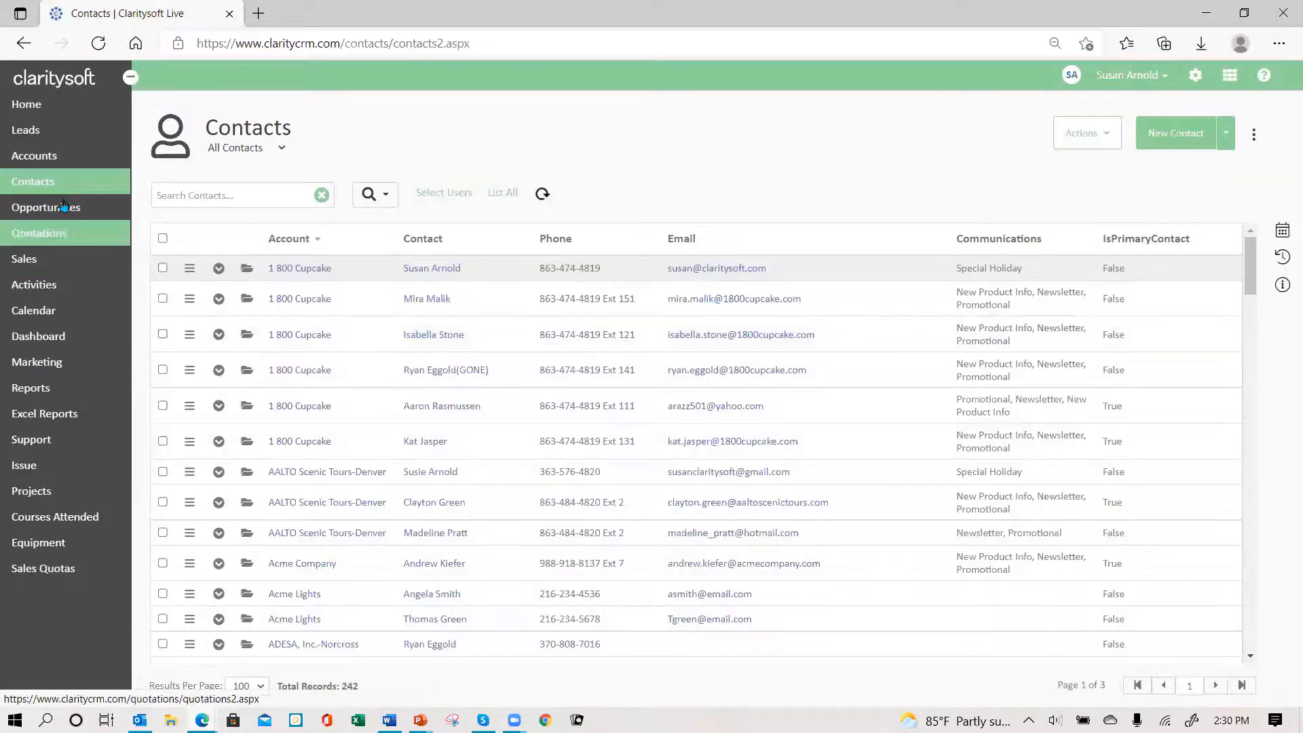
- Edit the Satellite Installation opportunity from the Opportunities list and set its Sales Stage to Won
left_click(65, 213)
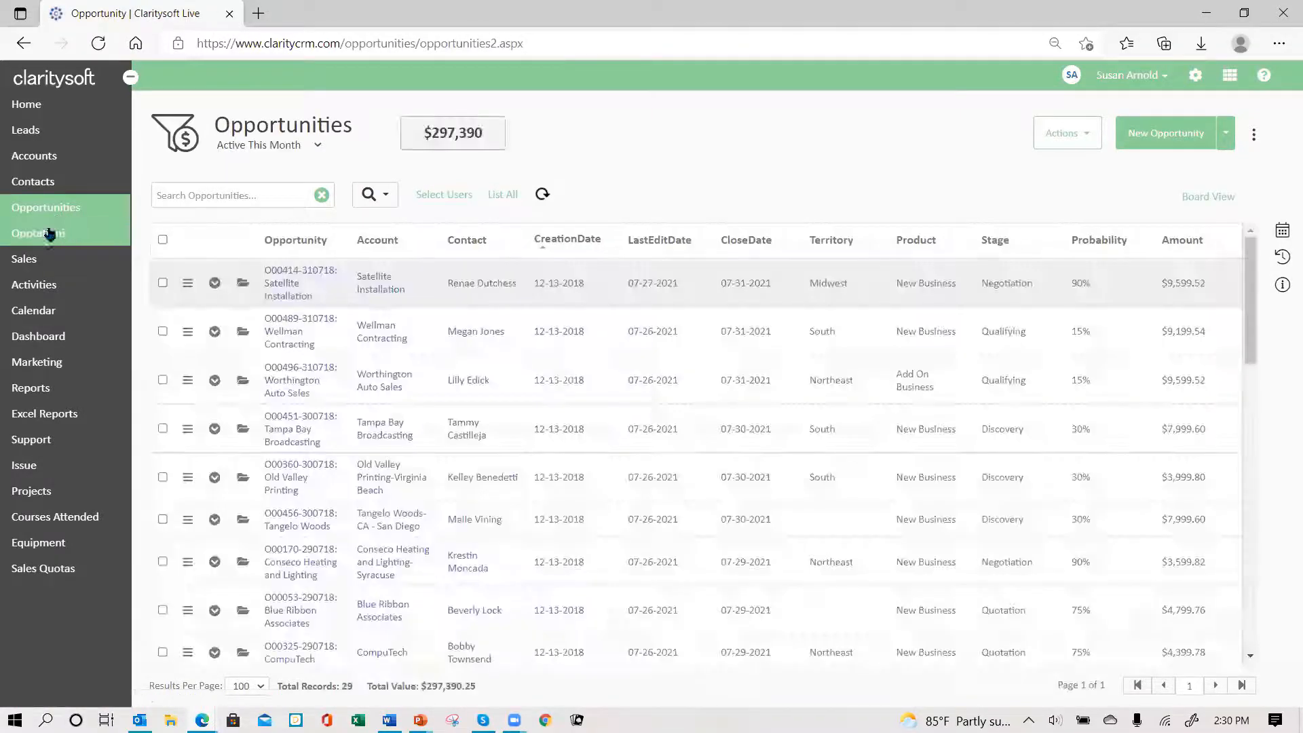
left_click(244, 286)
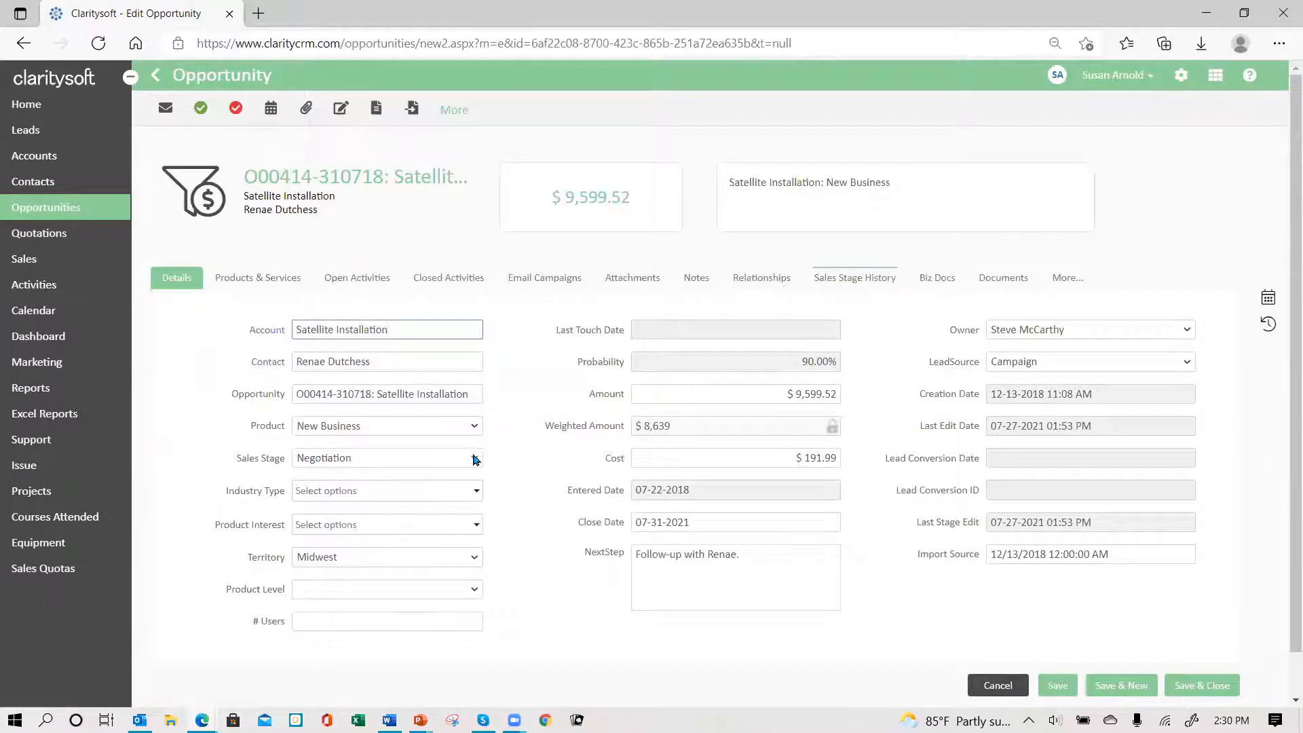
left_click(474, 457)
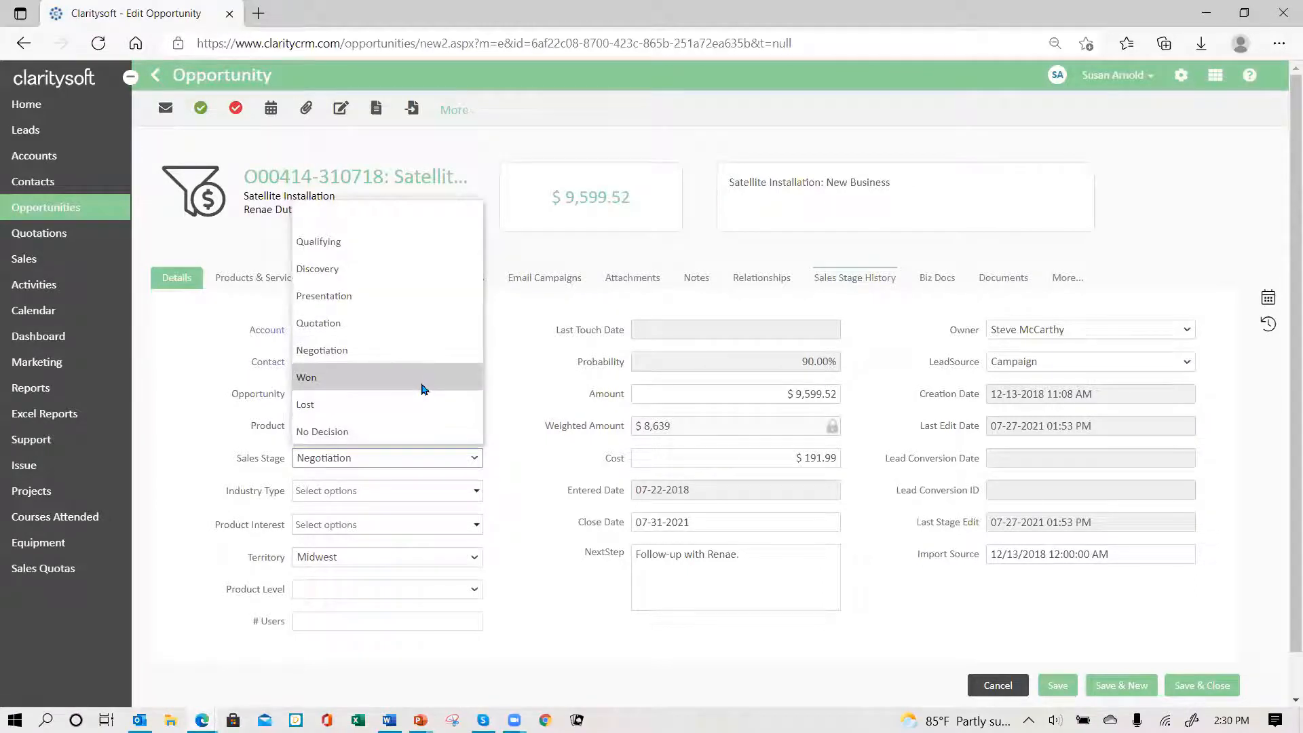
left_click(420, 377)
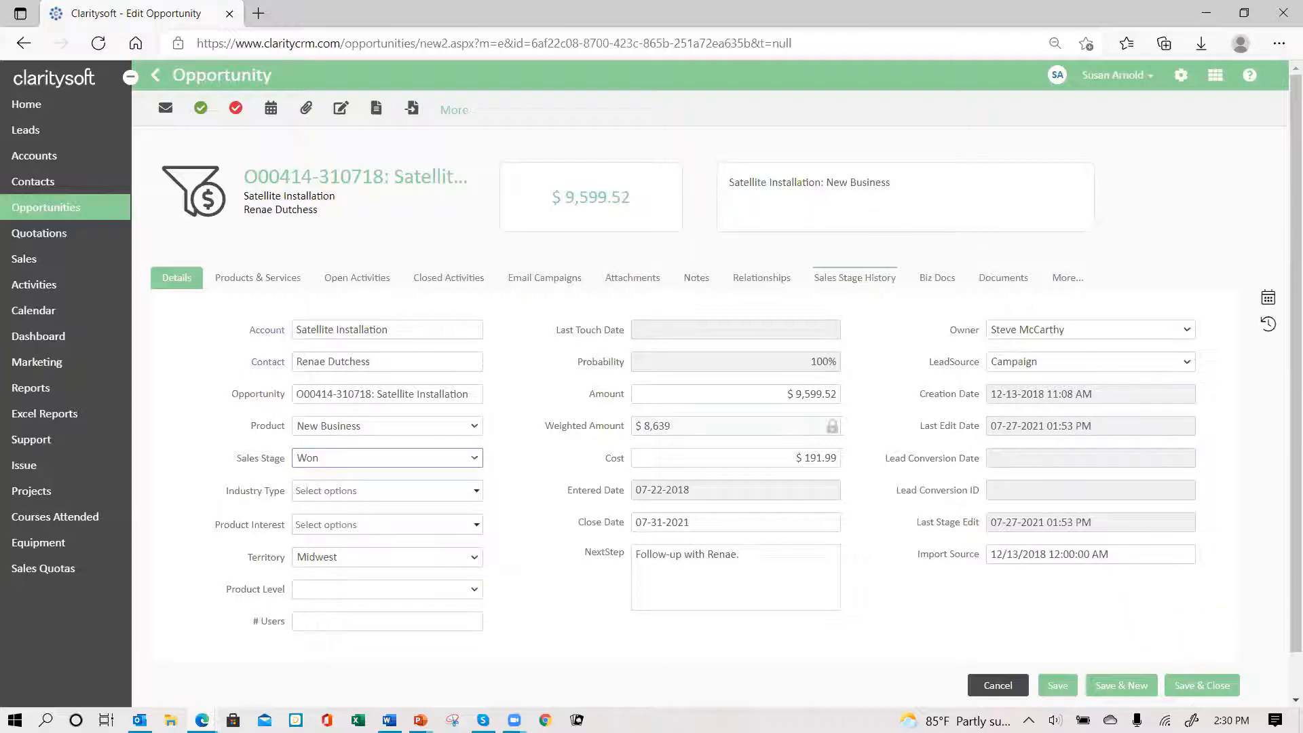
- Save the won opportunity and switch the Opportunities list to the Won This Month view
left_click(1195, 686)
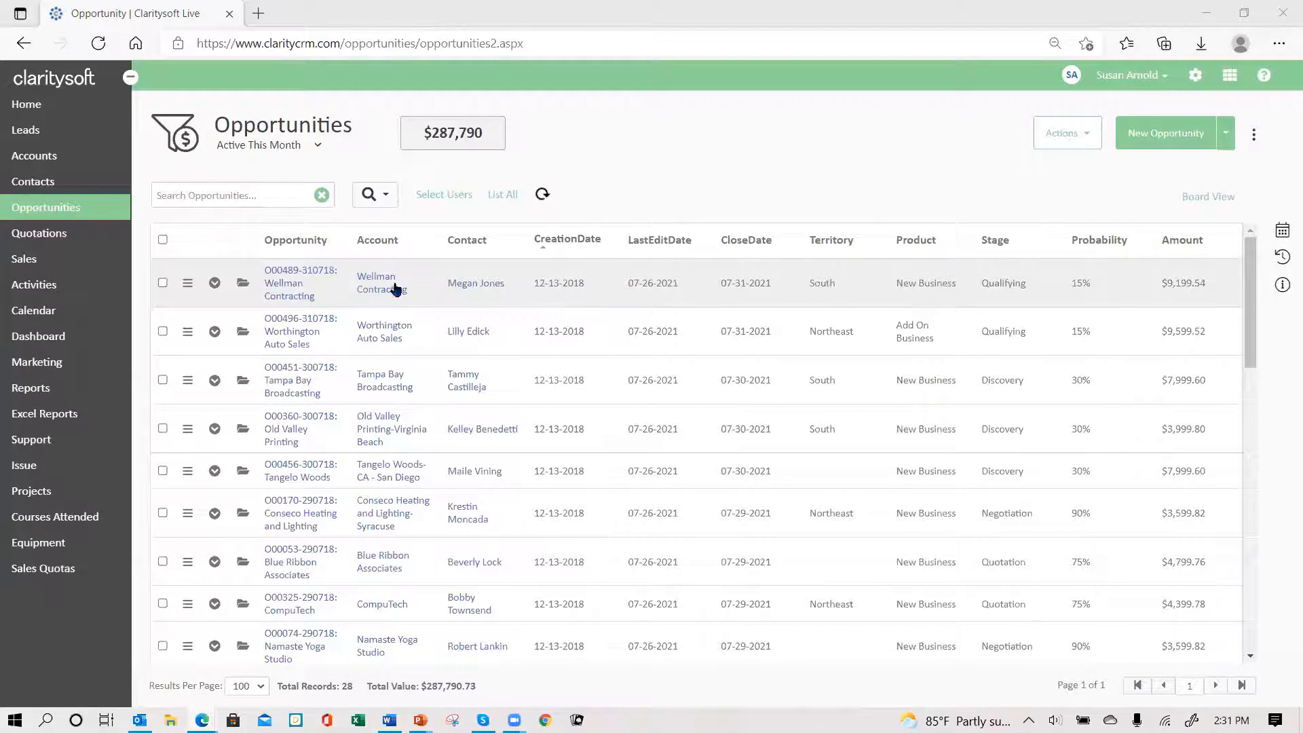
left_click(318, 146)
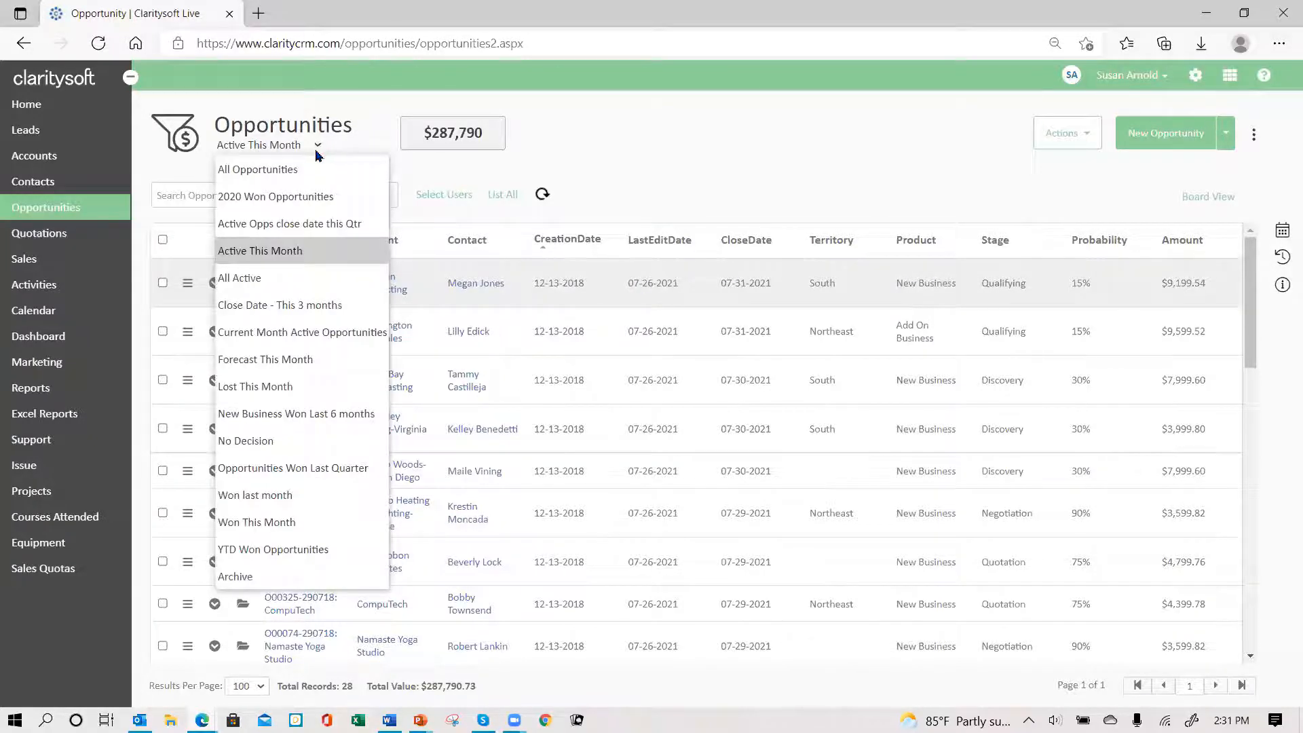
left_click(283, 523)
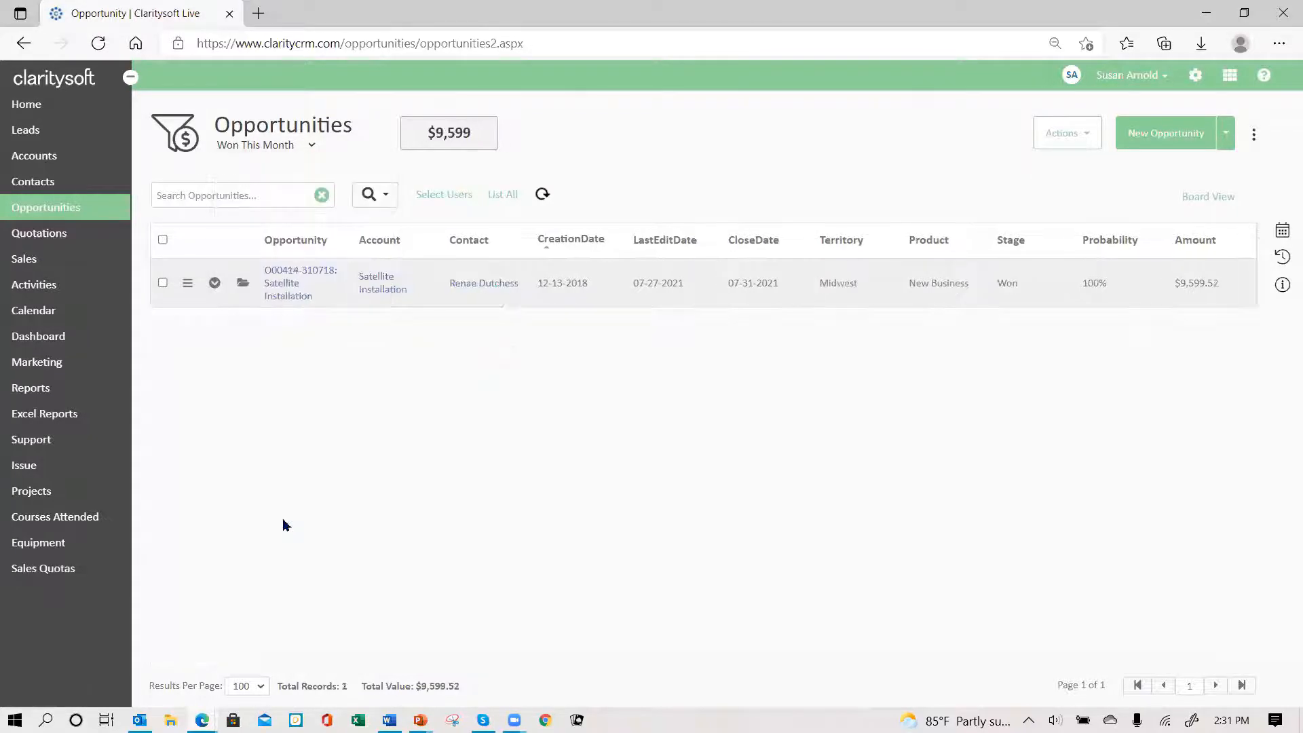
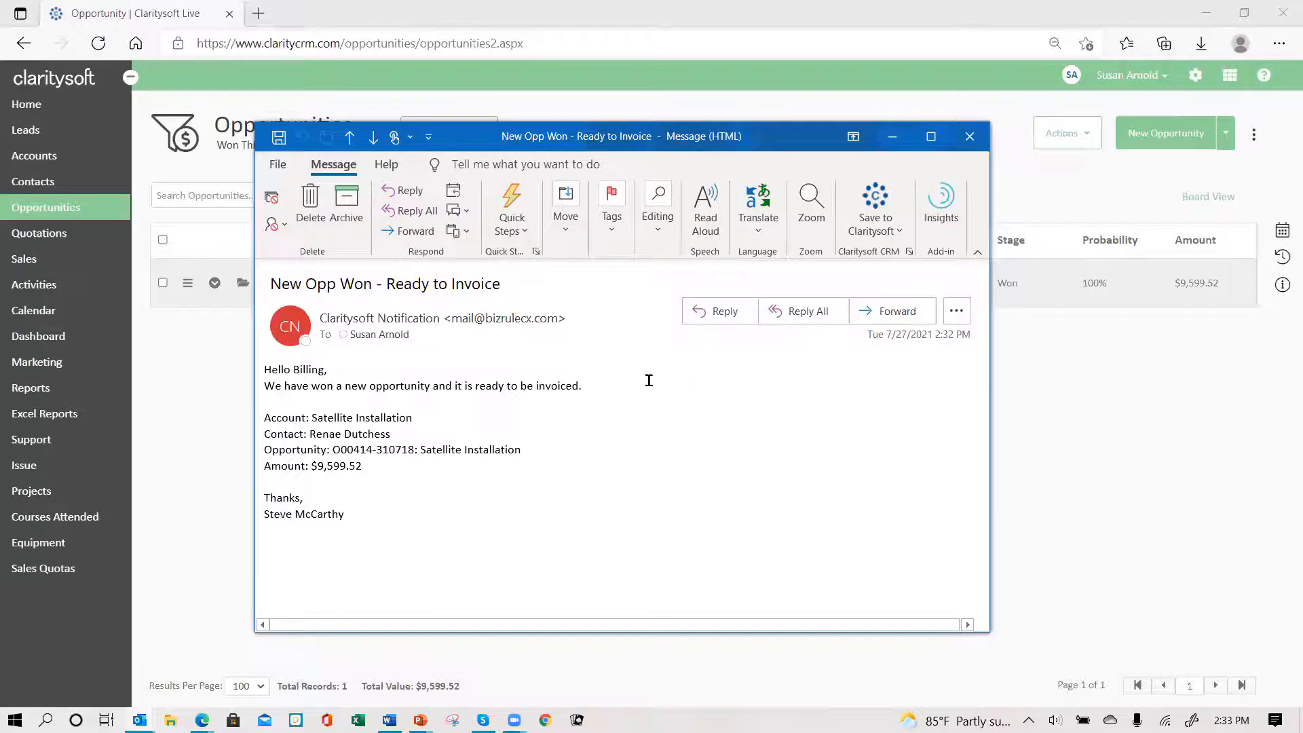
- Close the Opp Won - Ready to Invoice notification email in Outlook
left_click(970, 137)
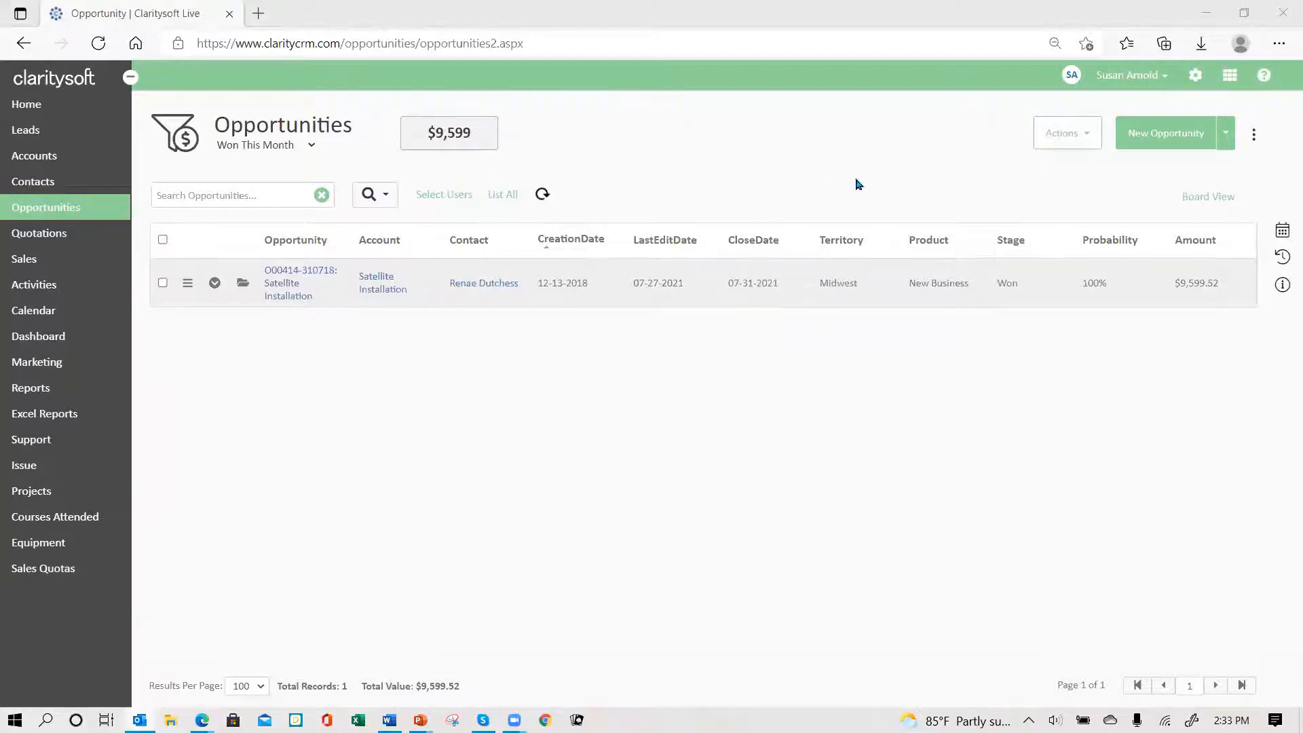
- Go to Settings, view the Opportunity Past Due Close Date template, then list Workflow Processes
left_click(1196, 76)
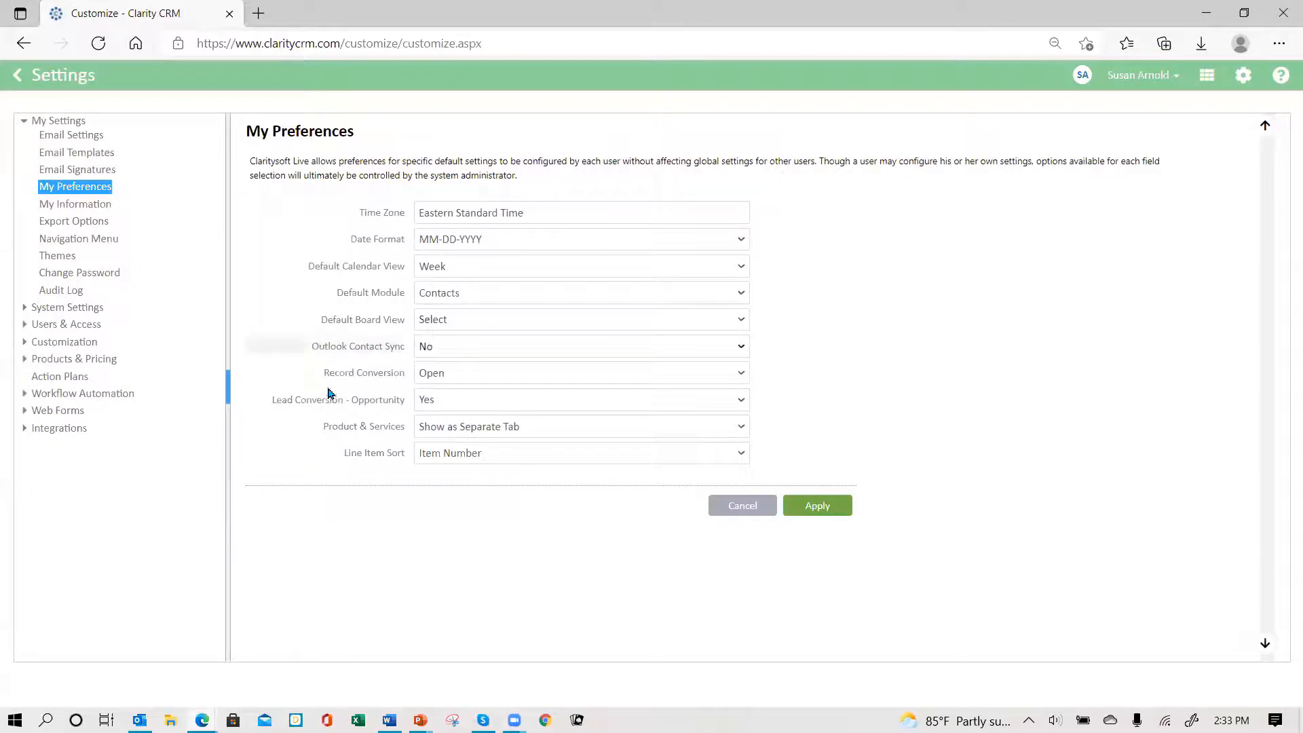
left_click(99, 397)
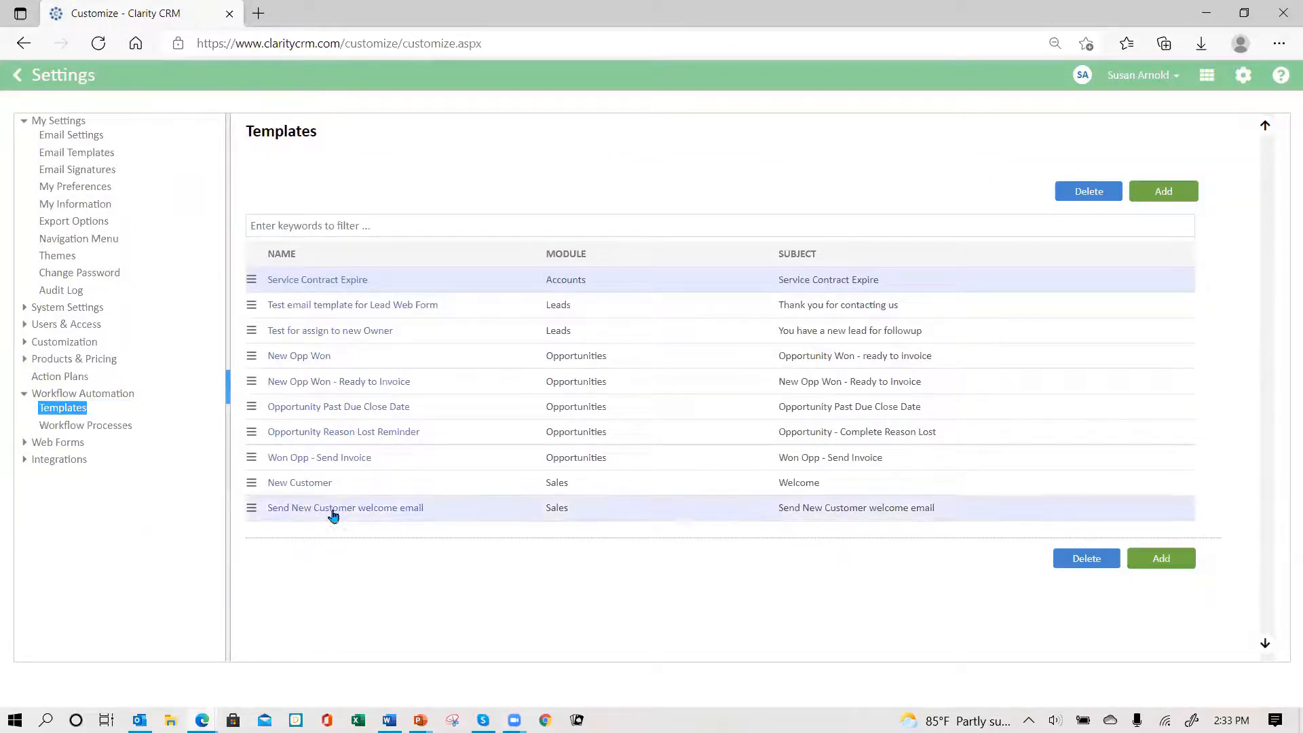
left_click(322, 408)
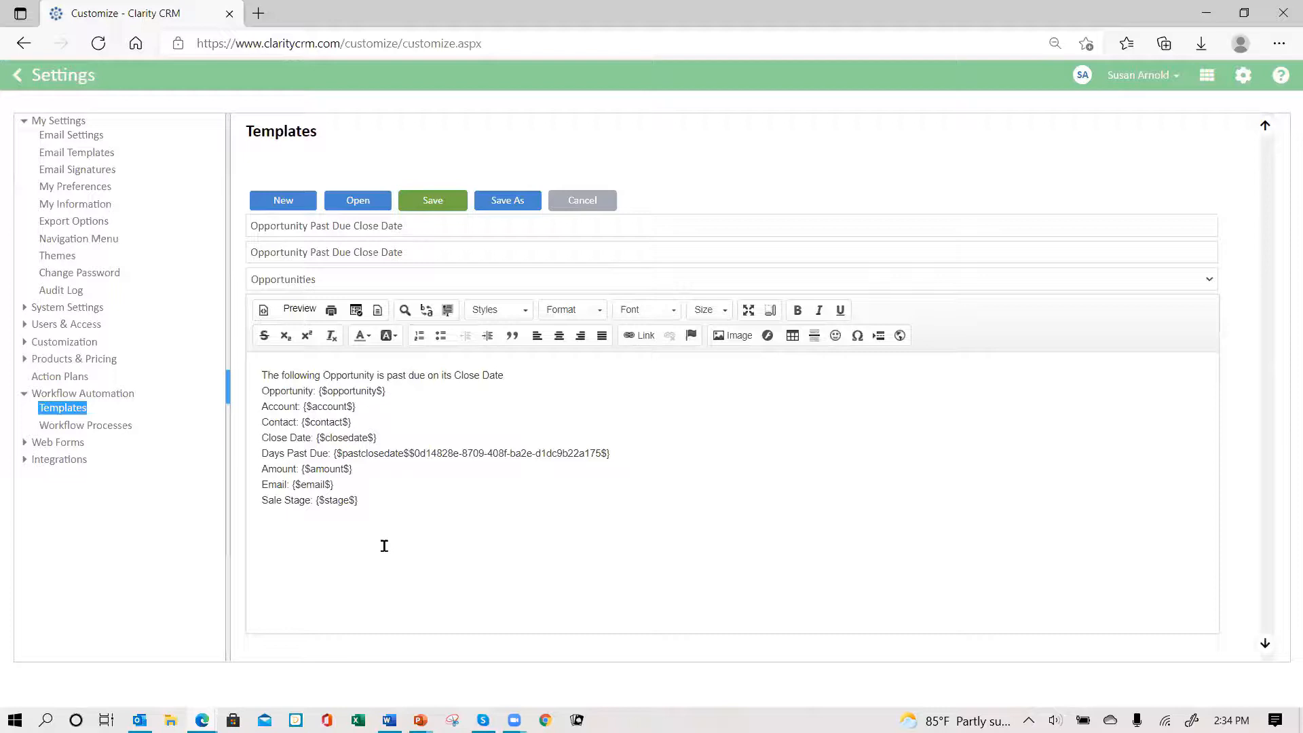
left_click(120, 427)
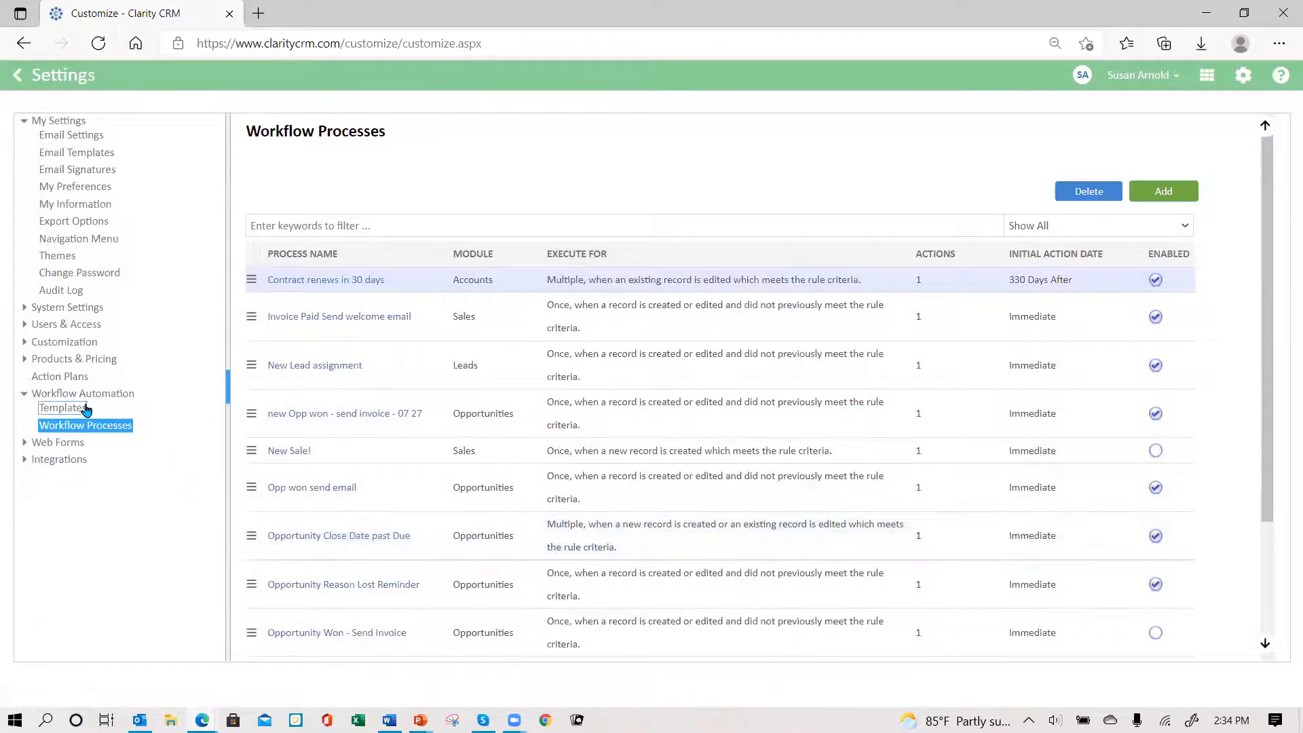
left_click(346, 545)
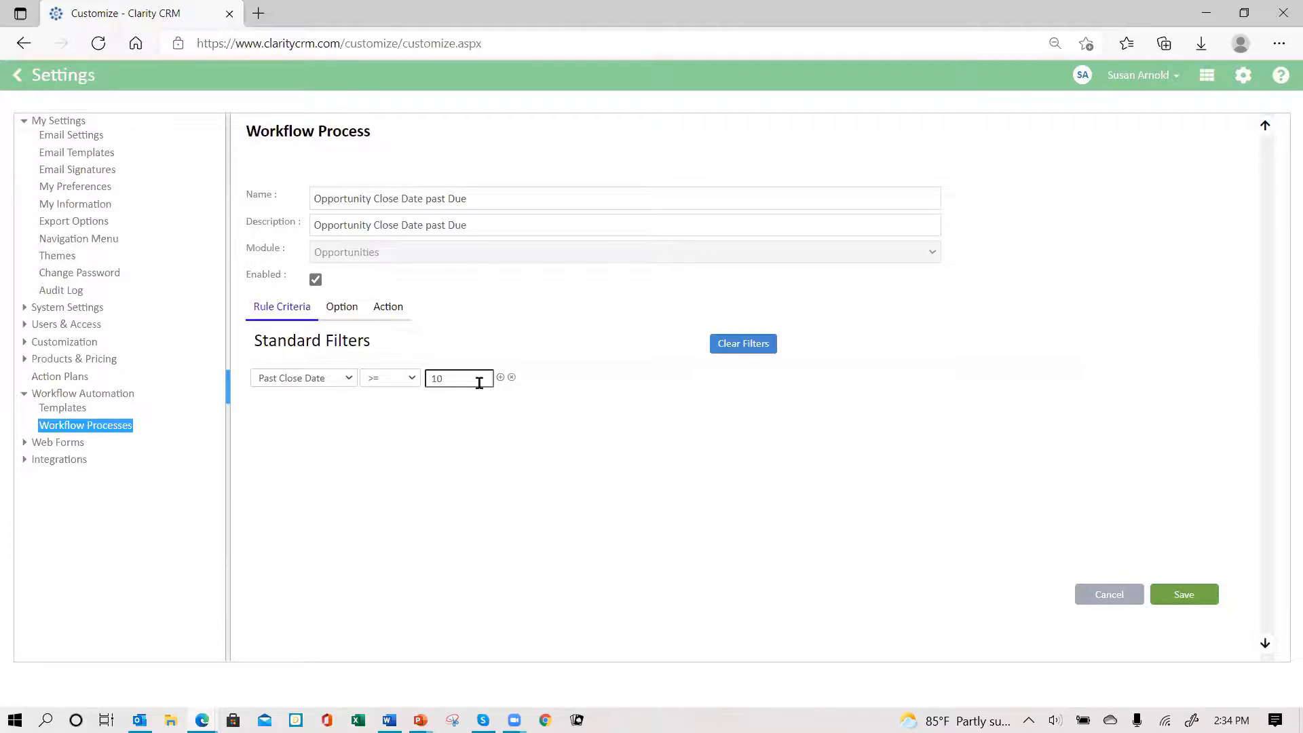
left_click(341, 306)
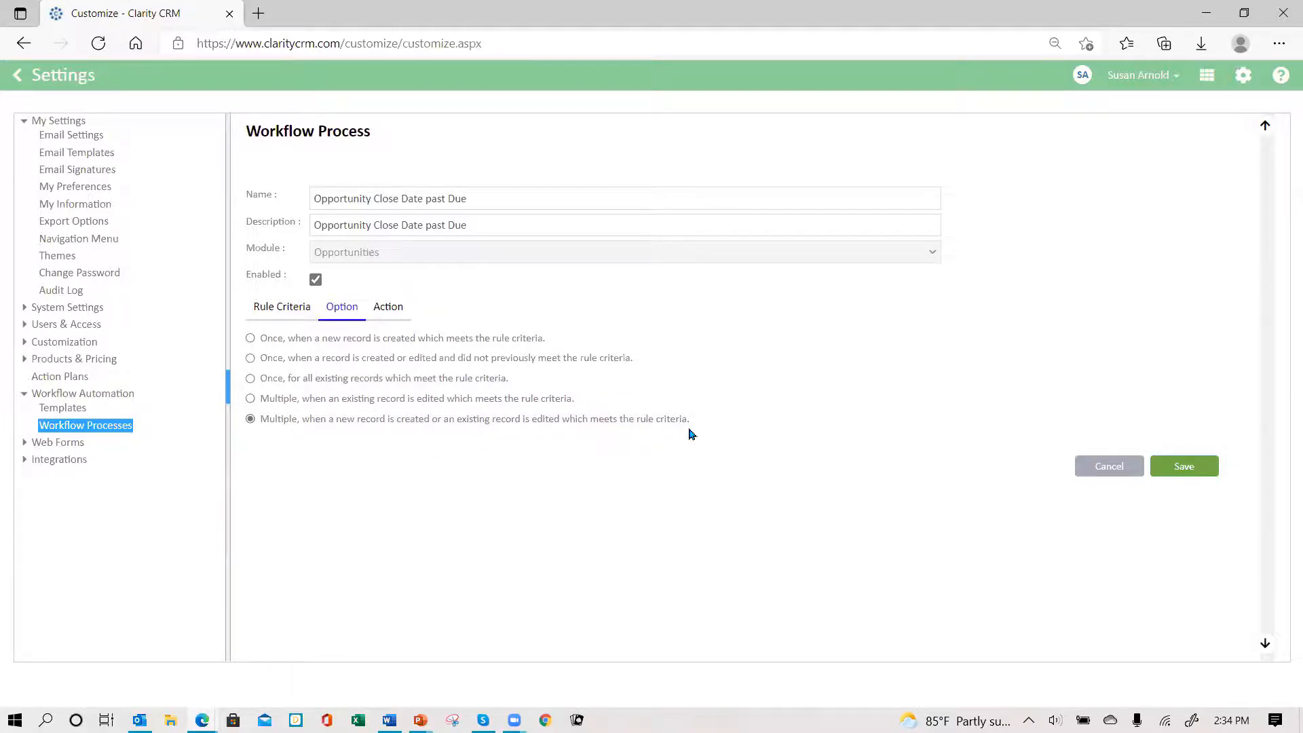
left_click(390, 313)
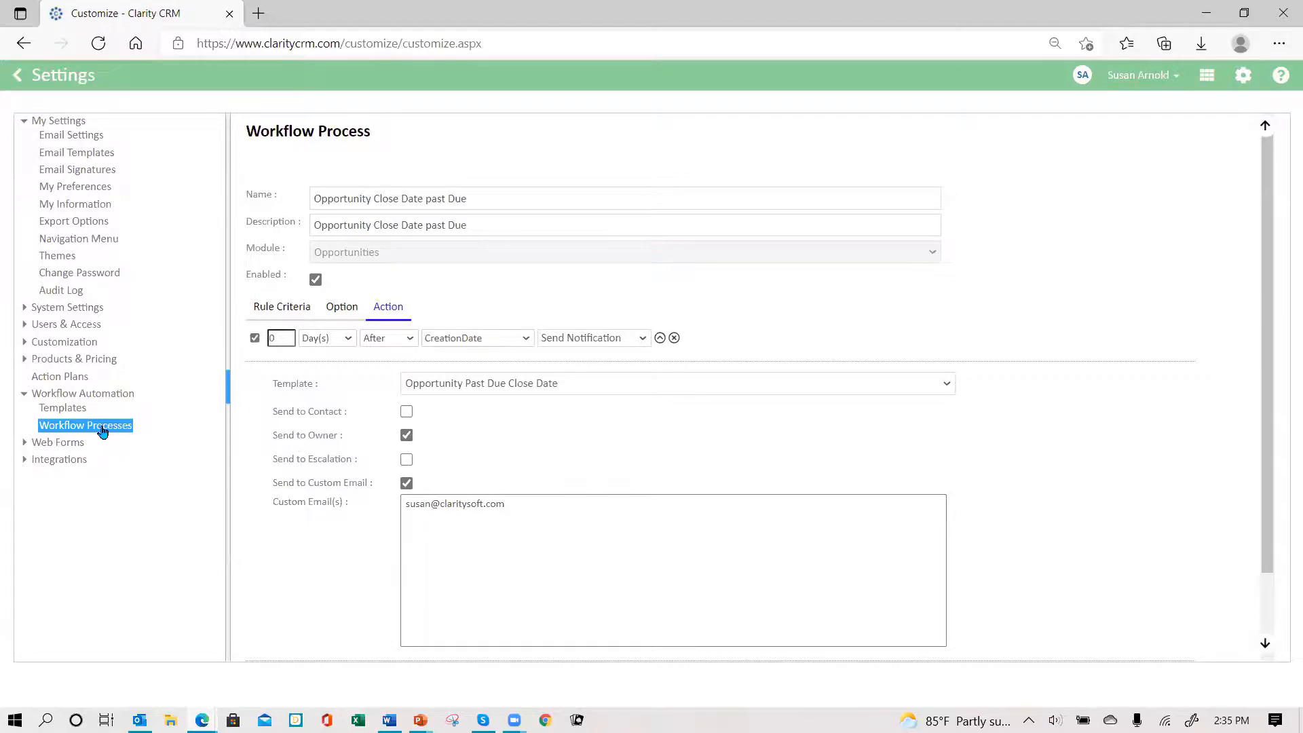
scroll(1089, 621, "down", 2)
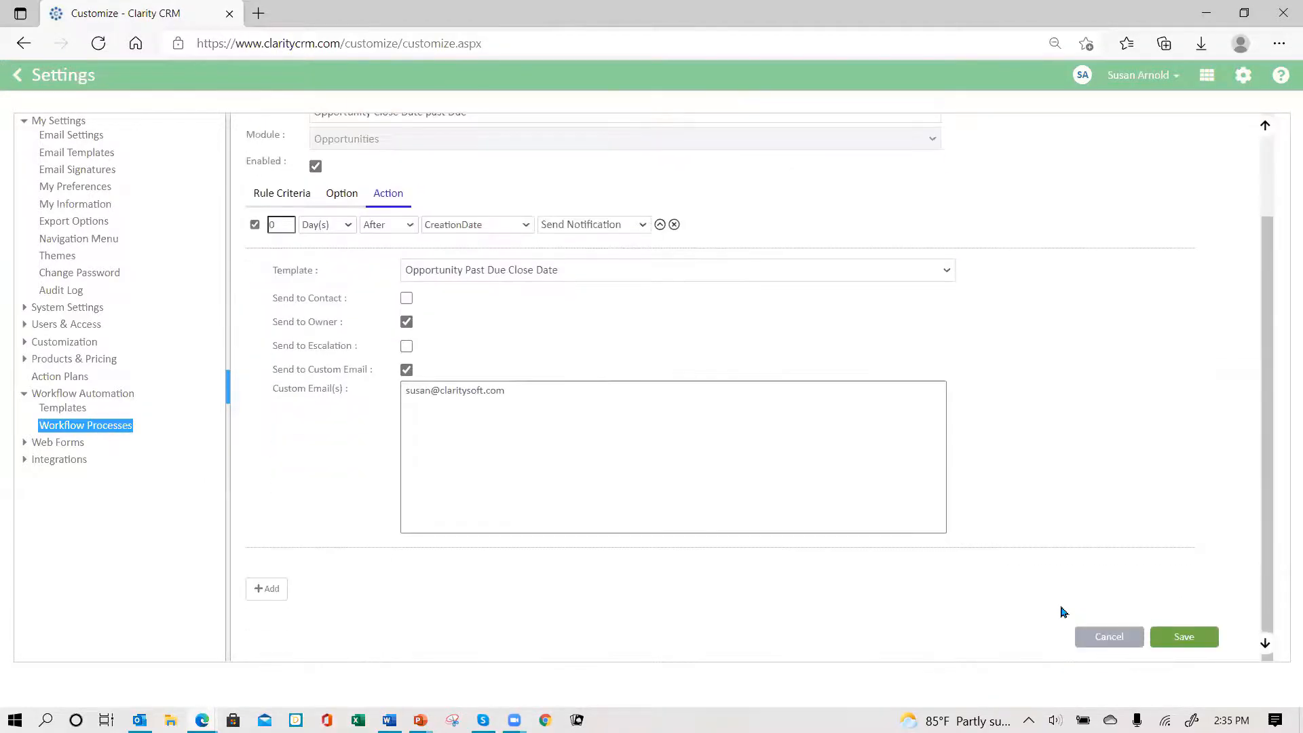
left_click(1125, 641)
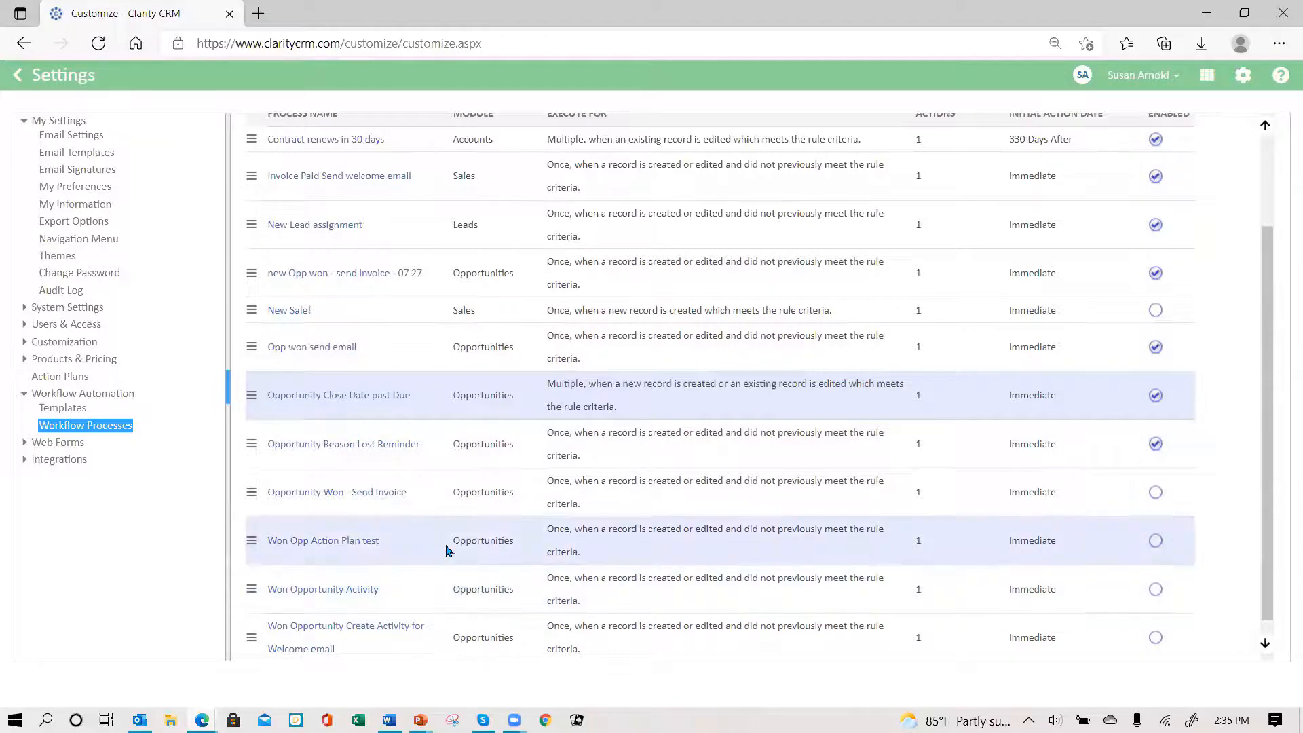
scroll(452, 546, "up", 2)
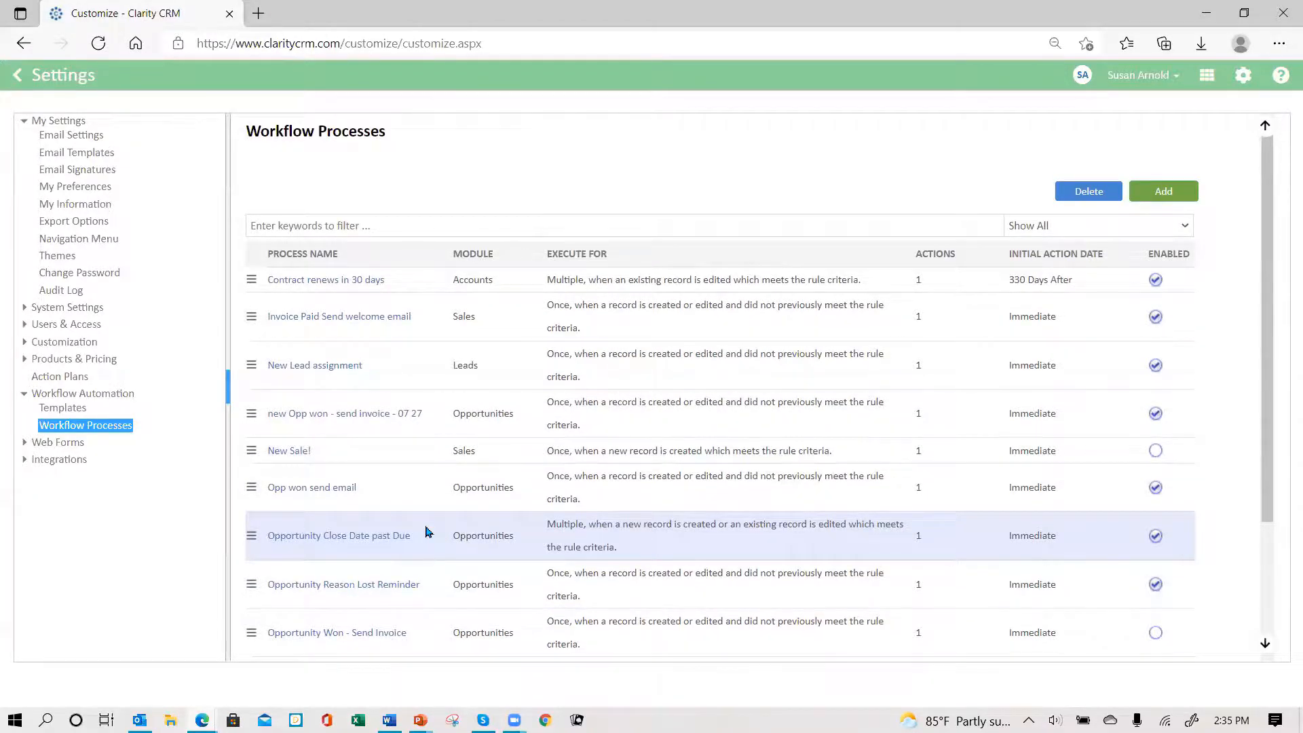
scroll(428, 531, "down", 3)
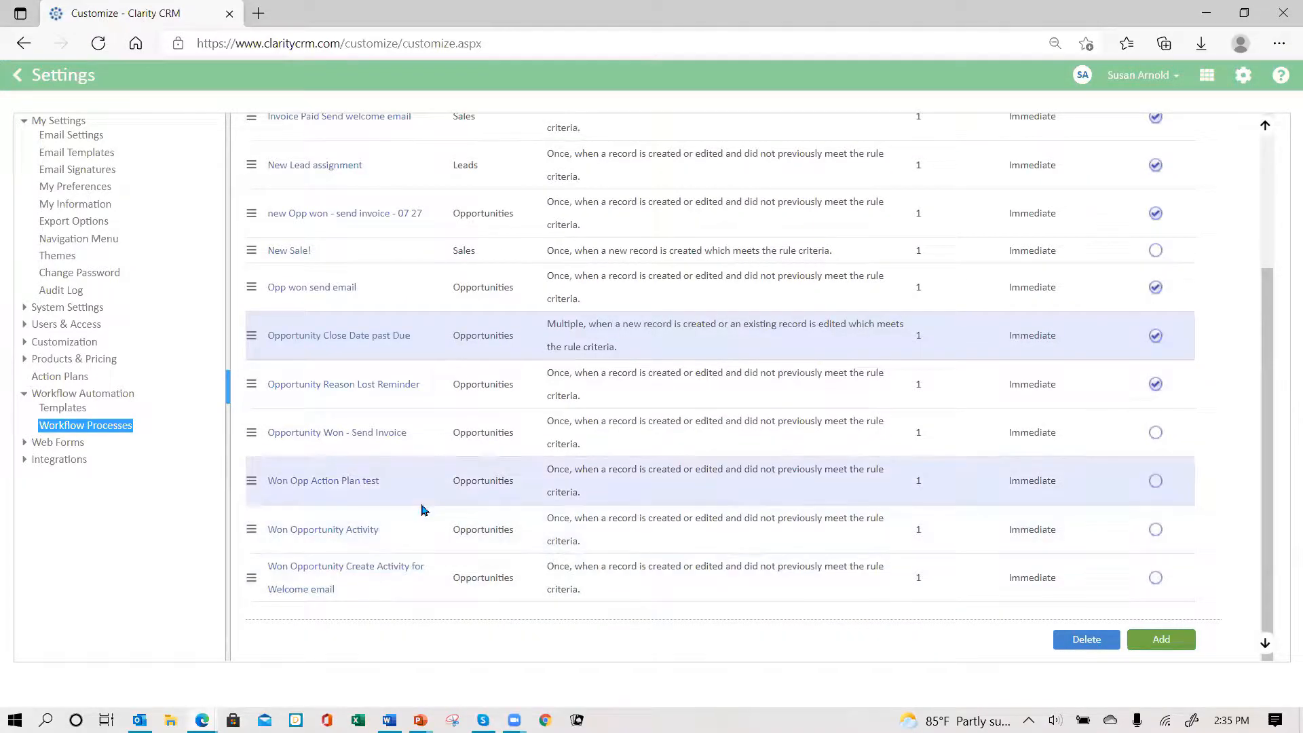
scroll(421, 508, "up", 3)
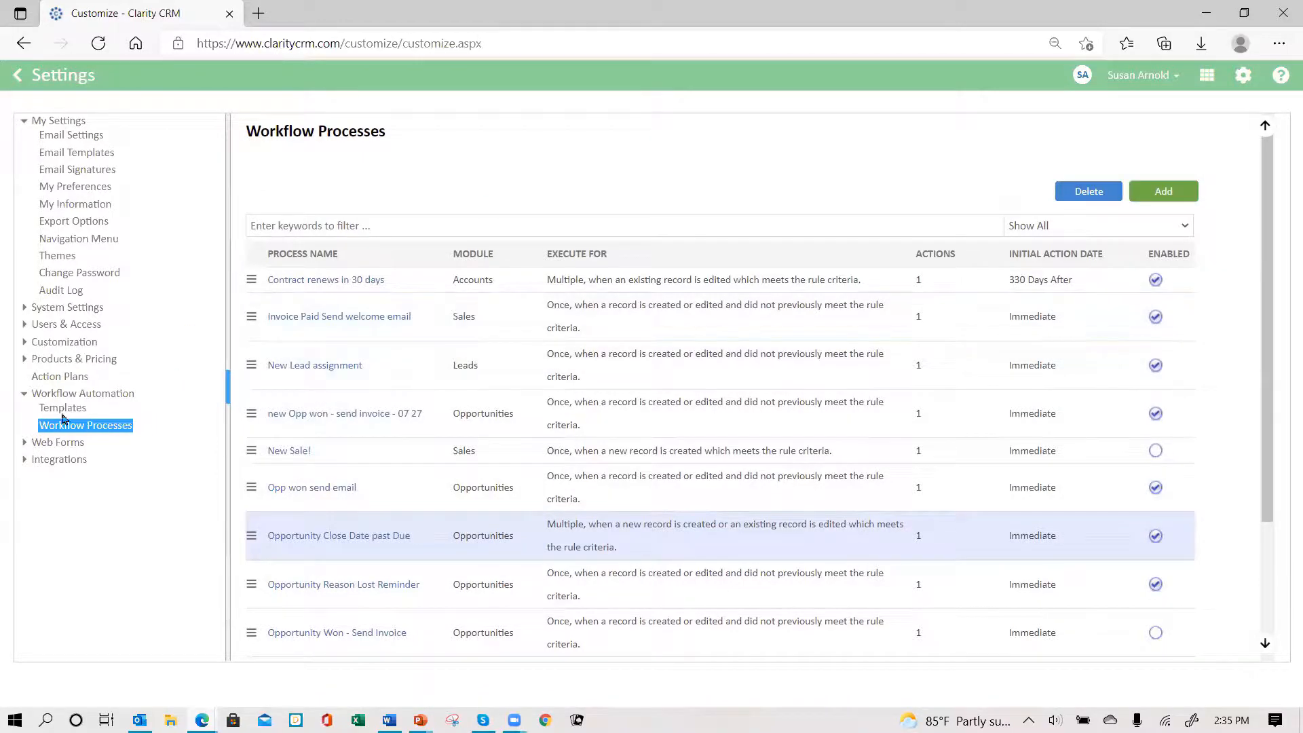
- Look over the Event Plan action plan, then return to the email Templates list
left_click(50, 378)
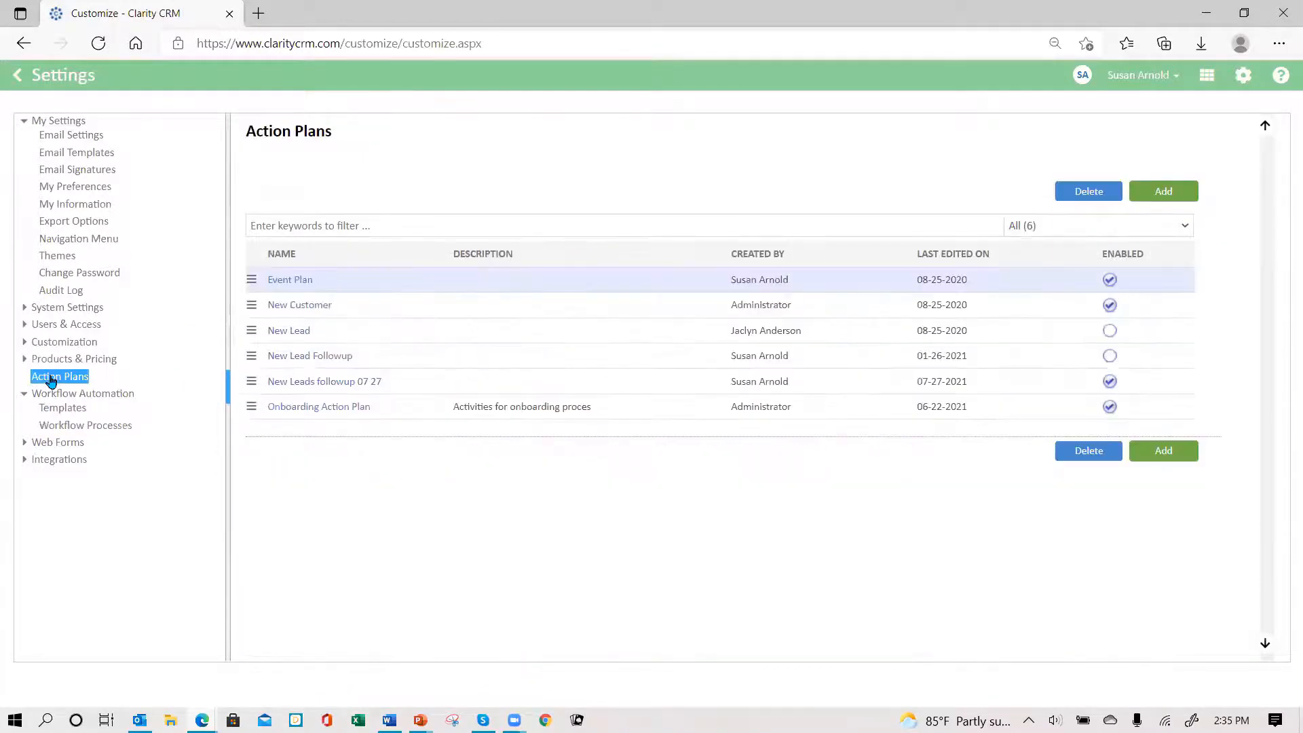
left_click(293, 288)
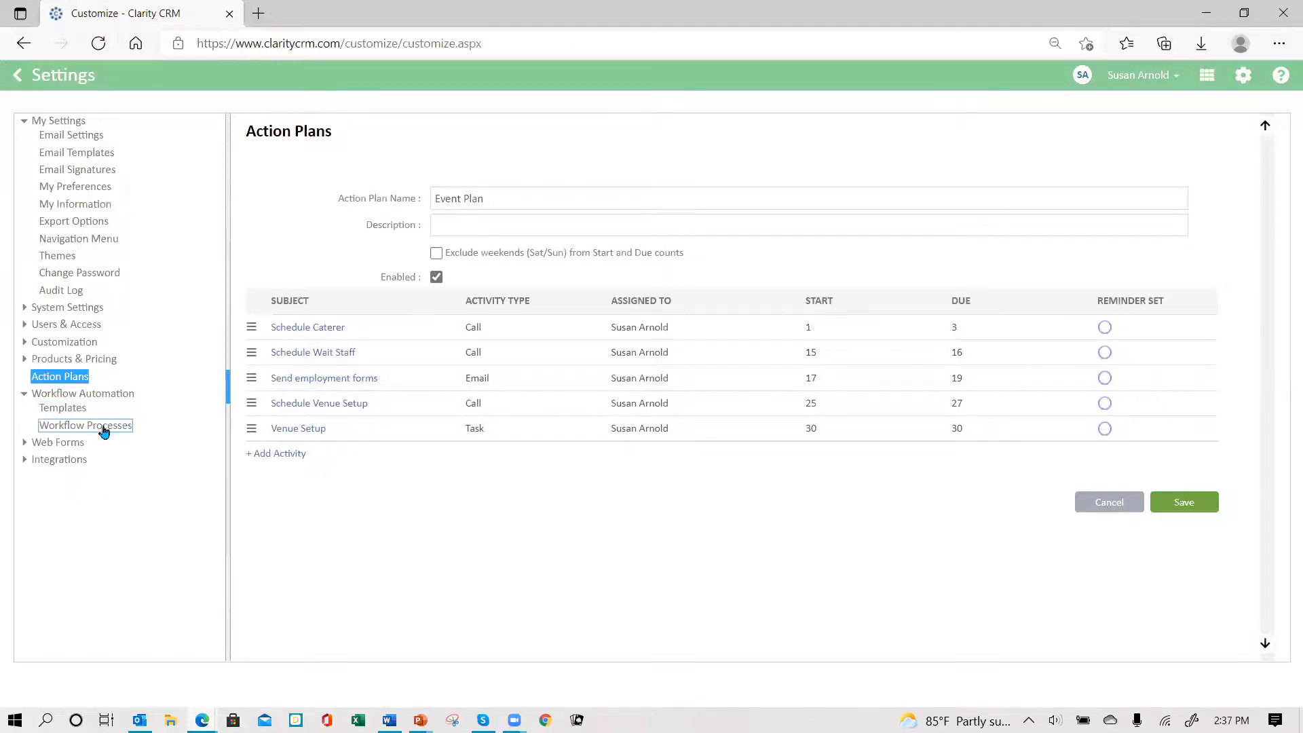
left_click(62, 408)
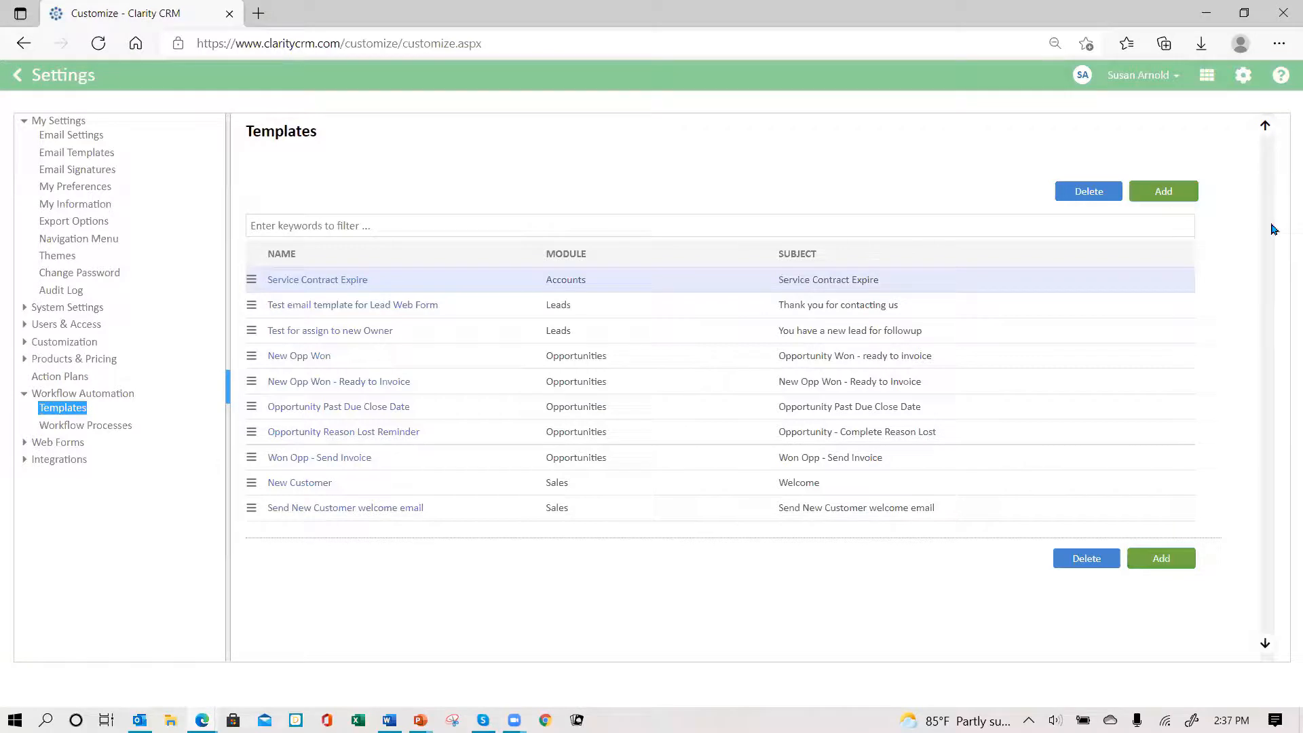
- Start a new email template and paste the invoice-paid email text into its body
left_click(1162, 193)
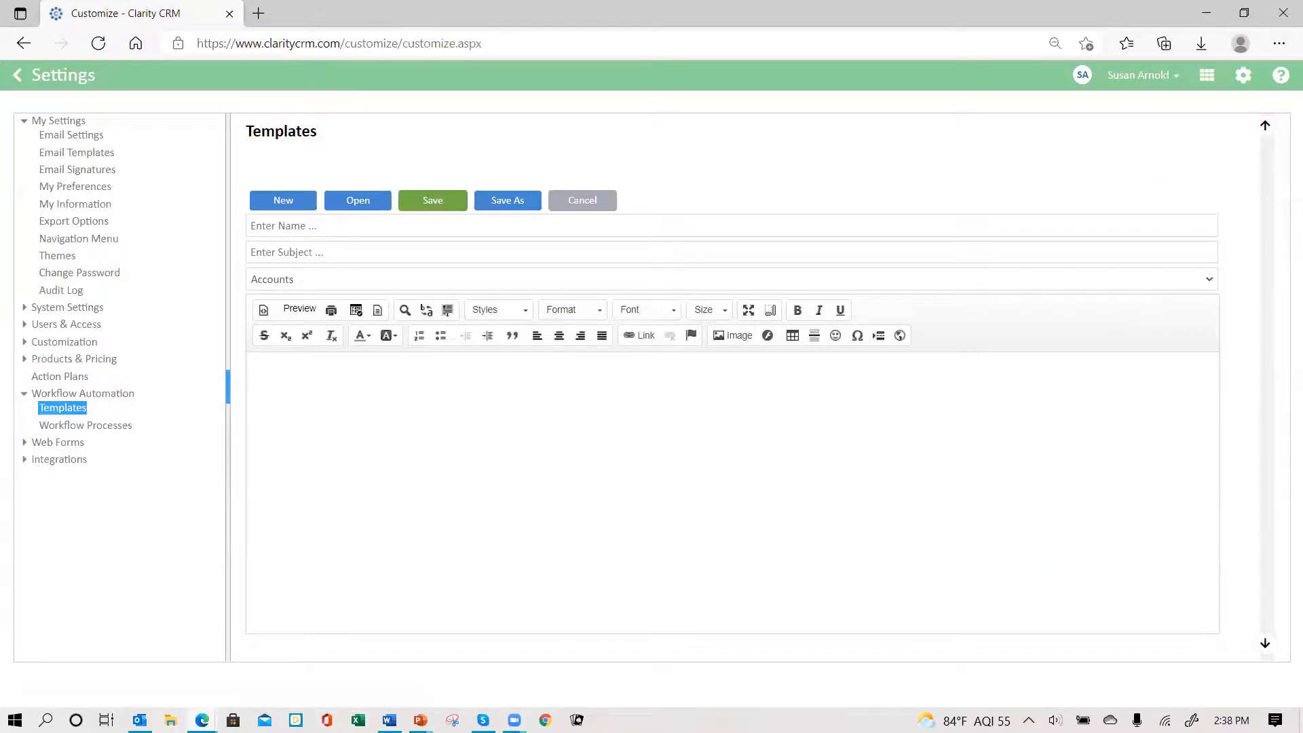
key("alt+Tab")
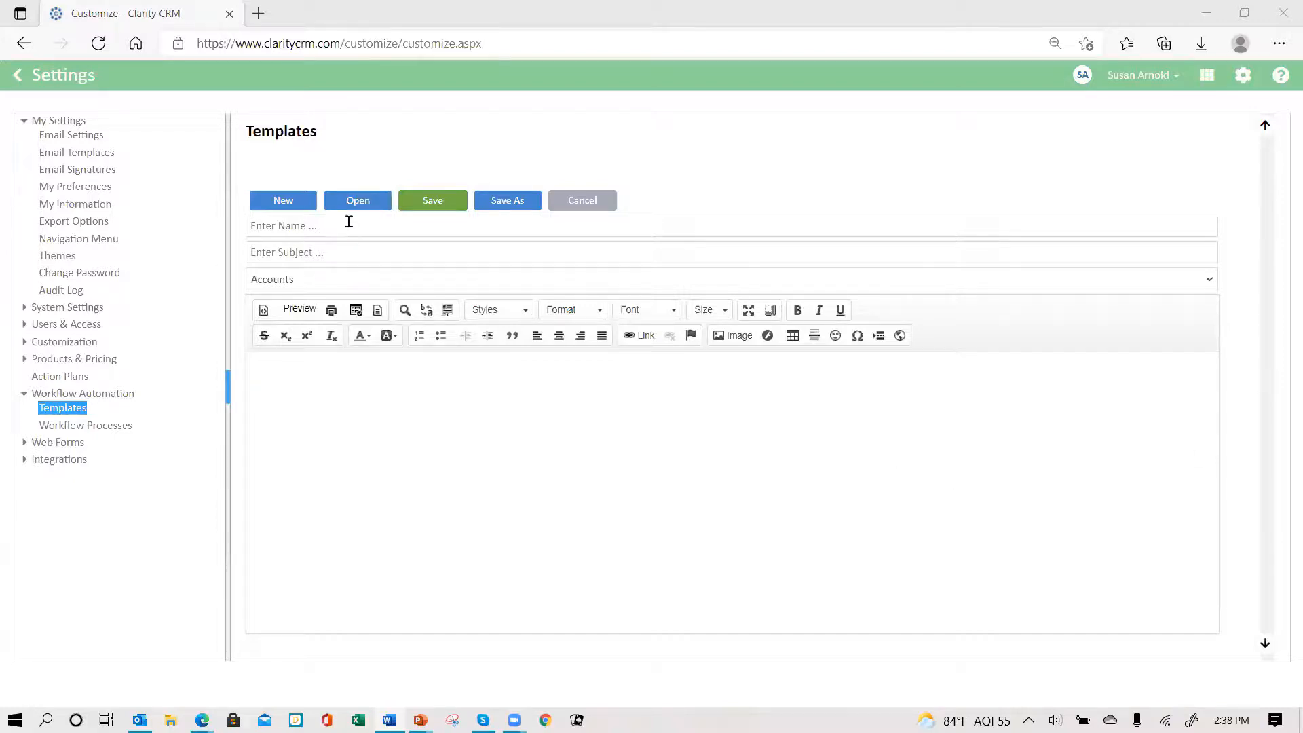
left_click(288, 384)
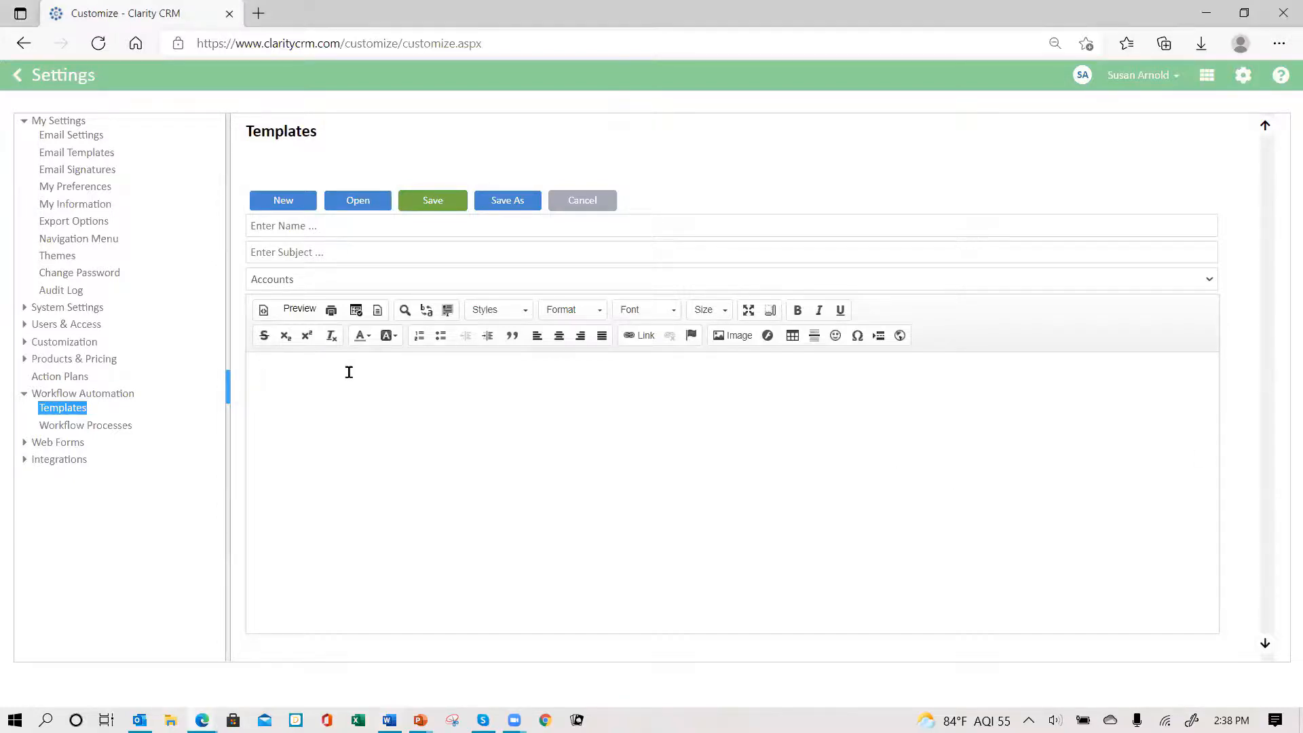
type("Hello, the following invoice has been paid.  Please send welcome email.  Account: Contact: Order#:  Thanks, Billing")
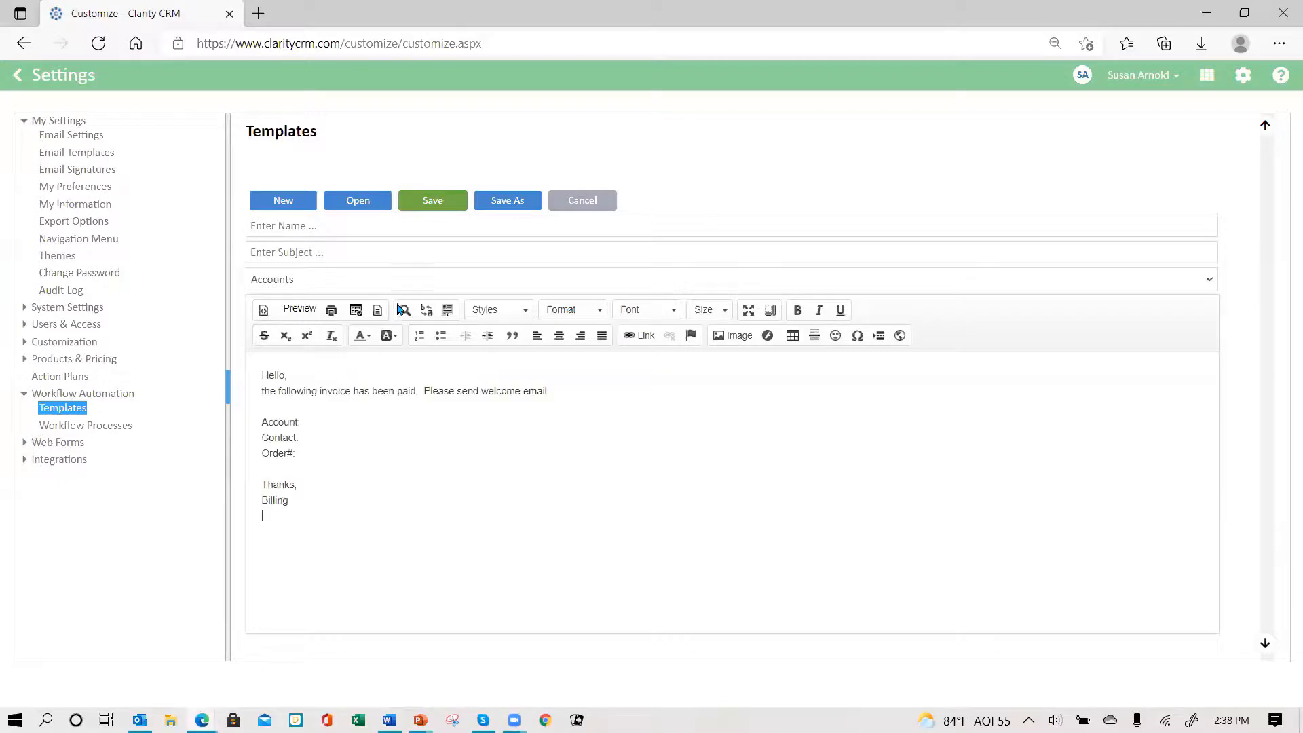
- Name the template 'customer paid - send thank you' and copy that name into the Subject
left_click(317, 229)
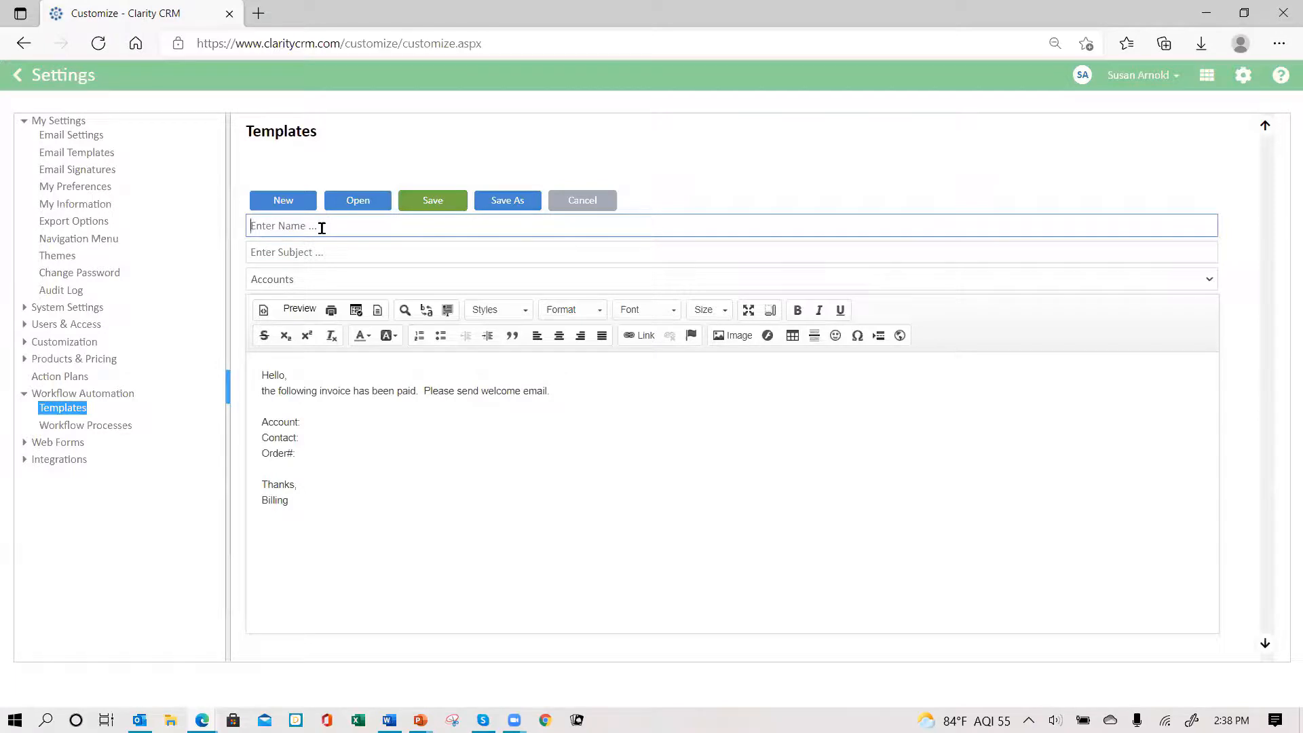
type("c")
key("BackSpace")
type("custome")
type("r paid")
type(" send wl")
key("BackSpace")
type("elco")
key("BackSpace")
key("BackSpace")
key("BackSpace")
key("BackSpace")
key("BackSpace")
key("BackSpace")
type("thank you")
left_click(321, 228)
type("-")
left_click(449, 218)
left_click_drag(449, 219, 213, 230)
key("ctrl+c")
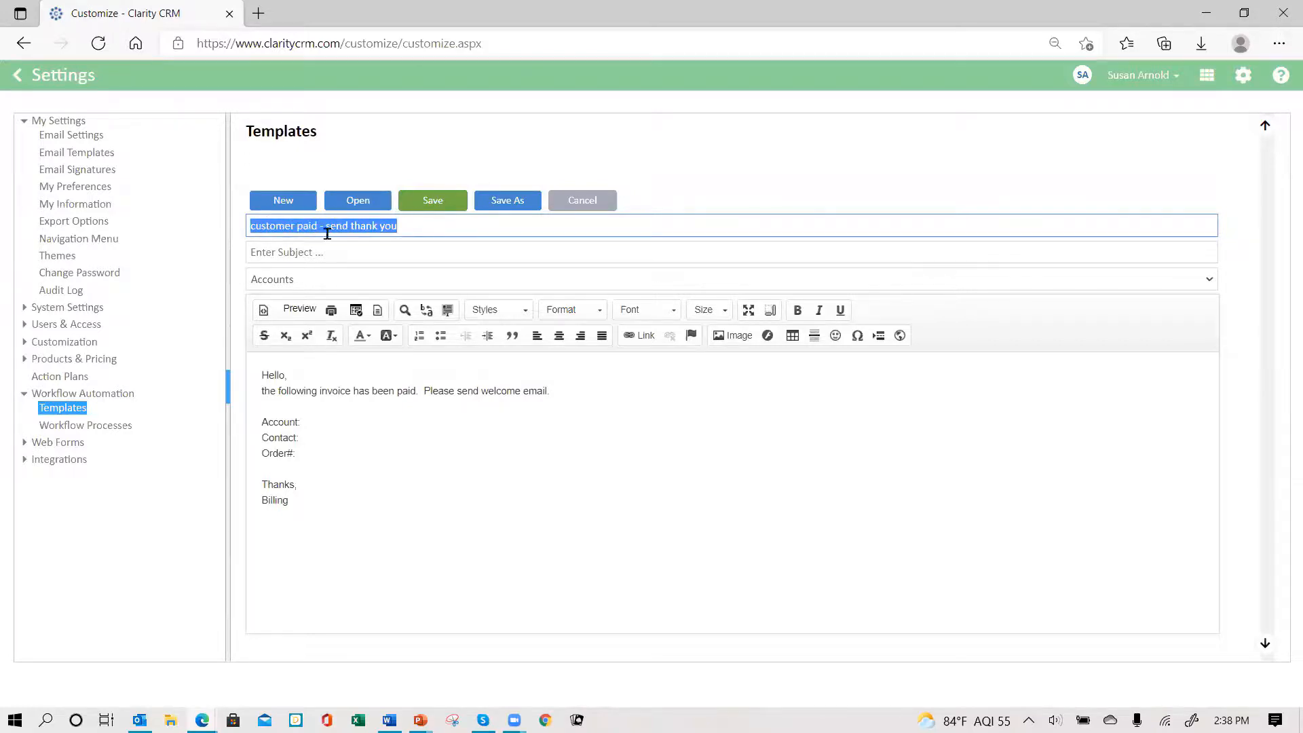
left_click(335, 251)
key("ctrl+v")
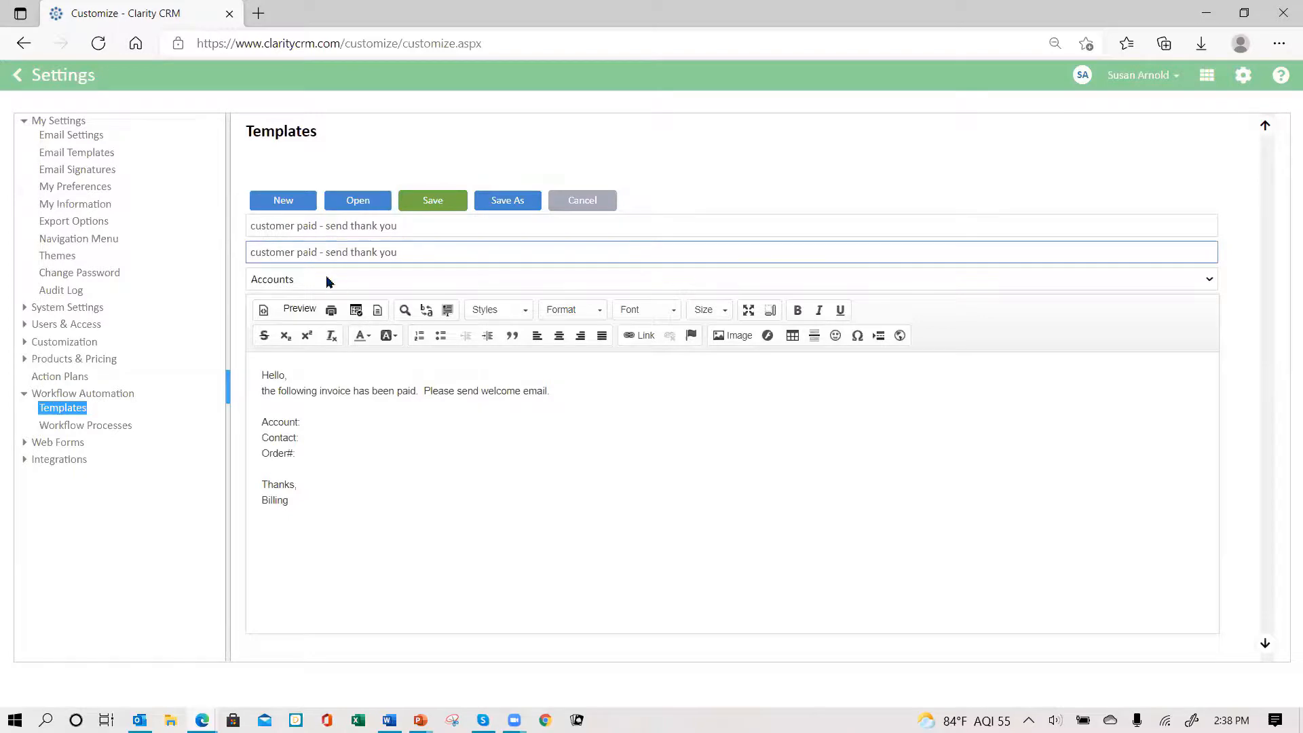
- Switch the template to the Sales module, re-paste the body and change 'welcome' to 'thank you'
left_click(326, 280)
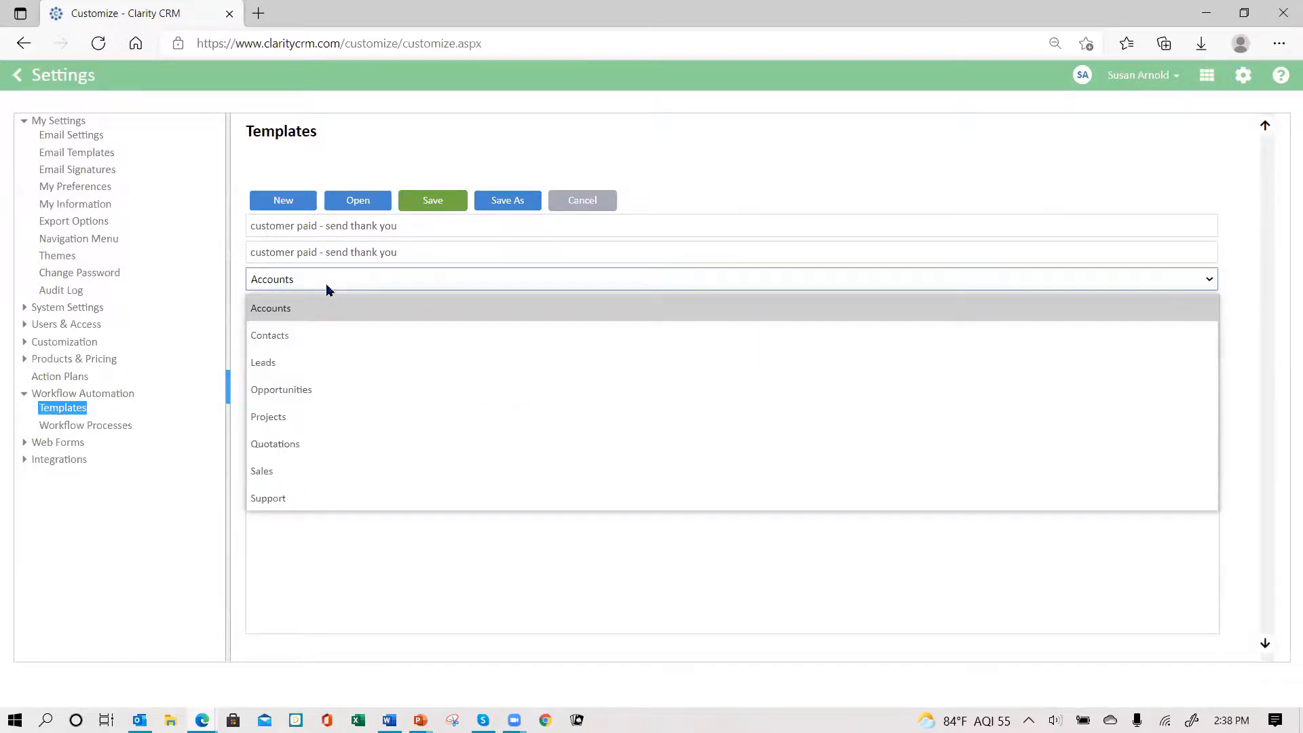
left_click(319, 475)
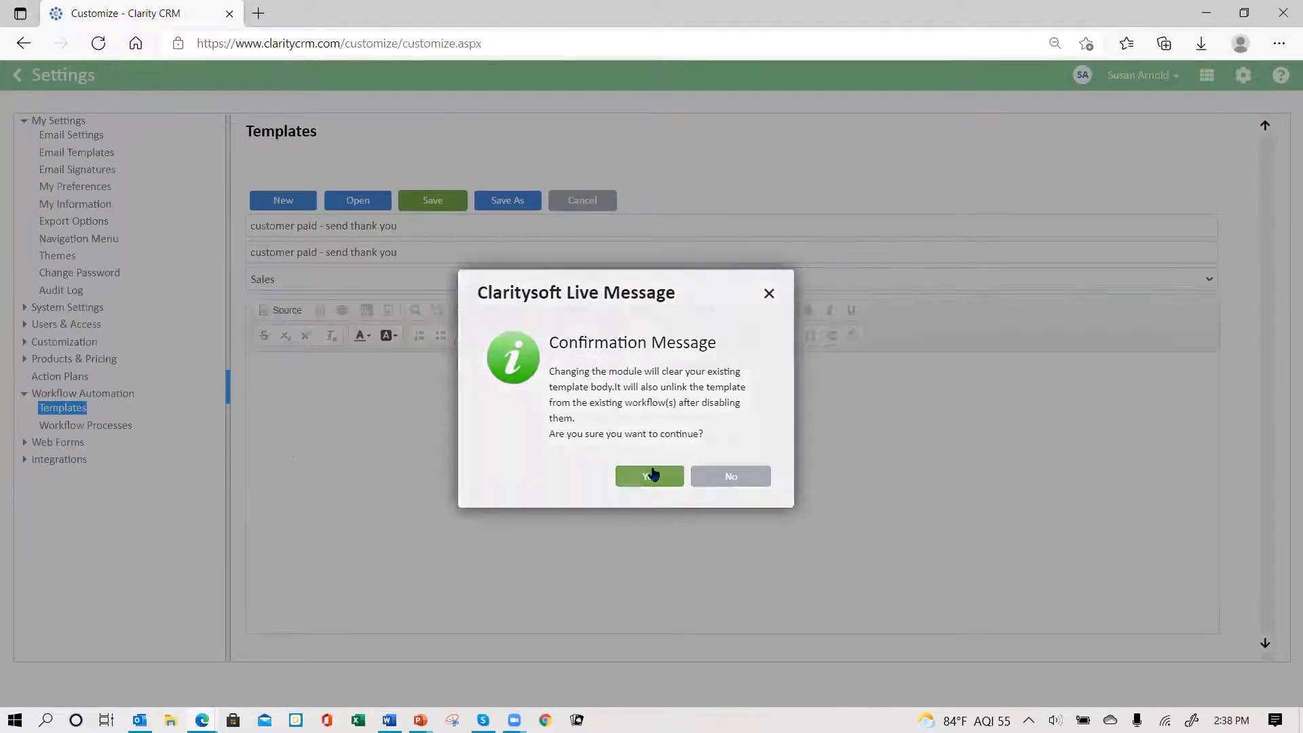
left_click(681, 478)
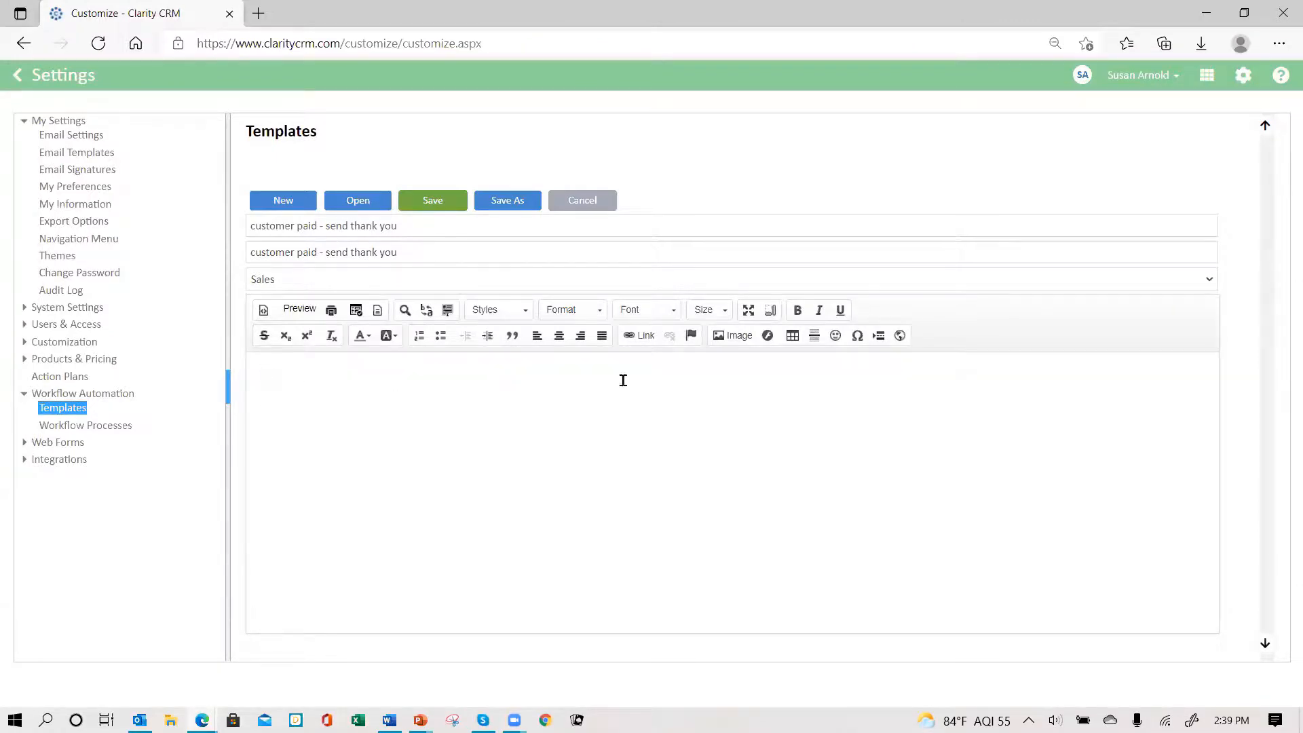
left_click(643, 441)
key("ctrl+v")
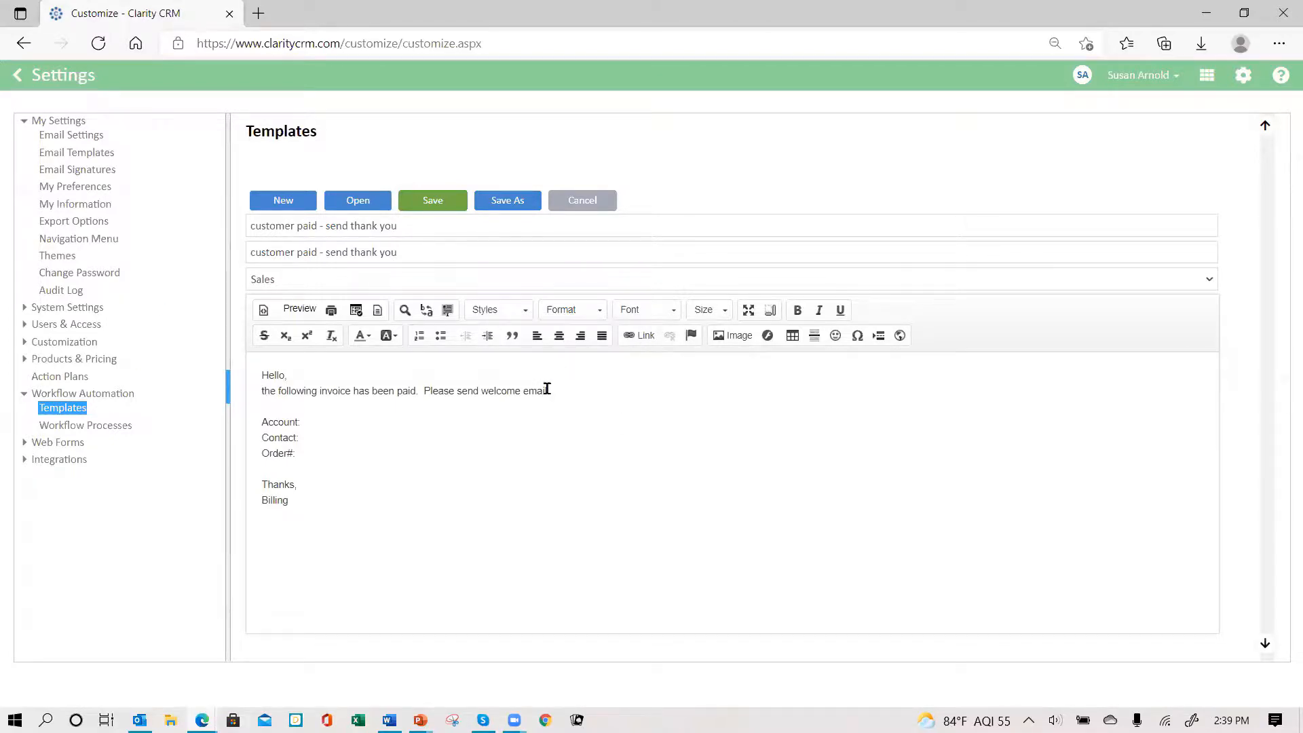
double_click(504, 394)
type("thank you")
- Insert the Account and Contact merge fields after the Account: and Contact: lines
left_click(356, 310)
left_click(492, 257)
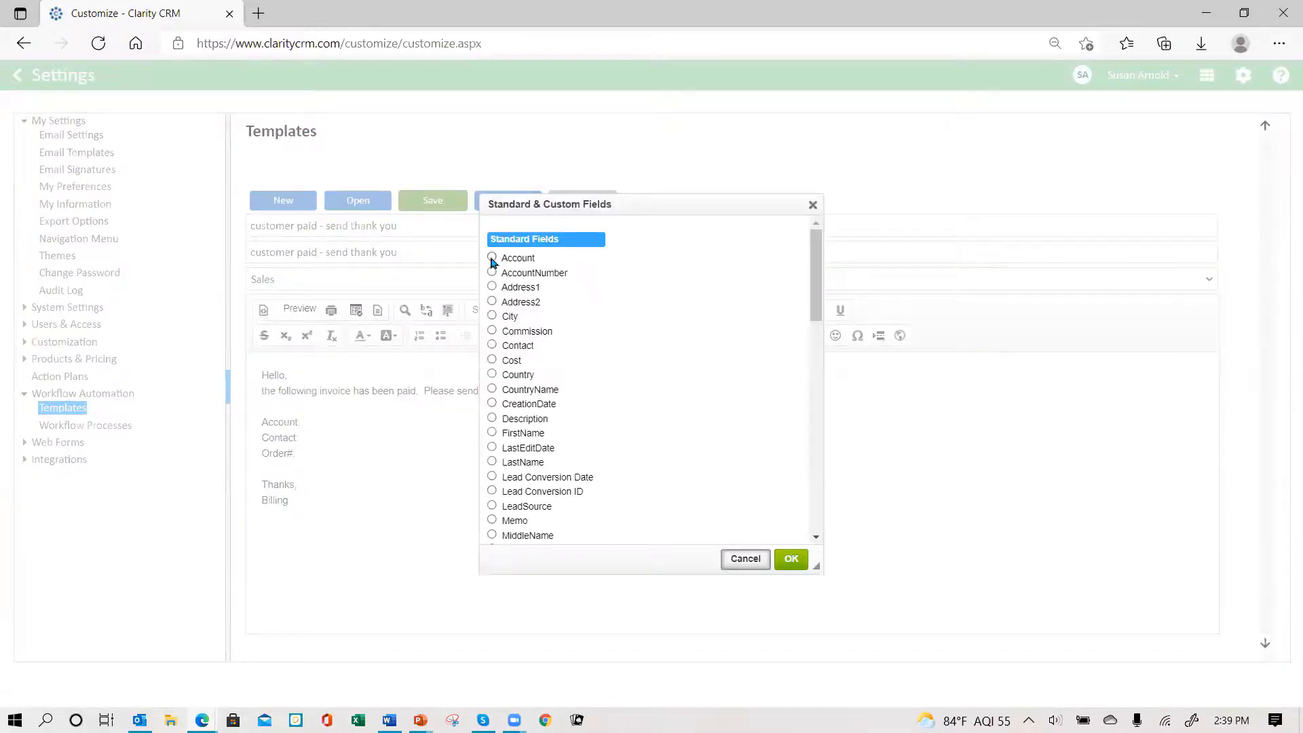
left_click(791, 557)
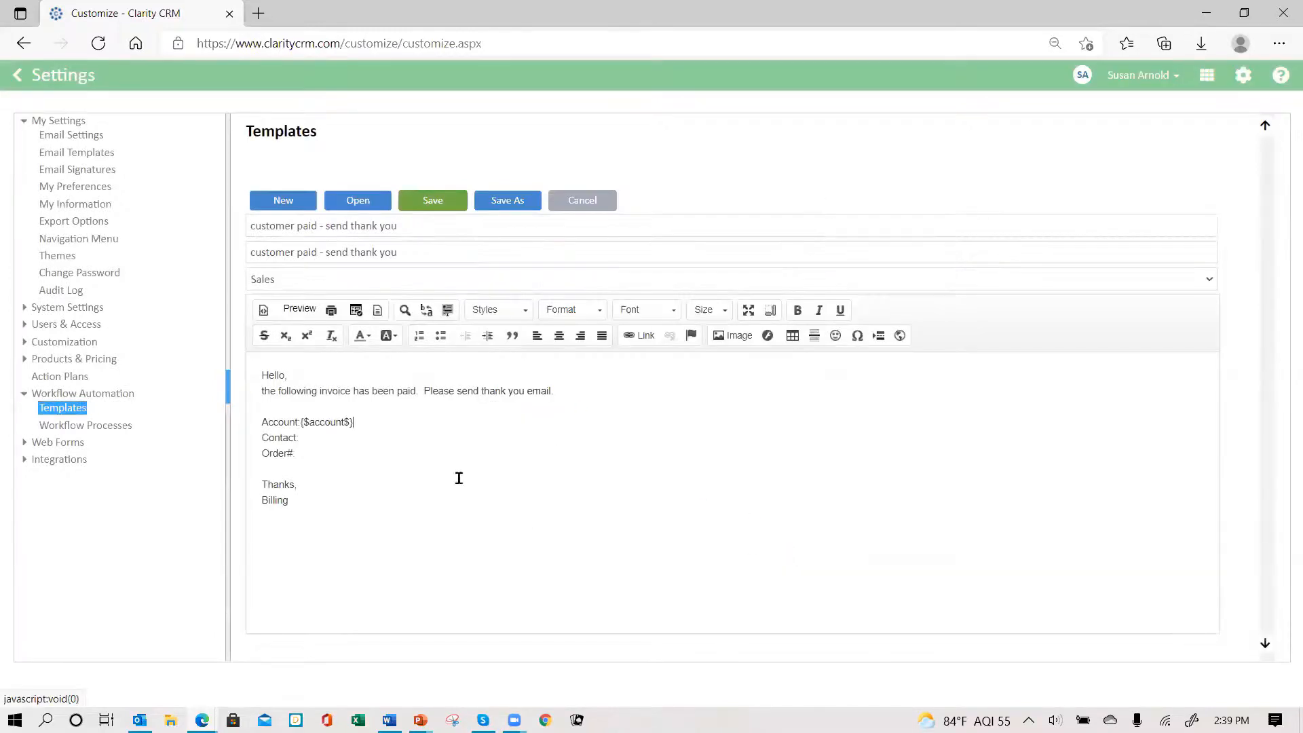
left_click(311, 438)
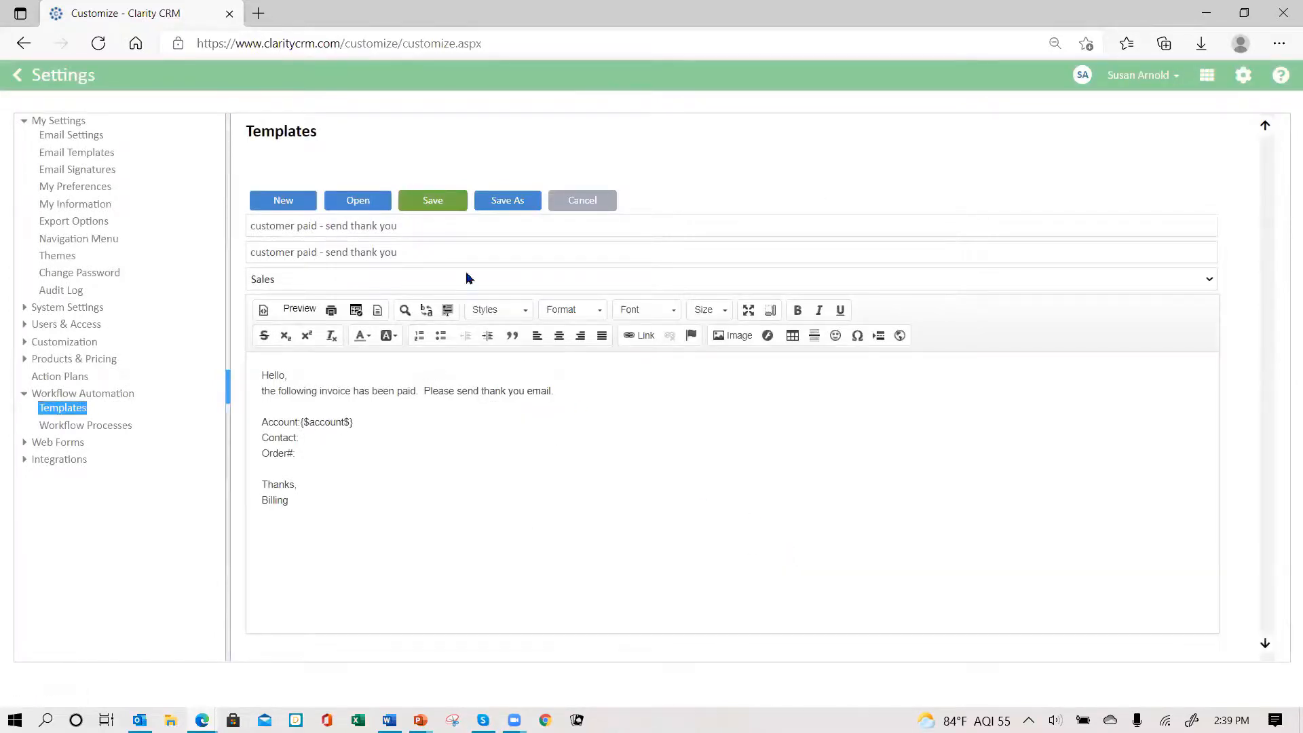
left_click(355, 310)
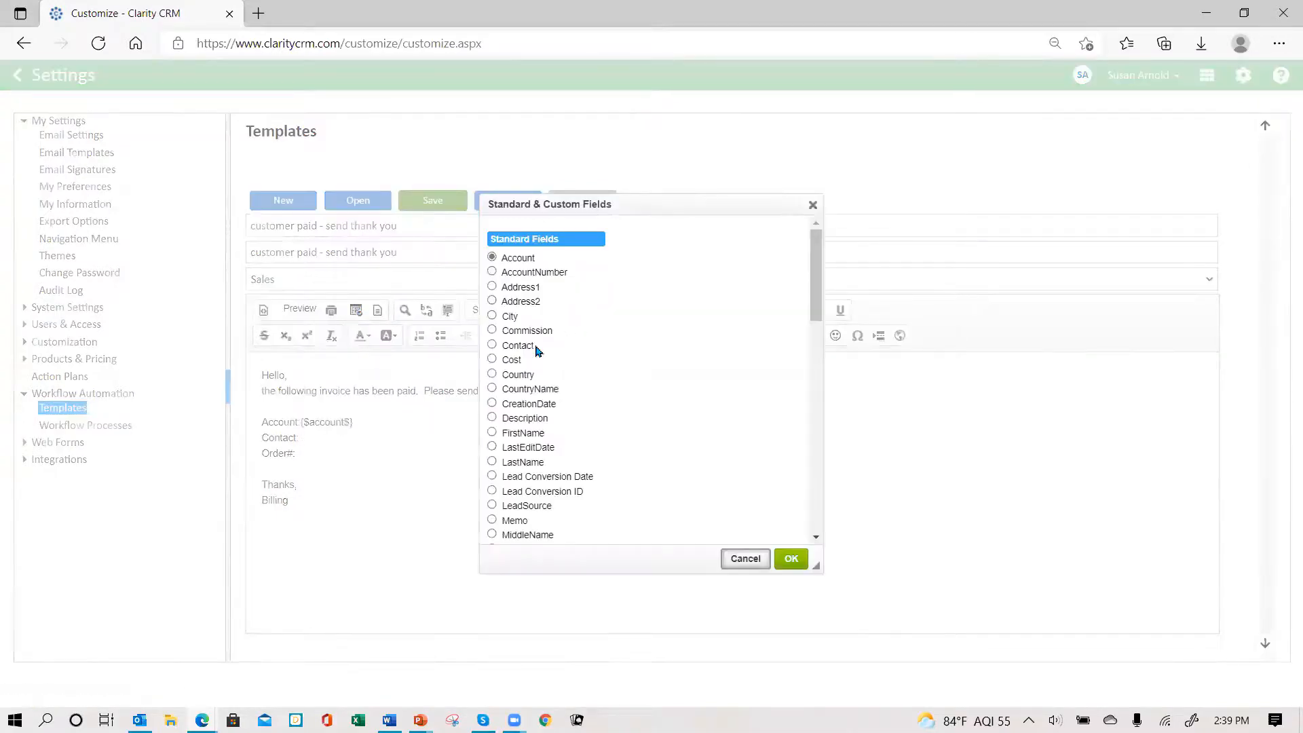
left_click(492, 346)
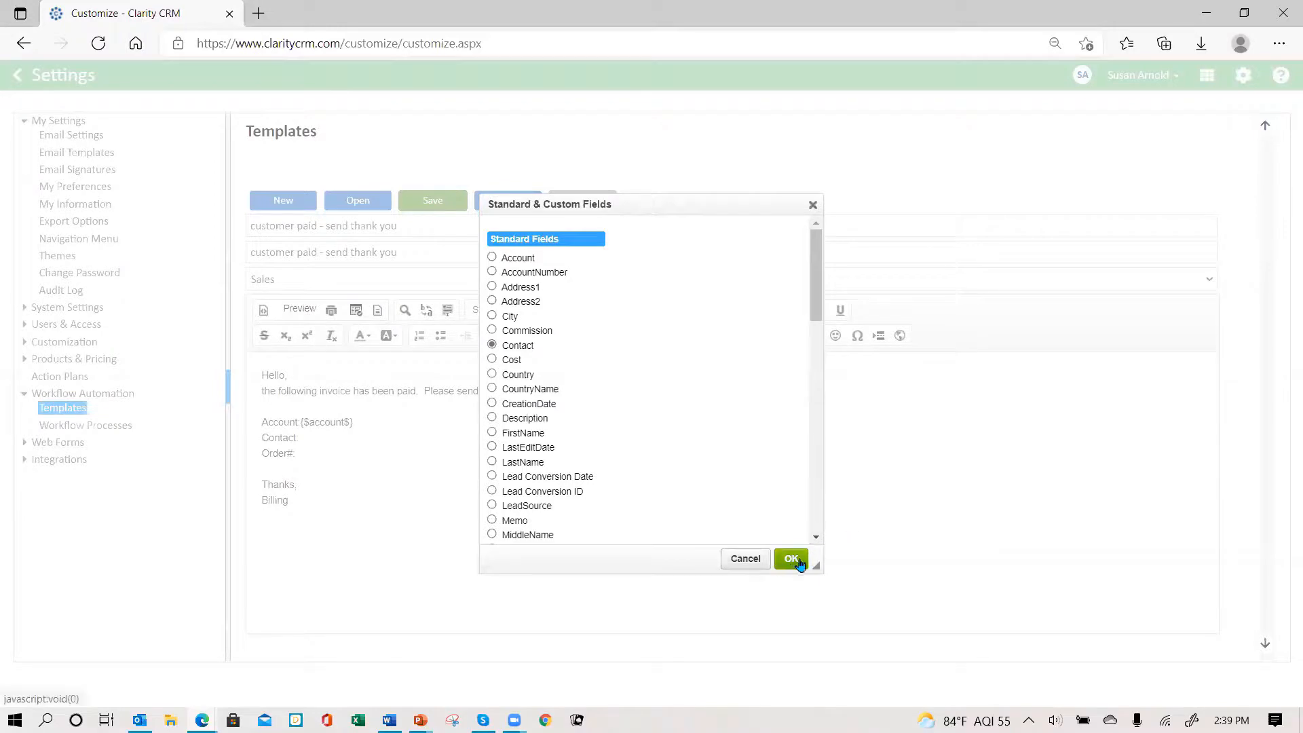
left_click(789, 559)
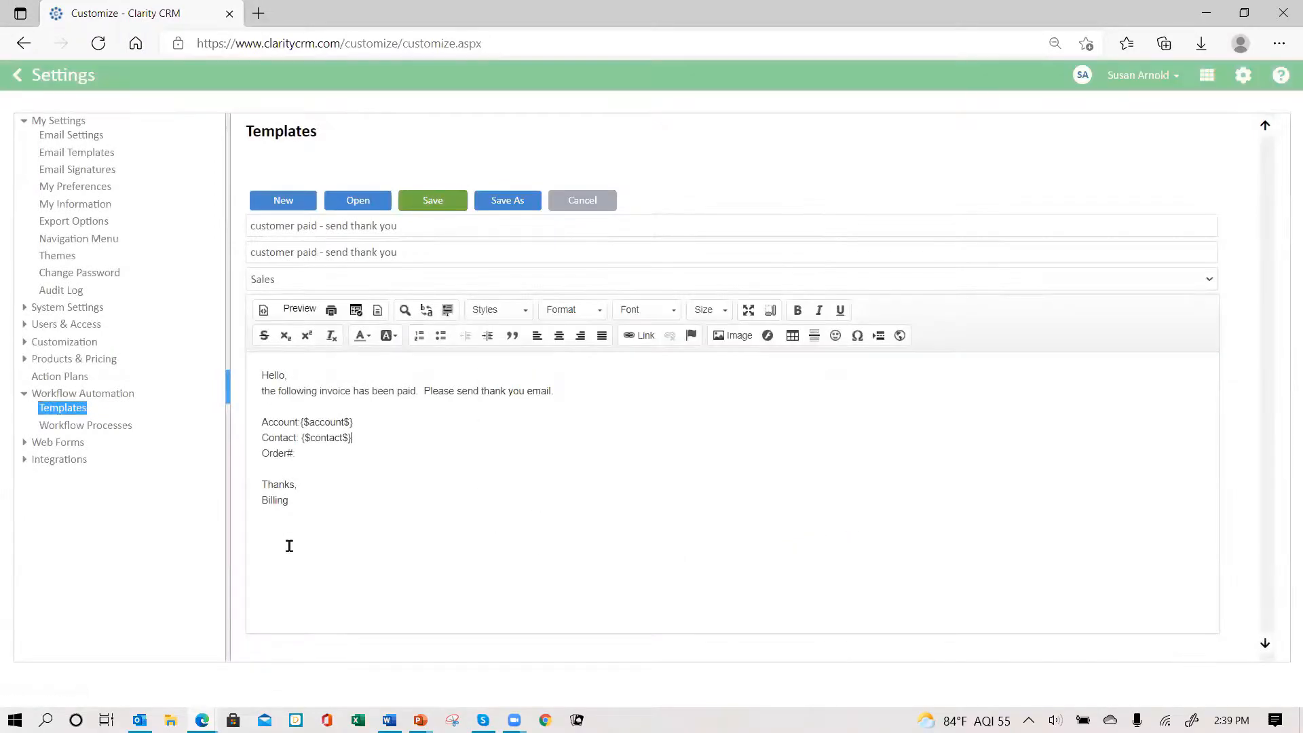
left_click(307, 453)
- Add the Order No. and OrderNumber merge fields after Order#: and save the template
left_click(356, 312)
scroll(614, 451, "down", 3)
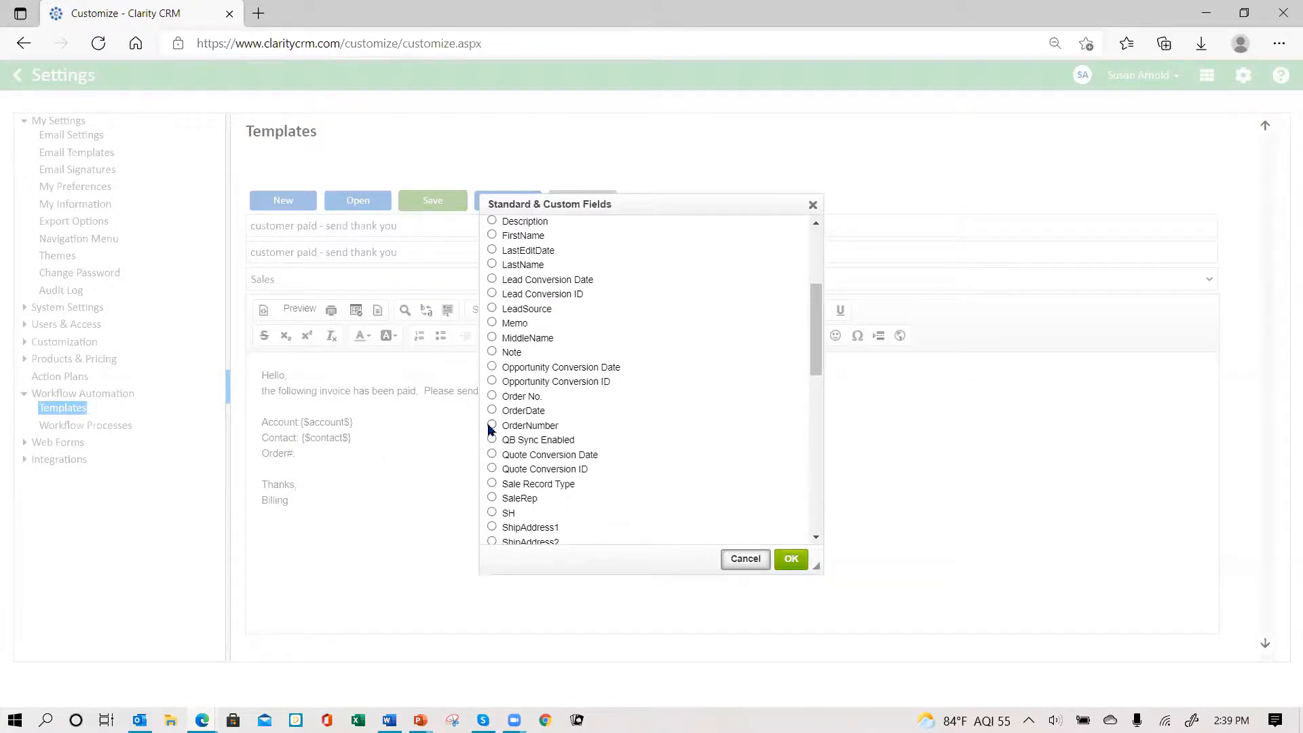
left_click(492, 425)
left_click(791, 560)
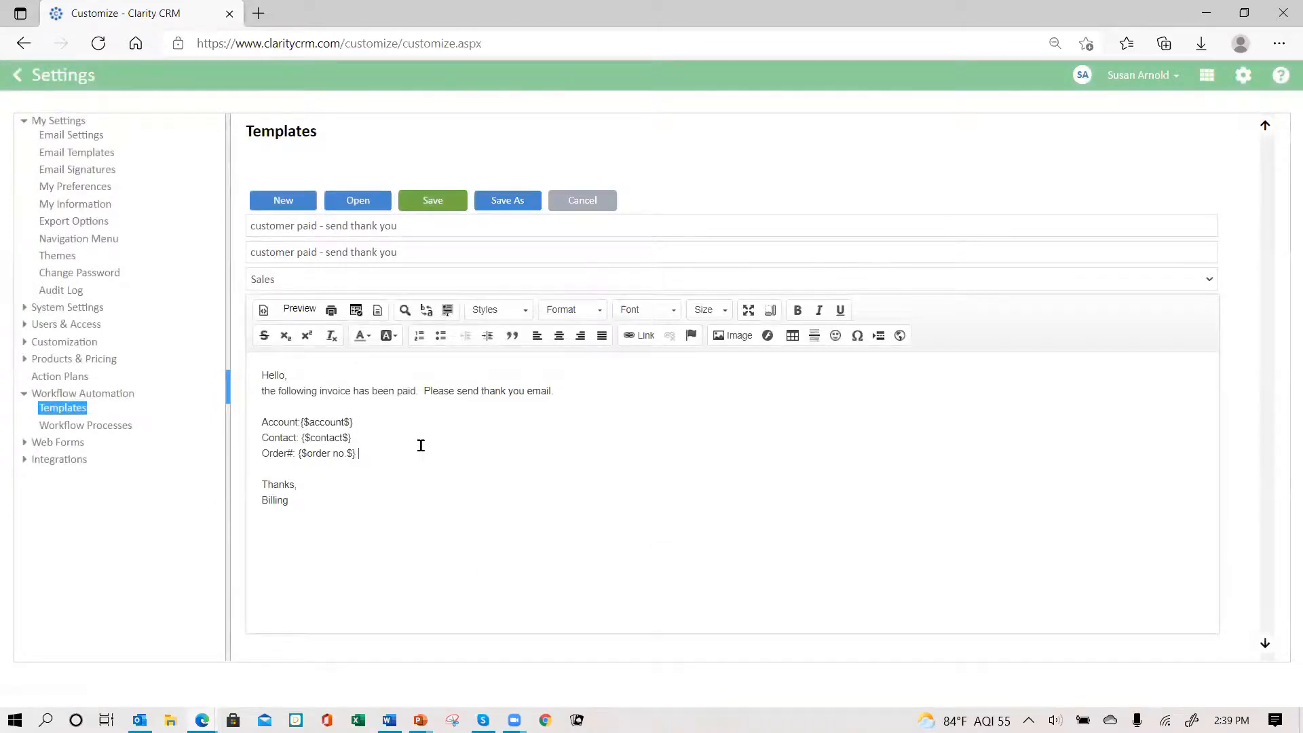
left_click(356, 312)
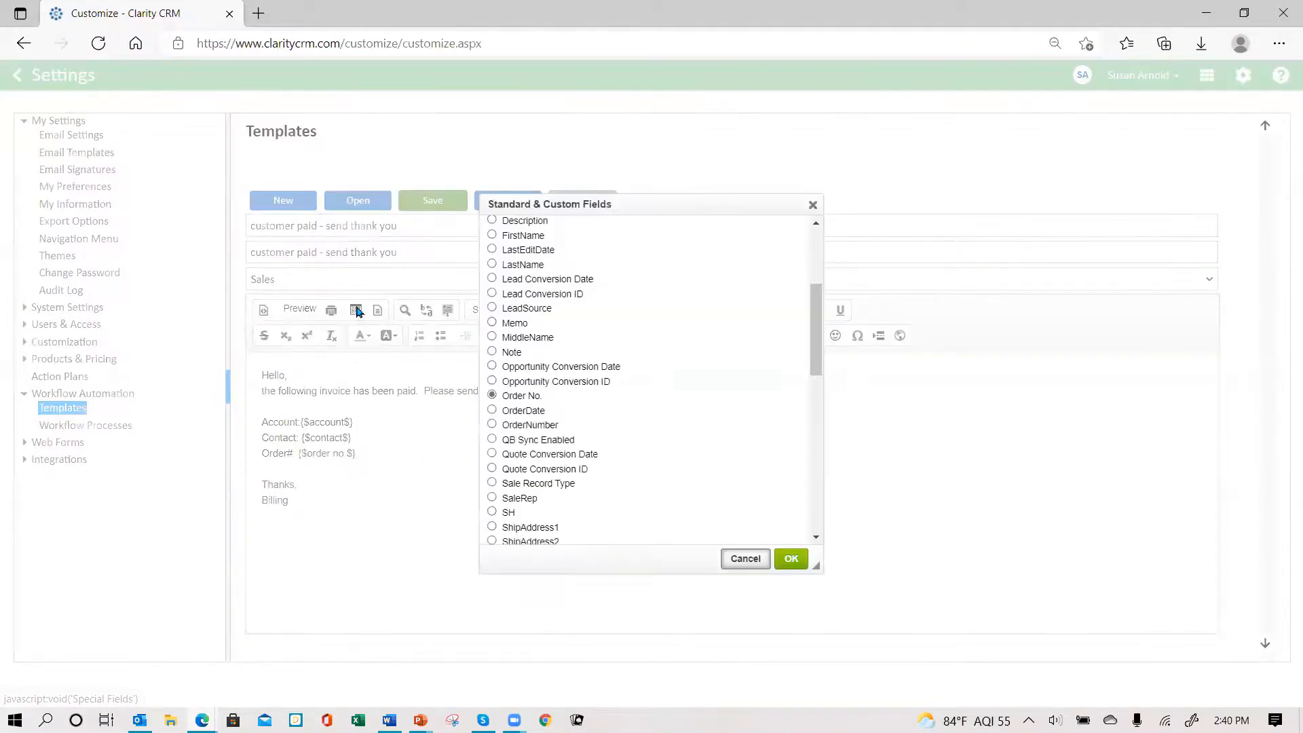
left_click(492, 424)
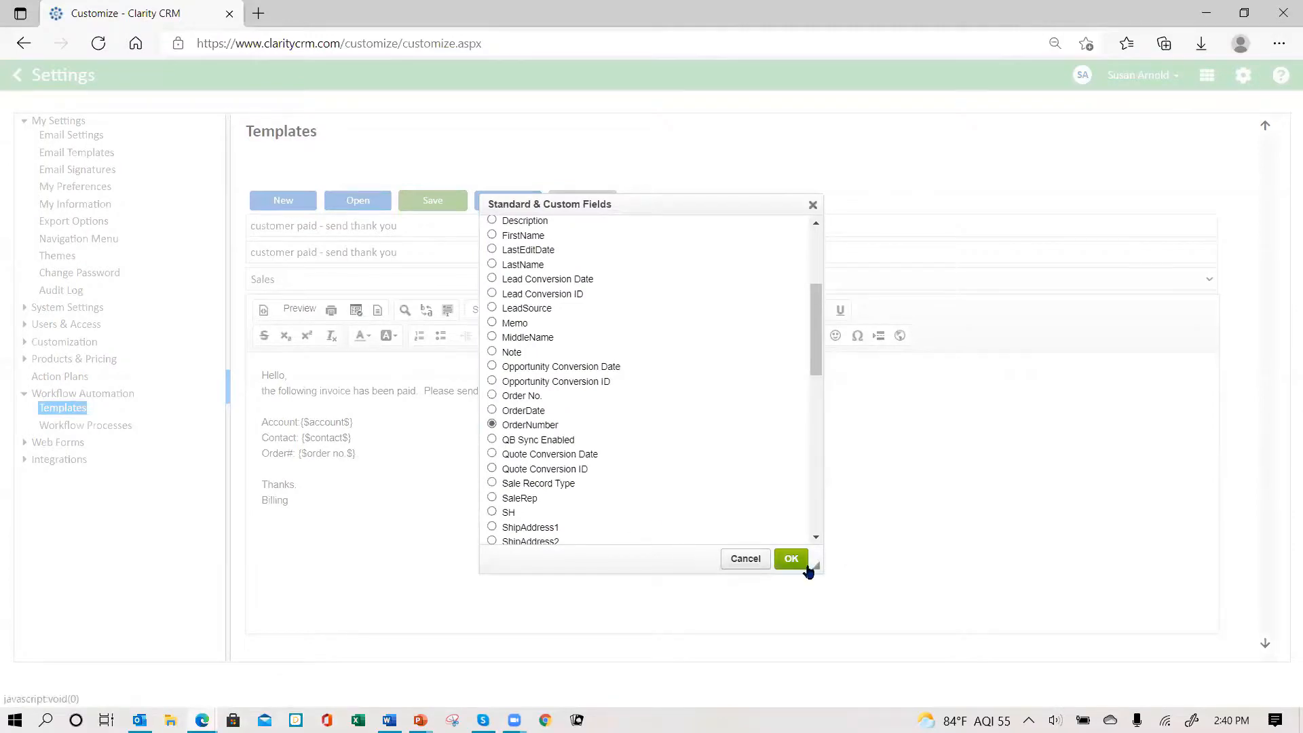
left_click(791, 559)
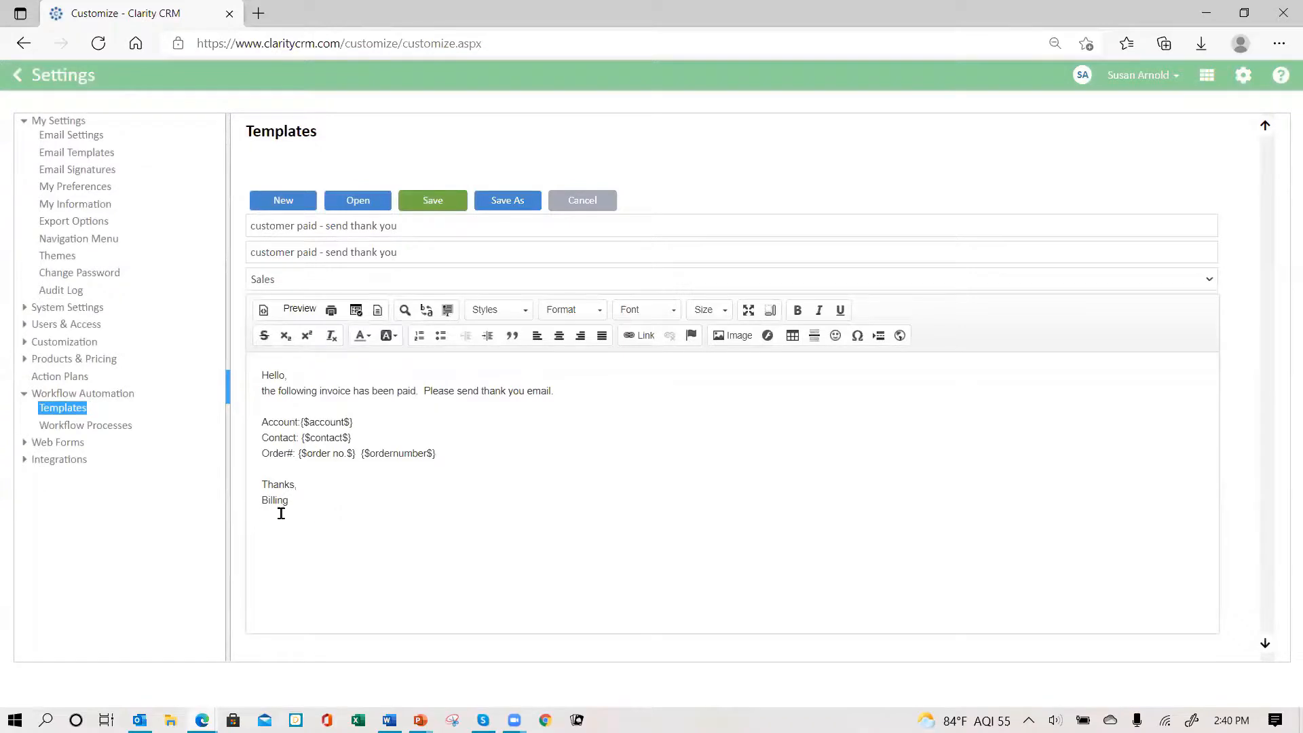
left_click(445, 202)
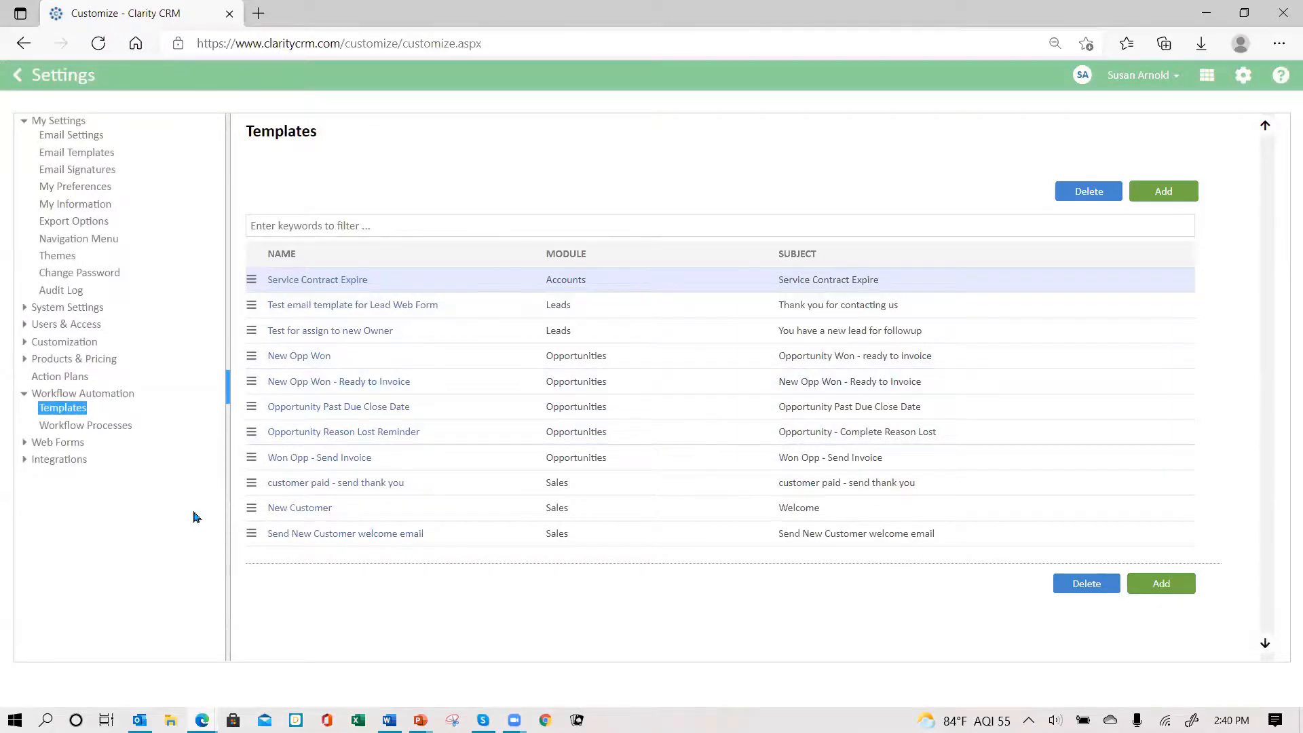
left_click(116, 427)
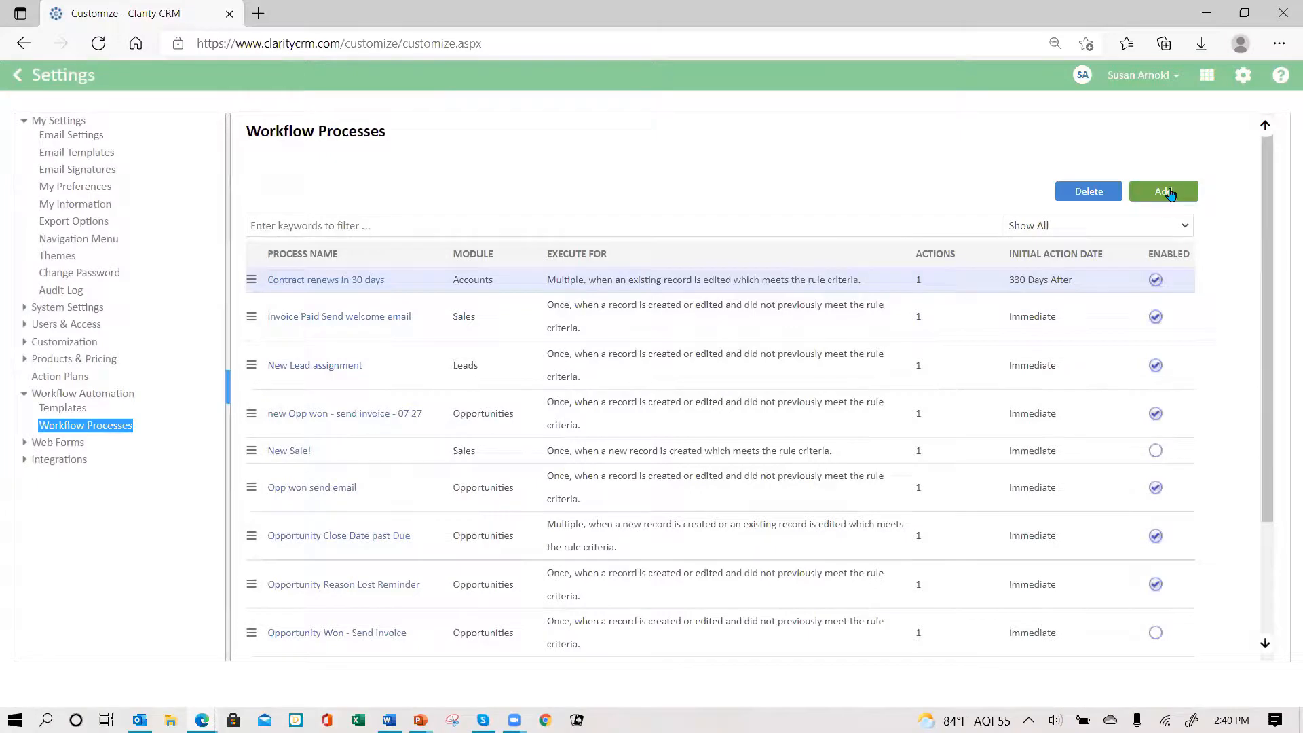
- Create a new Sales workflow process named 'Customer paic send thank you'
left_click(620, 305)
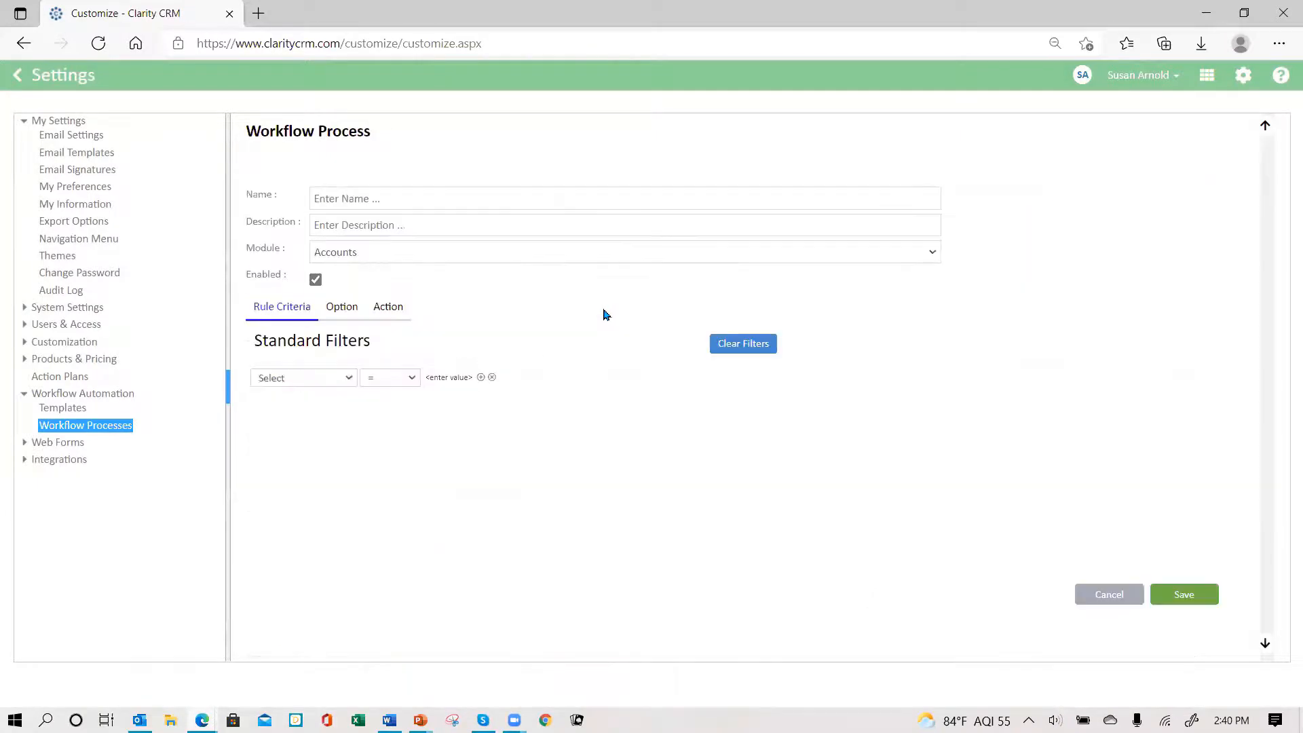
left_click(392, 192)
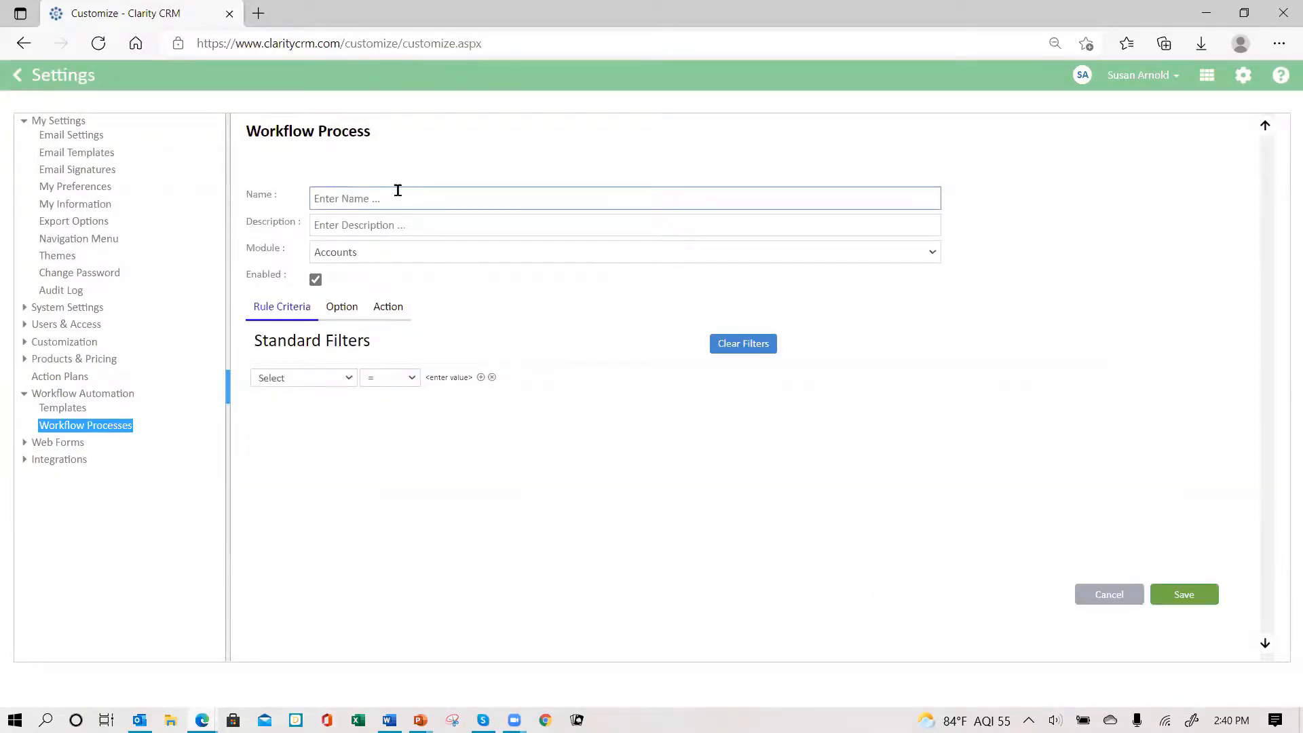
type("Customer paic send thank")
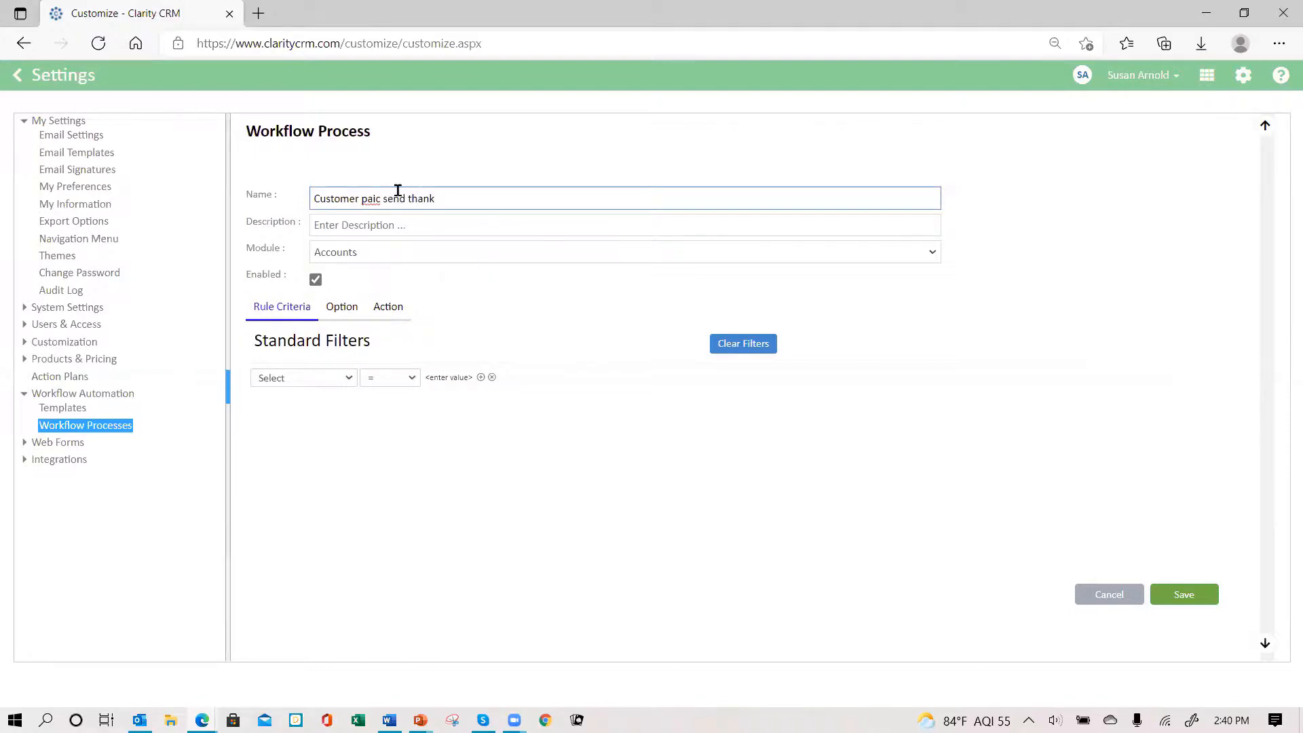
type(" you")
left_click(394, 254)
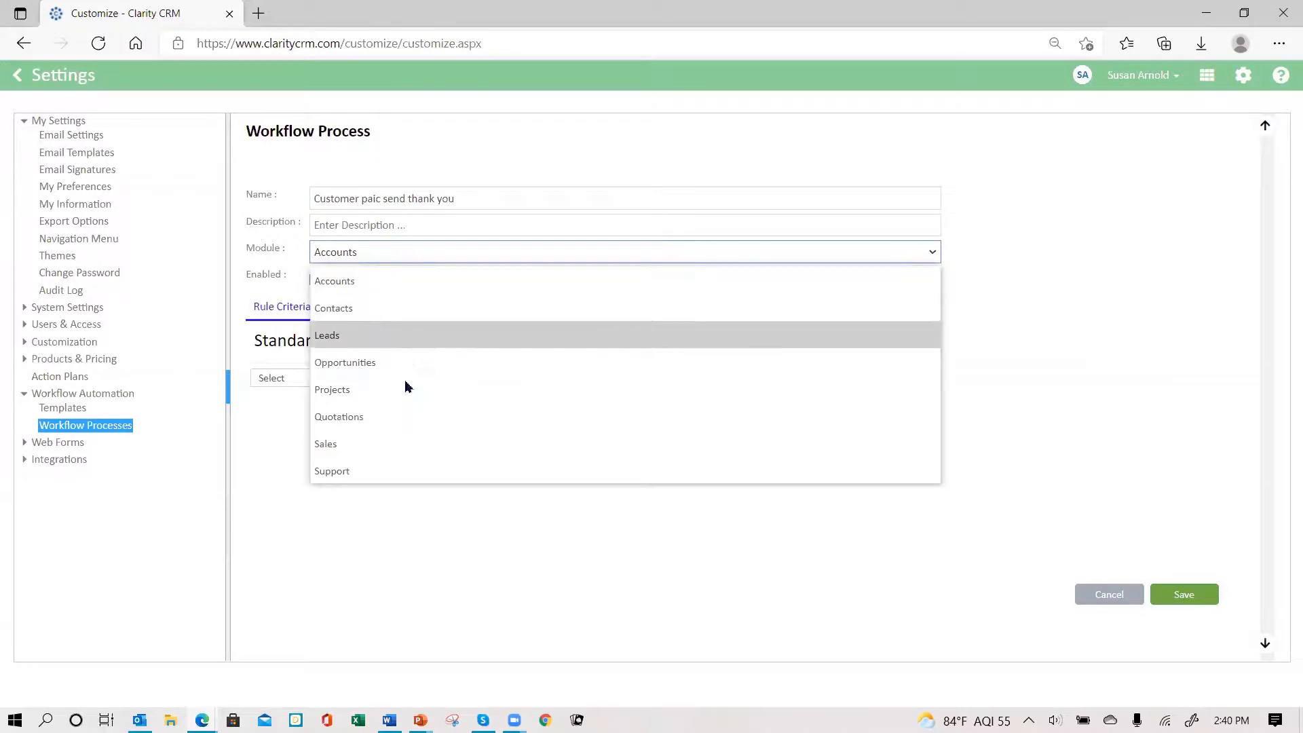
left_click(396, 445)
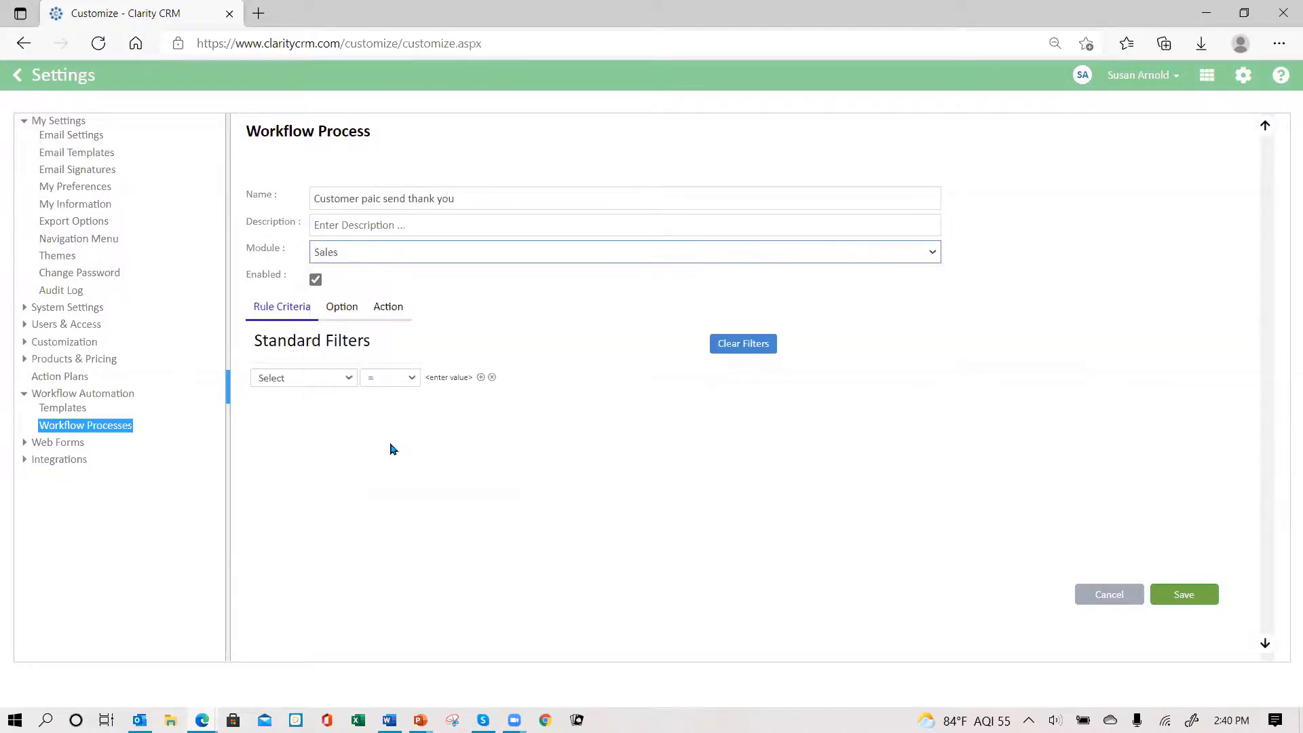
- Build the rule criterion Status Contains and start entering the match value
left_click(350, 378)
scroll(359, 350, "down", 3)
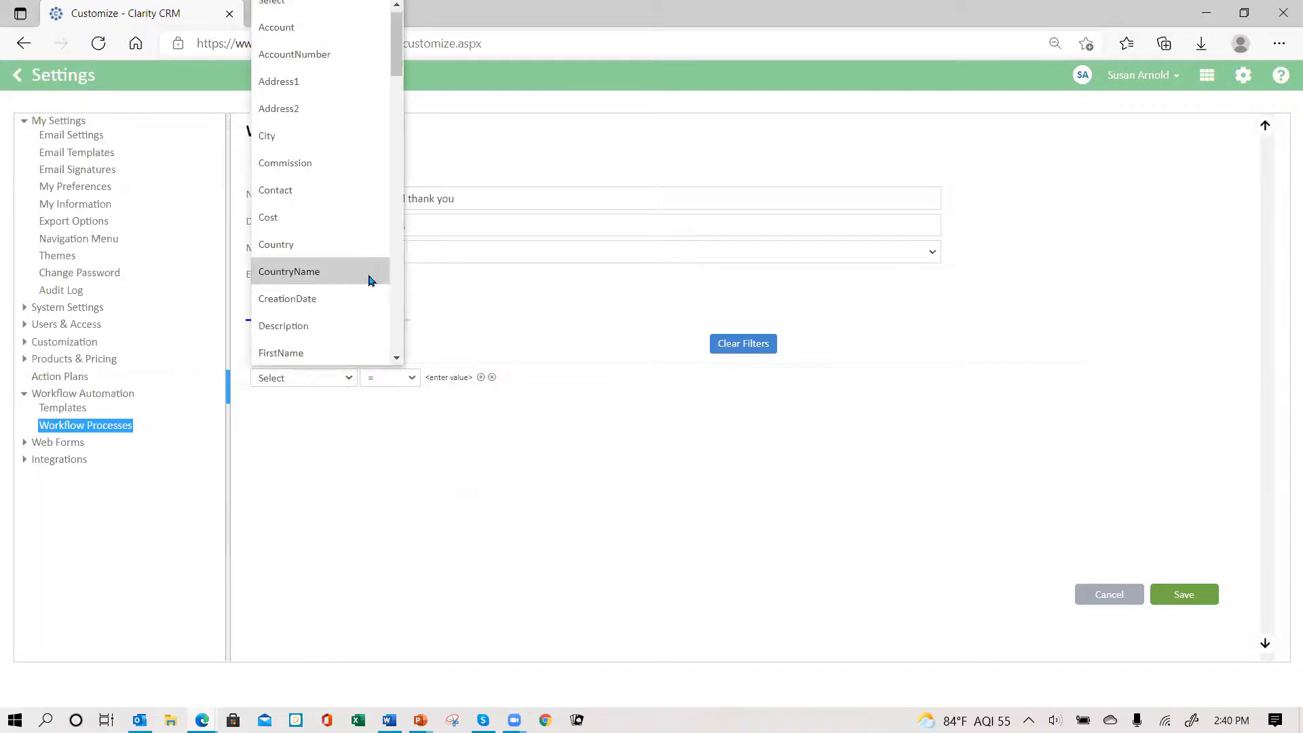
scroll(367, 282, "down", 4)
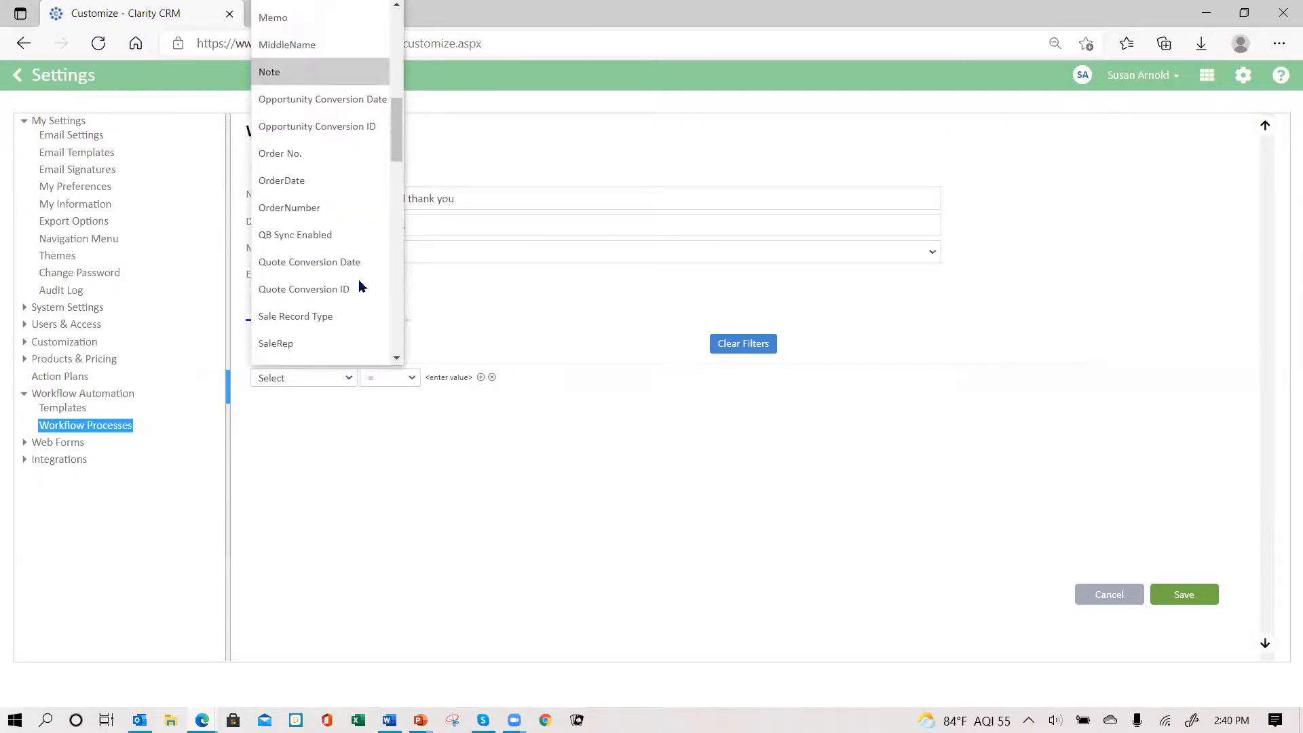
scroll(346, 295, "down", 4)
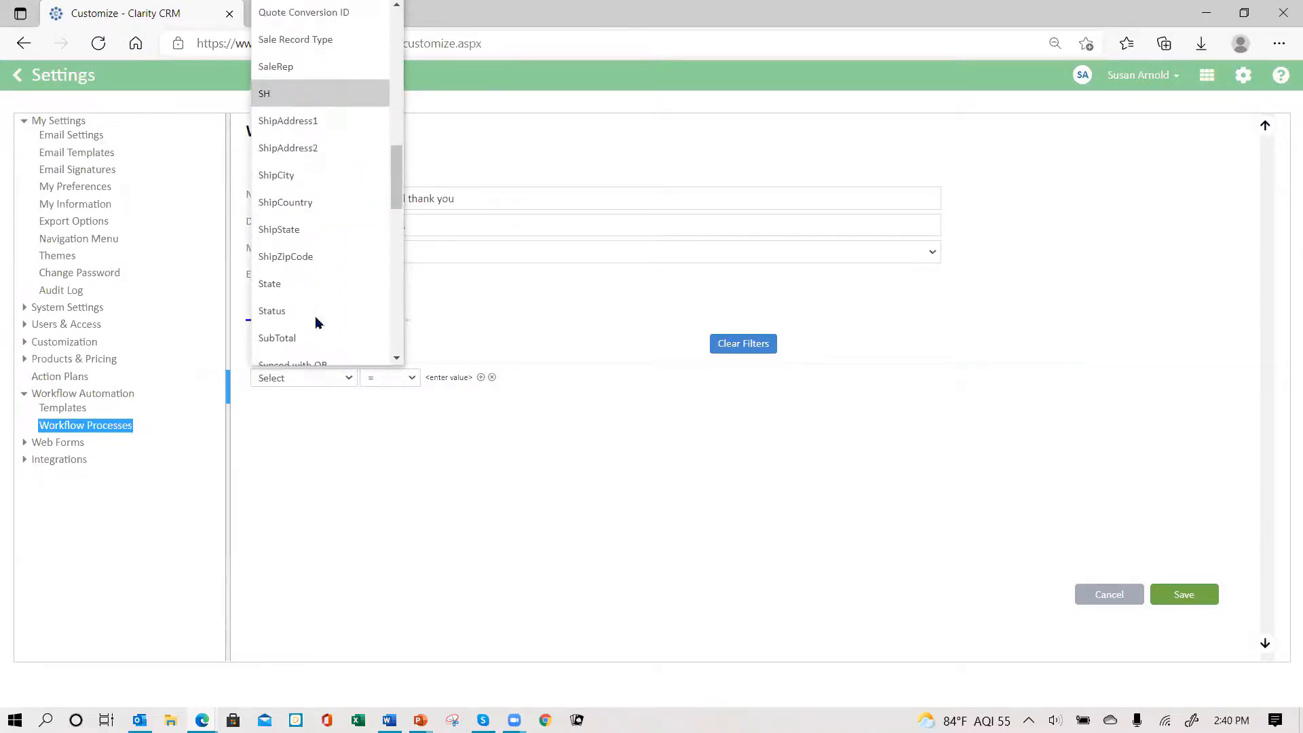
left_click(312, 314)
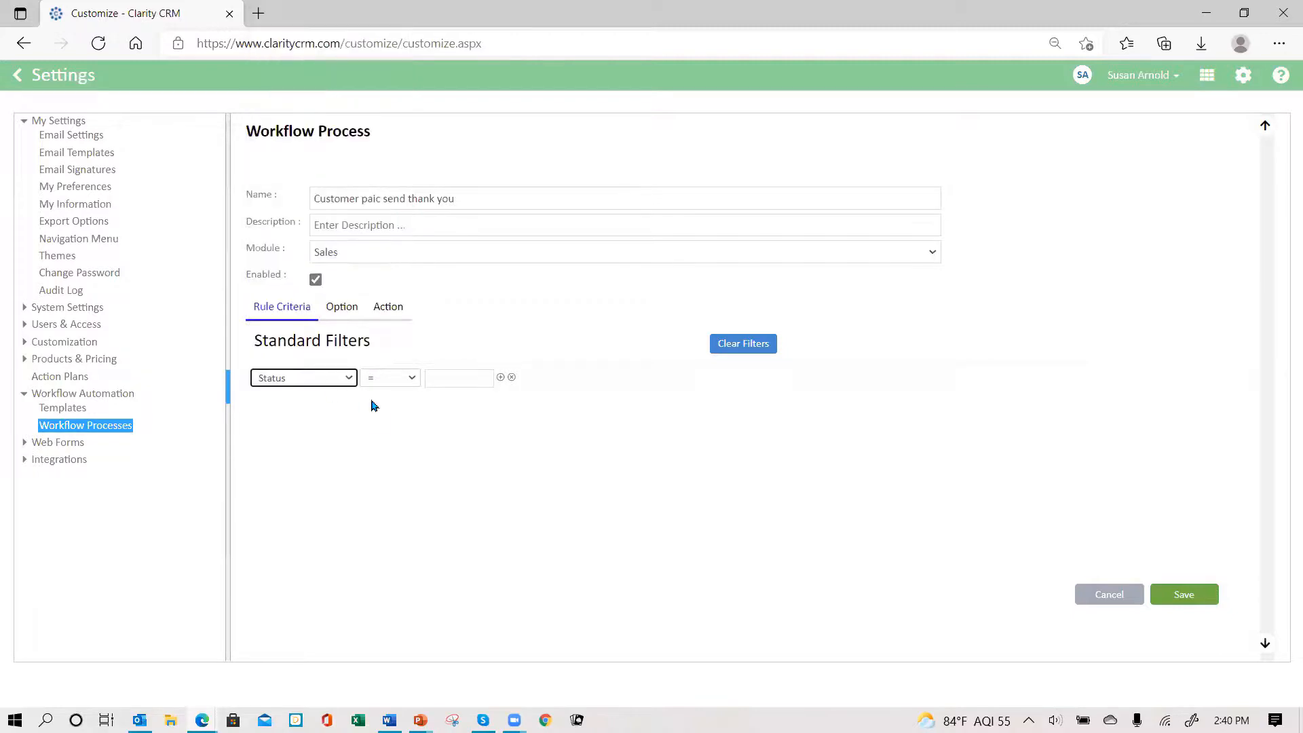
left_click(412, 379)
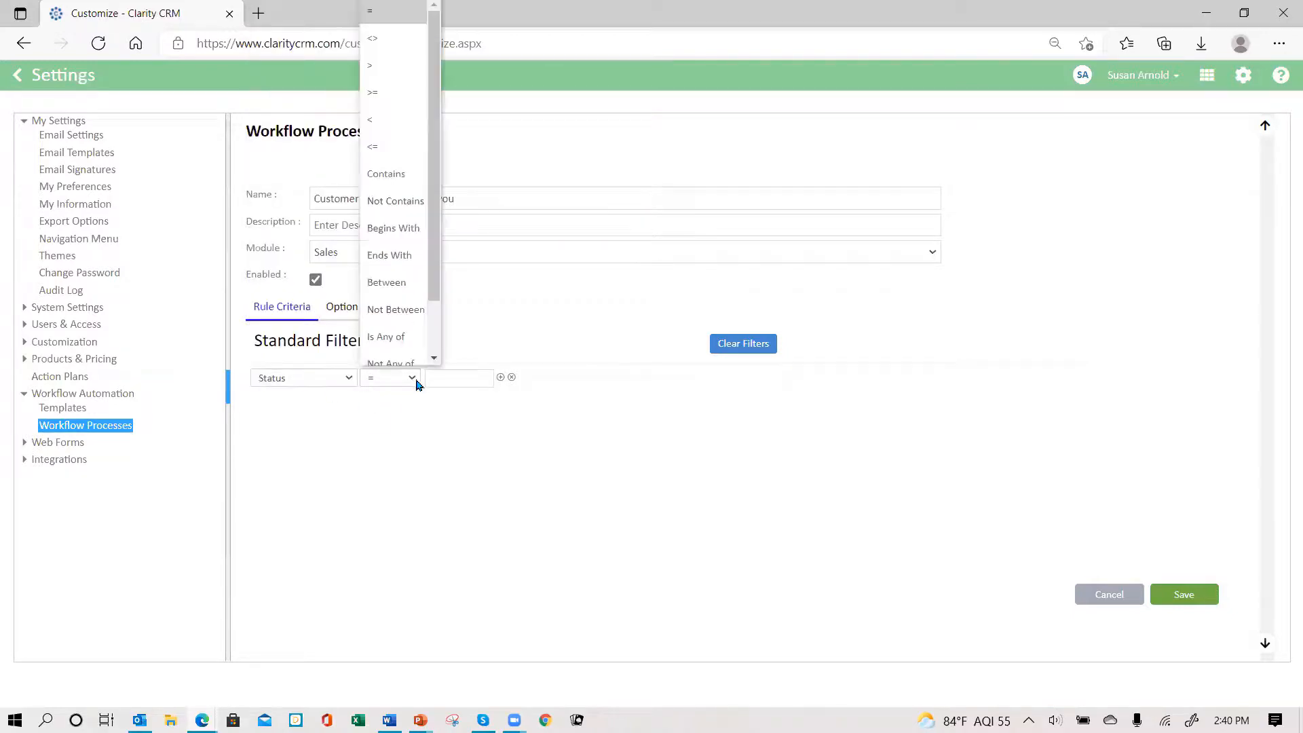
left_click(385, 174)
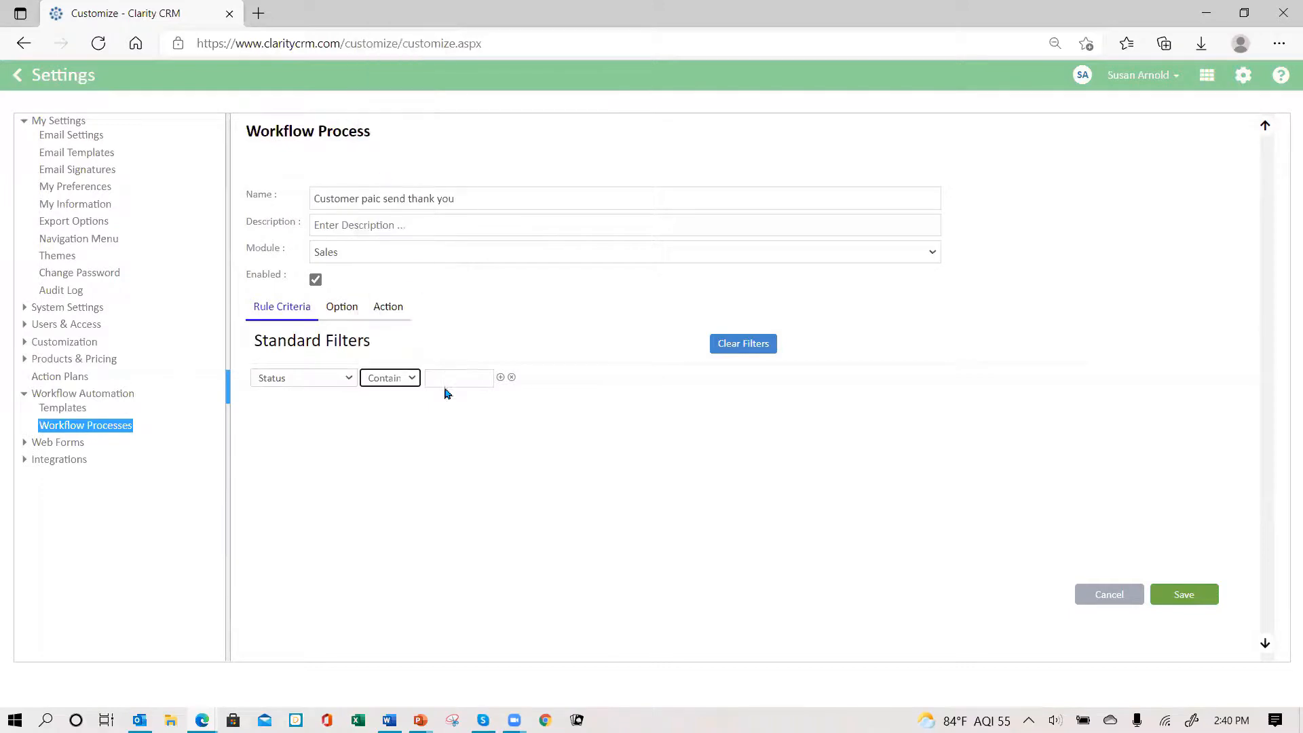
left_click(450, 377)
- Trigger once when a sale newly meets criteria; add an action 0 days after LastEditDate
left_click(341, 311)
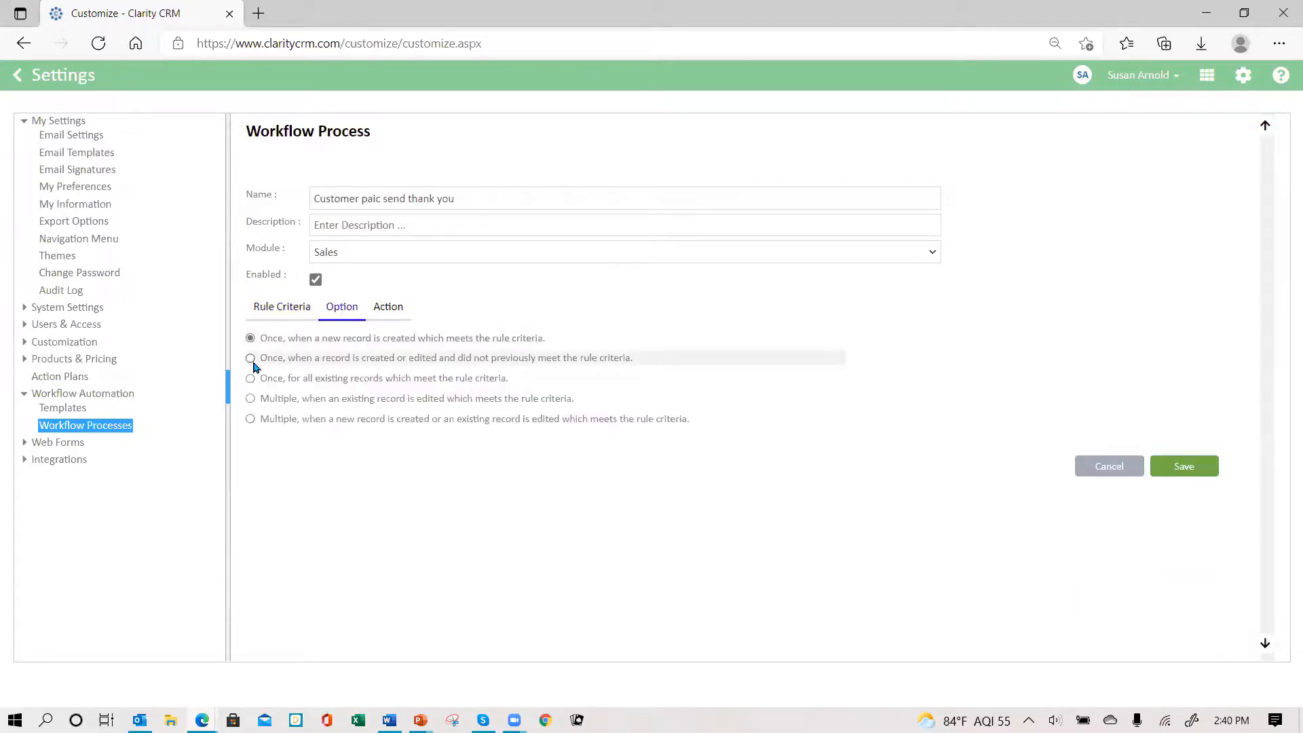
left_click(250, 358)
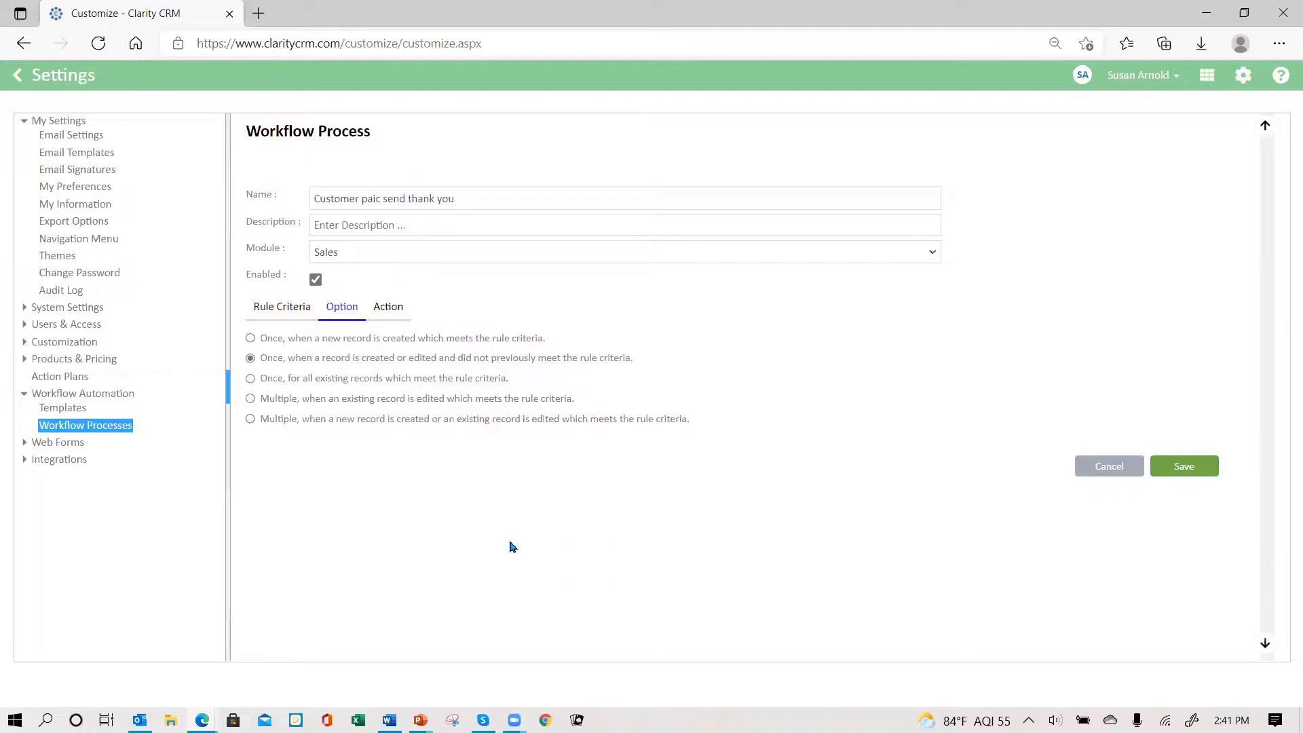
left_click(396, 314)
left_click(265, 352)
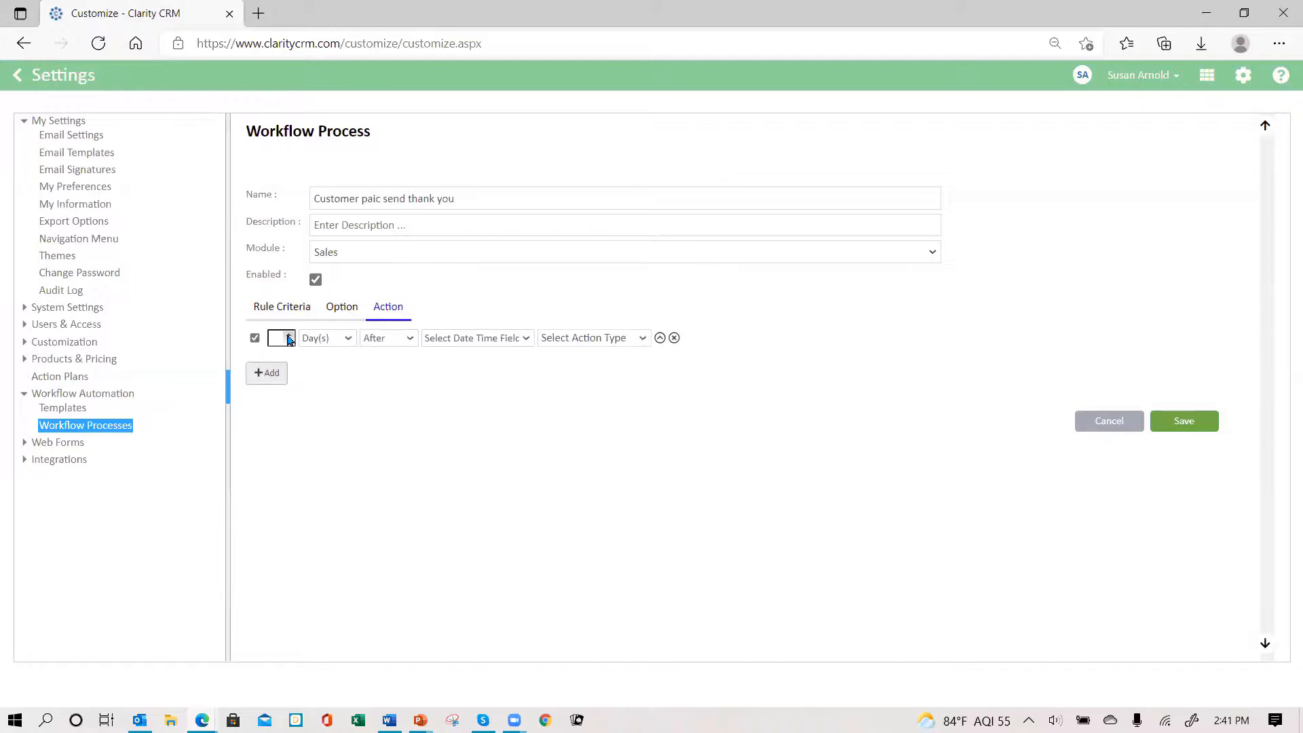
left_click(289, 336)
left_click(523, 339)
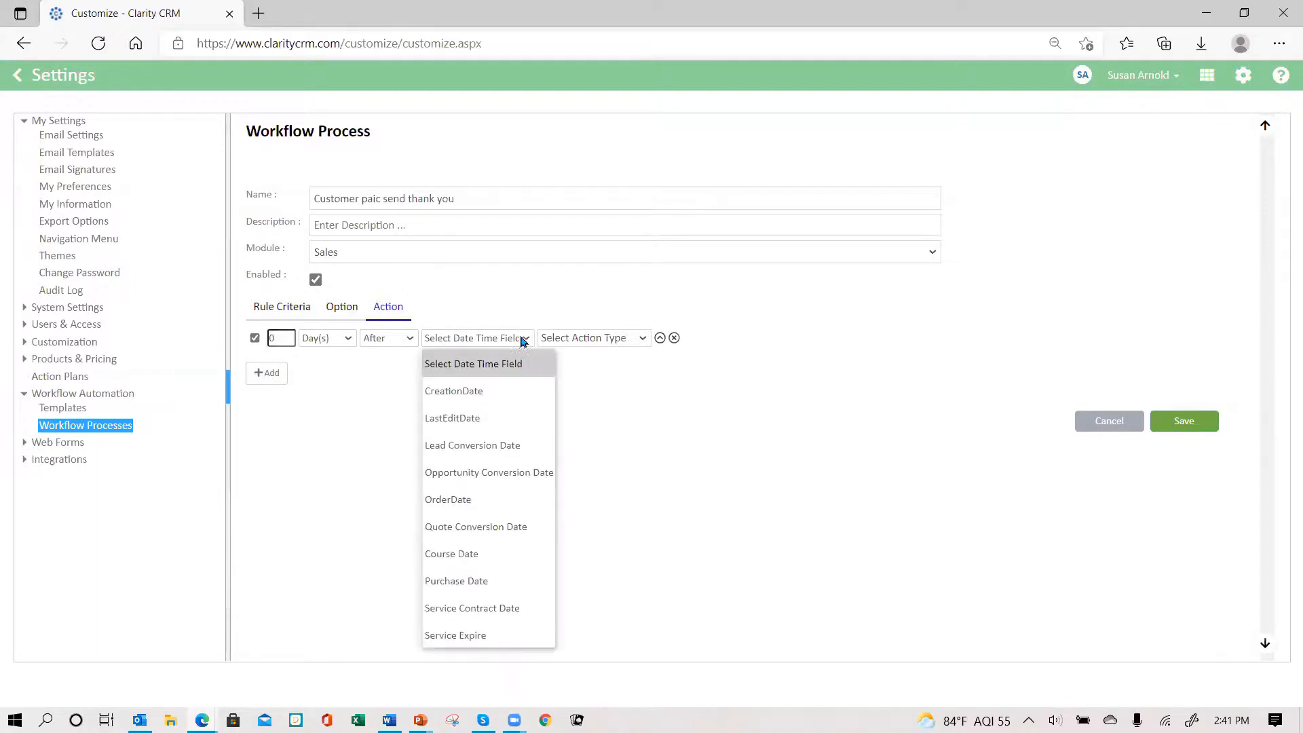
left_click(477, 425)
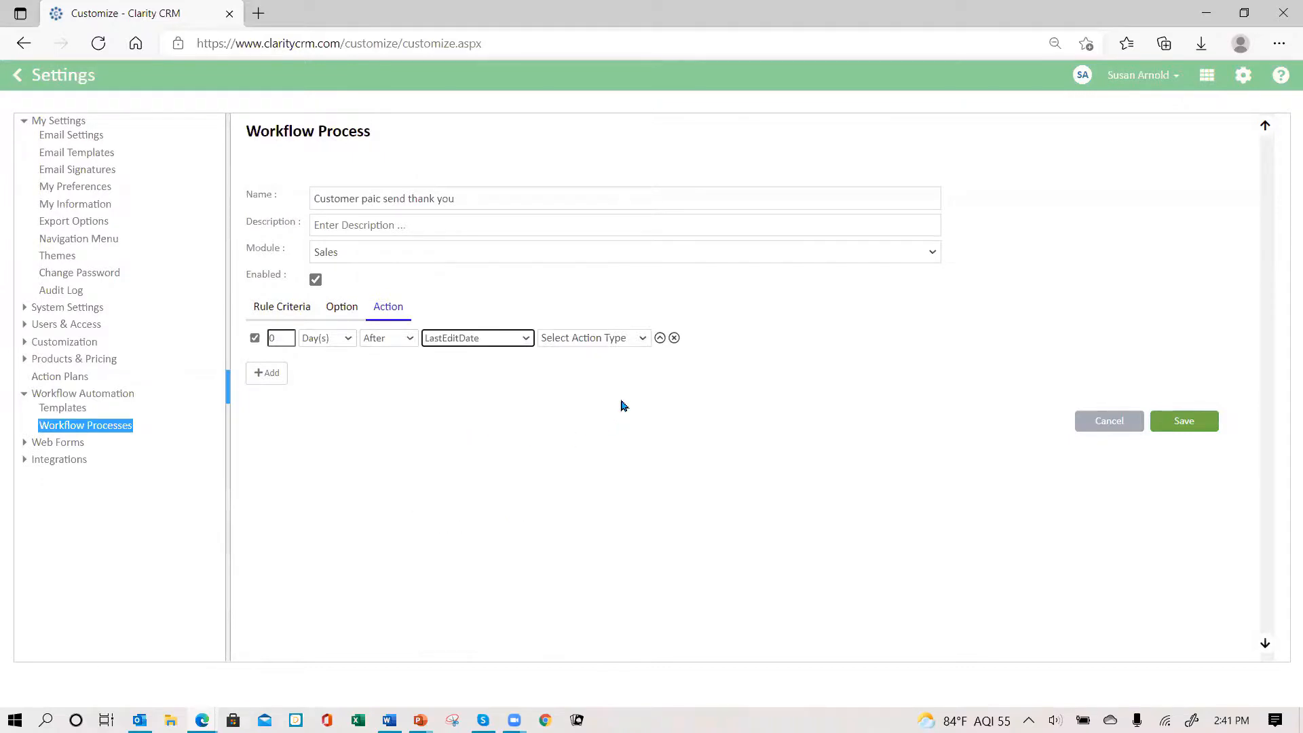
left_click(644, 339)
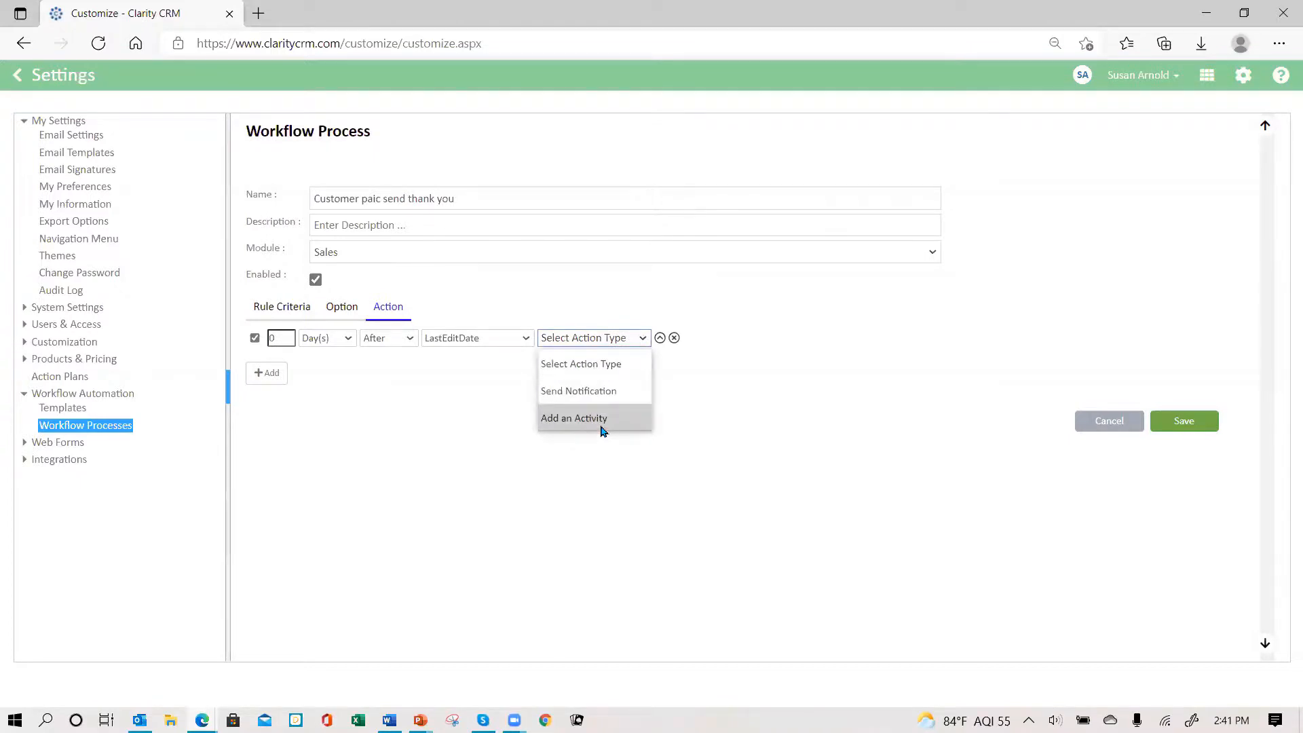
- Make the action a Task activity 'Send Thank you email' and begin its notes with Account:
left_click(602, 418)
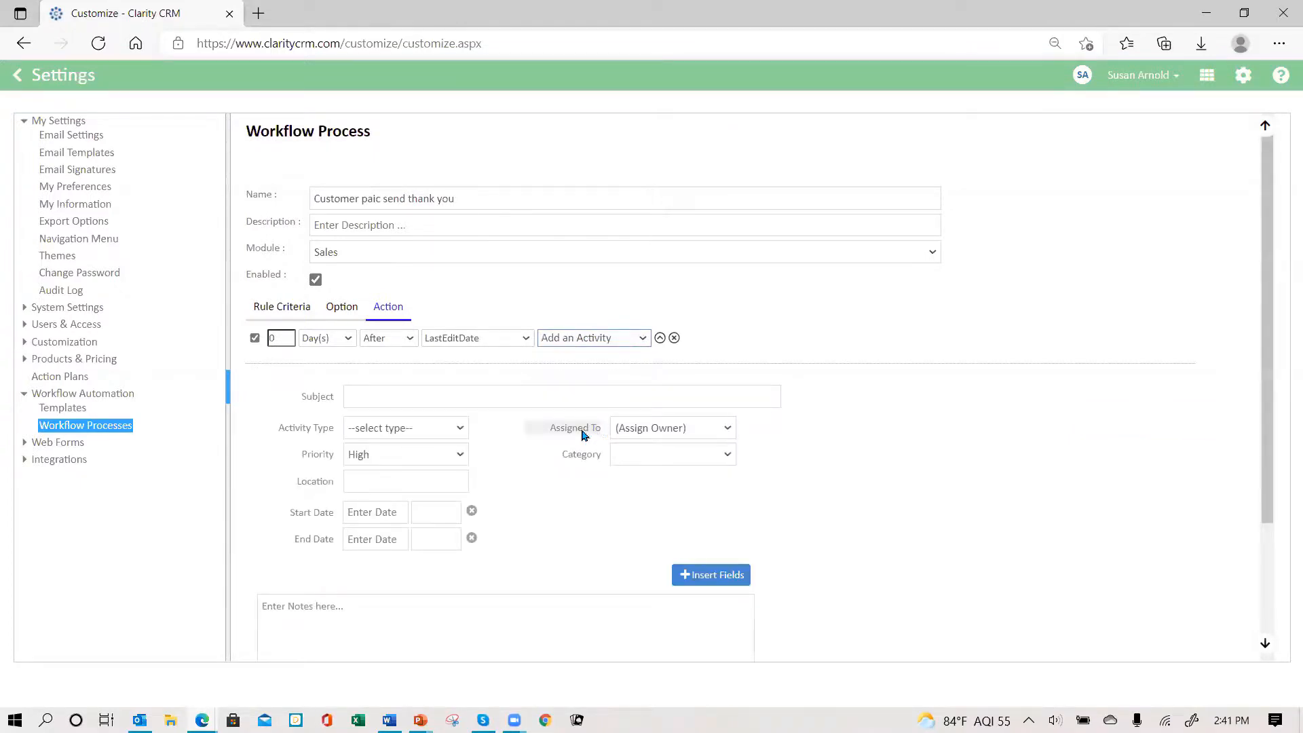
left_click(374, 397)
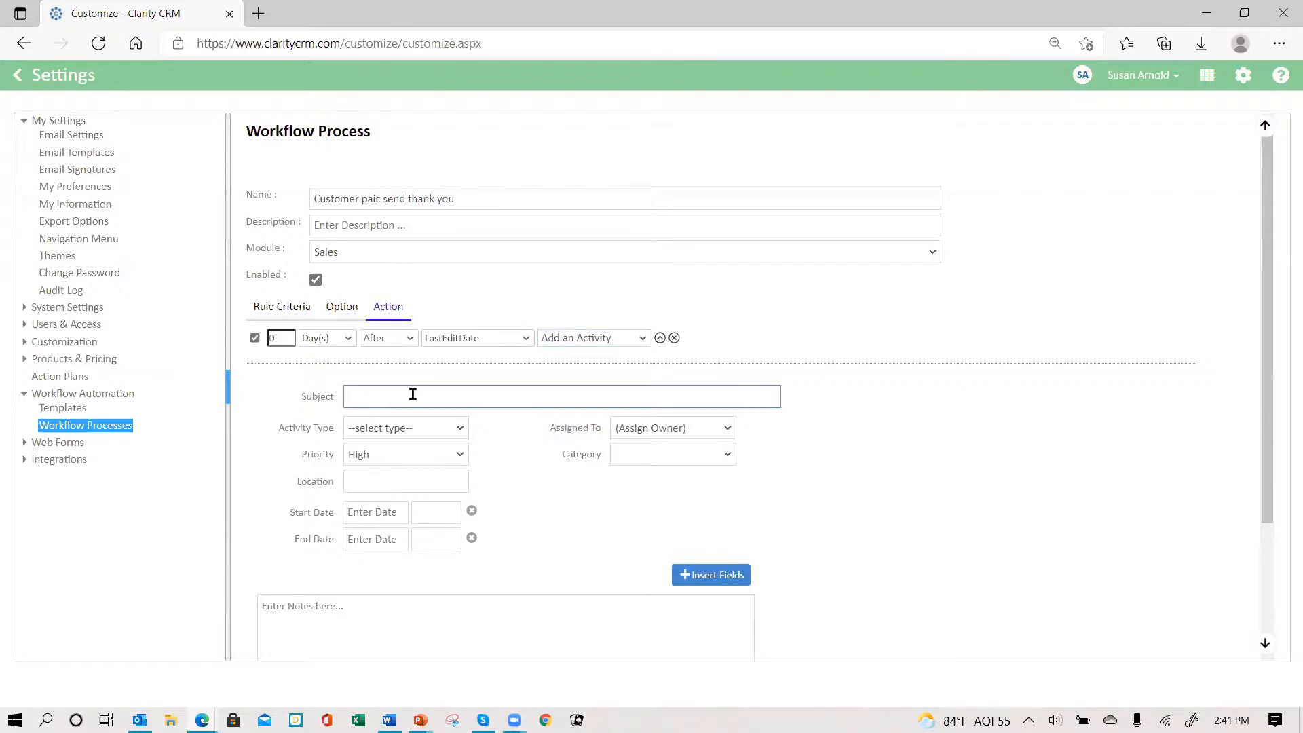
type("Send Thank you email")
left_click(456, 429)
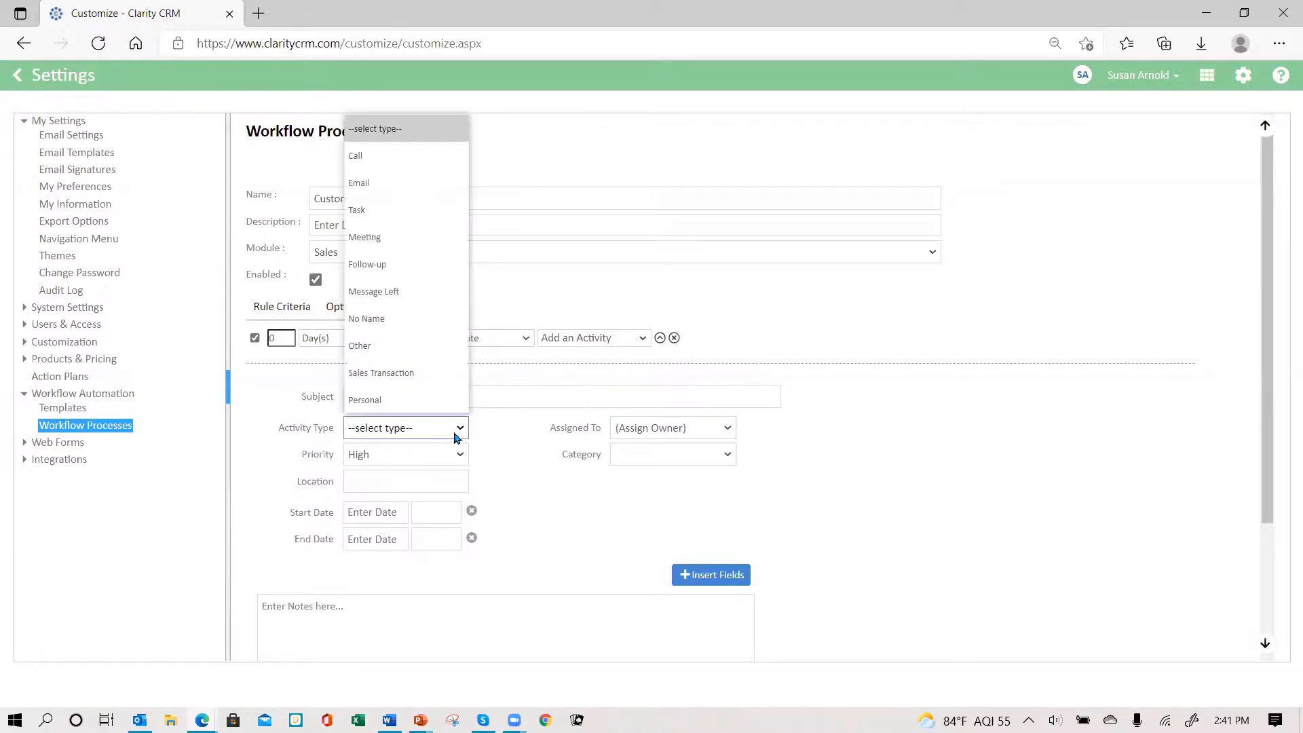
left_click(409, 211)
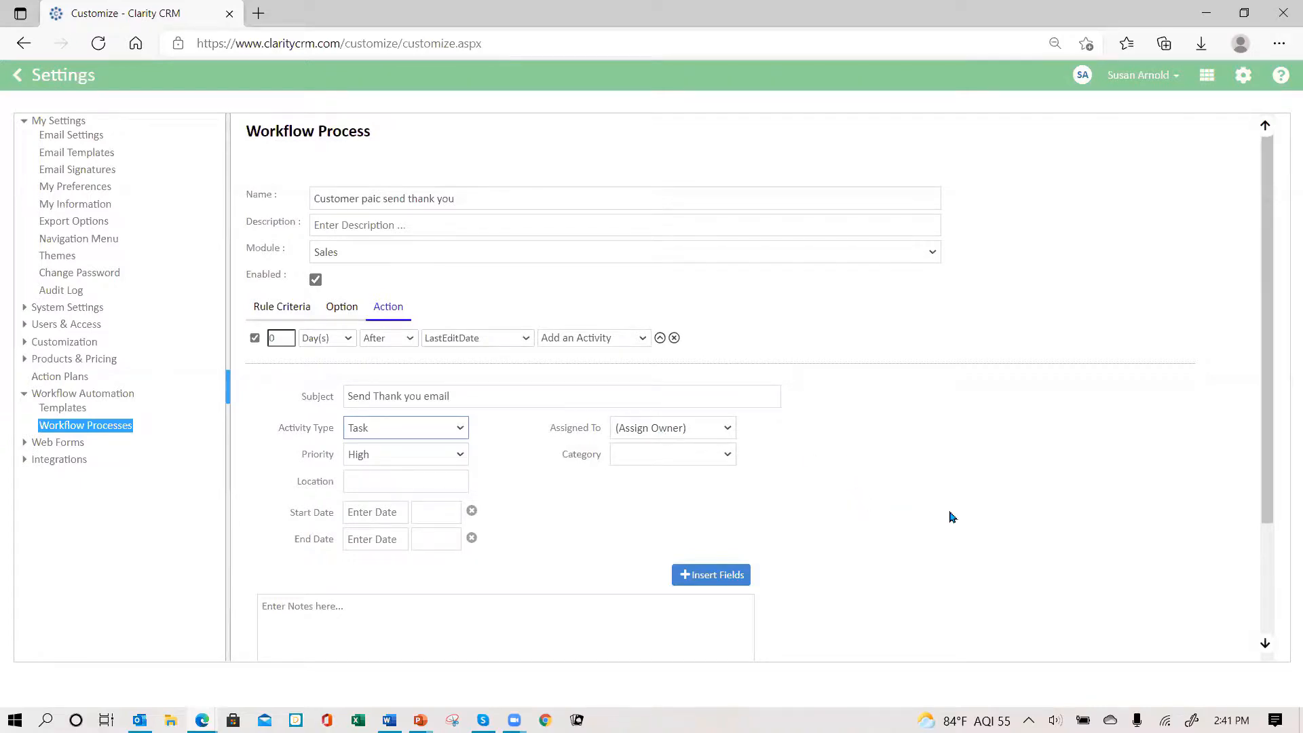
scroll(918, 508, "down", 1)
left_click(311, 527)
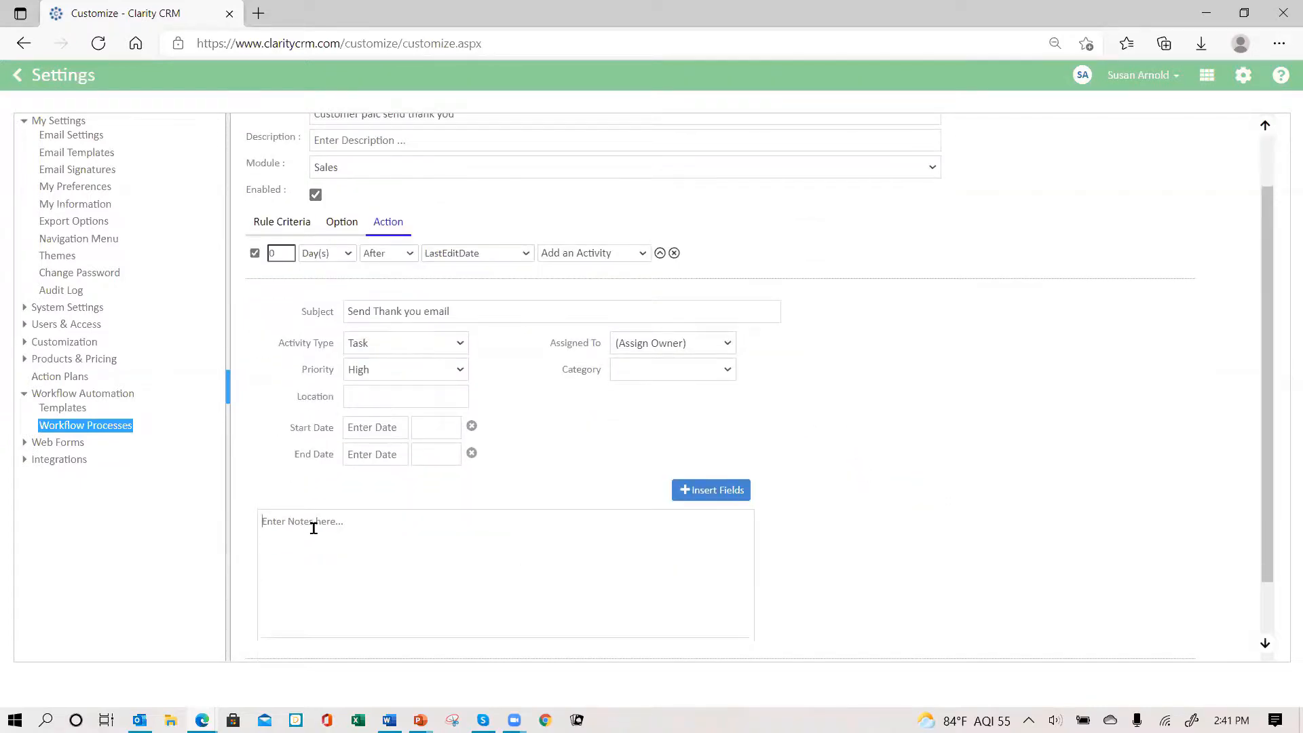
type("Account:")
- Insert the Account and Contact merge fields after their labels in the activity notes
left_click(691, 491)
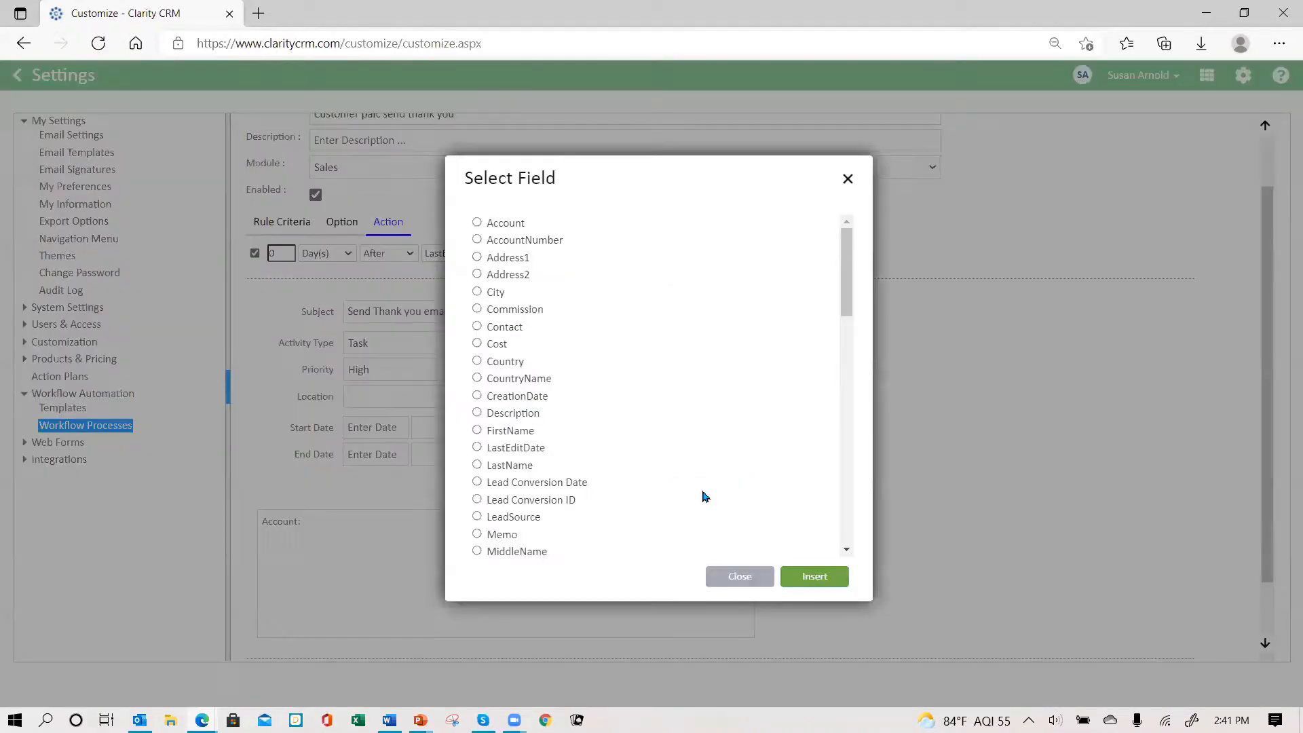
left_click(477, 223)
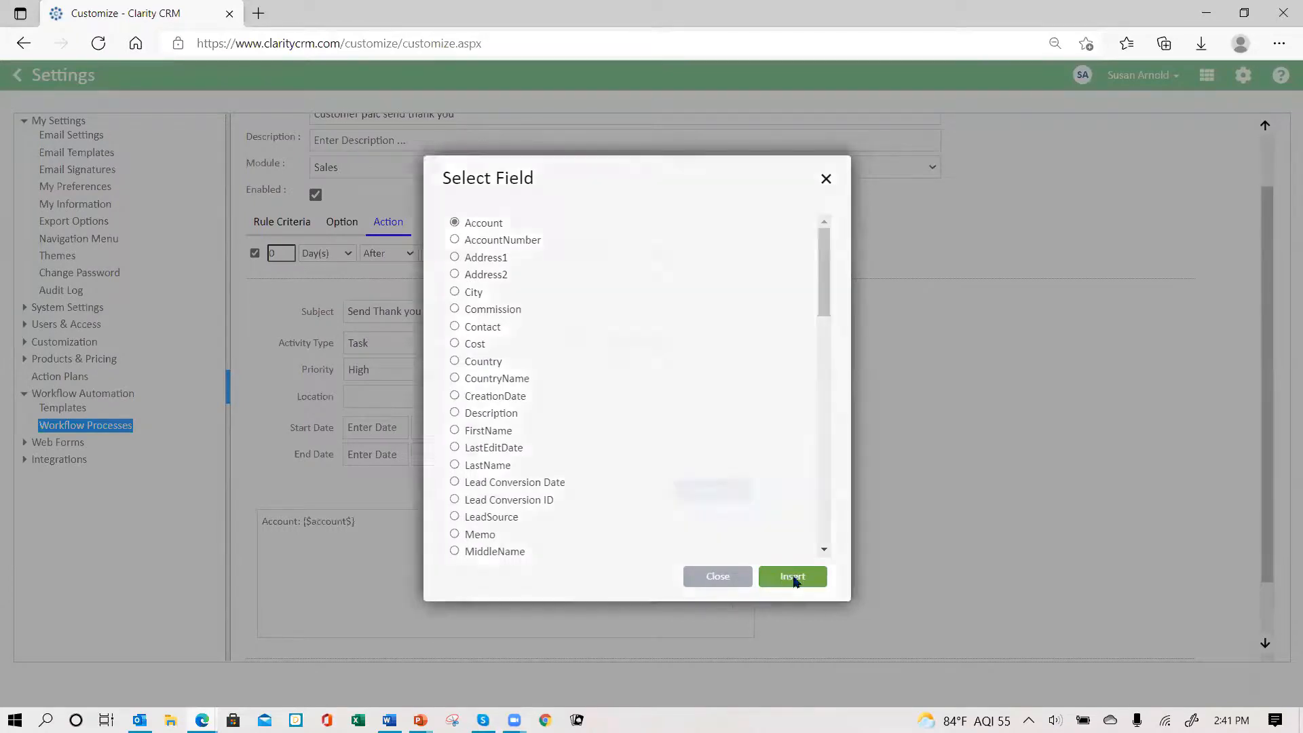
left_click(796, 576)
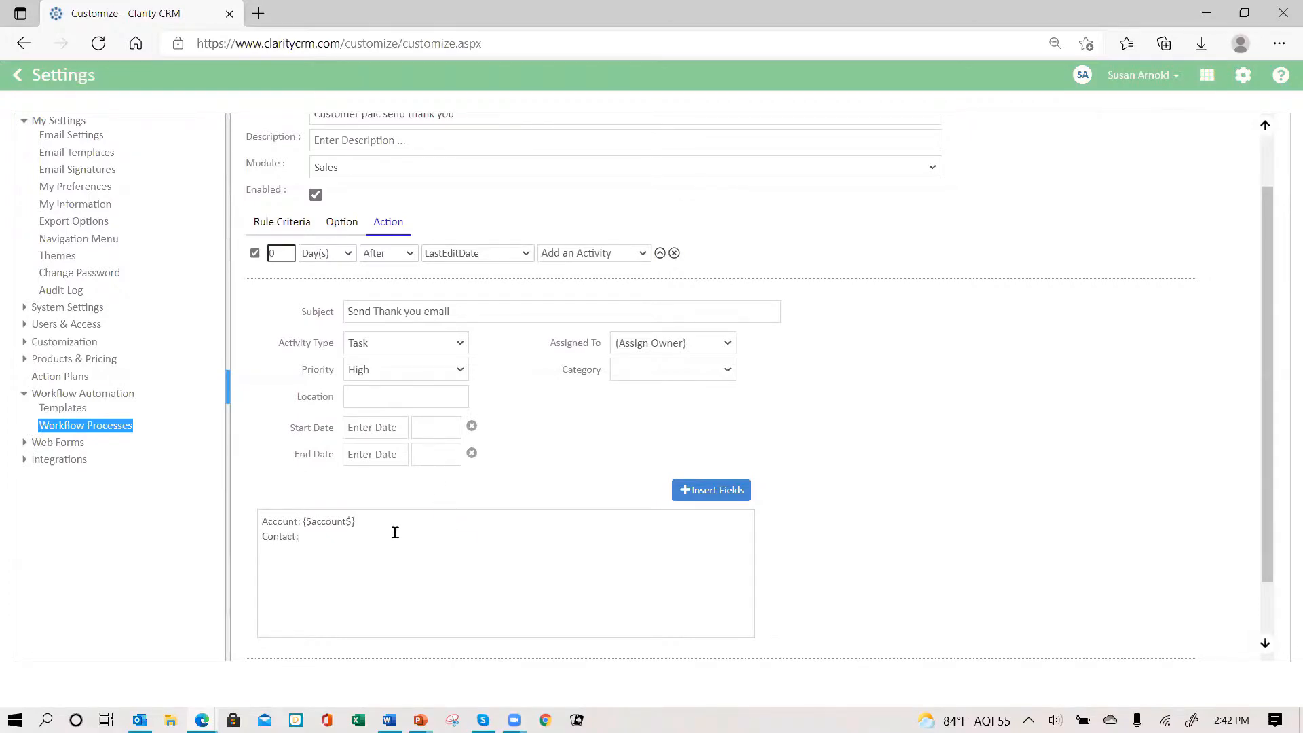
left_click(703, 496)
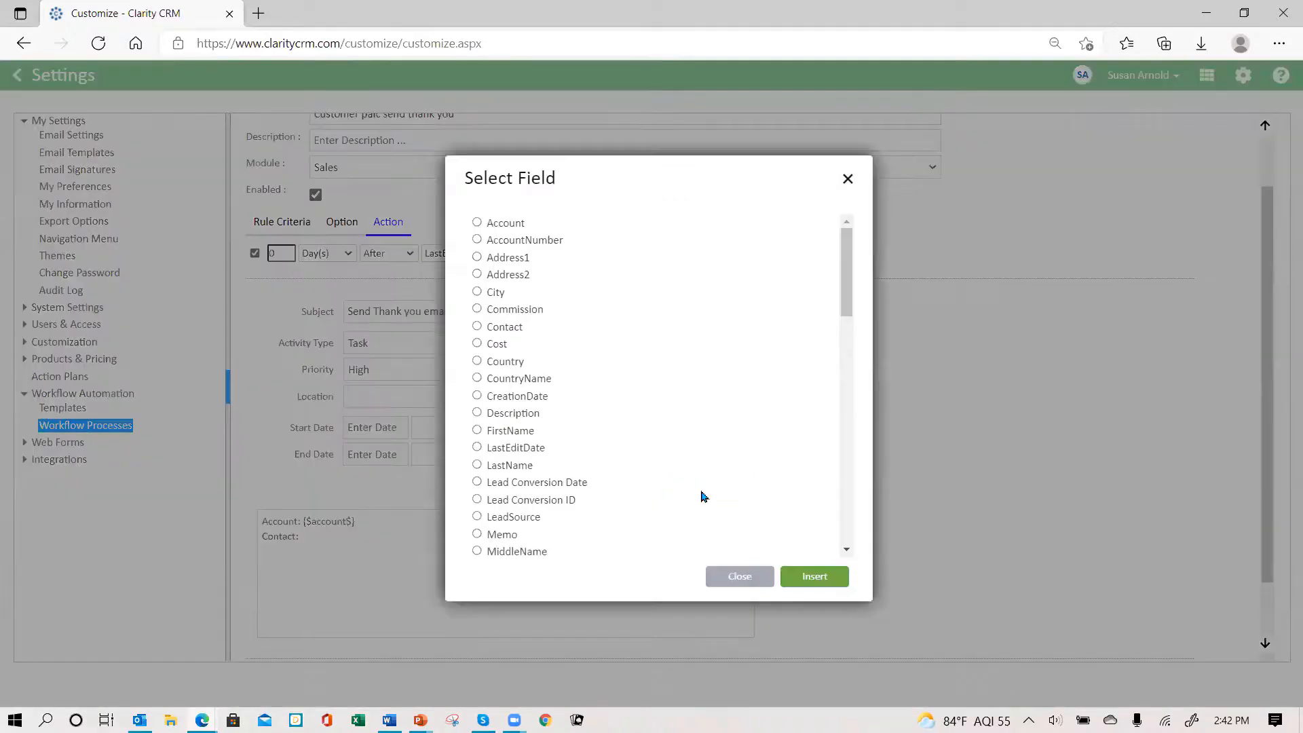
left_click(478, 327)
left_click(816, 577)
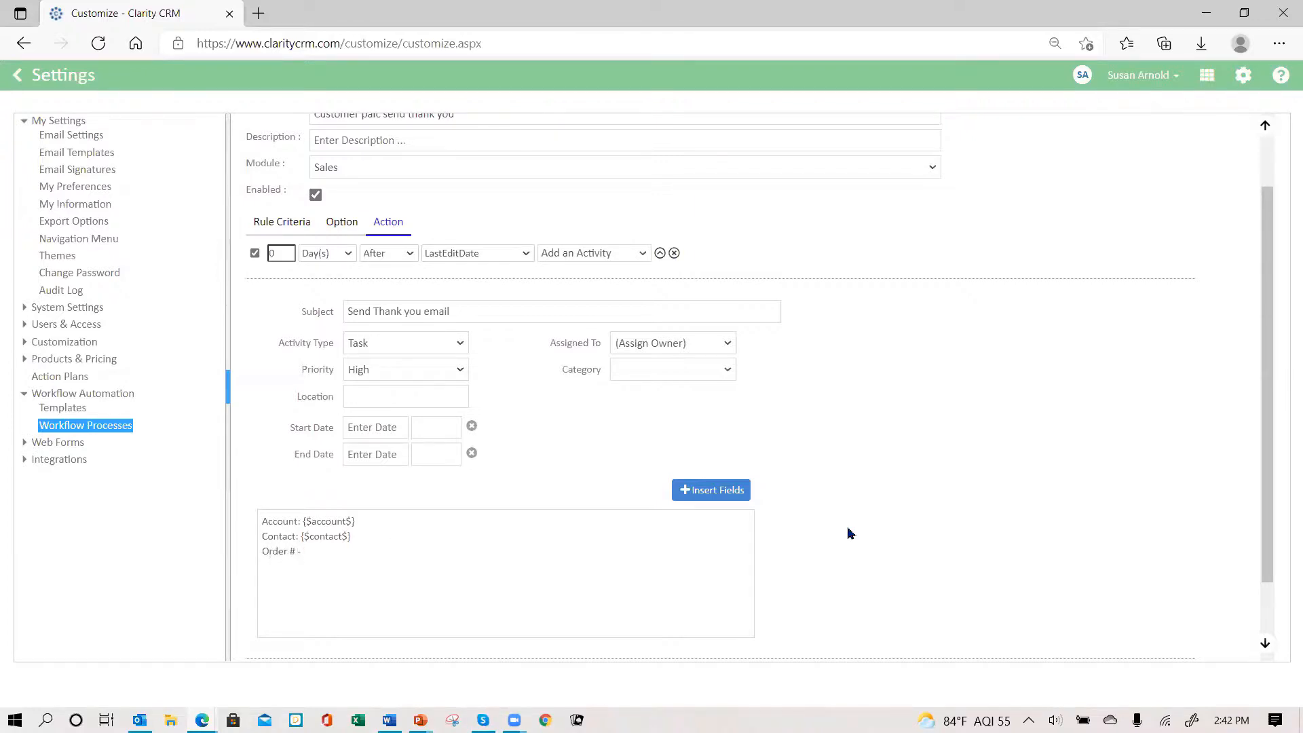
- Insert the Order No. merge field after the 'Order #' label in the notes
left_click(709, 492)
scroll(581, 355, "down", 2)
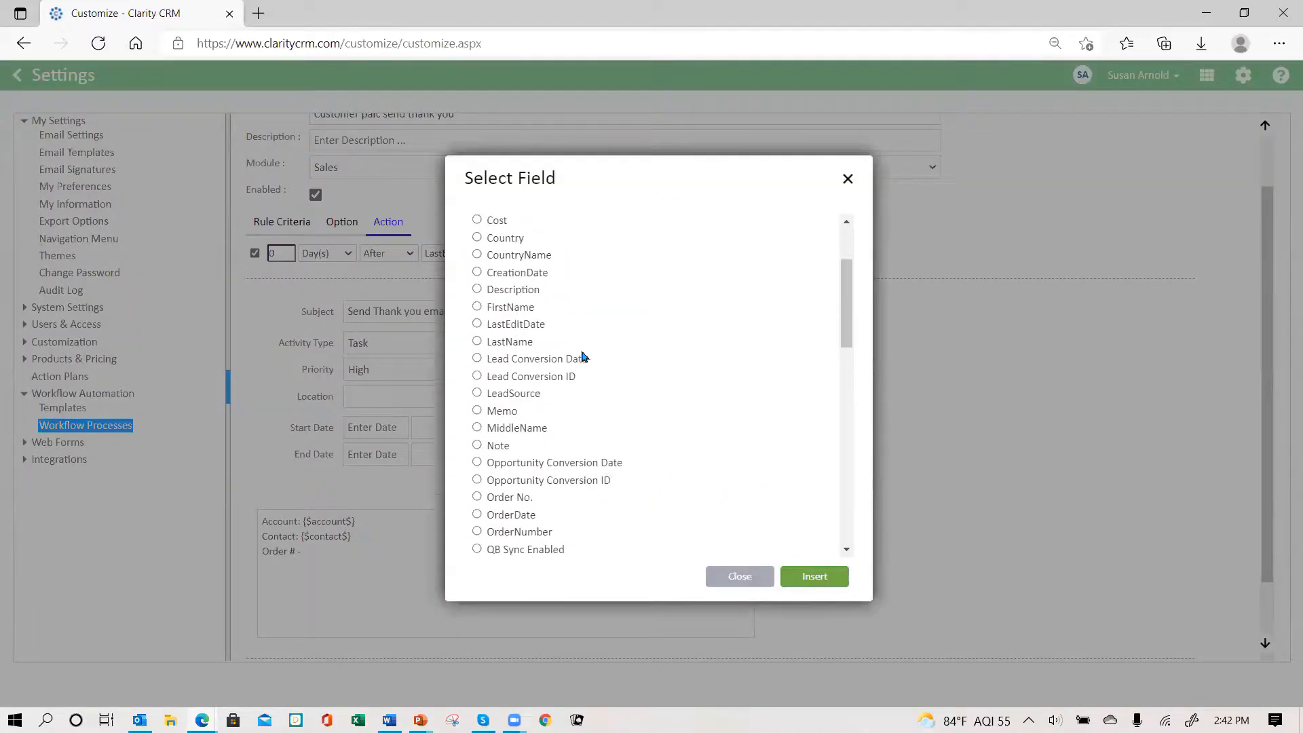
scroll(581, 356, "down", 3)
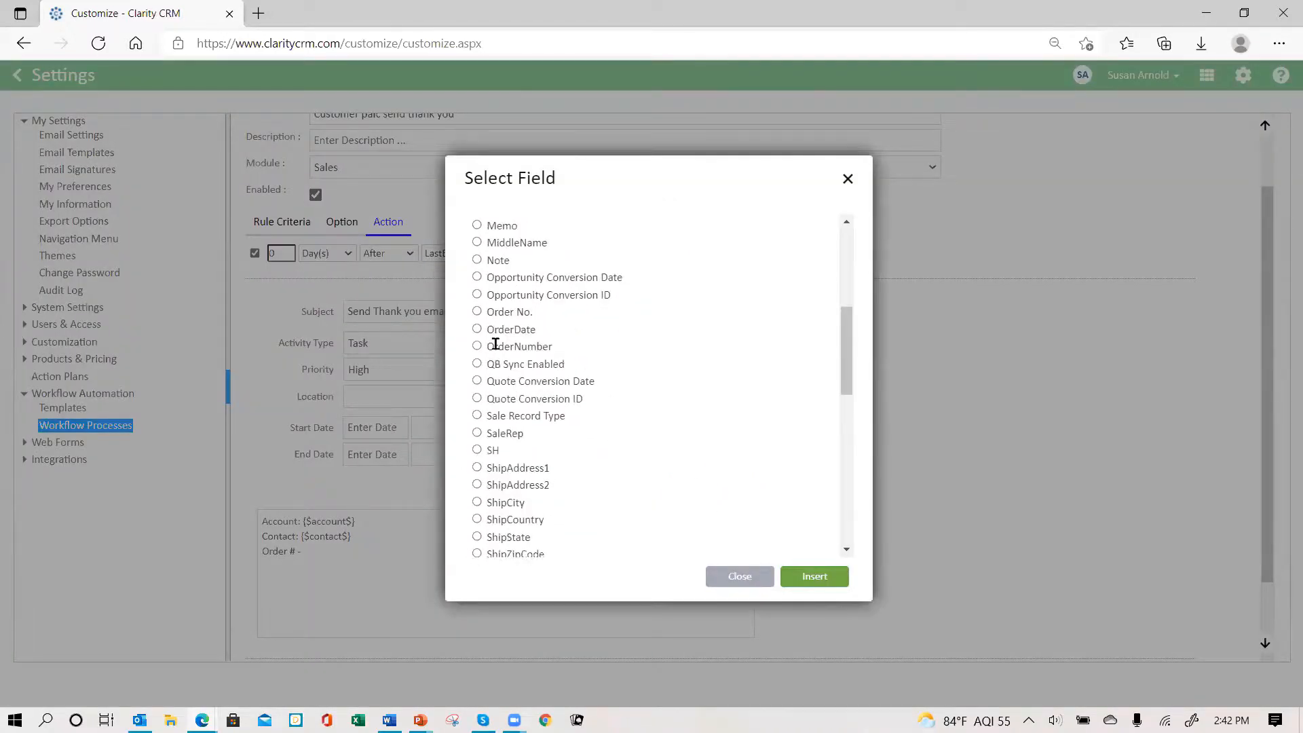
left_click(476, 348)
left_click(478, 314)
left_click(802, 574)
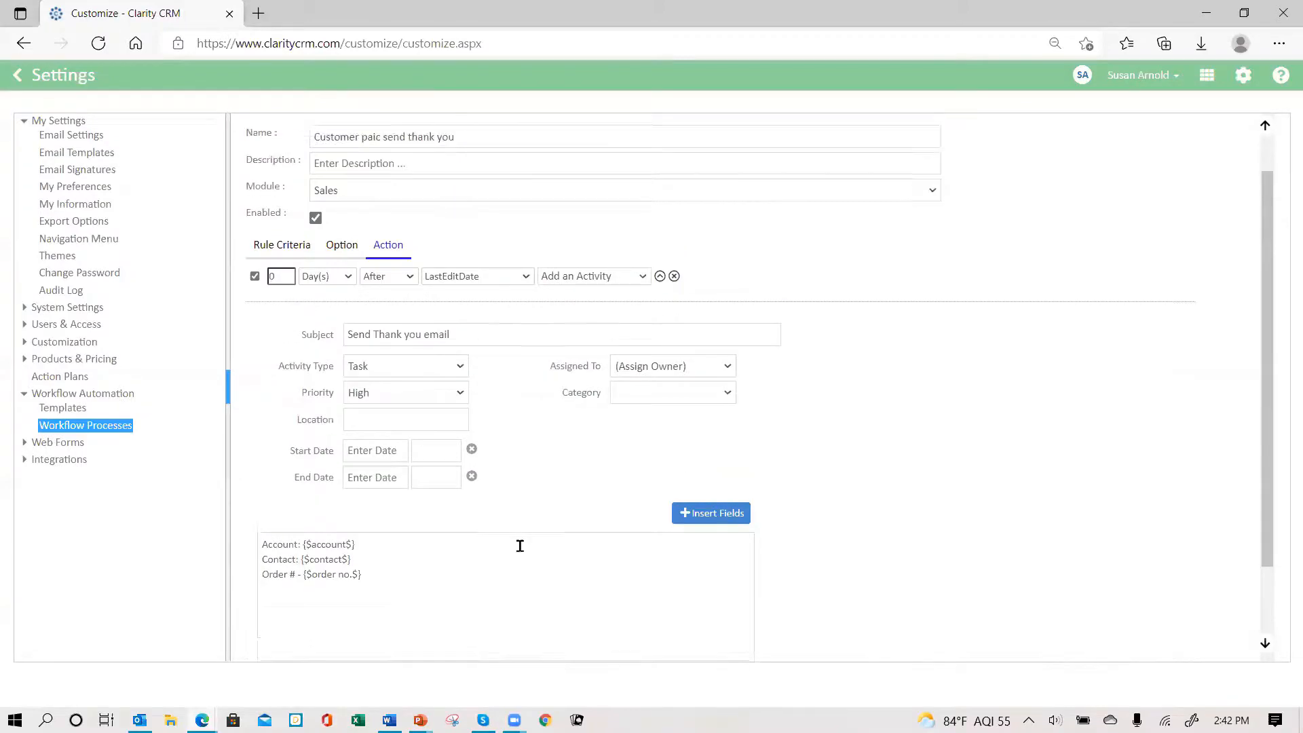
scroll(518, 544, "down", 2)
scroll(507, 537, "up", 4)
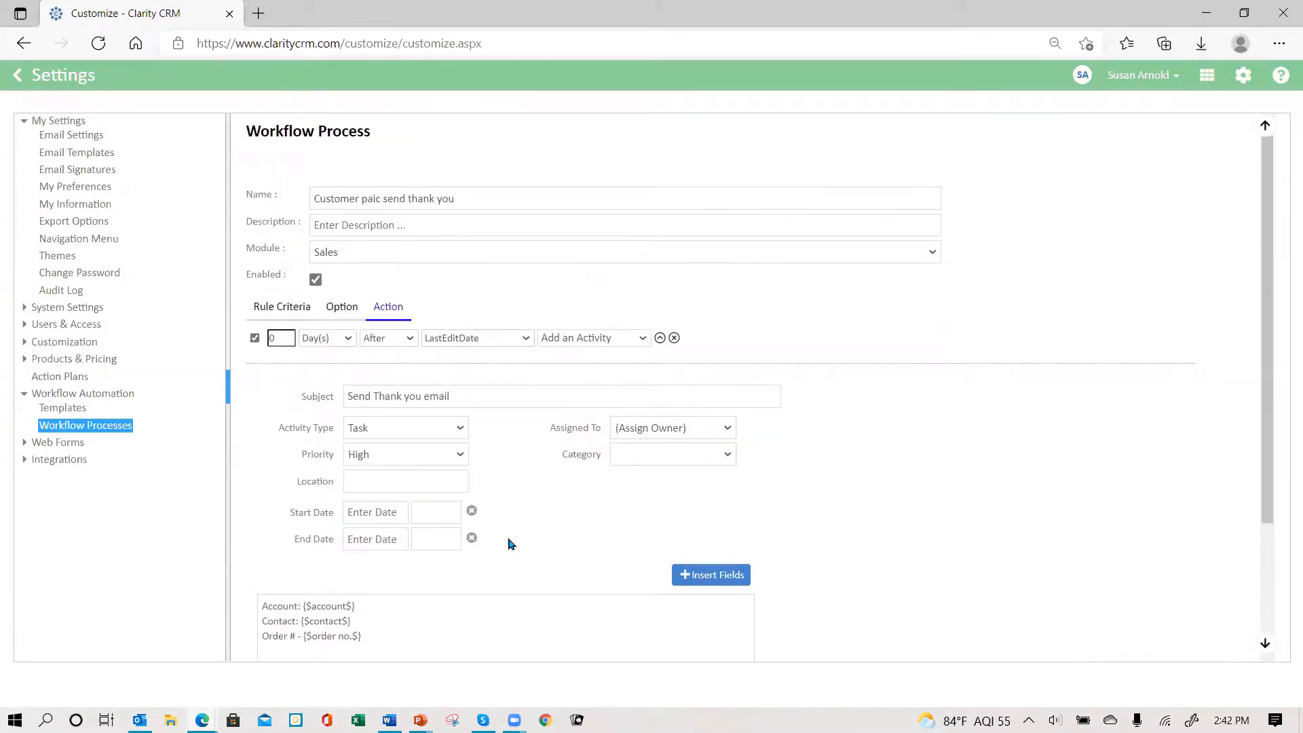
scroll(511, 543, "down", 5)
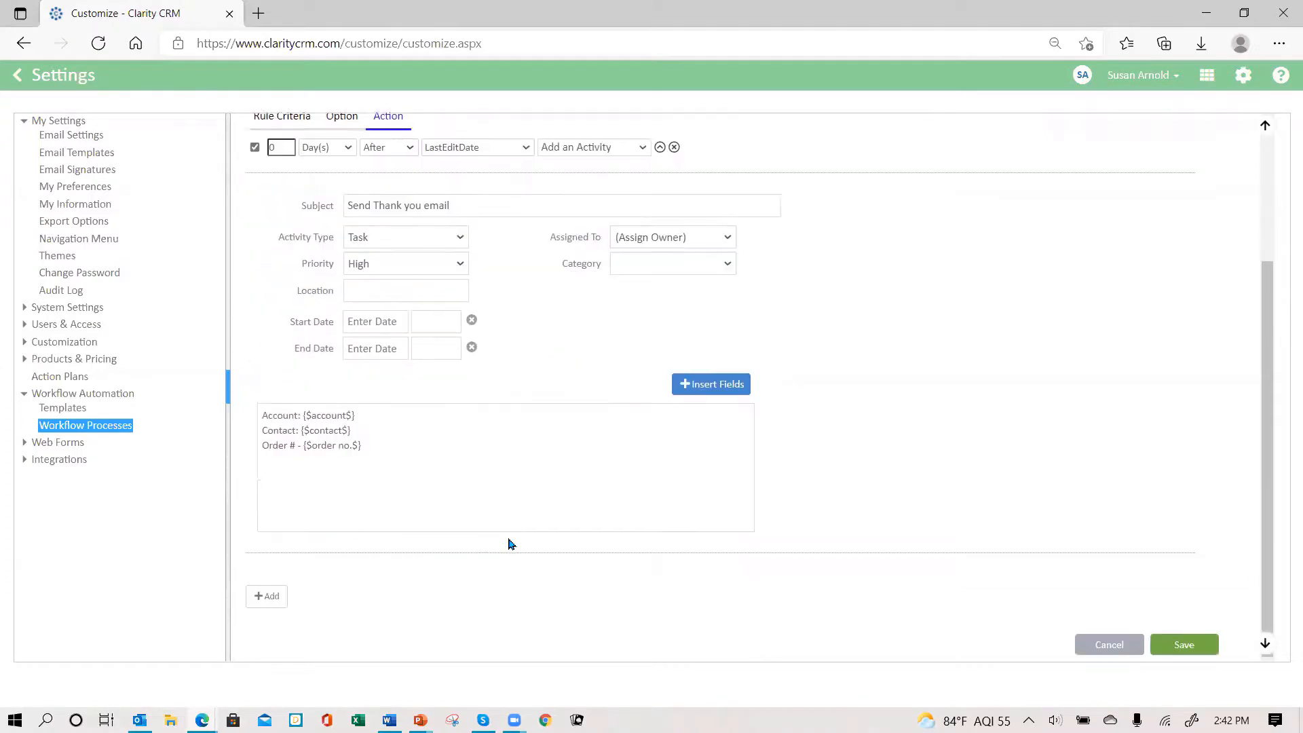
- Add a second workflow action based on LastEditDate that sends a notification
left_click(256, 595)
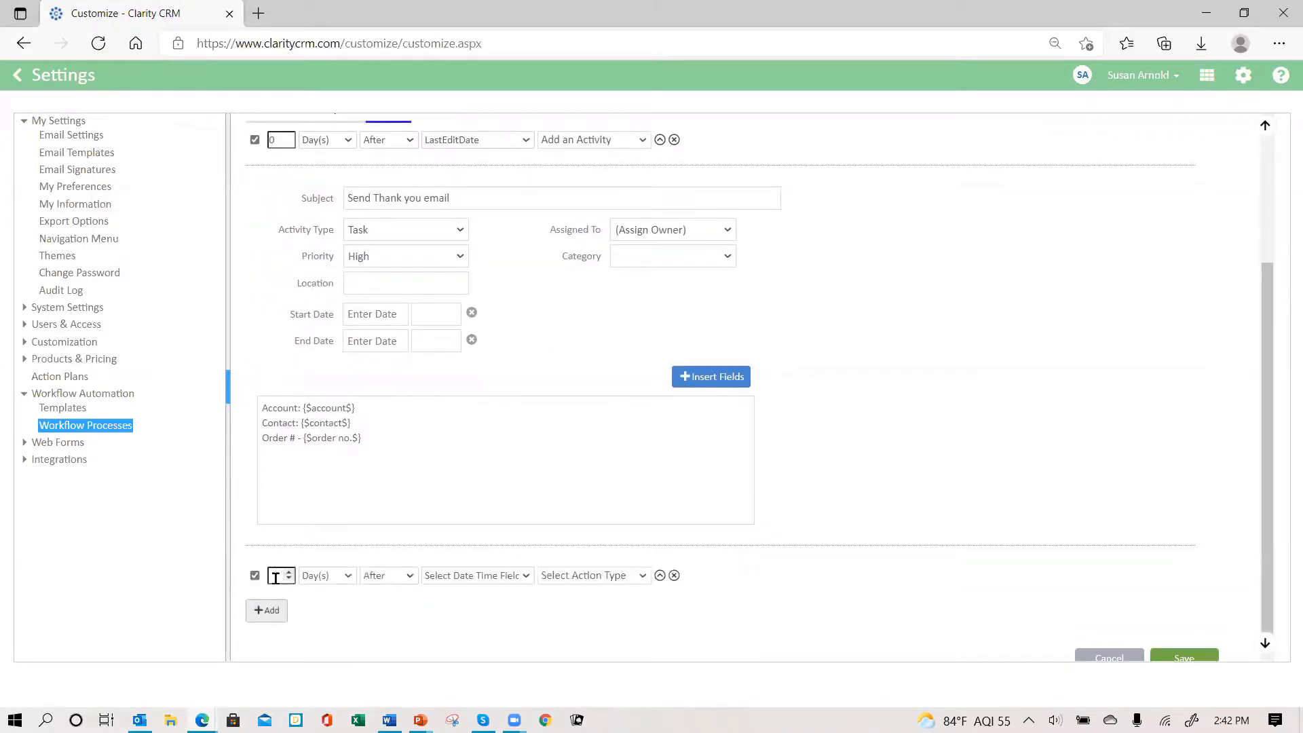
left_click(275, 576)
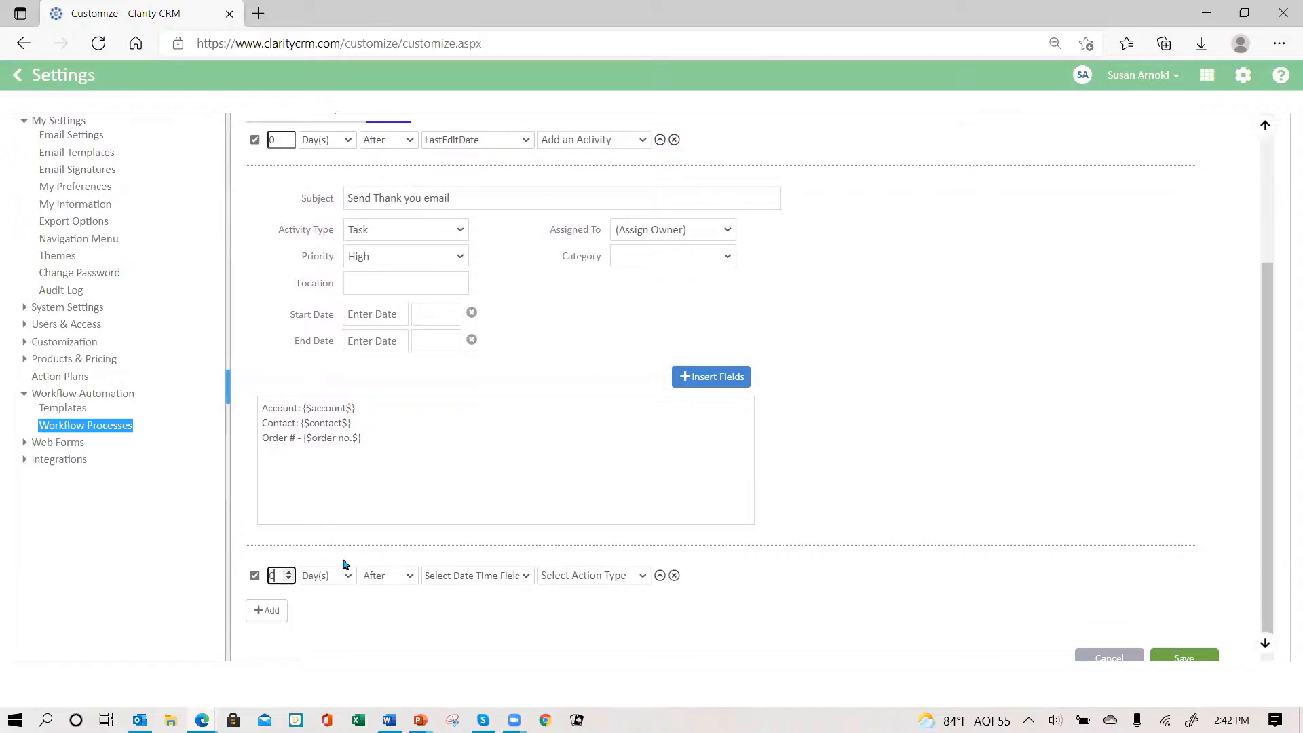
left_click(524, 580)
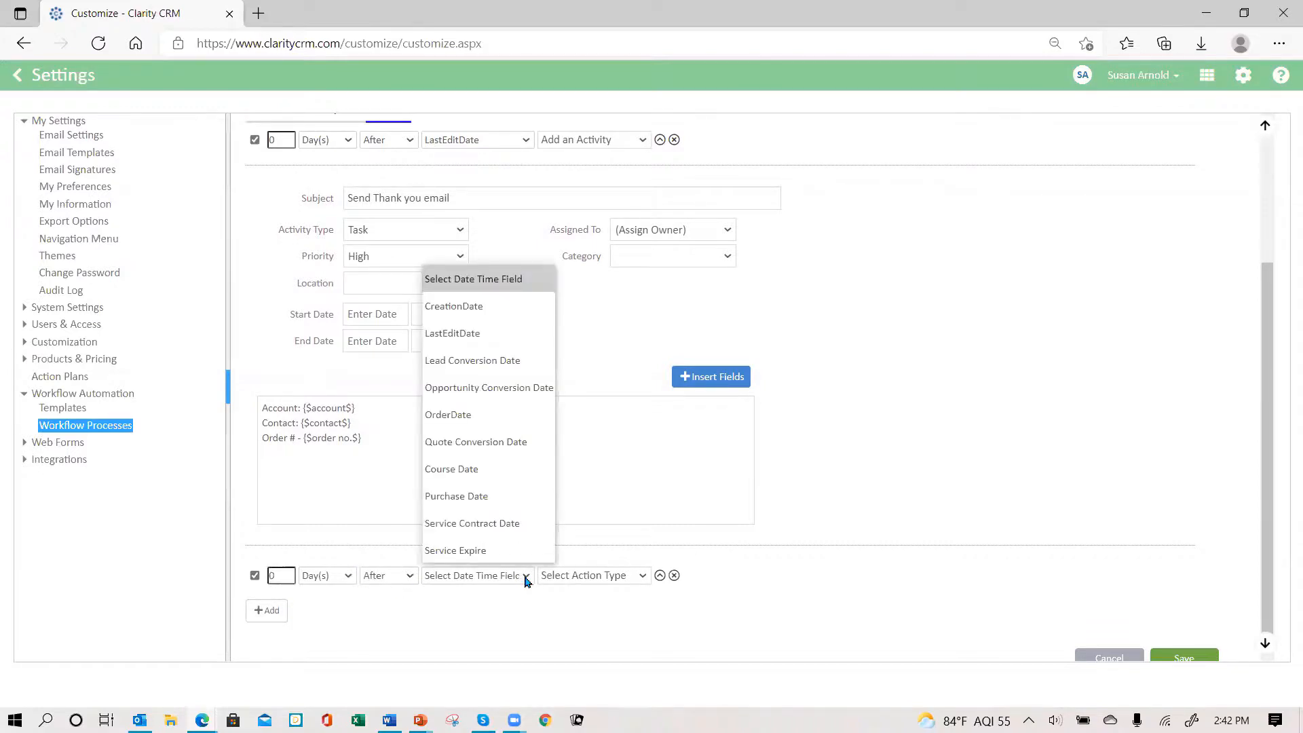
left_click(498, 335)
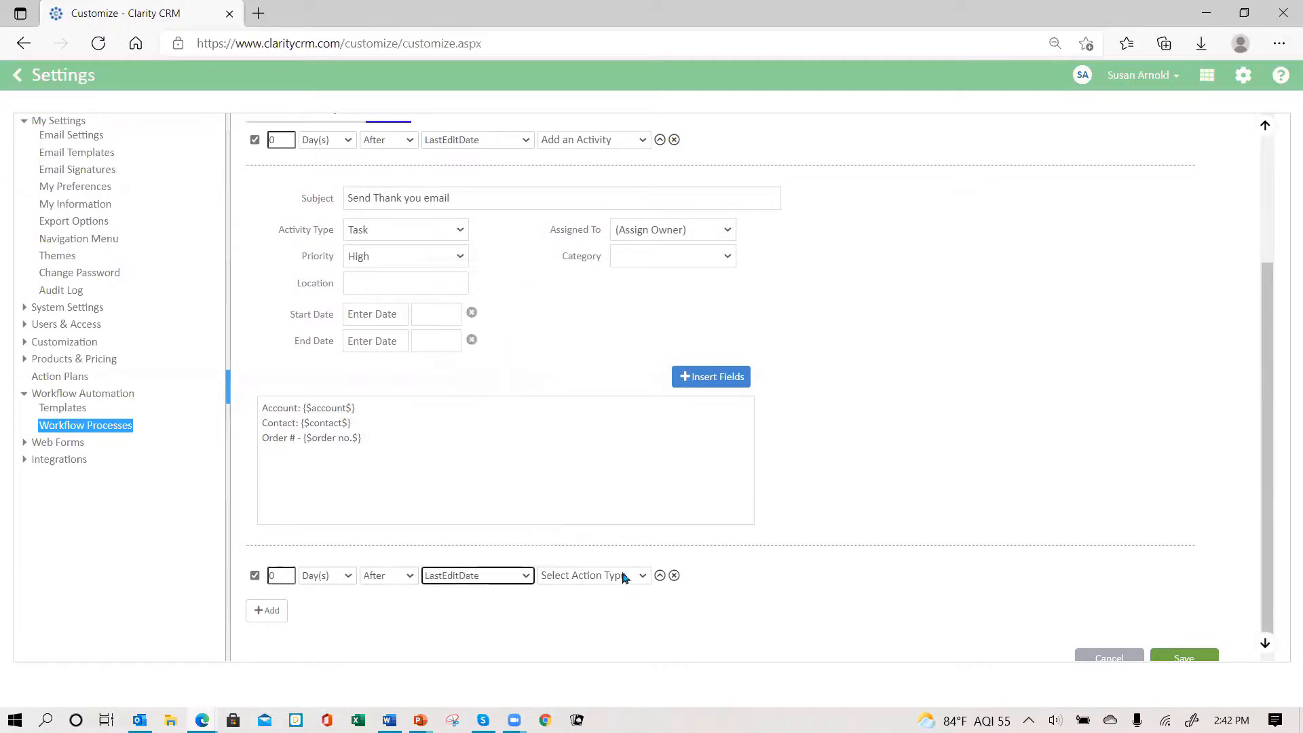
left_click(645, 578)
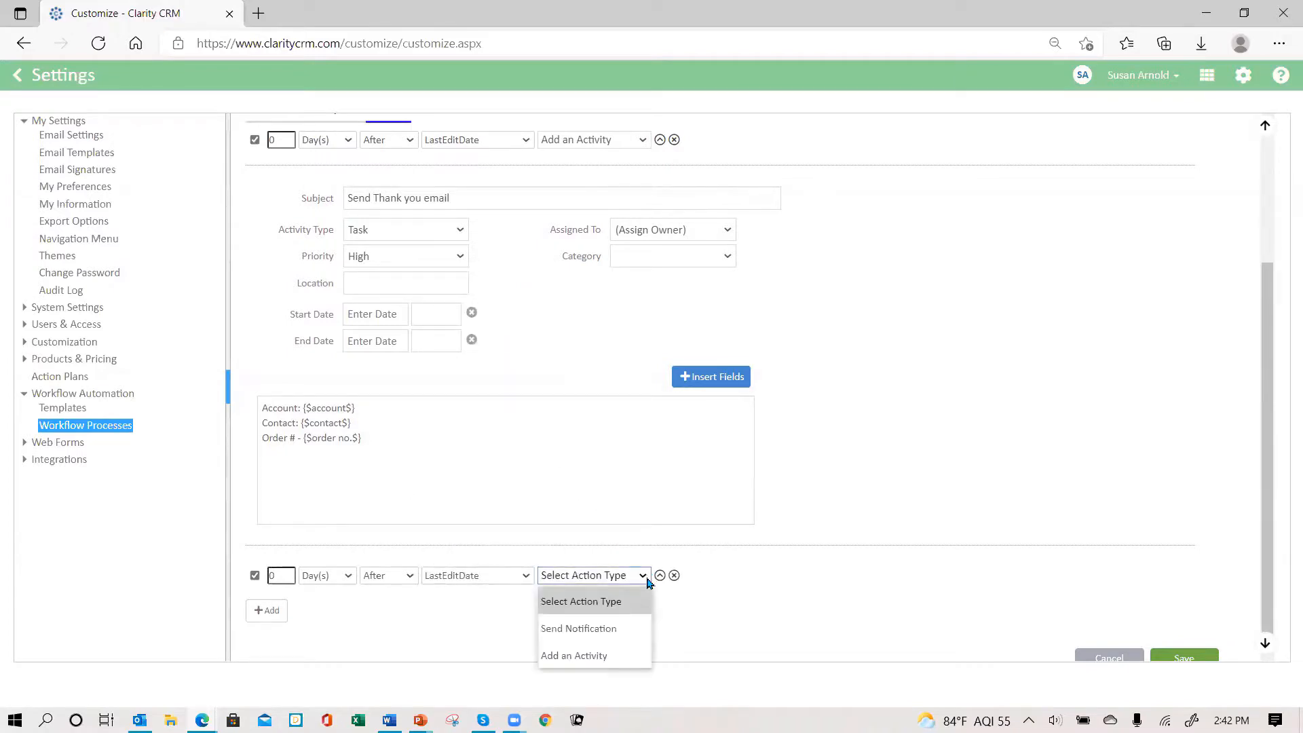
left_click(614, 627)
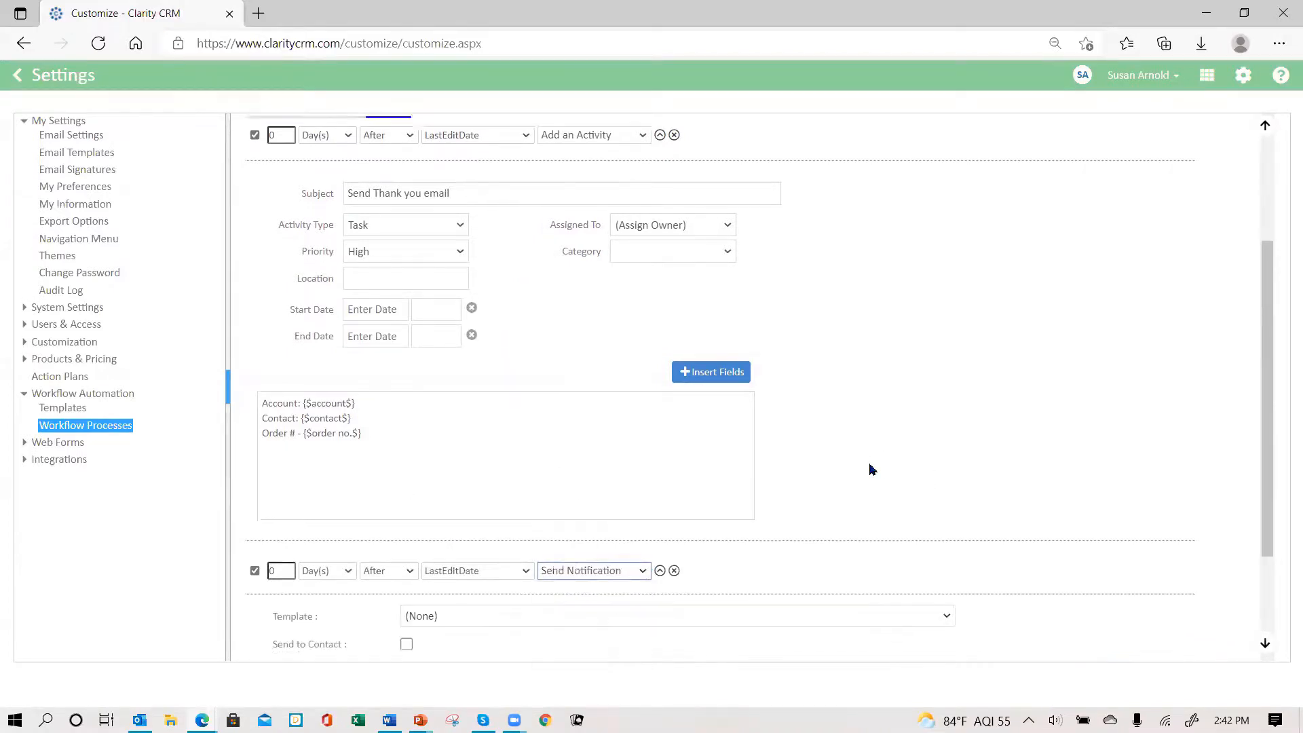
scroll(862, 465, "down", 3)
- Use the 'customer paid - send thank you' template, send it to the owner, and save the workflow
left_click(588, 435)
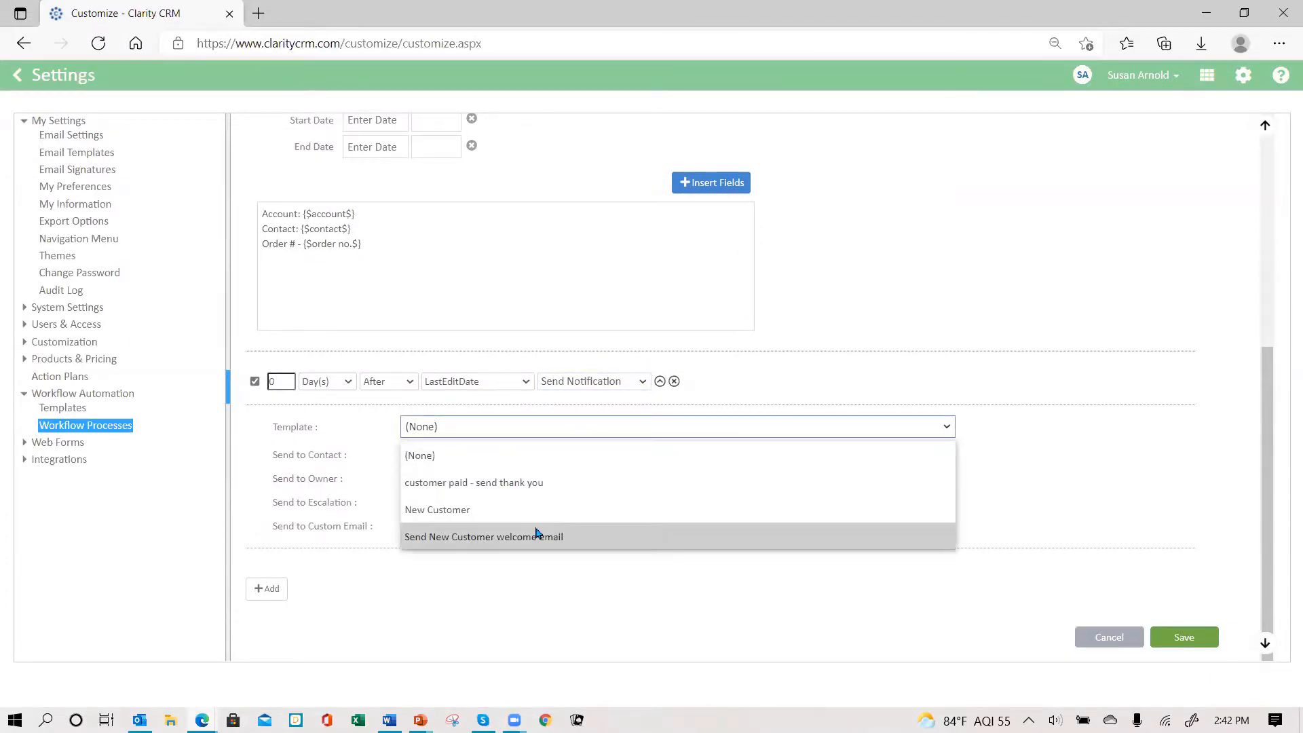
left_click(524, 482)
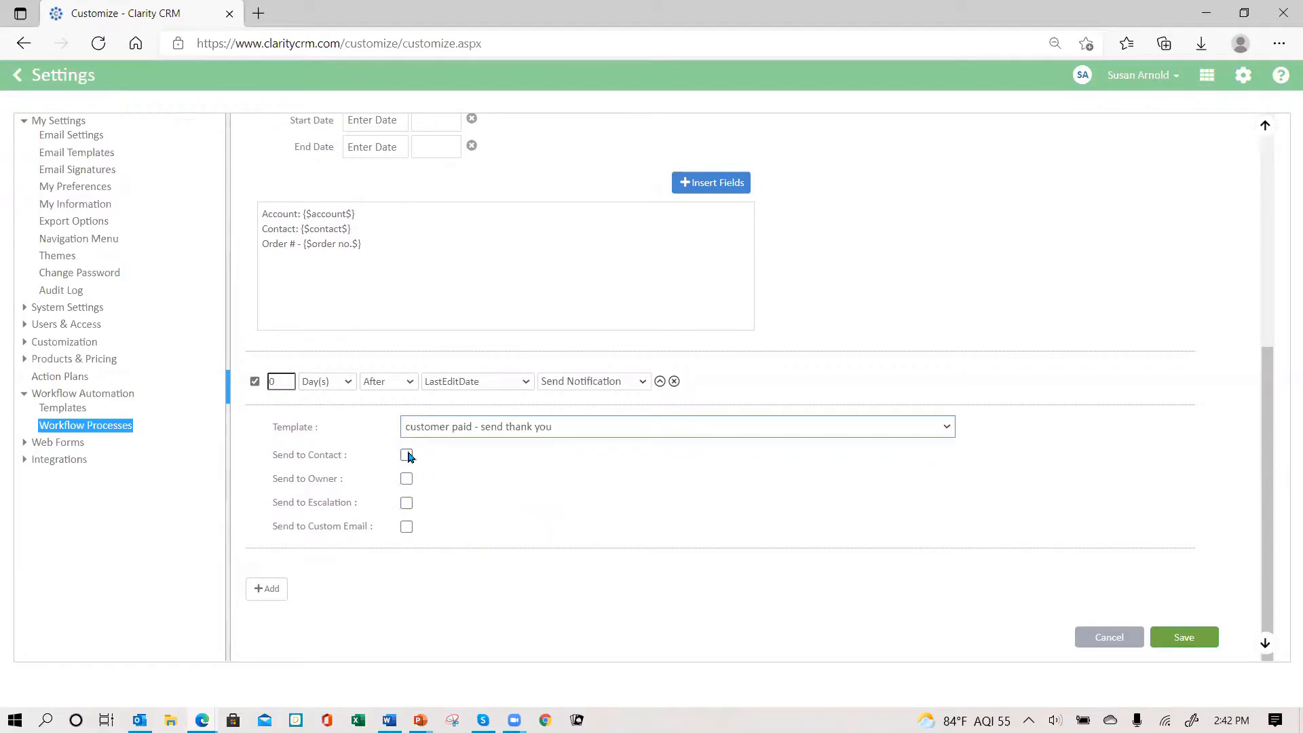
left_click(406, 479)
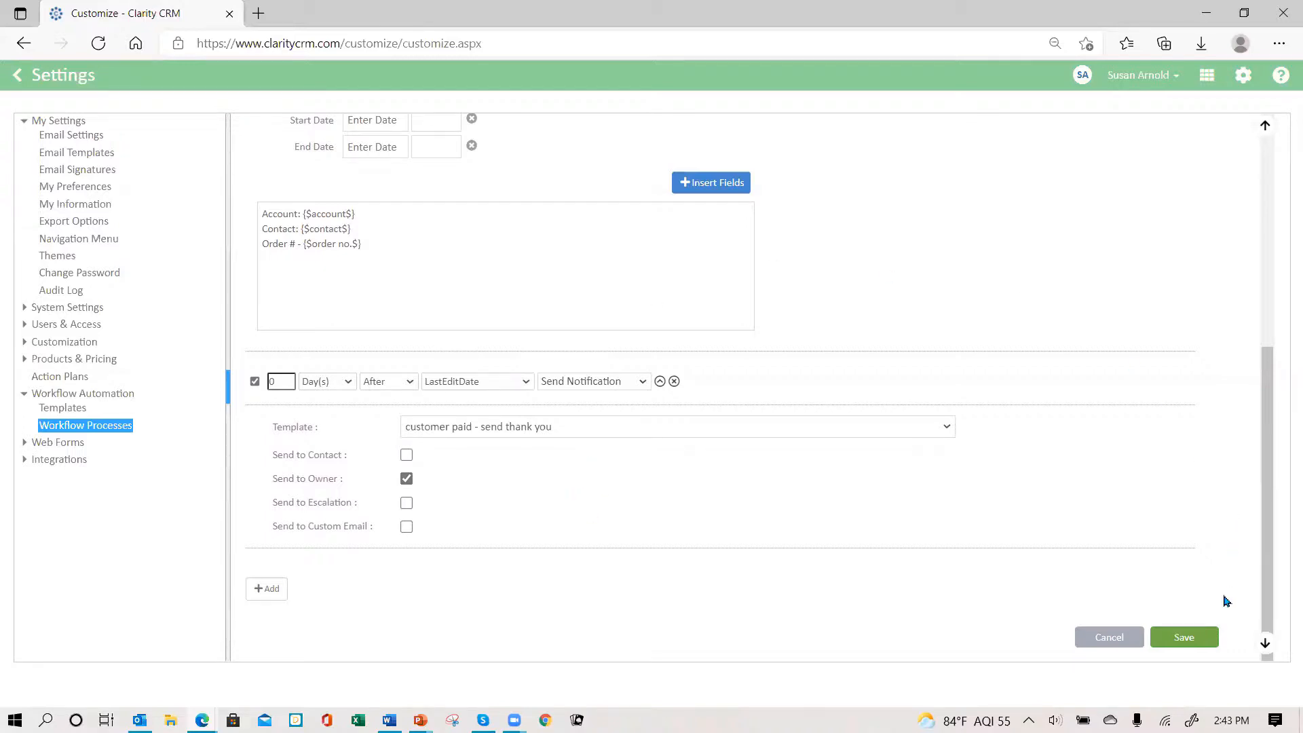
left_click(1194, 638)
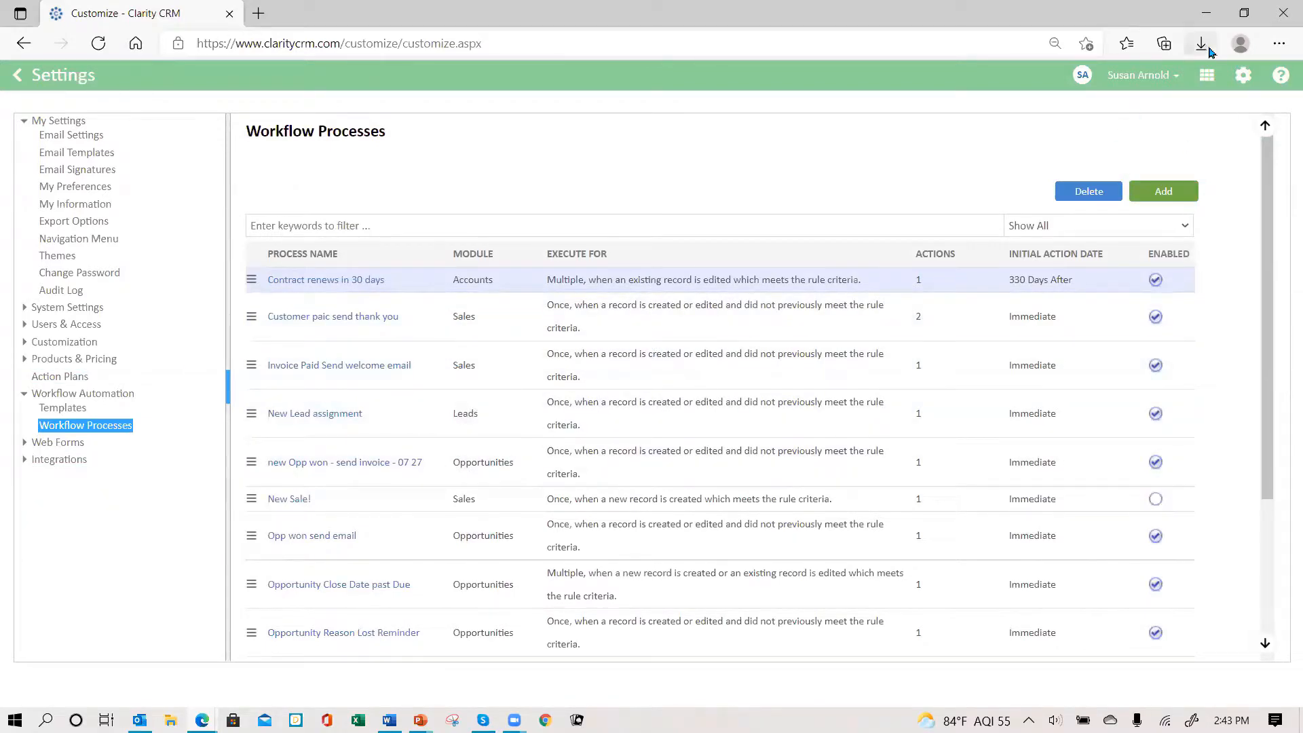
left_click(1175, 75)
- Log out of the CRM and sign back in with the account password
left_click(1113, 163)
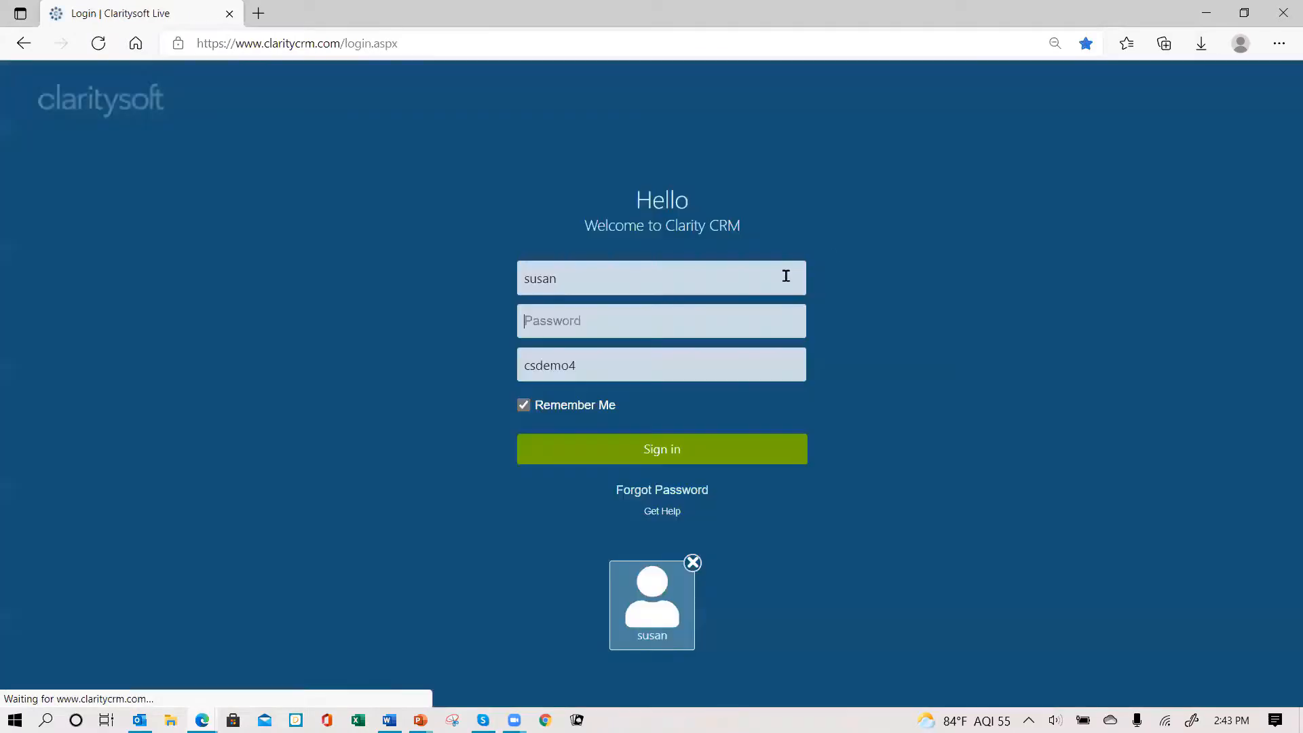
left_click(672, 305)
type("****")
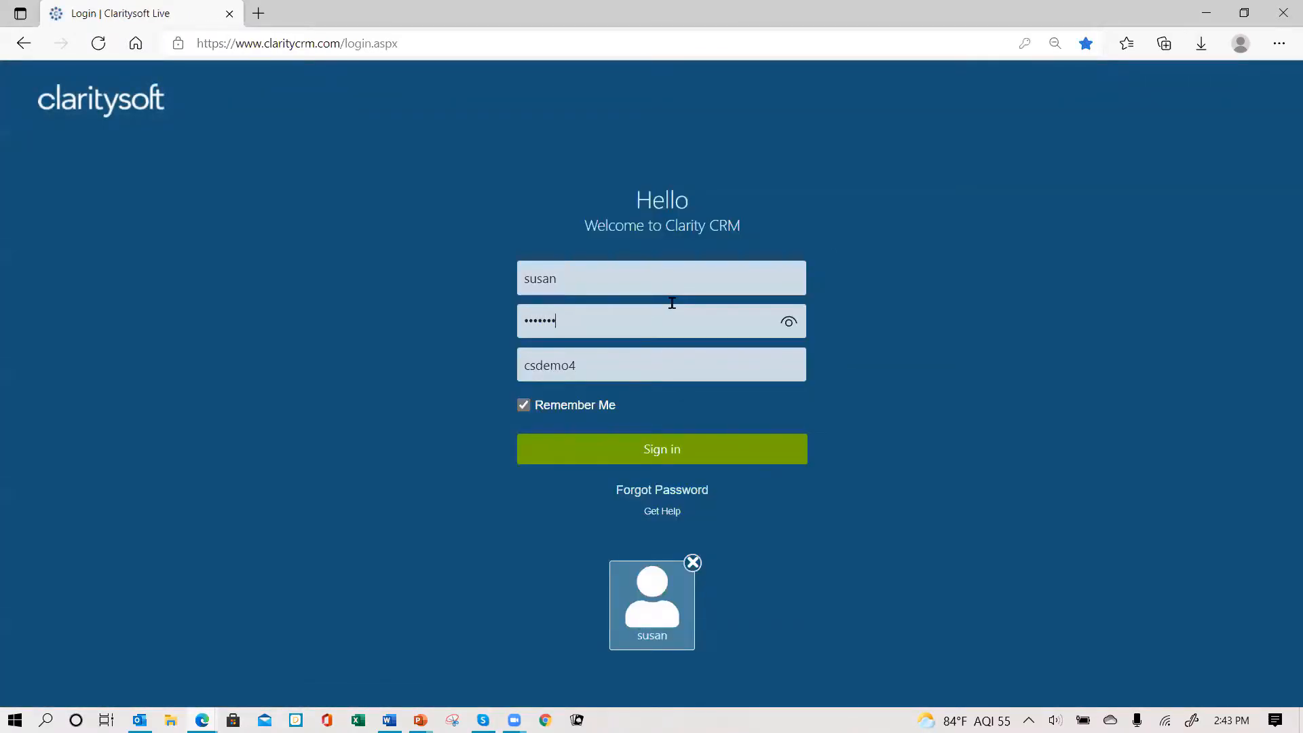
type("***")
left_click(699, 447)
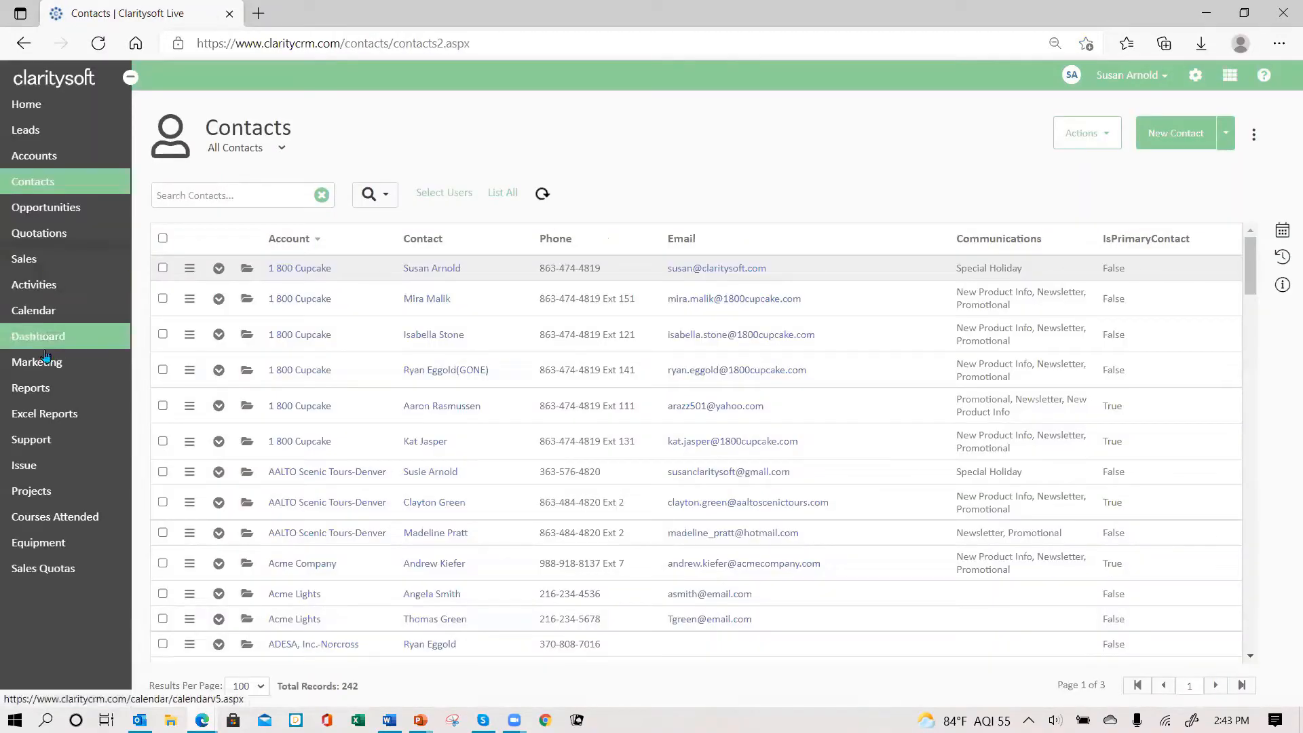
- Set sale S00044 for Tuesday Company to Paid and save it, then bring up the help options
left_click(50, 270)
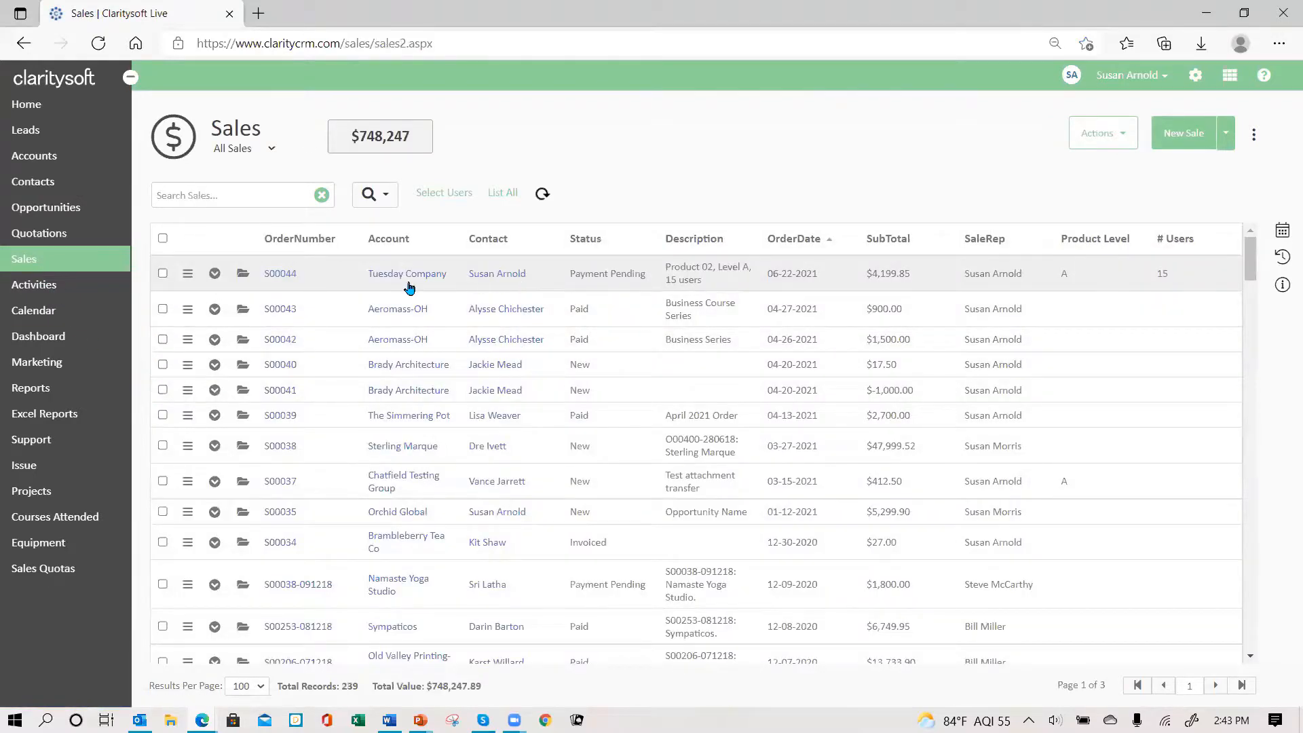
left_click(243, 278)
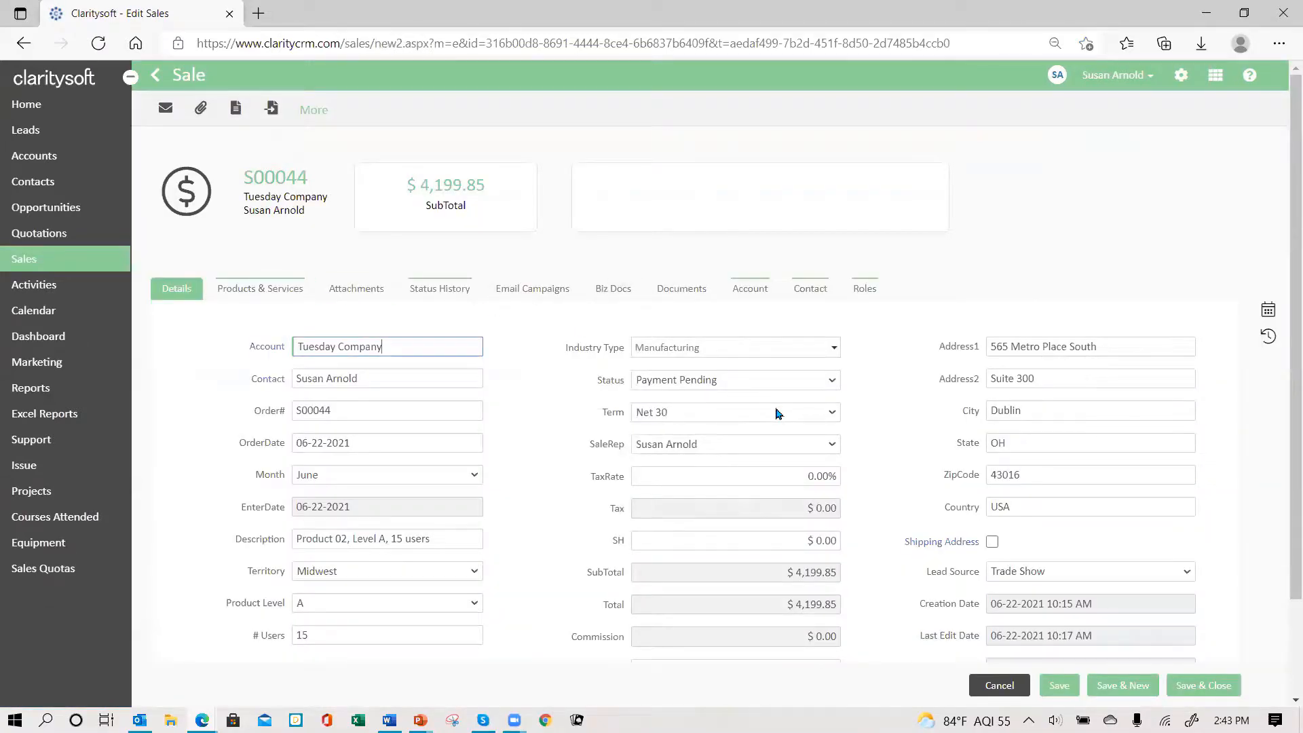
left_click(831, 382)
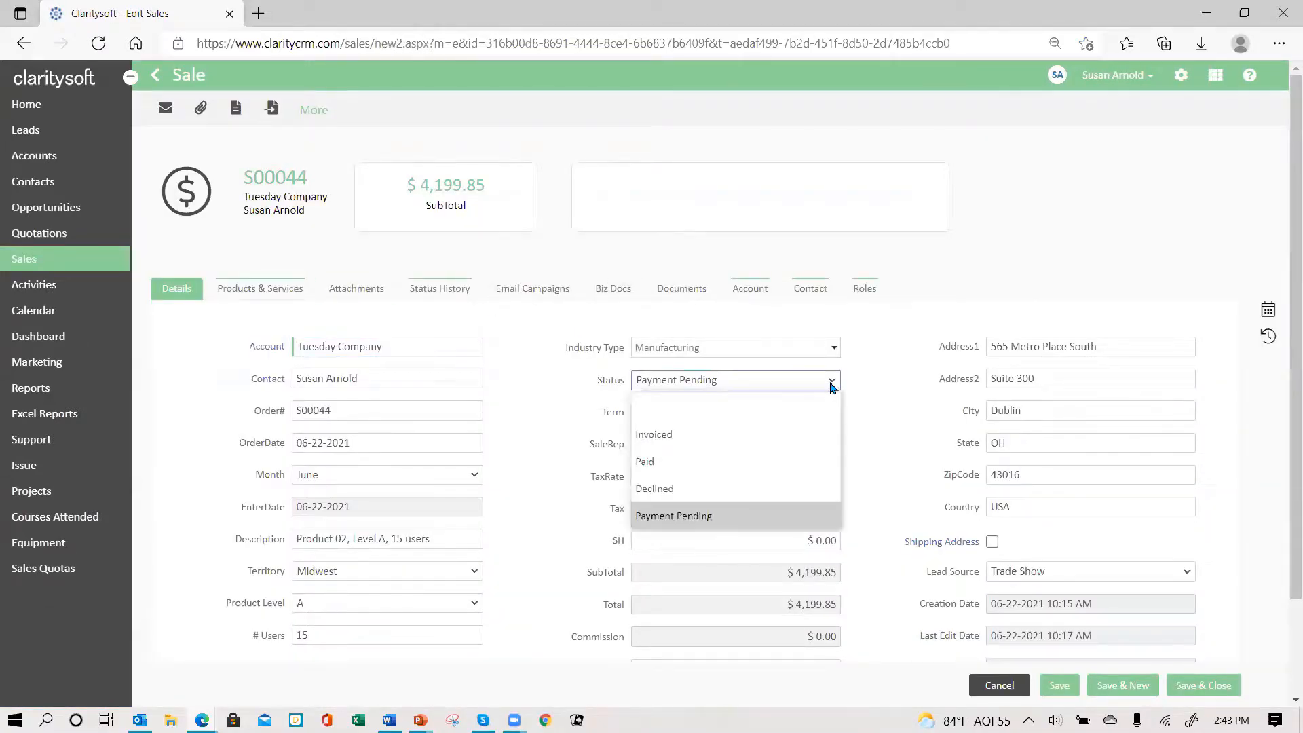
left_click(734, 467)
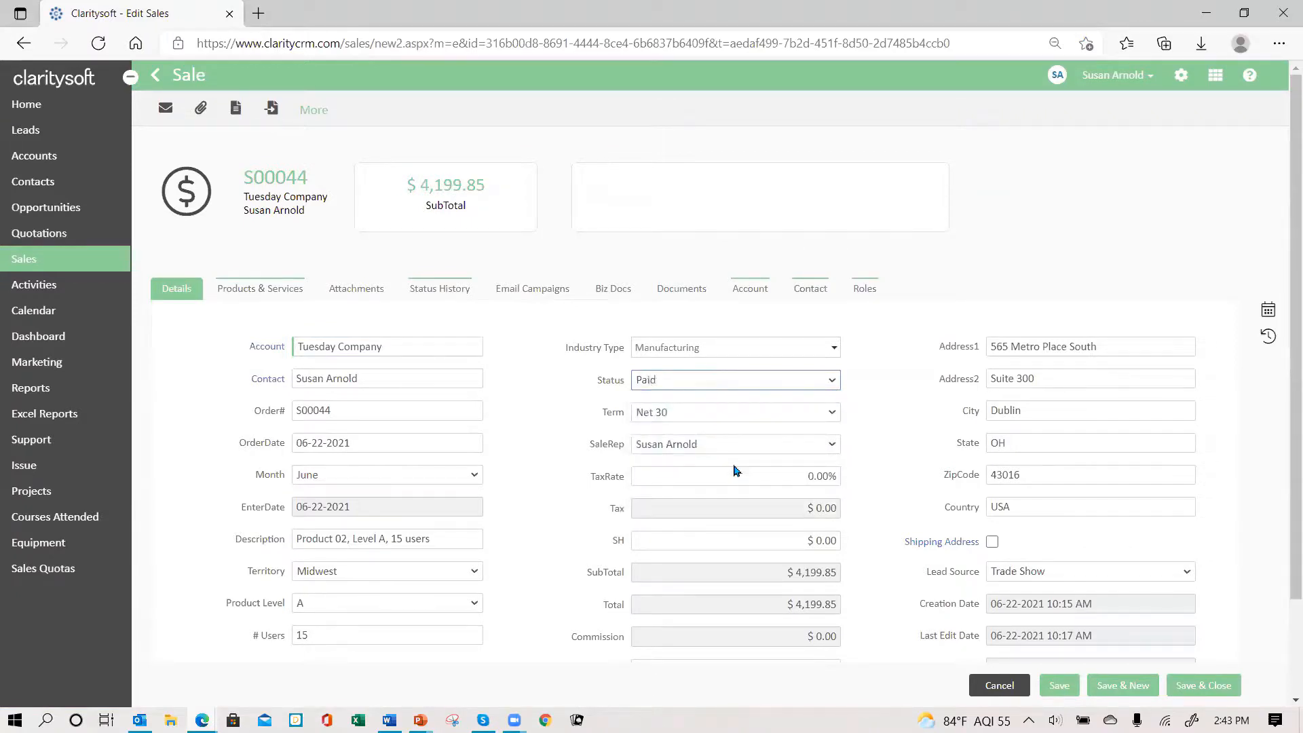
left_click(1204, 685)
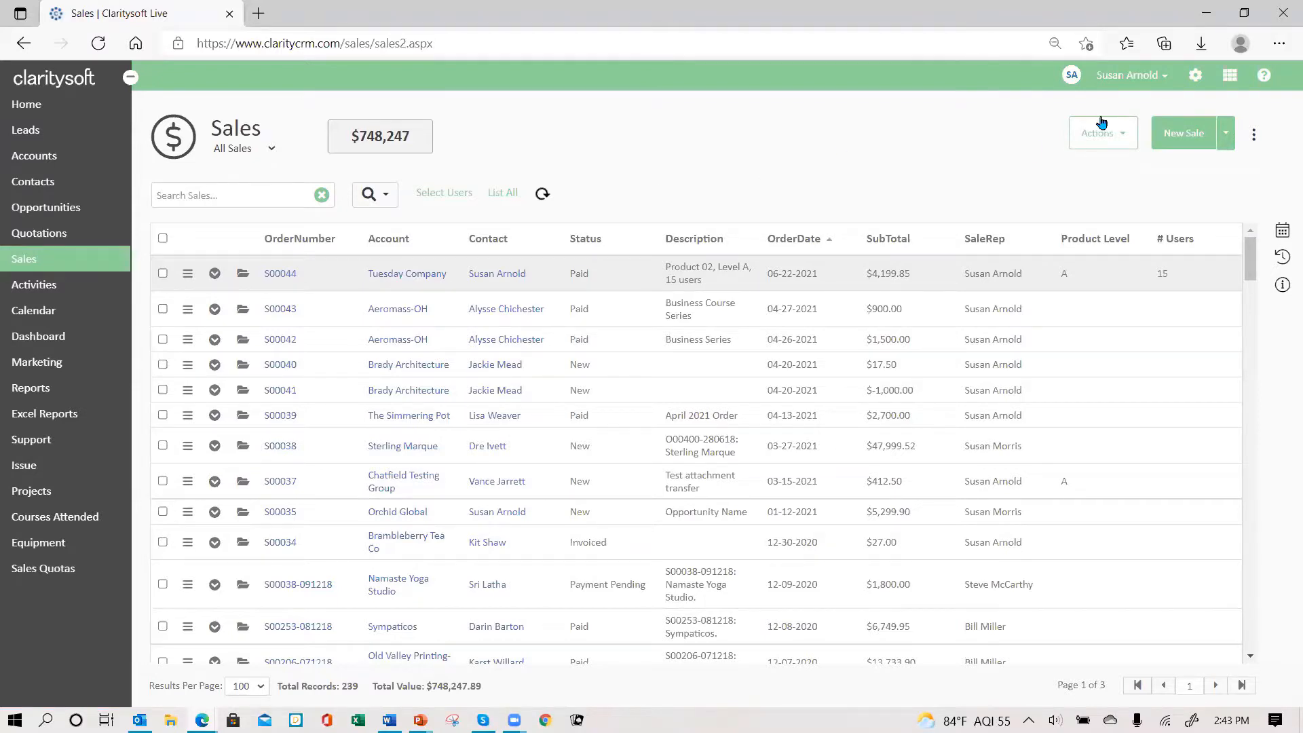
left_click(1265, 80)
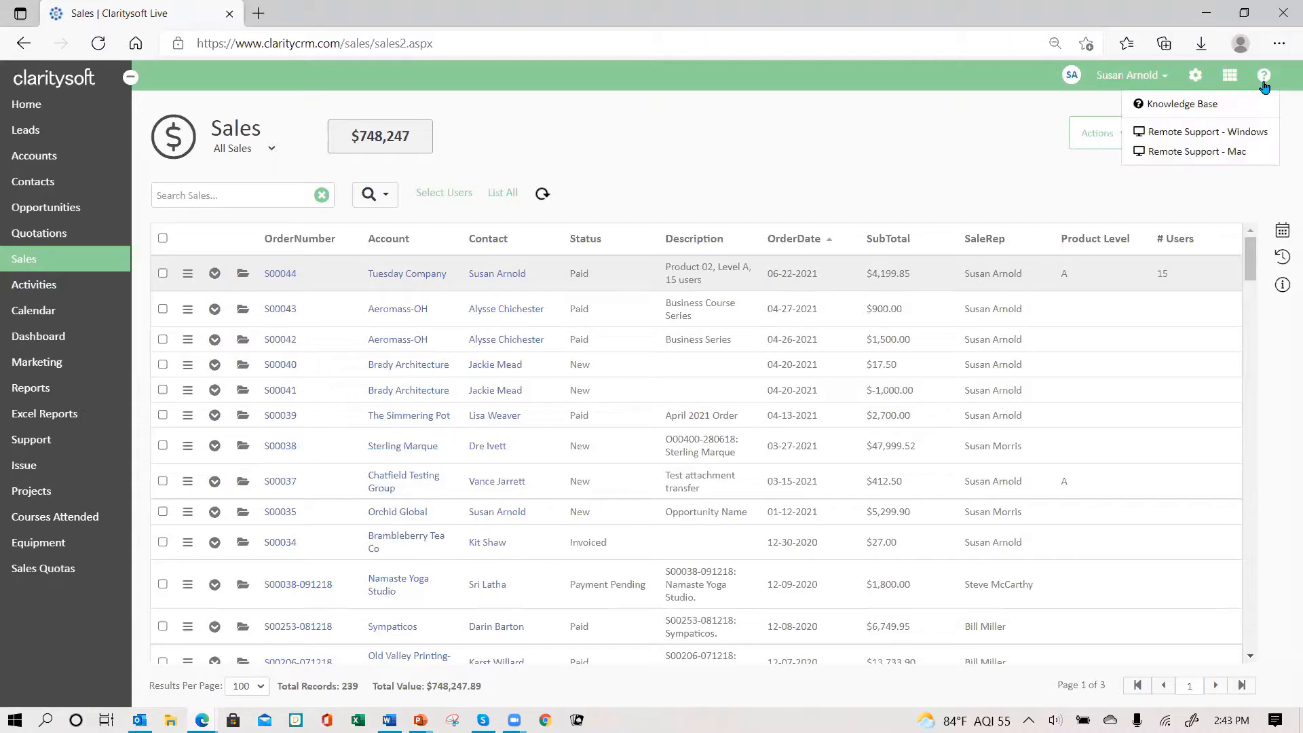
- Open the Knowledge Base and search for 'action plan'
left_click(1179, 105)
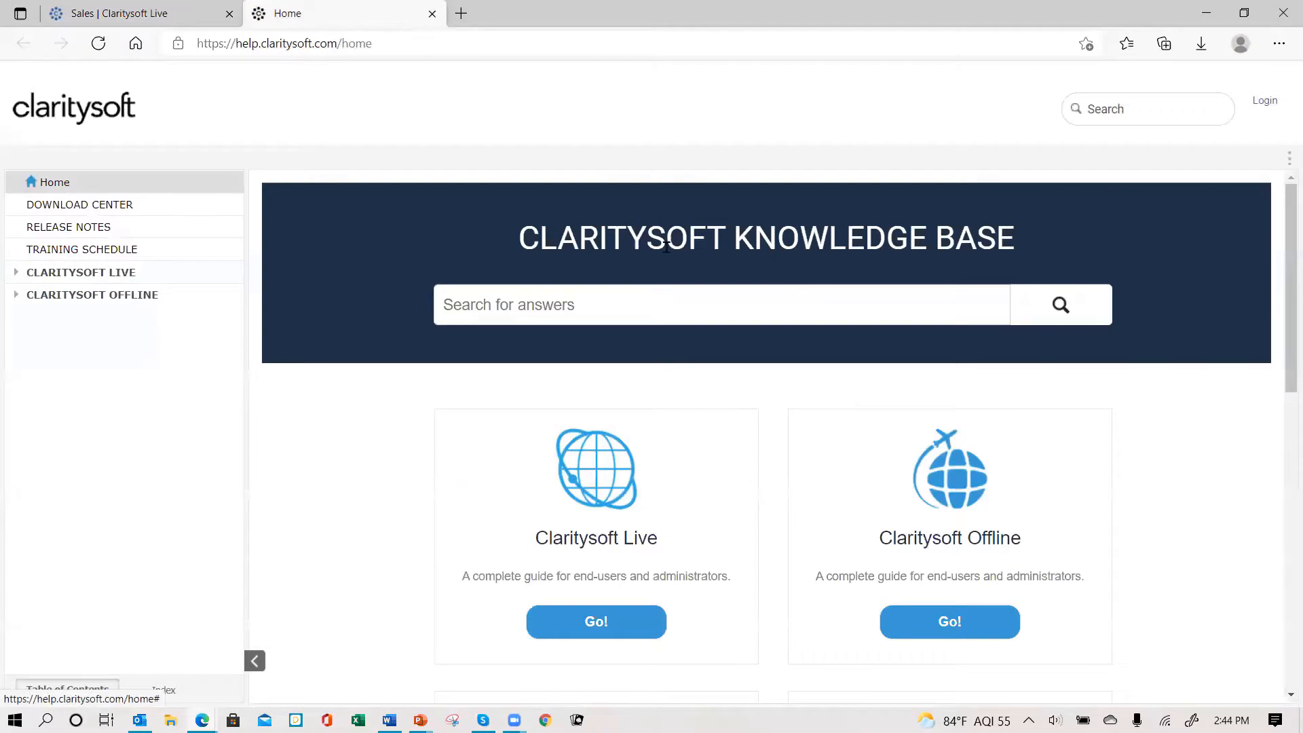
scroll(438, 454, "down", 1)
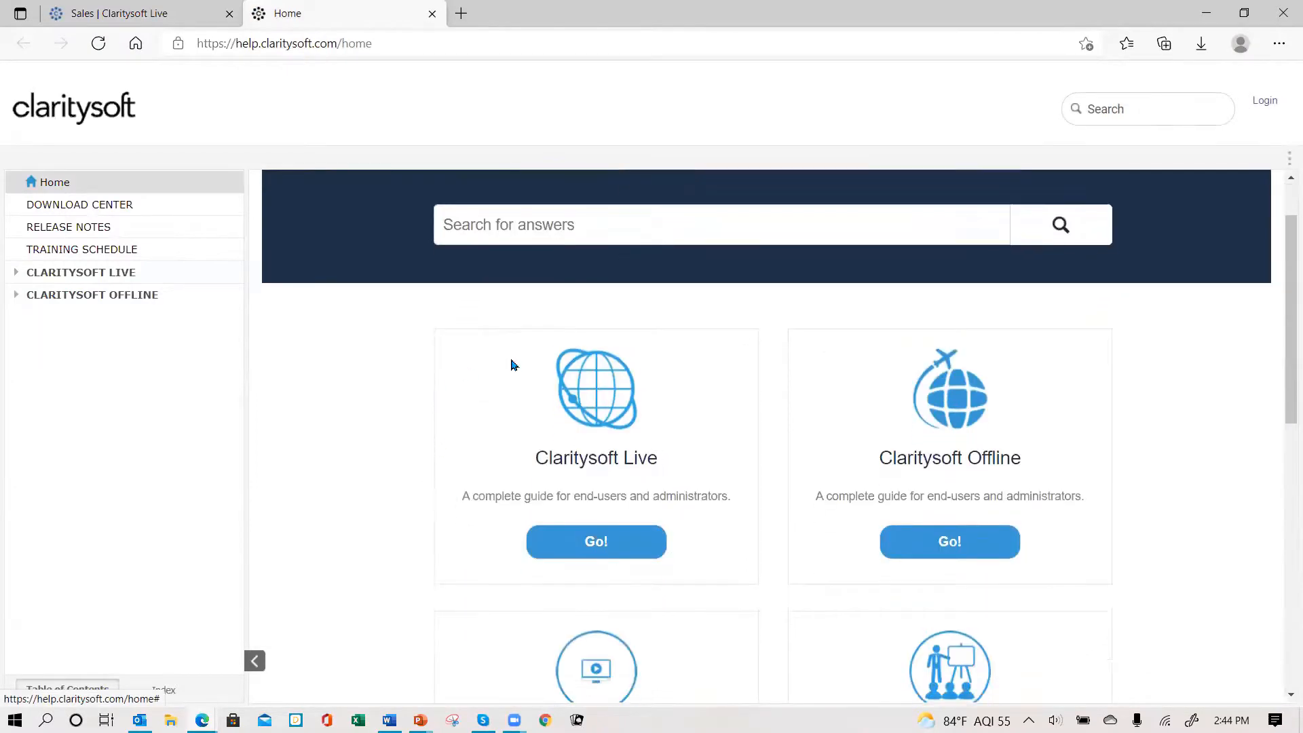
scroll(513, 365, "up", 1)
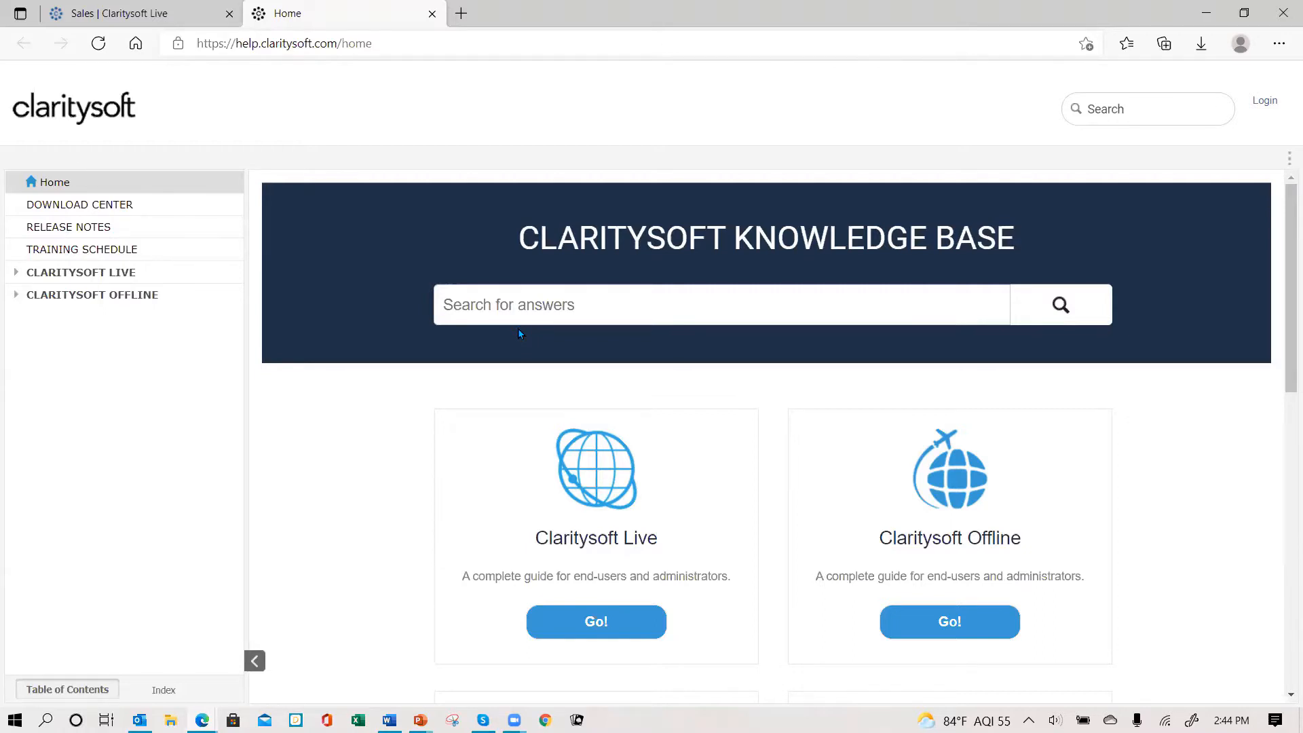
type("action p")
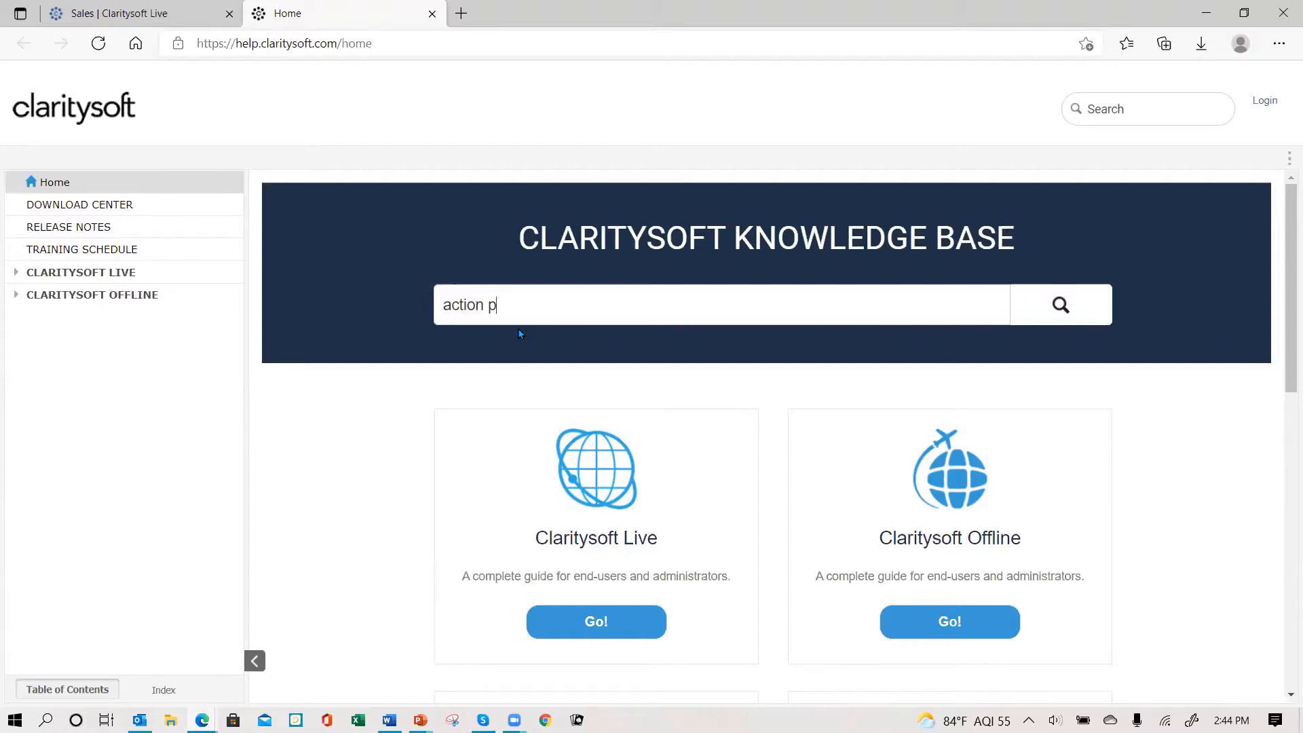
type("lan")
key("Return")
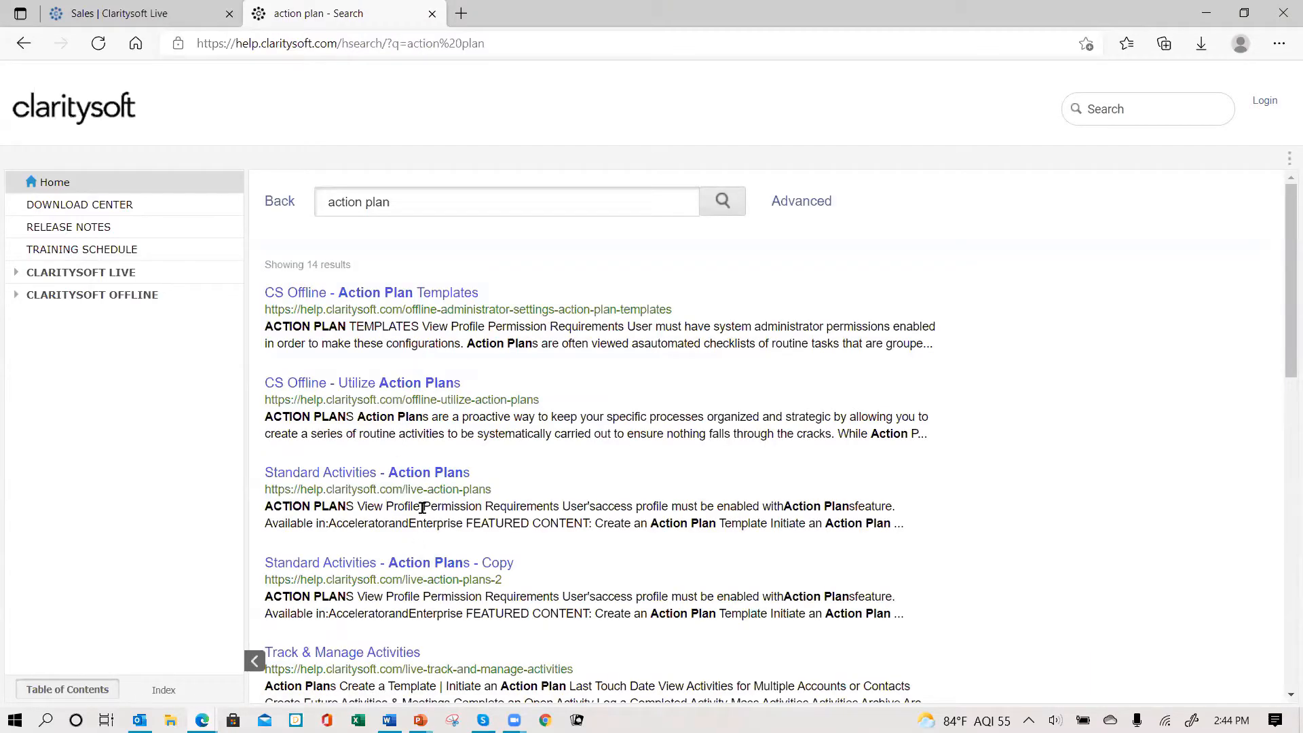
- Read through the Standard Activities - Action Plans article
scroll(421, 512, "down", 1)
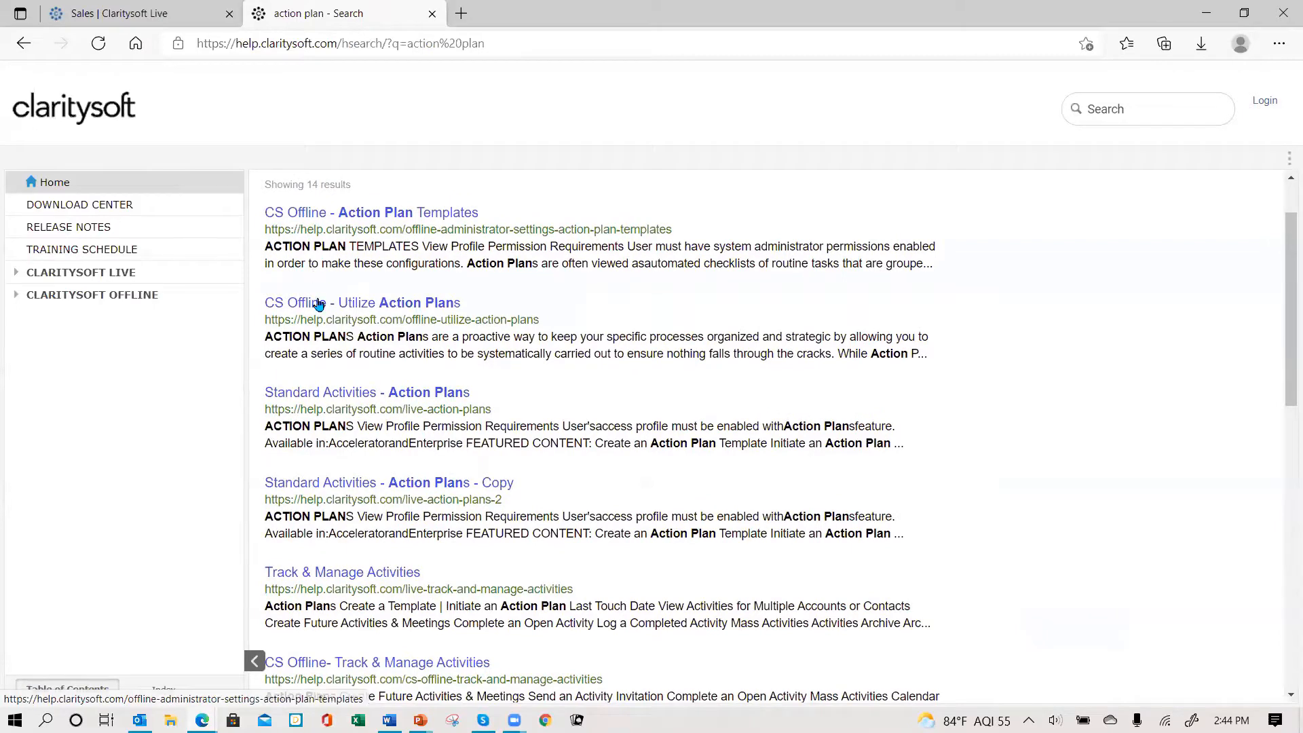
left_click(358, 396)
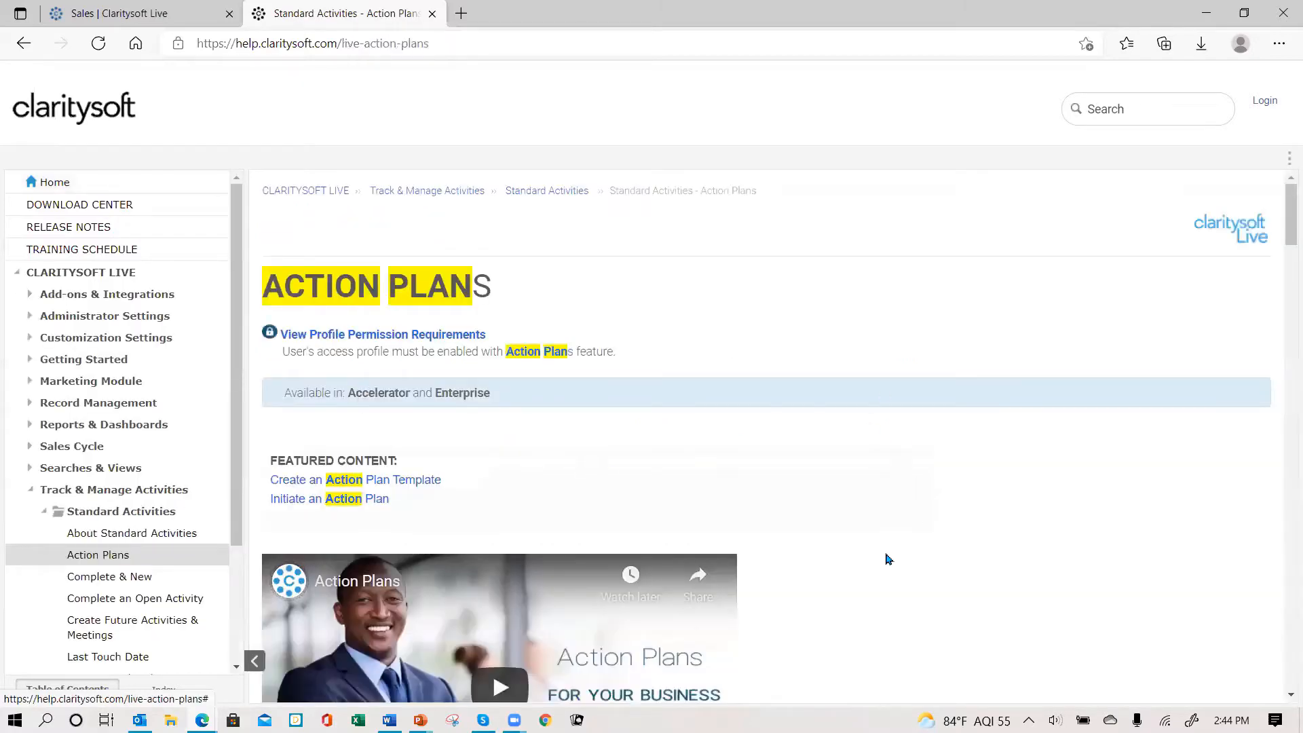
scroll(888, 558, "down", 20)
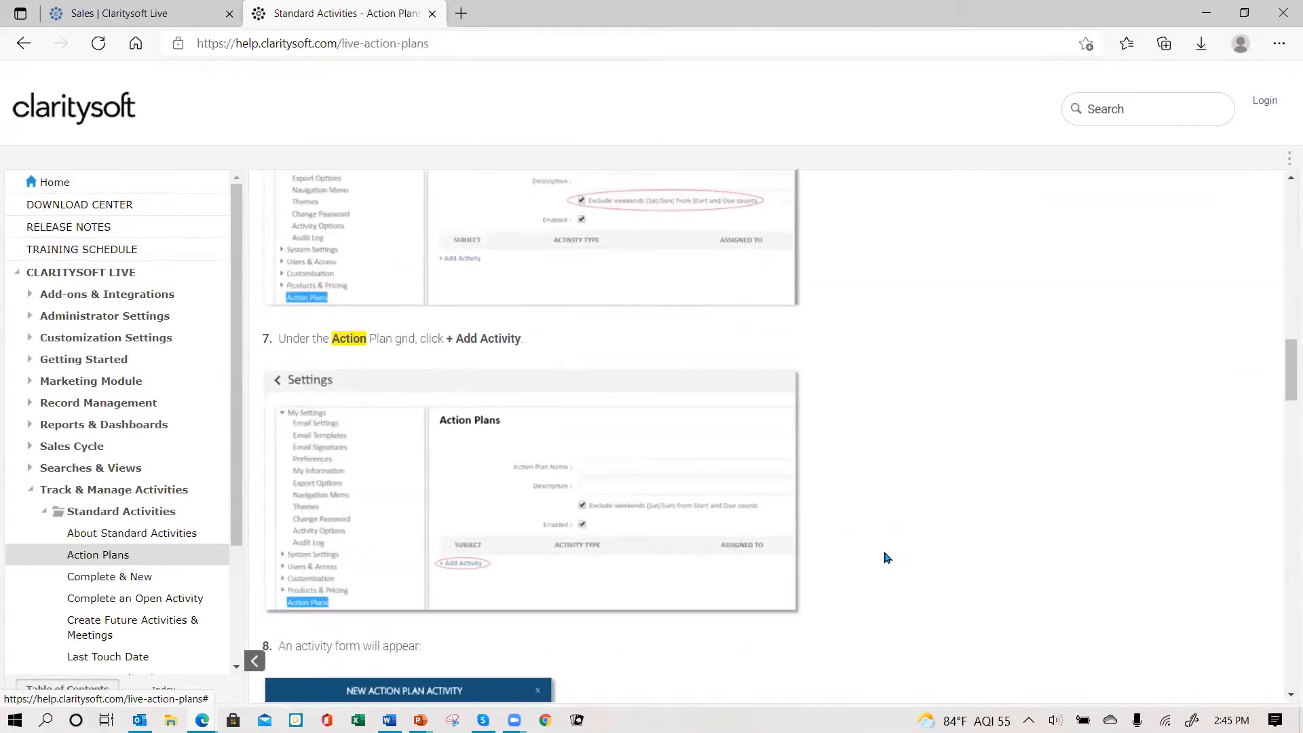
scroll(885, 558, "down", 15)
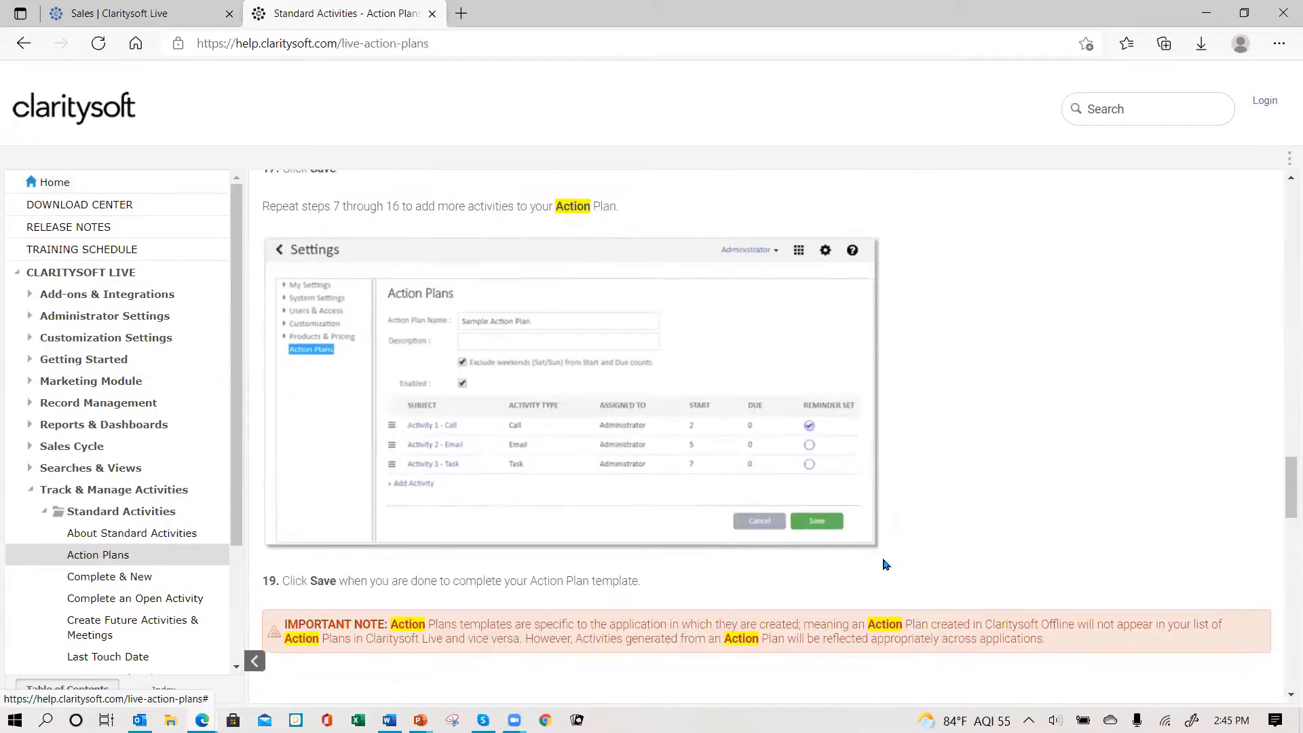
scroll(885, 564, "down", 15)
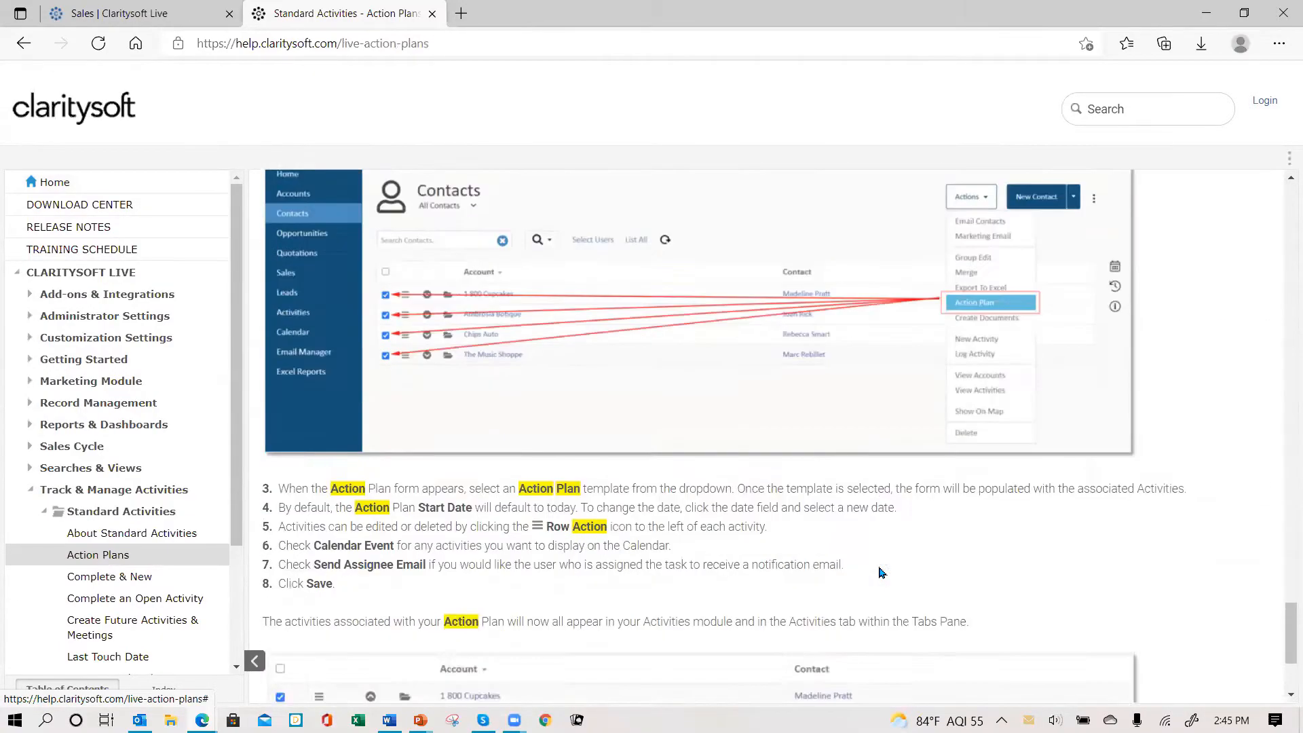
scroll(880, 572, "down", 3)
scroll(885, 571, "up", 20)
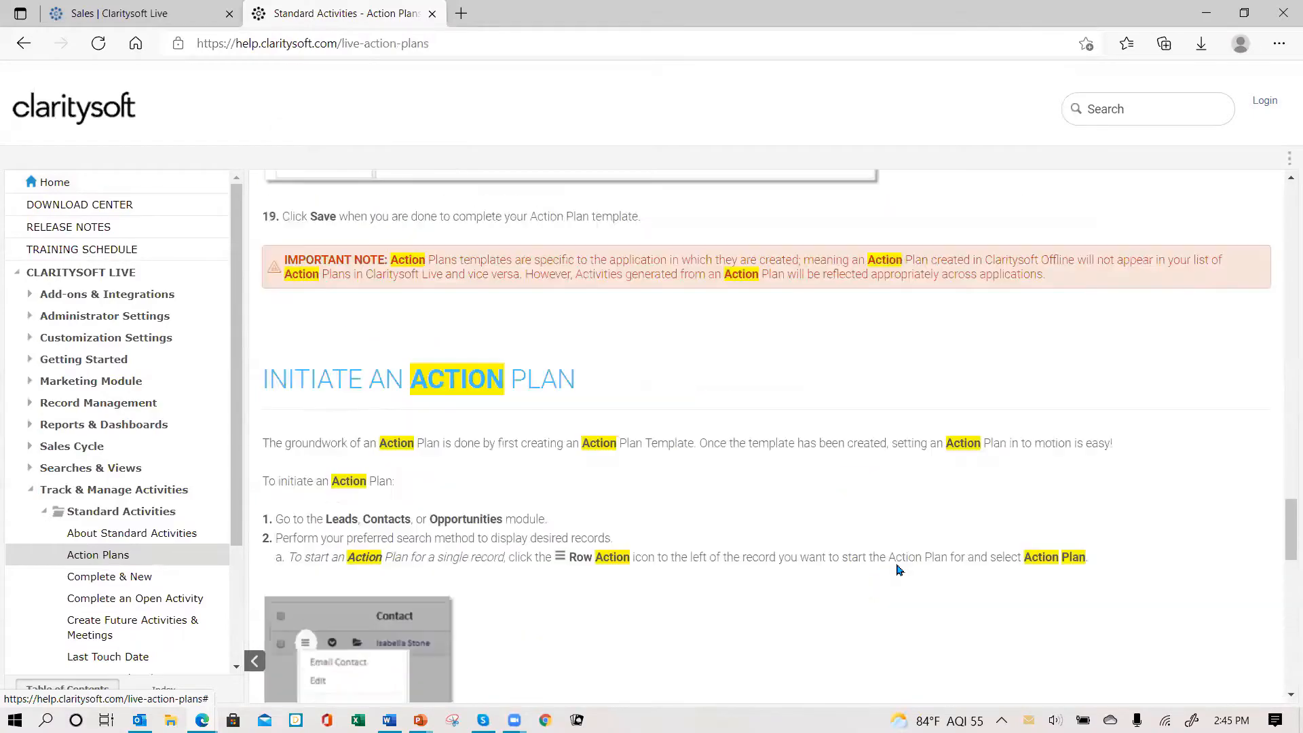
scroll(895, 568, "up", 10)
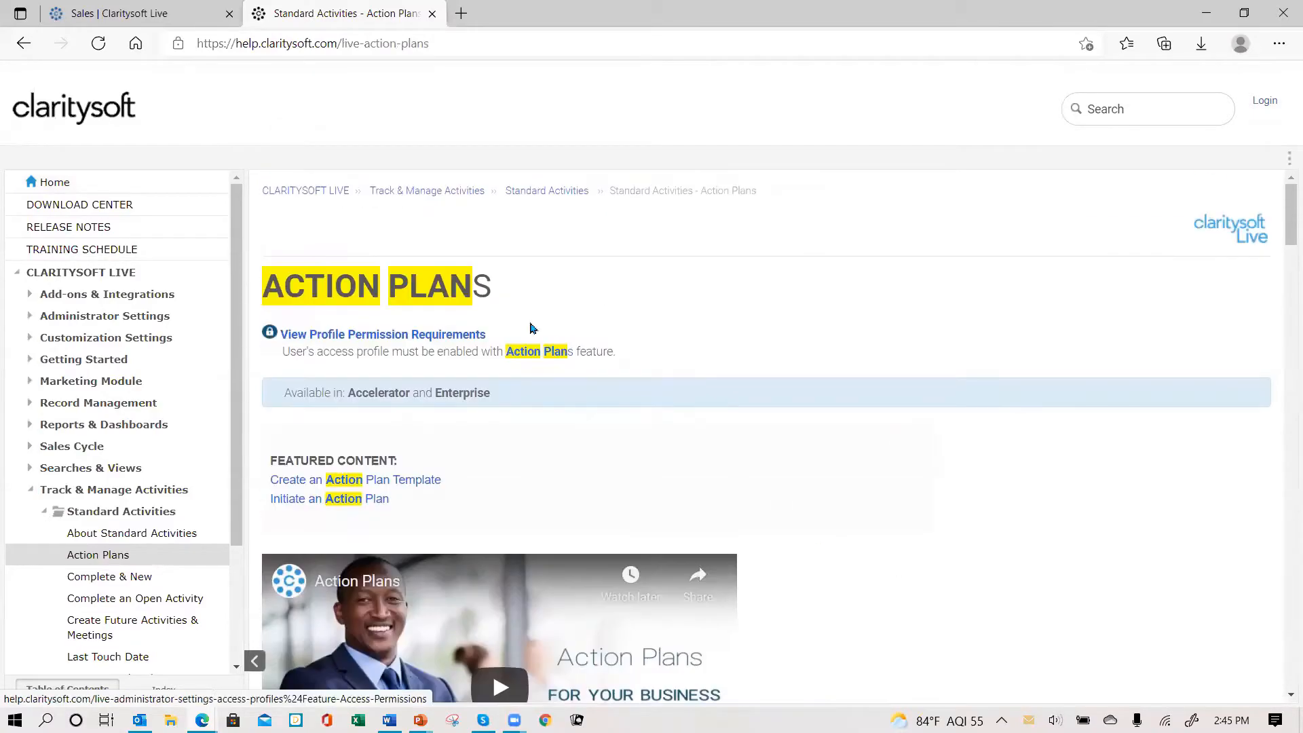
- Search the knowledge base for 'workflow' and read through the Workflow Automation article
left_click(64, 184)
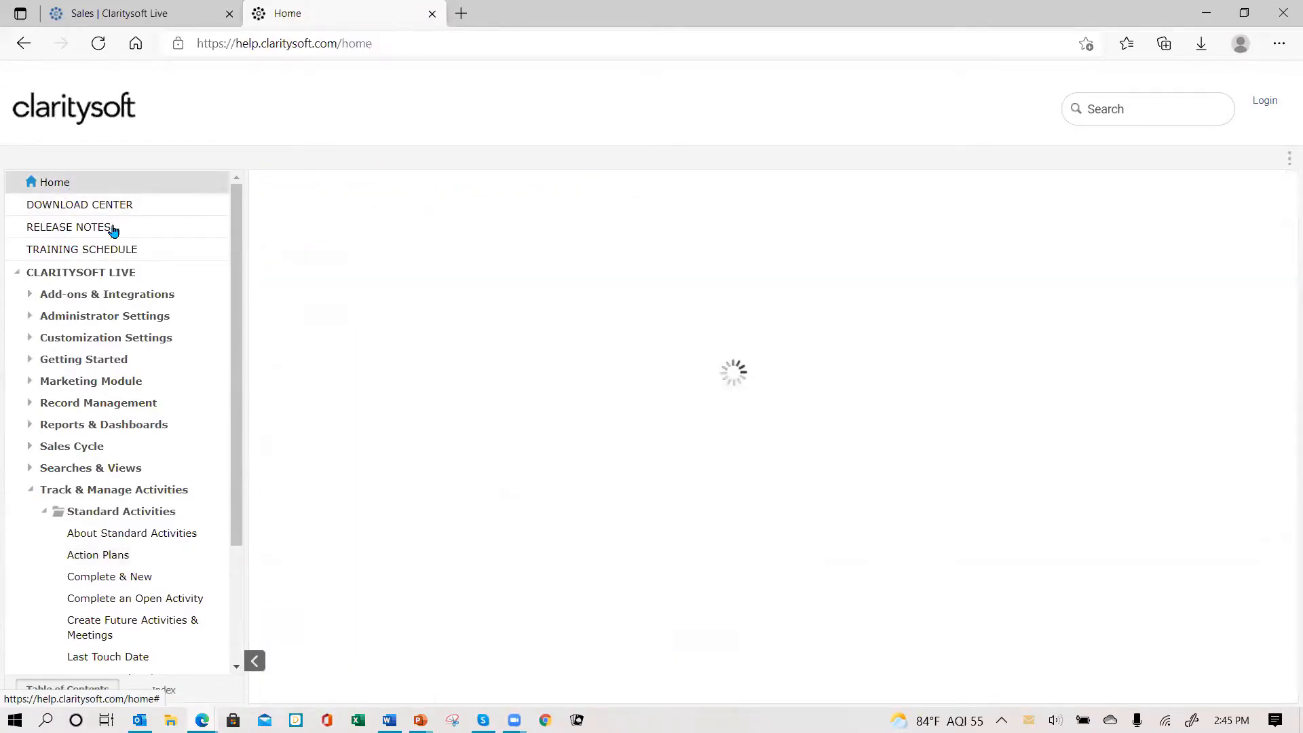
type("wor")
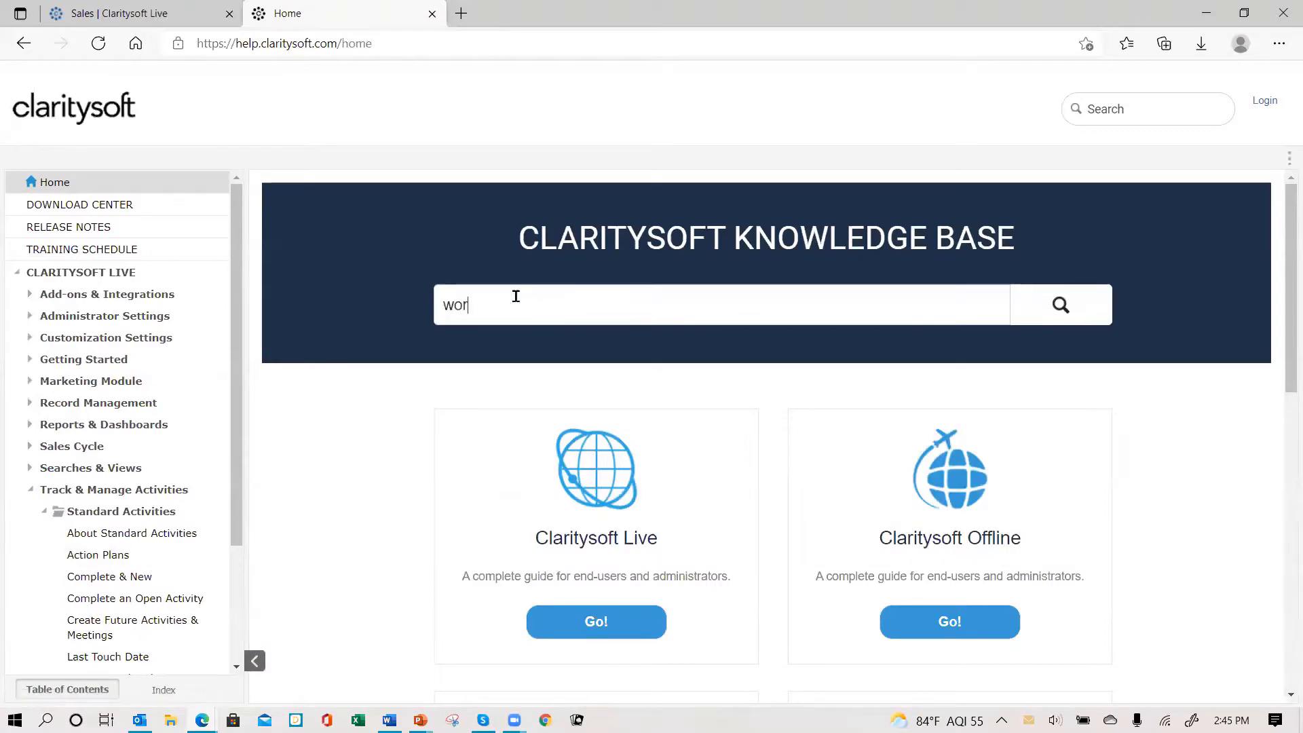
type("kflow")
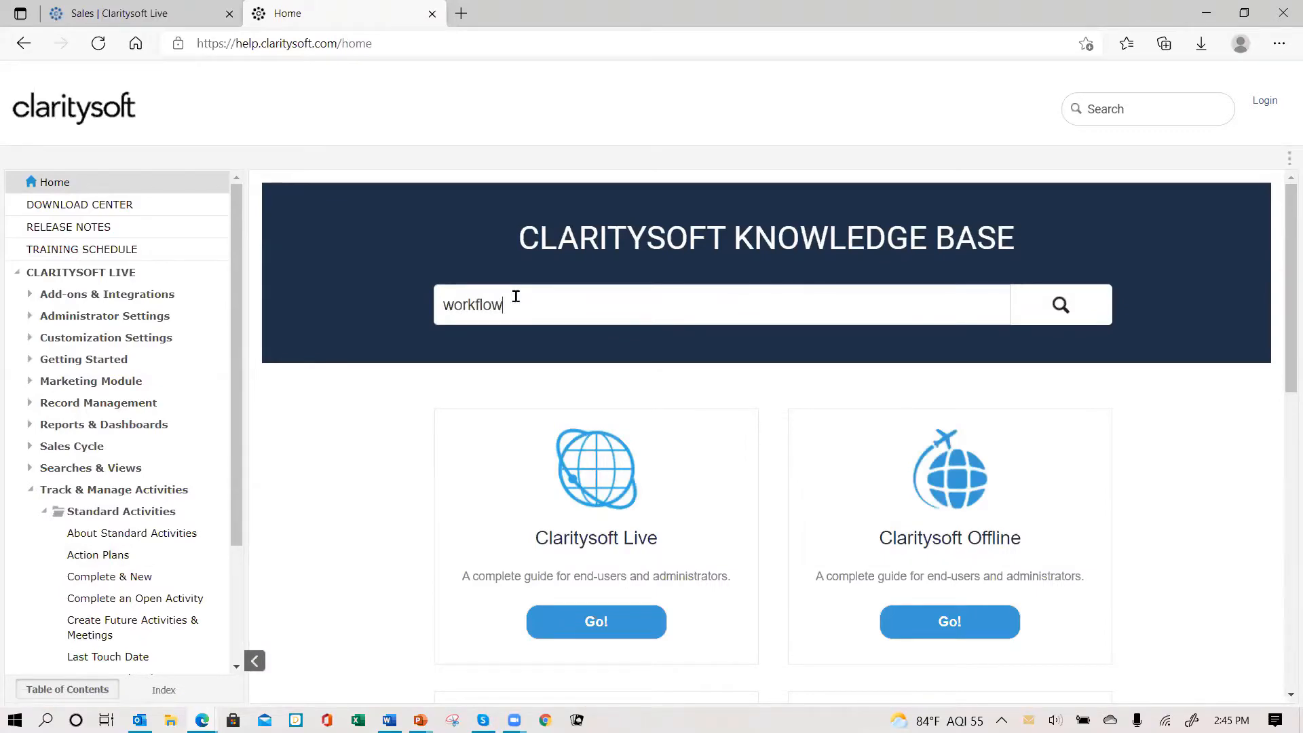
key("Return")
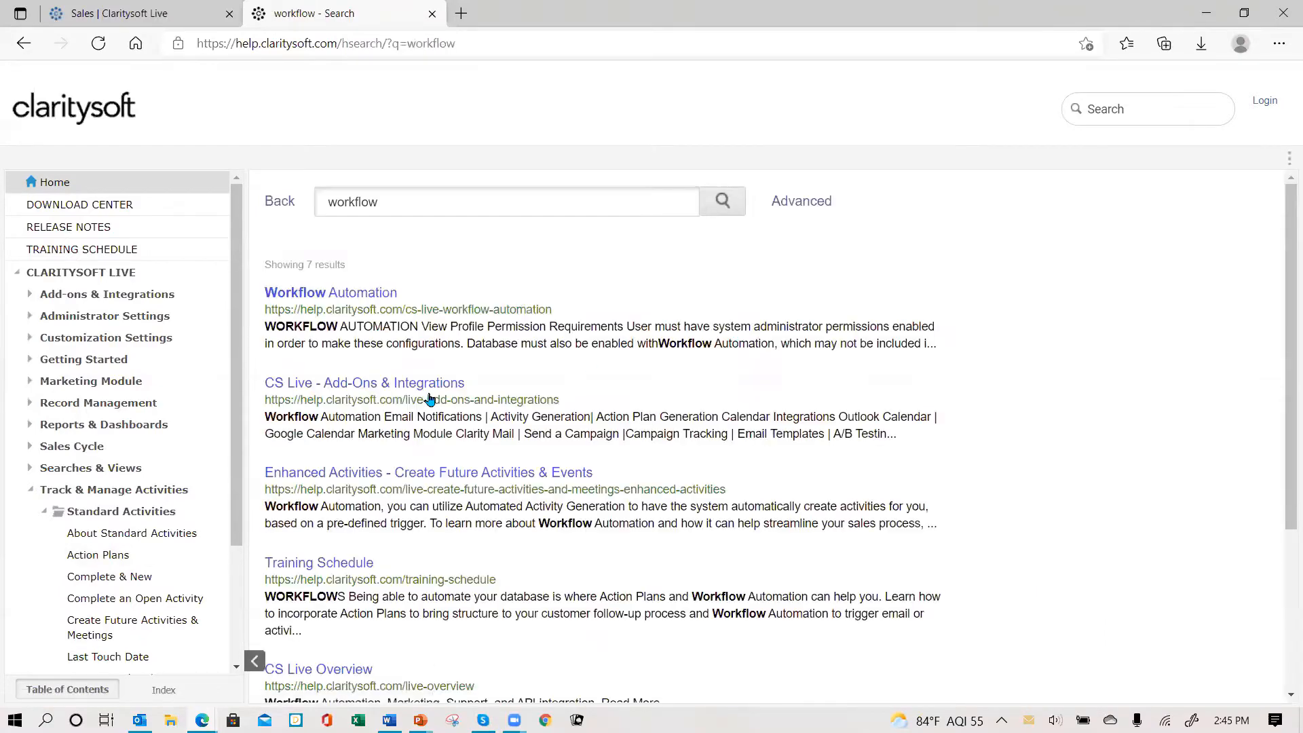
left_click(340, 294)
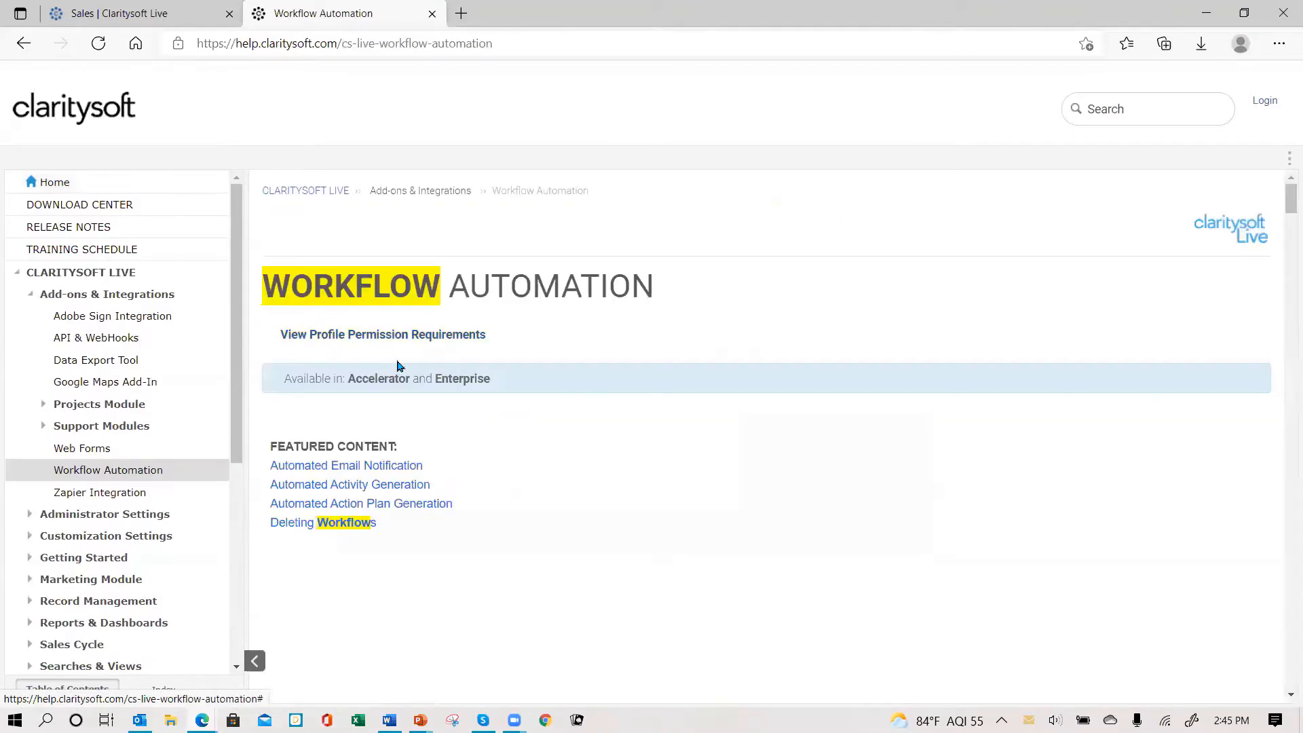
scroll(787, 526, "down", 4)
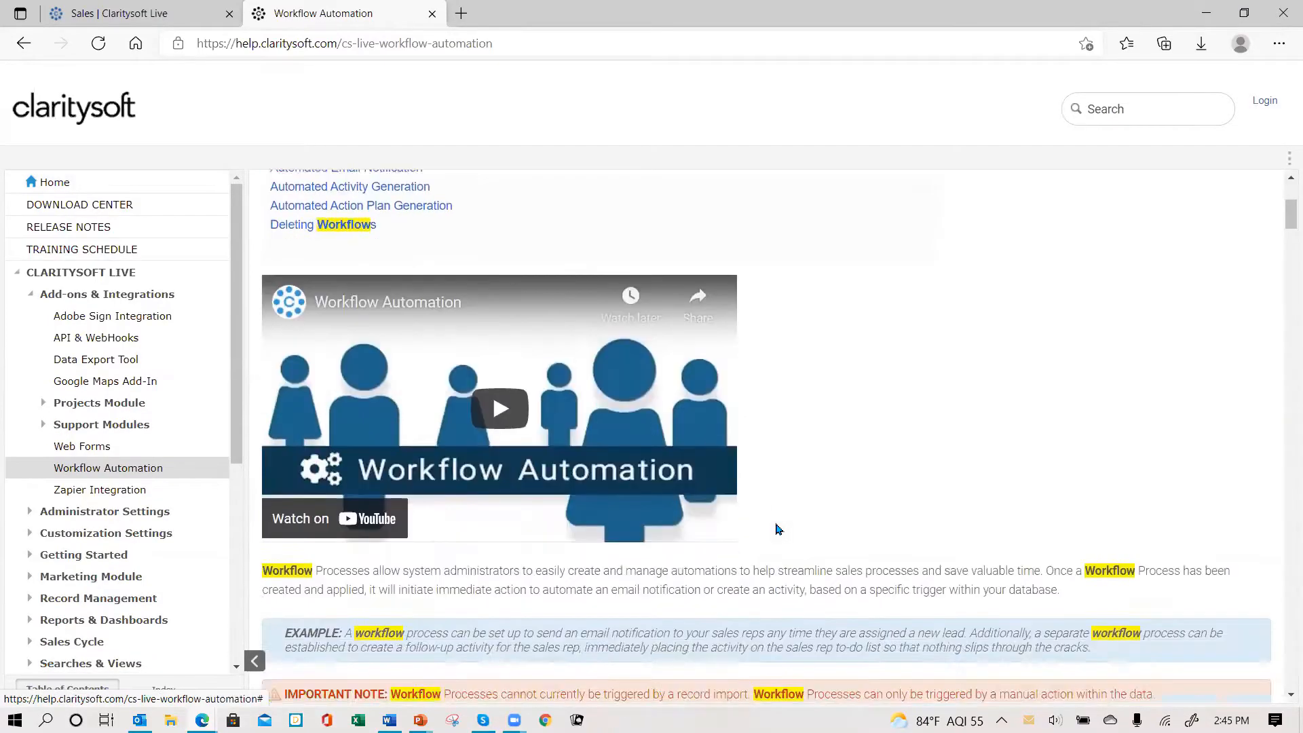
scroll(778, 529, "down", 20)
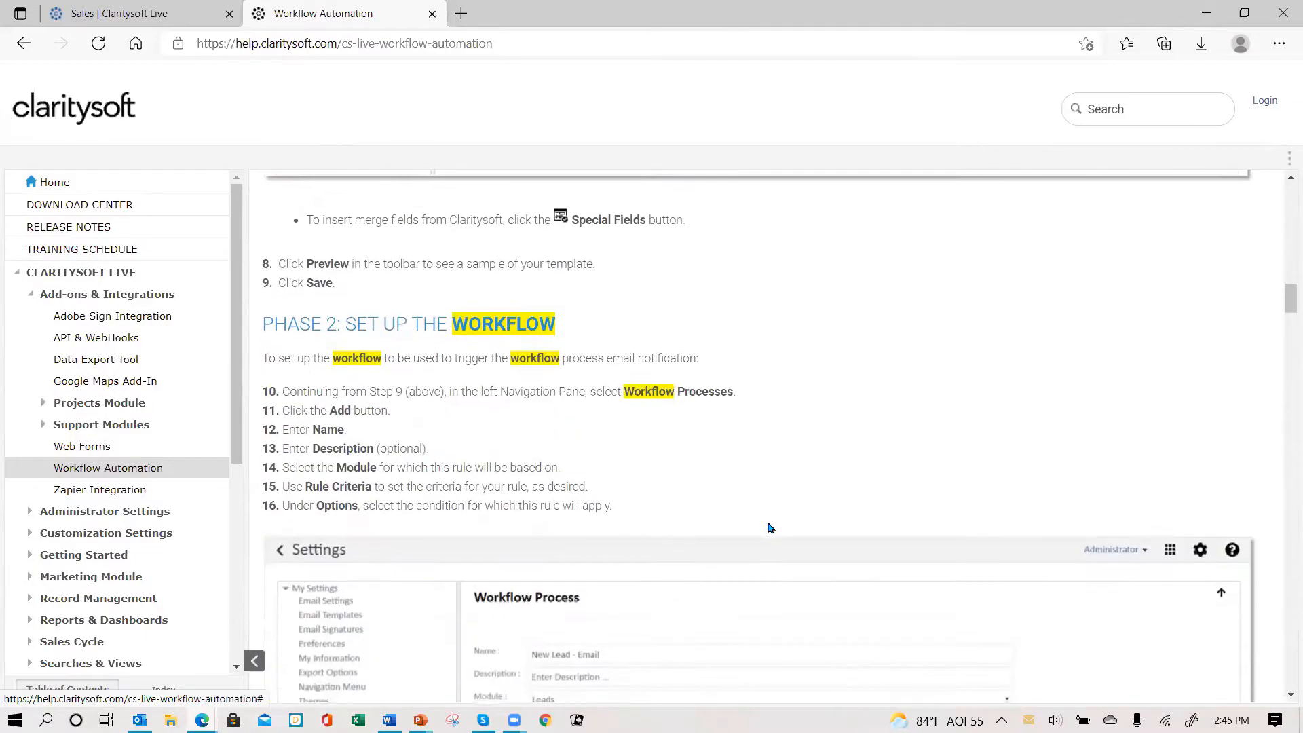
scroll(769, 528, "down", 15)
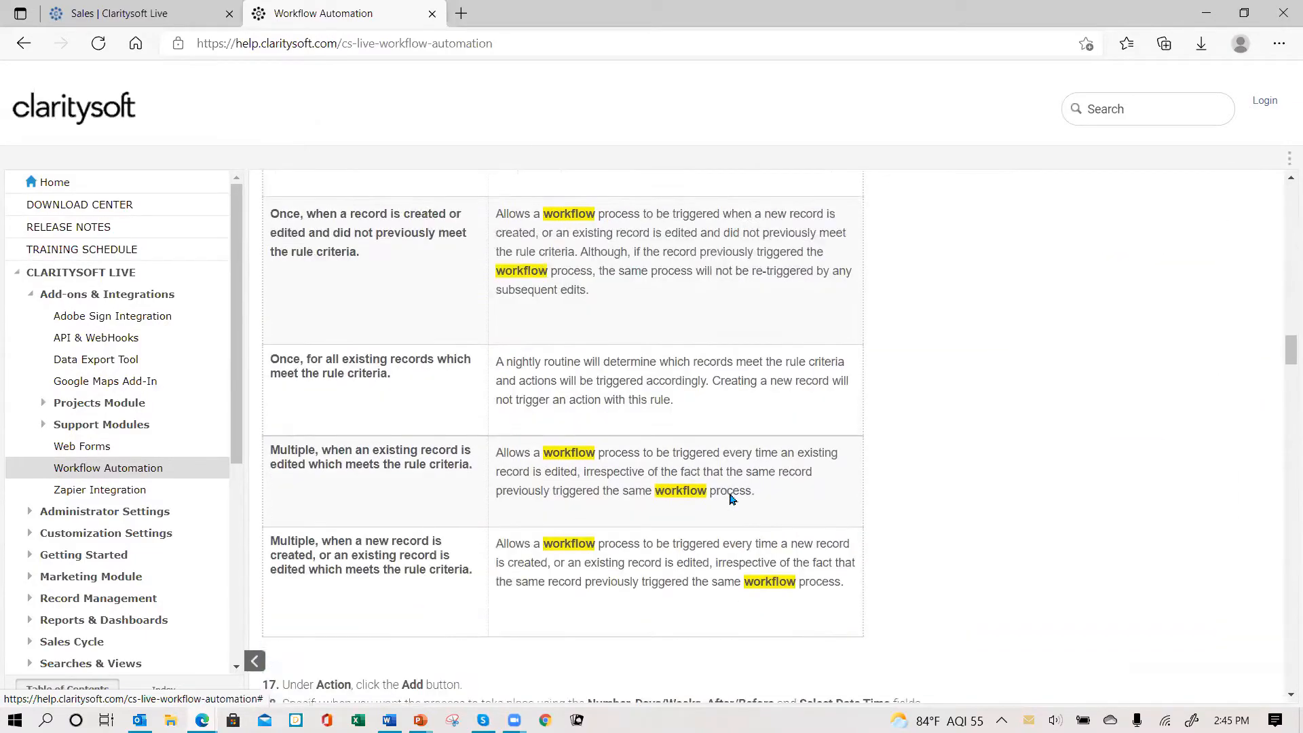
scroll(730, 499, "up", 3)
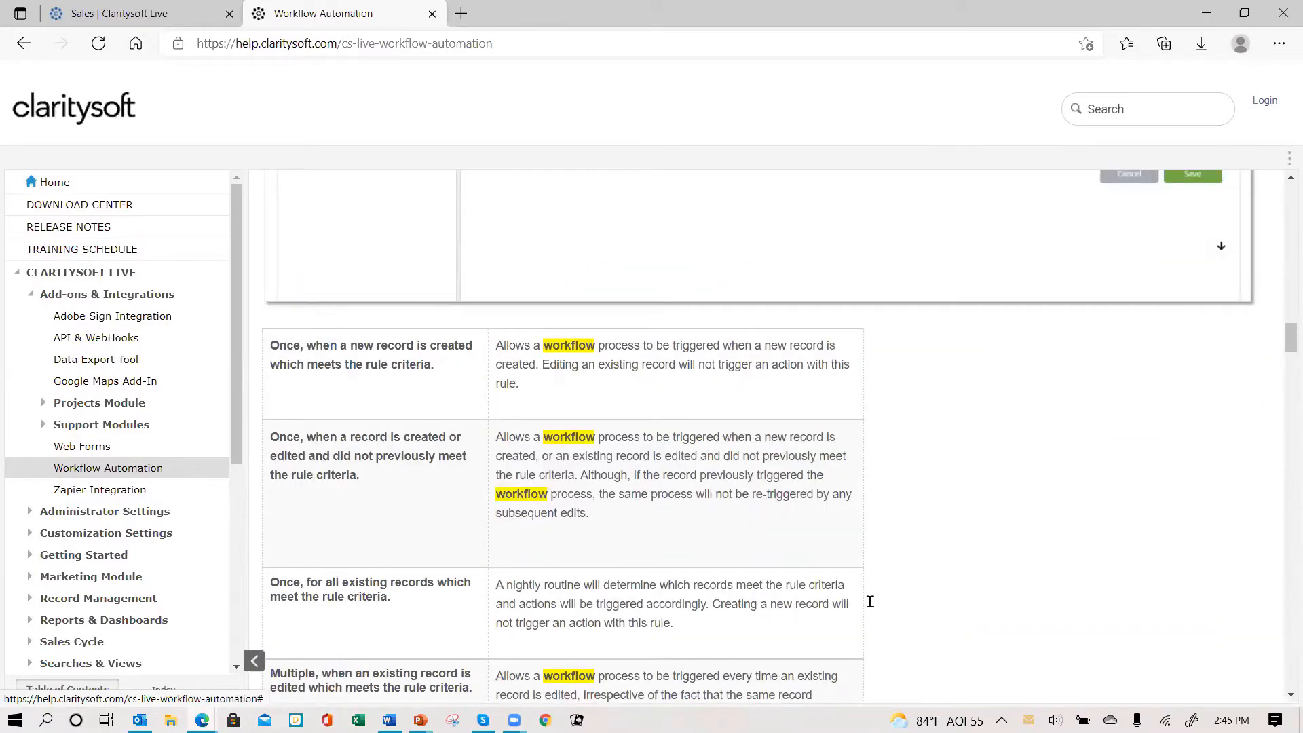
scroll(943, 488, "down", 4)
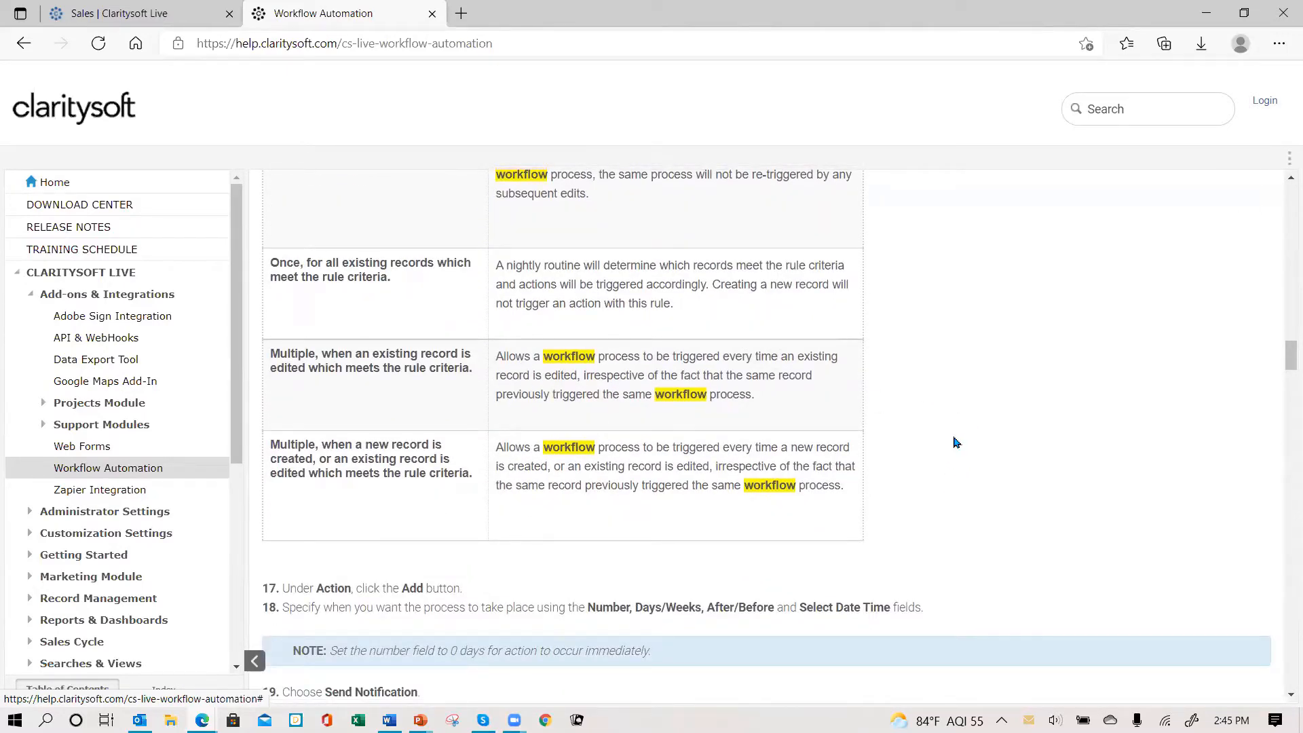
scroll(1018, 480, "up", 15)
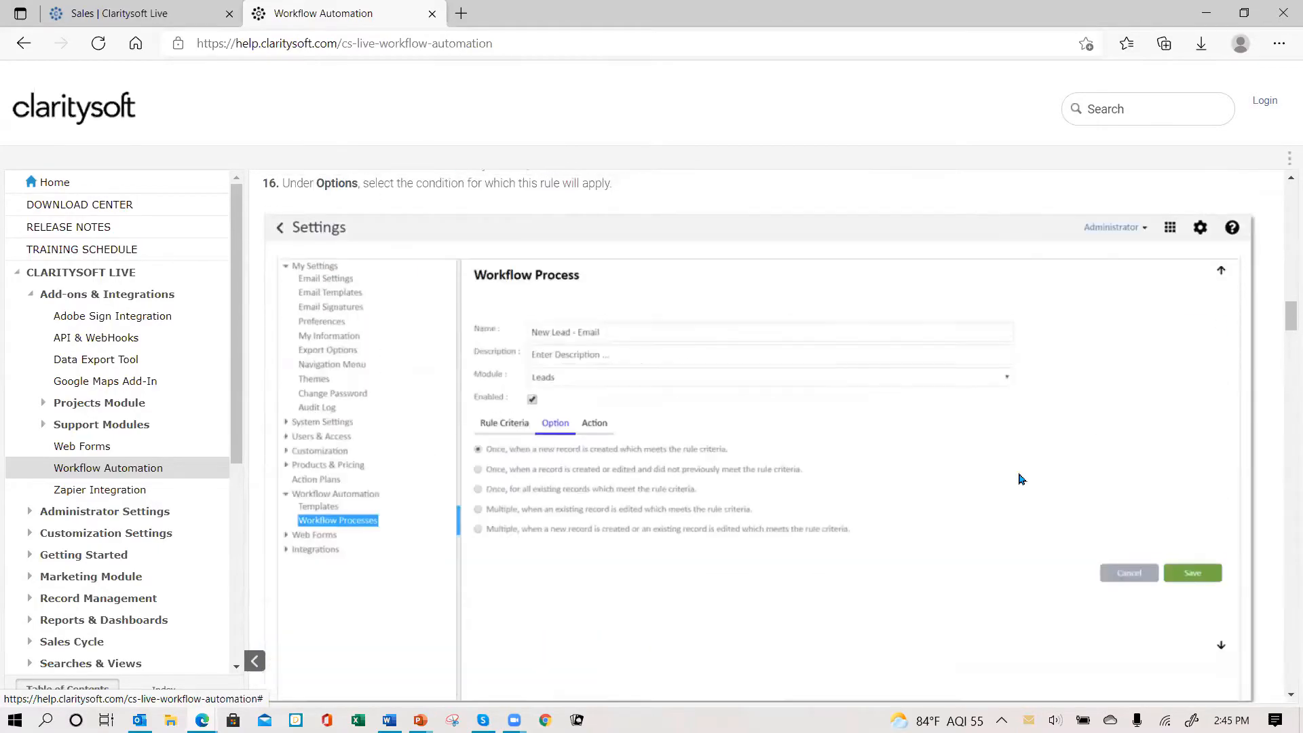
scroll(1023, 478, "up", 10)
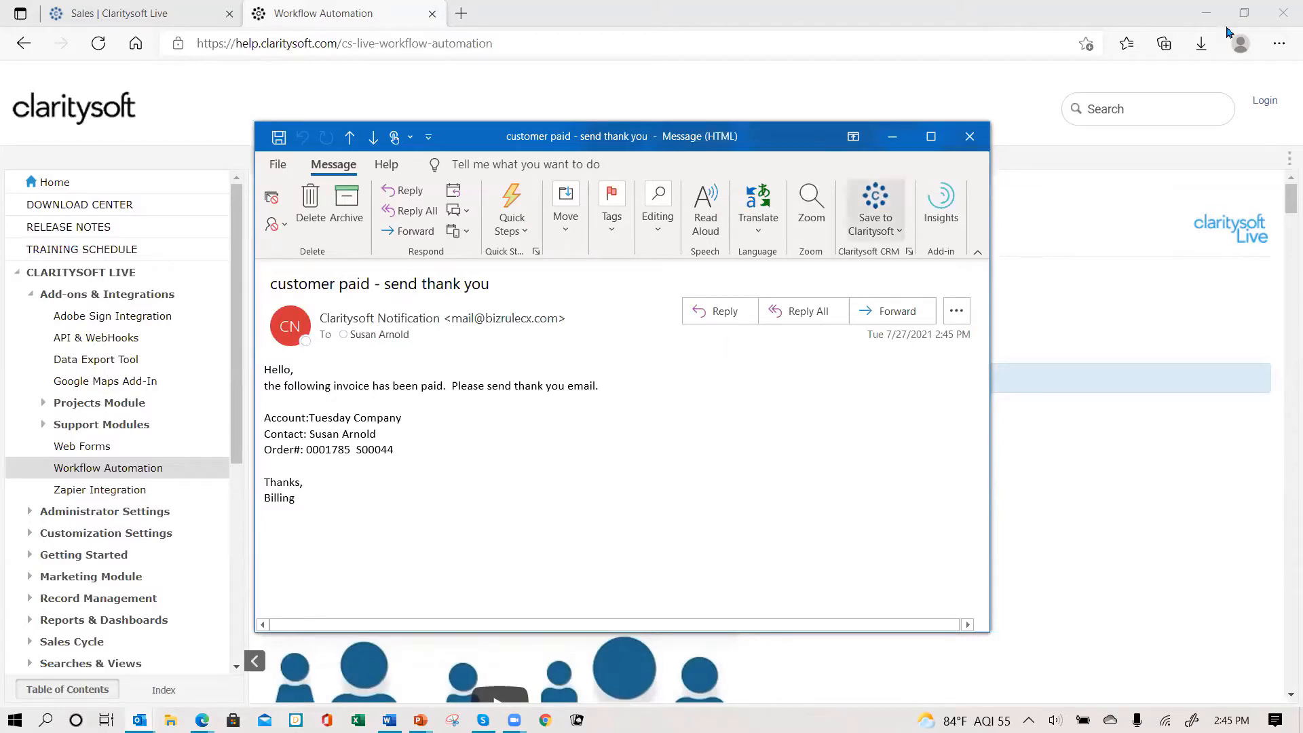
- Close the thank-you notification email and advance the slideshow to its 'Thank You for Attending!' slide
left_click(973, 139)
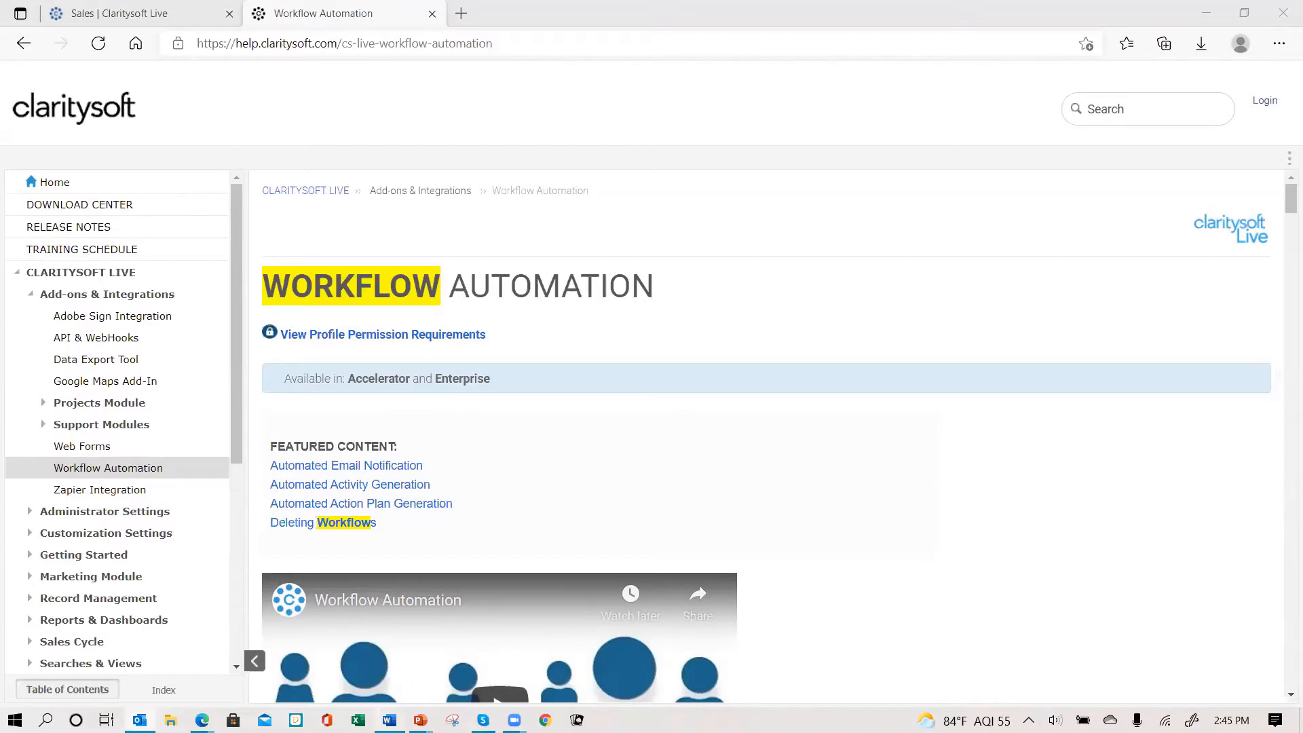
mouse_move(420, 719)
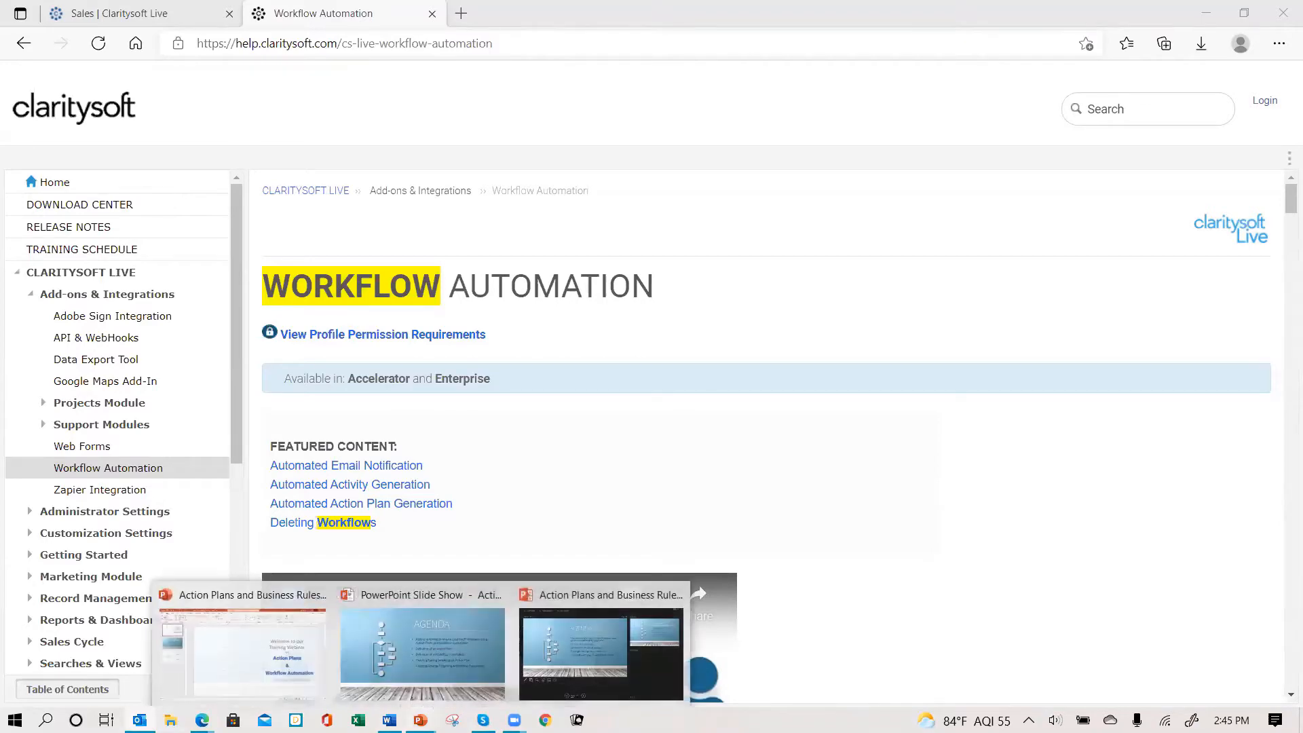
left_click(426, 672)
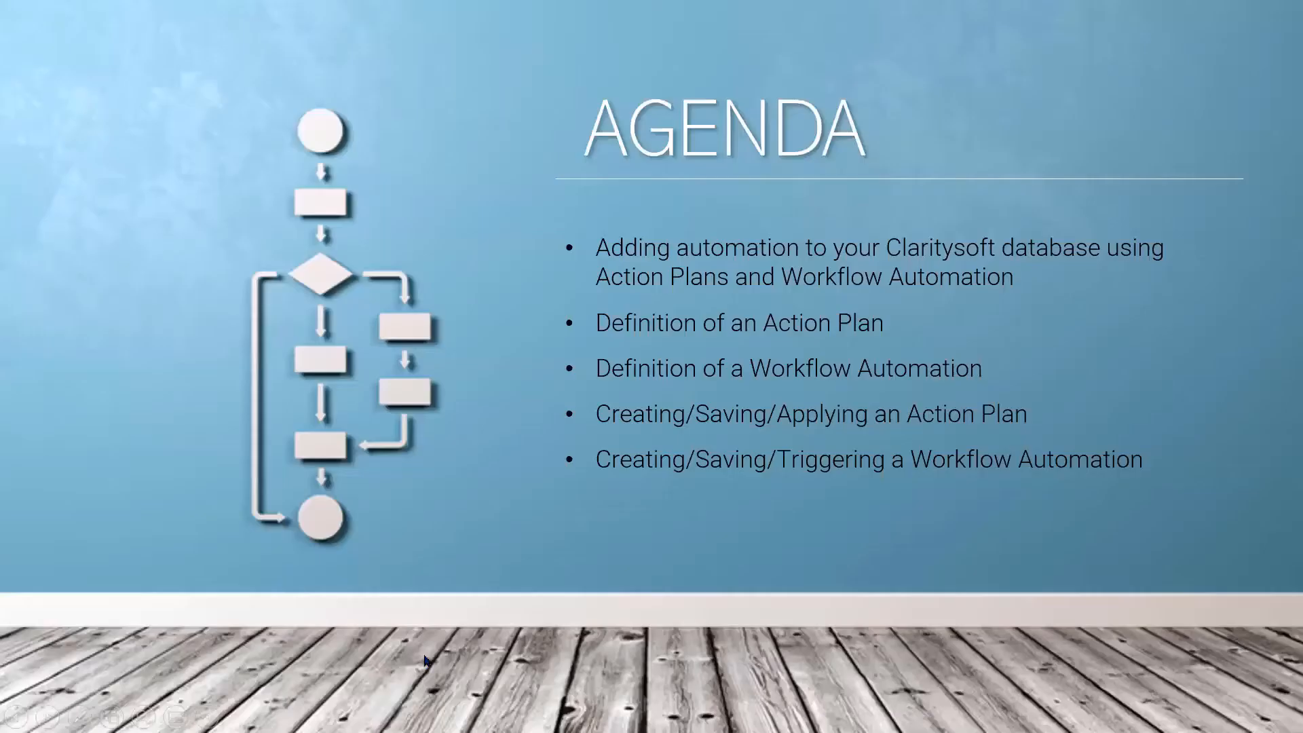
left_click(510, 512)
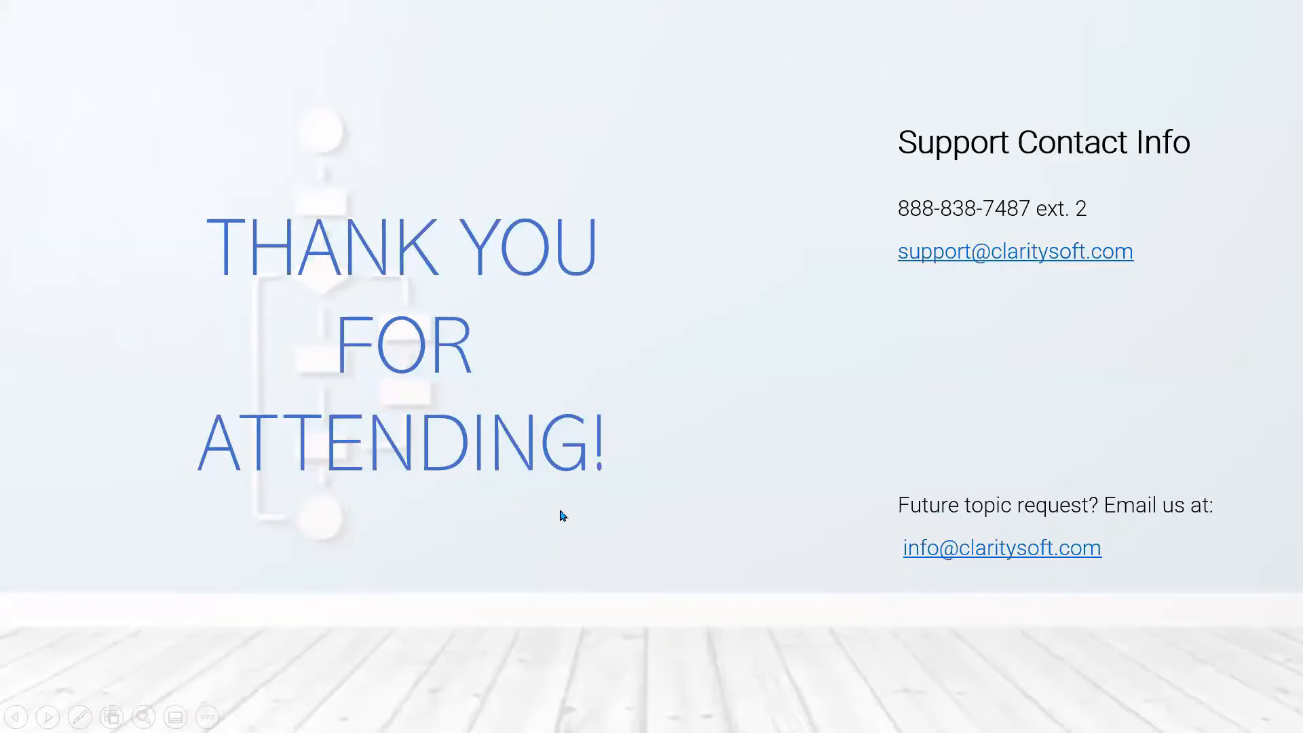